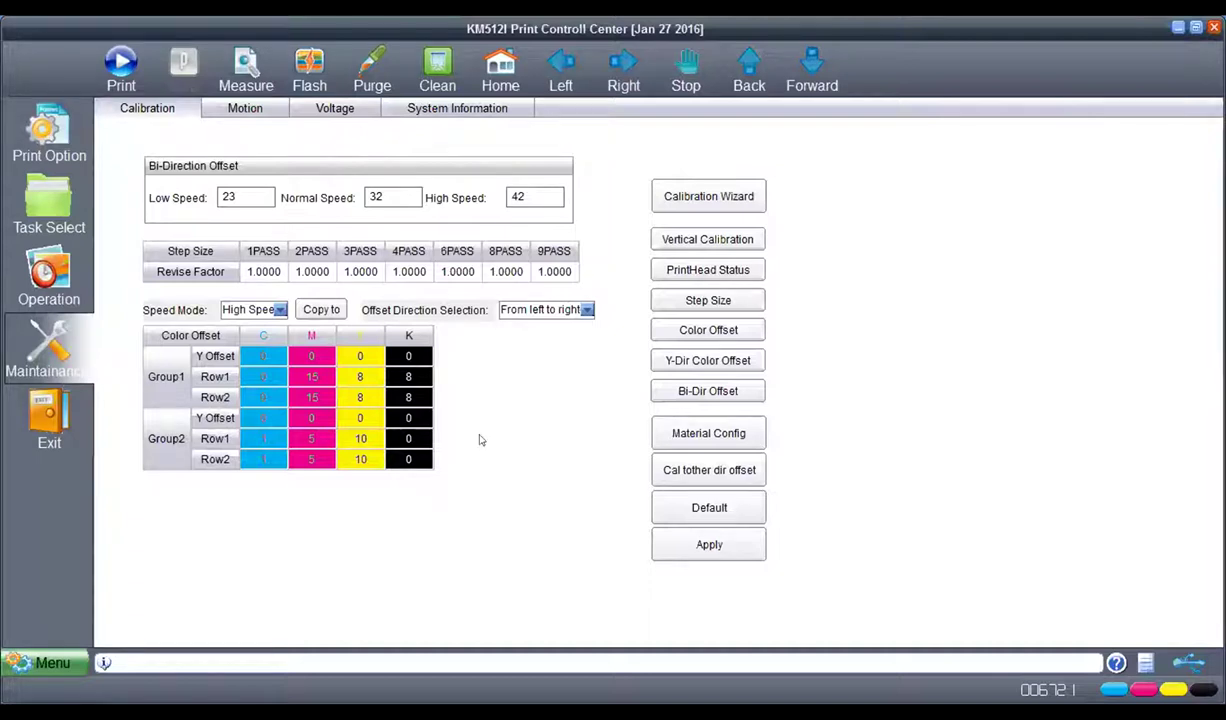
Step: Look through the operation settings, the task files, and the calibration, motion and system information maintenance settings
click(49, 260)
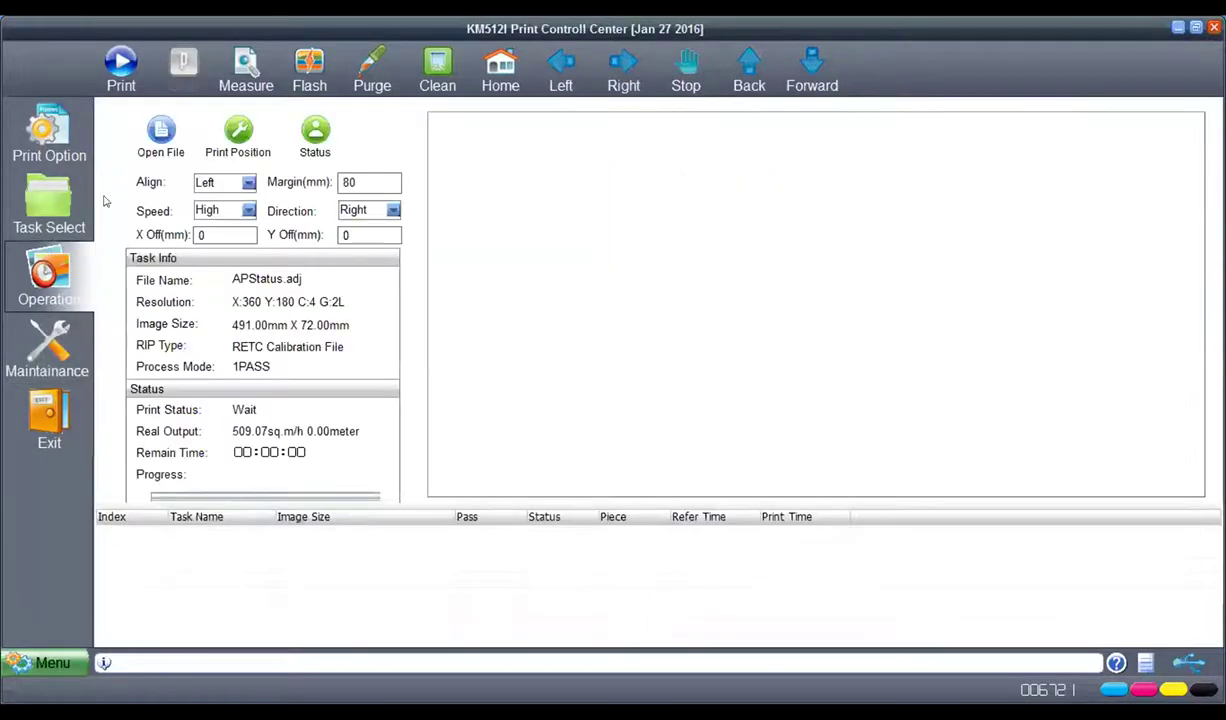
click(41, 200)
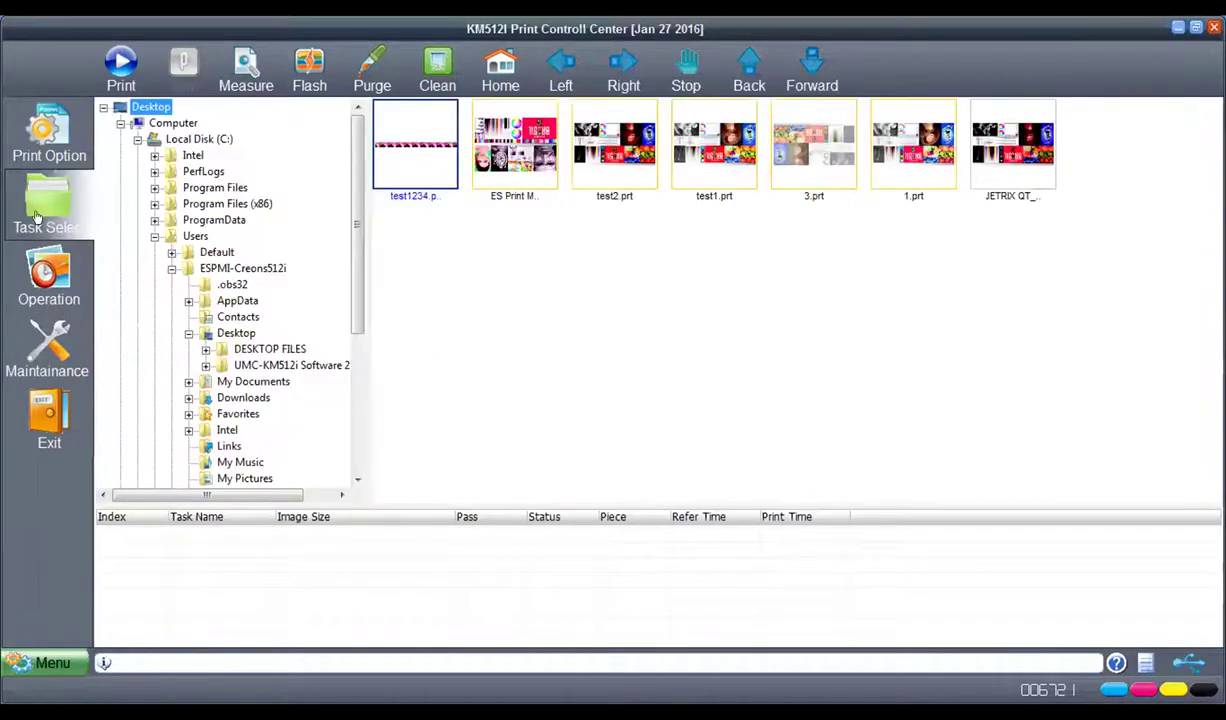
click(425, 180)
click(48, 255)
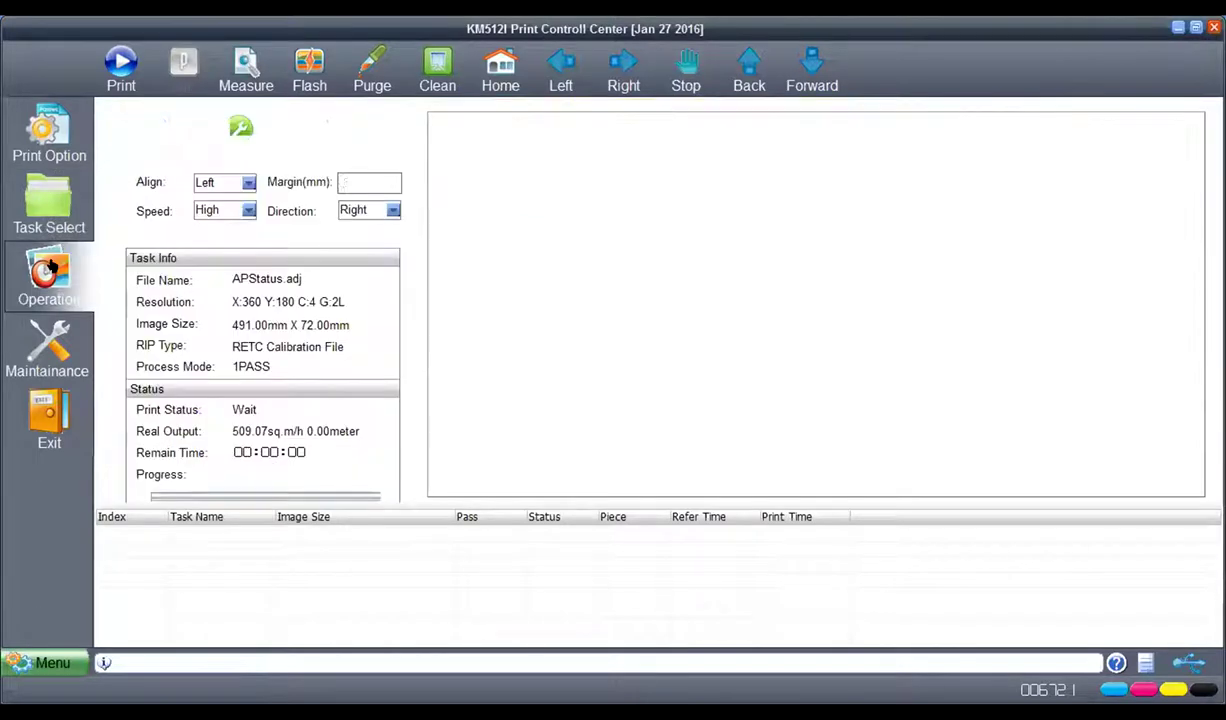
click(50, 345)
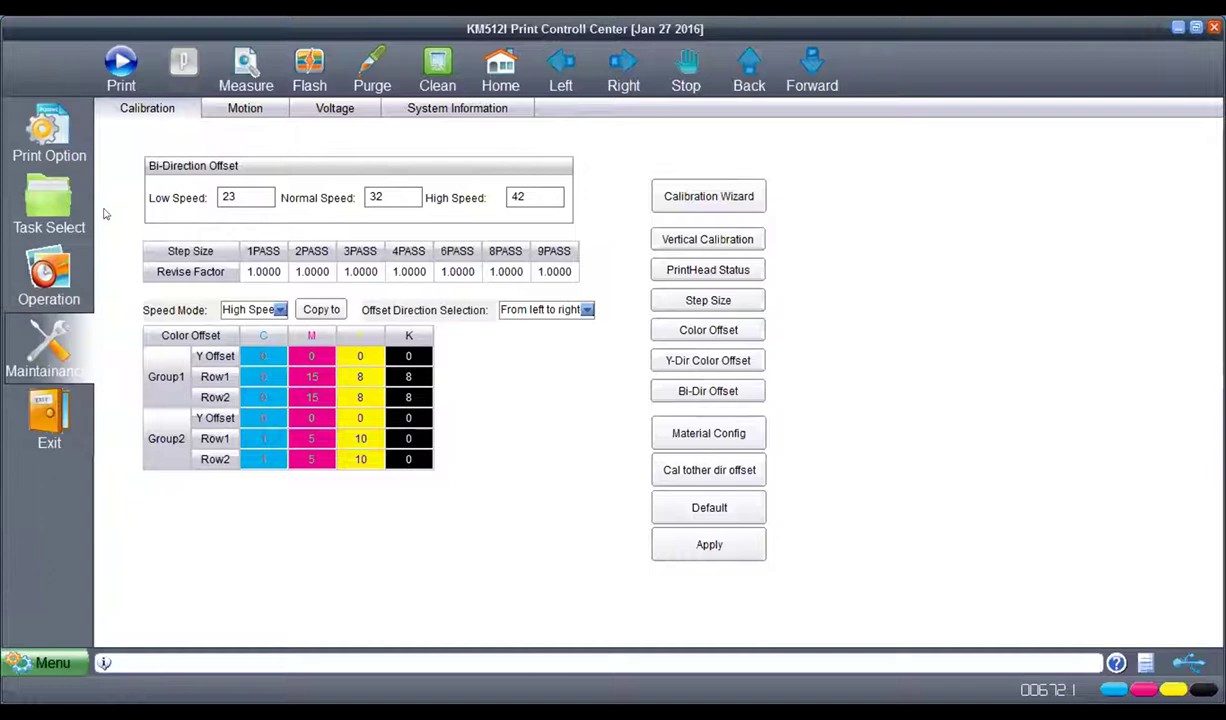
click(222, 109)
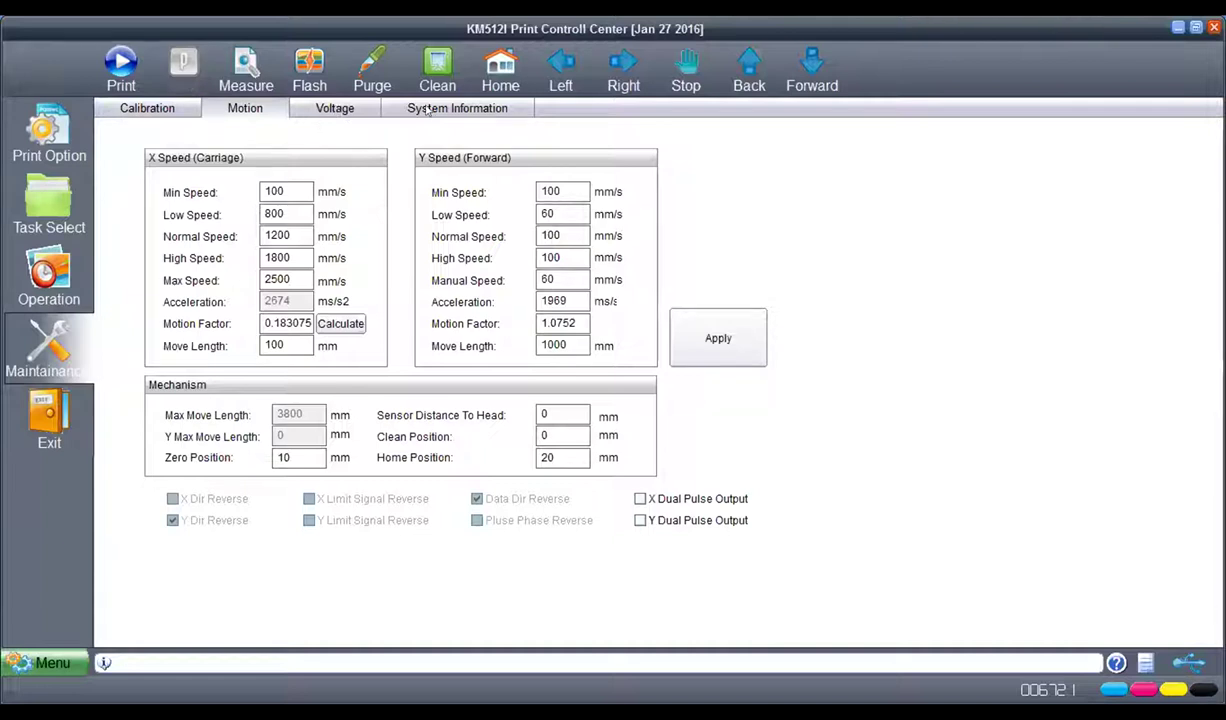
click(425, 111)
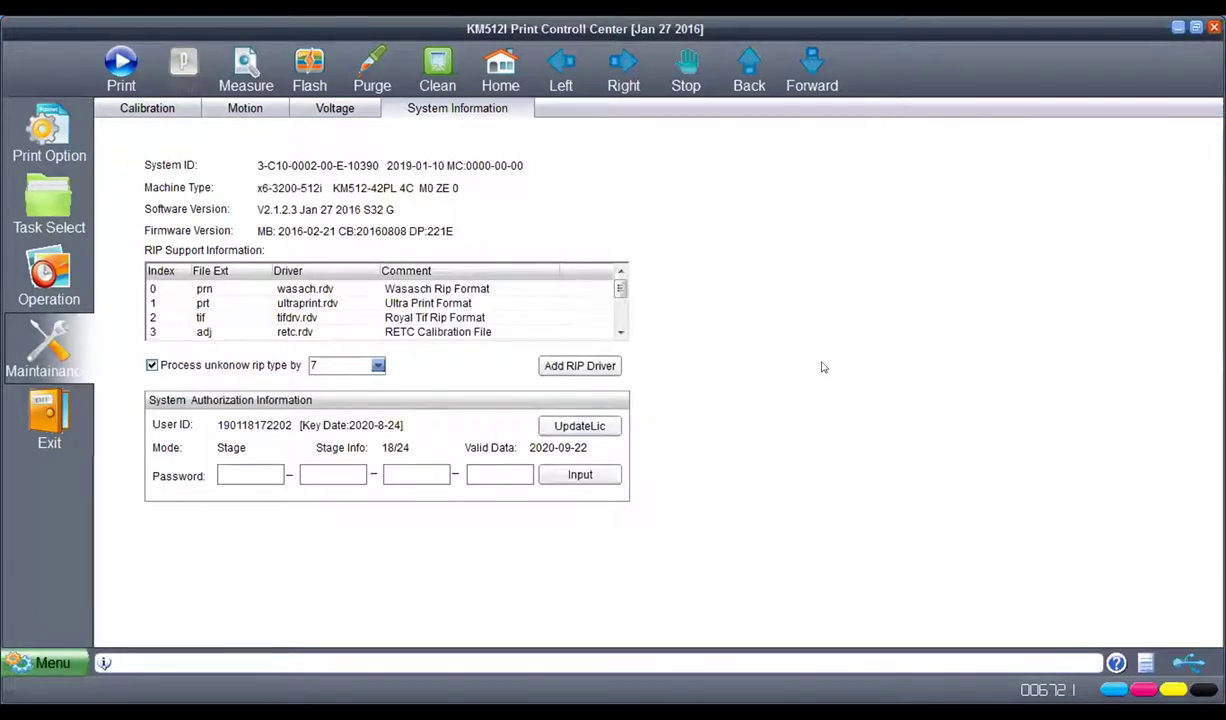
Step: Select the Default ink factor curve and the Standard Voltage option type in the voltage settings
click(324, 110)
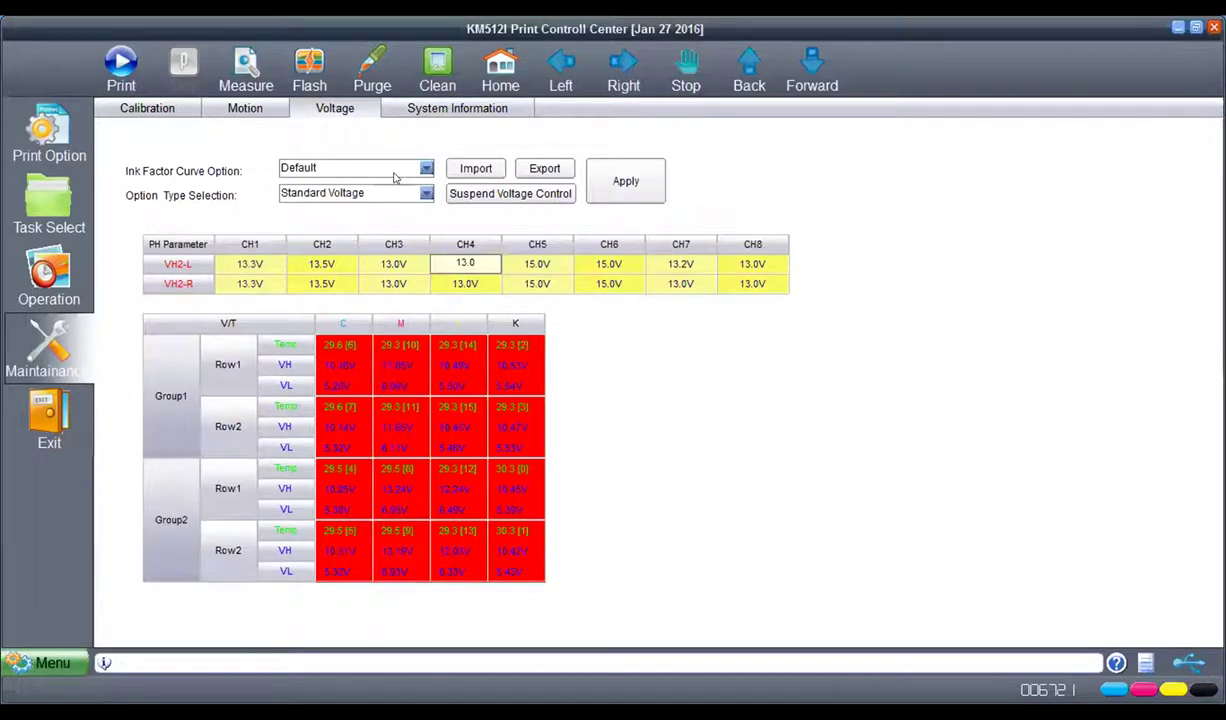
click(372, 168)
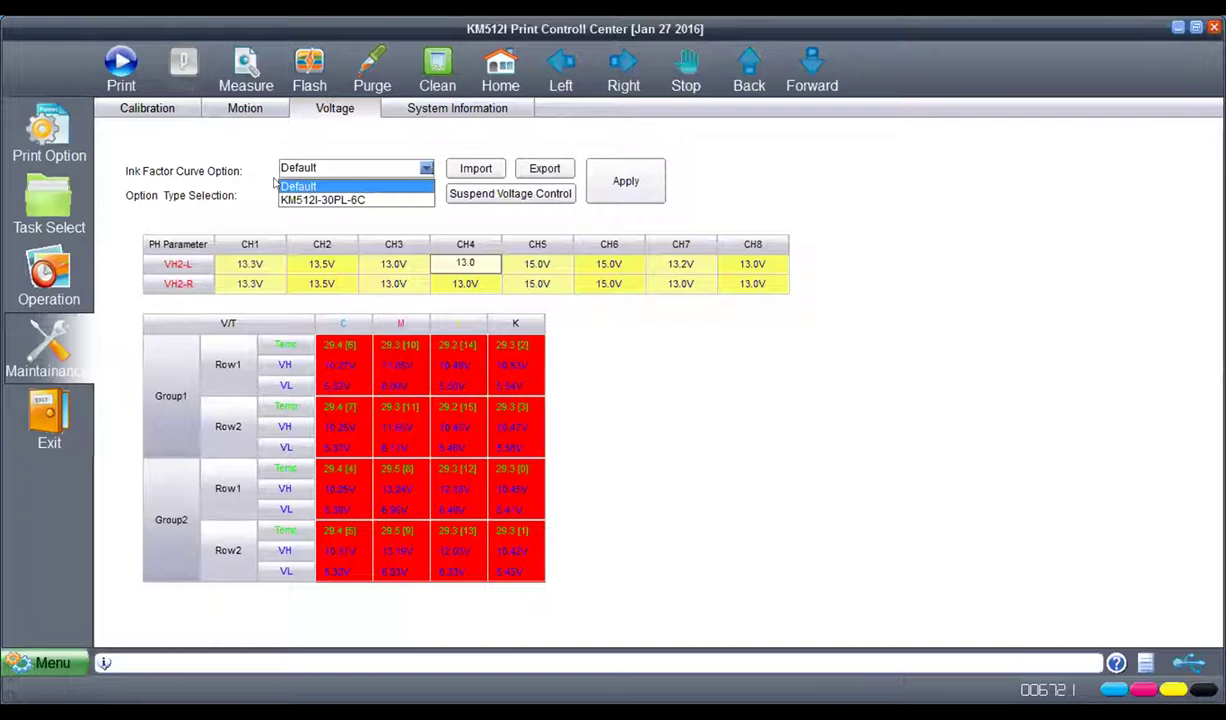
click(310, 186)
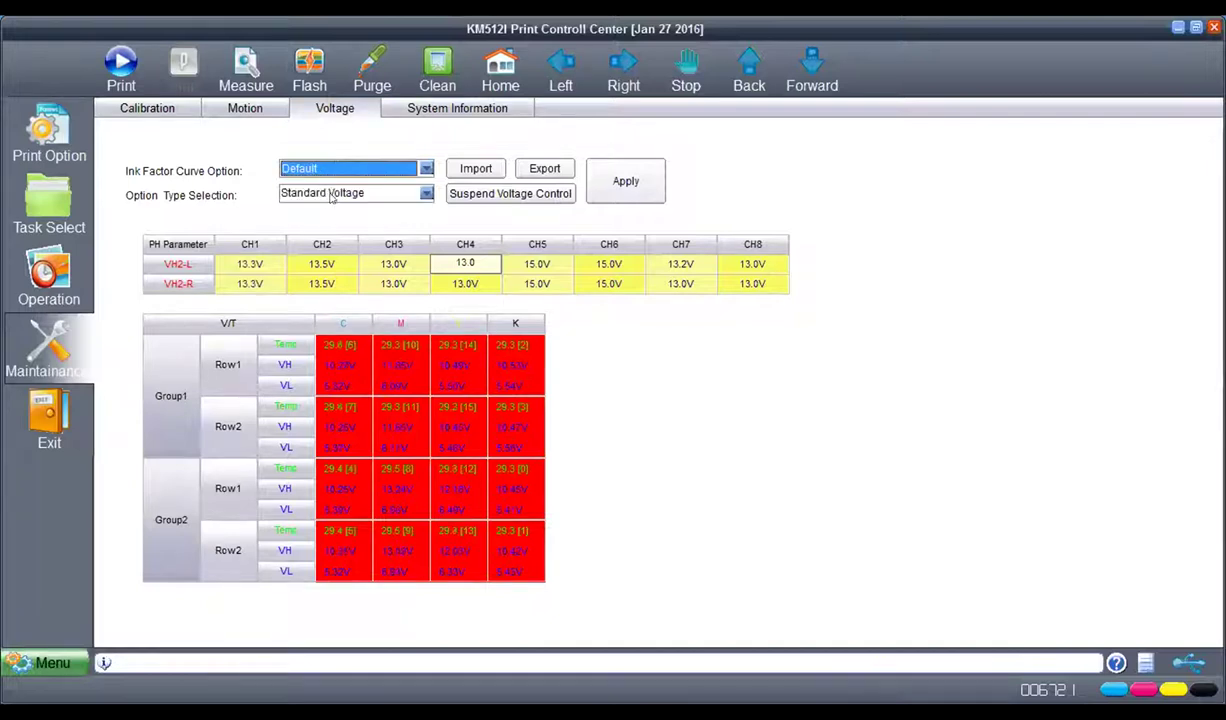
click(318, 194)
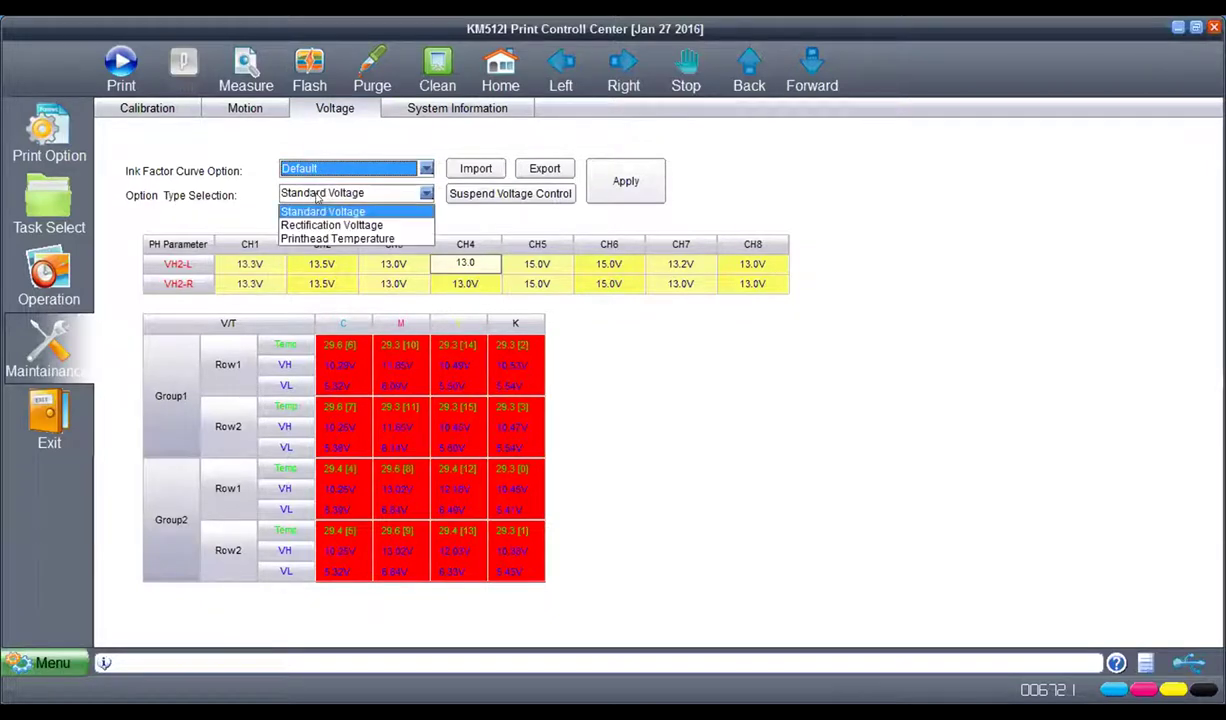
click(318, 210)
click(316, 192)
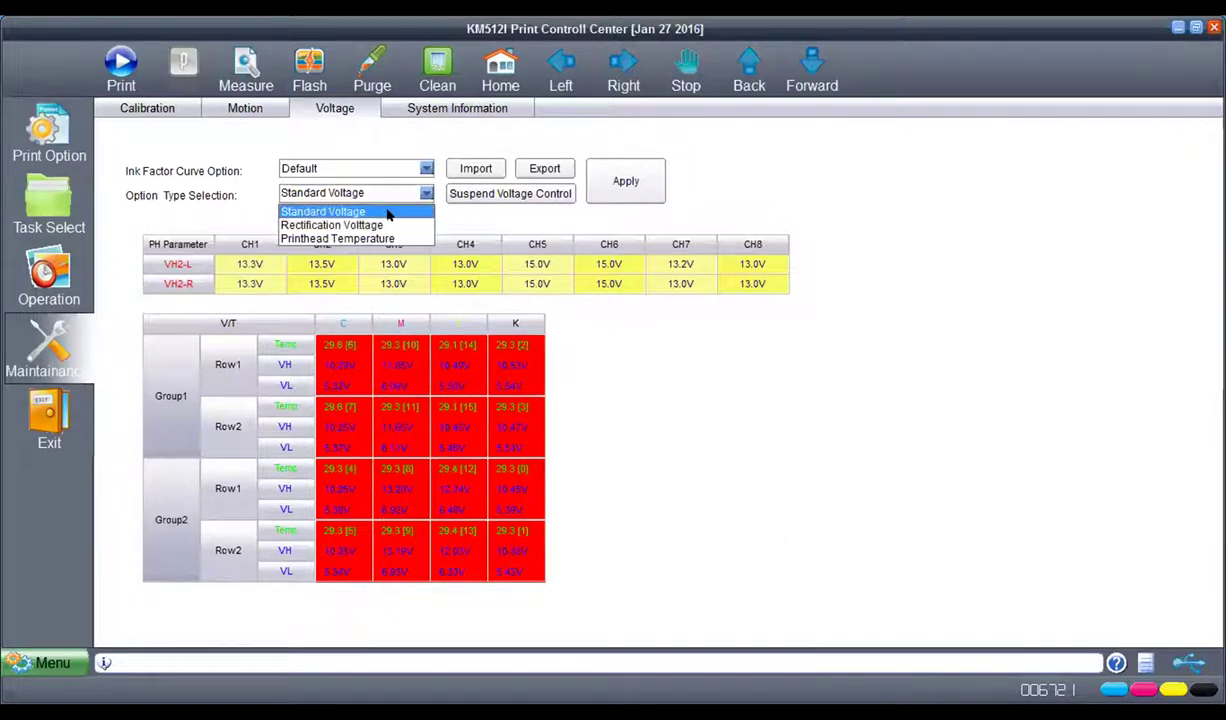
click(389, 215)
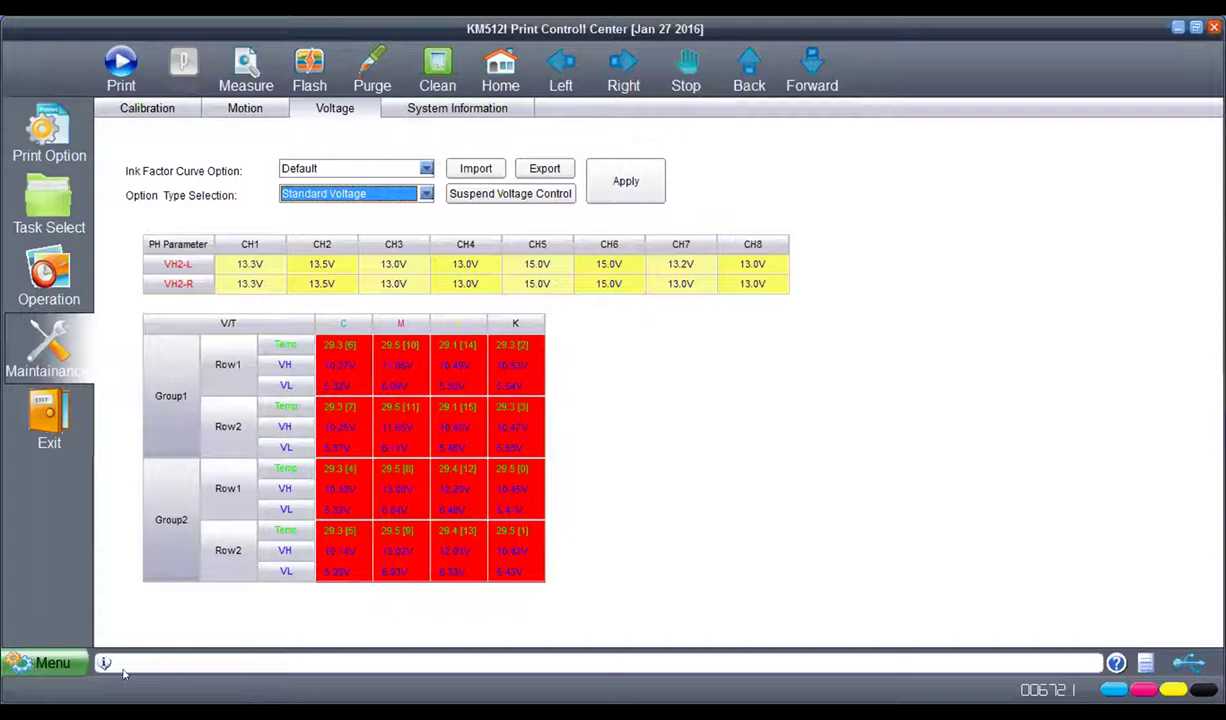
Step: Exit maintenance mode and dismiss the operation password prompt
click(45, 663)
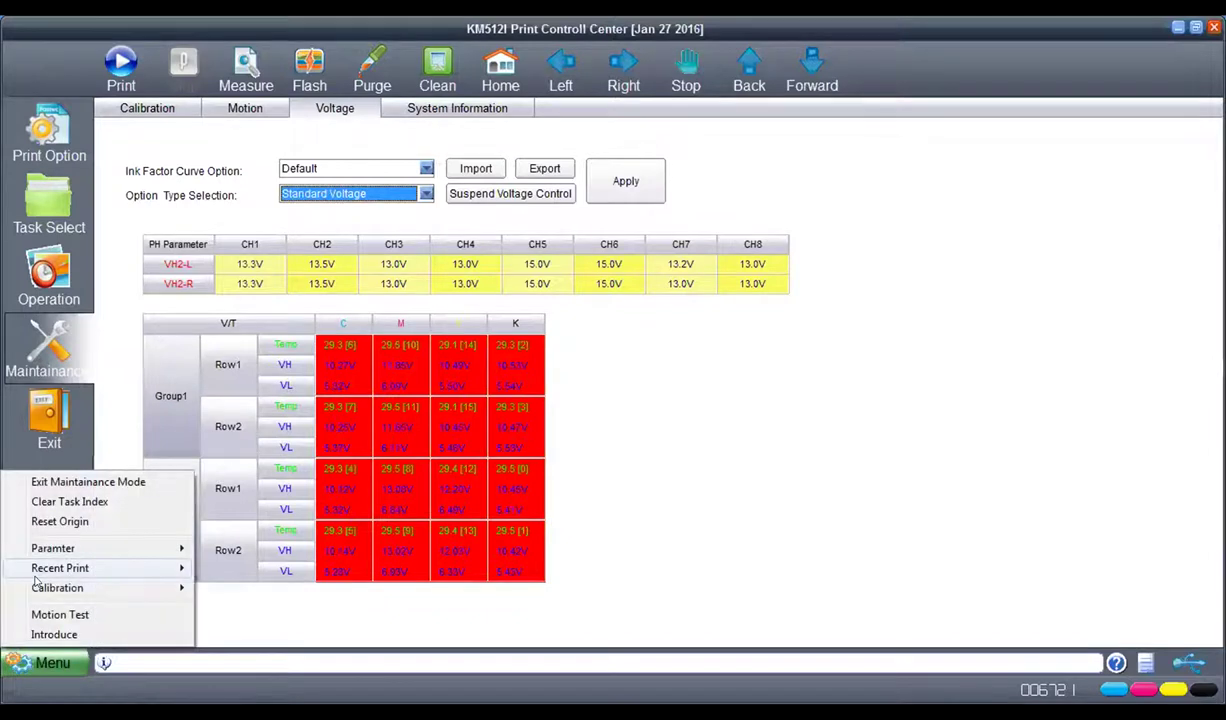
click(68, 481)
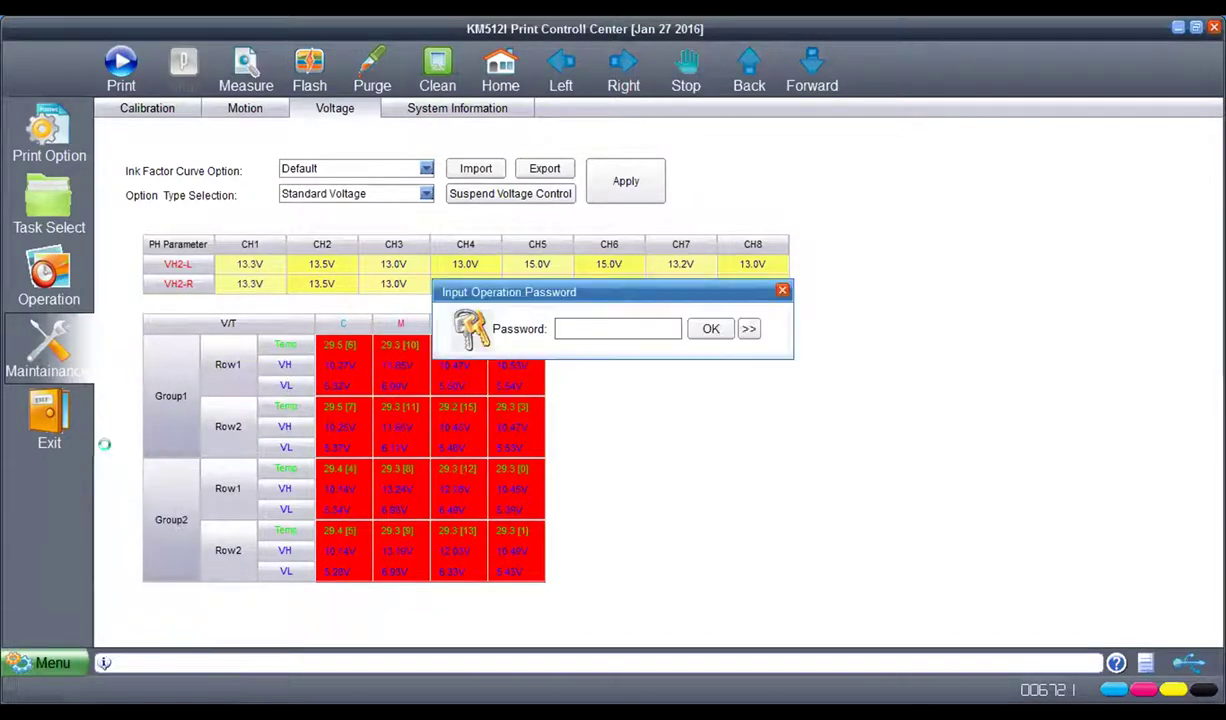
click(782, 291)
Step: Try to unlock maintenance mode by submitting the operation password
click(45, 663)
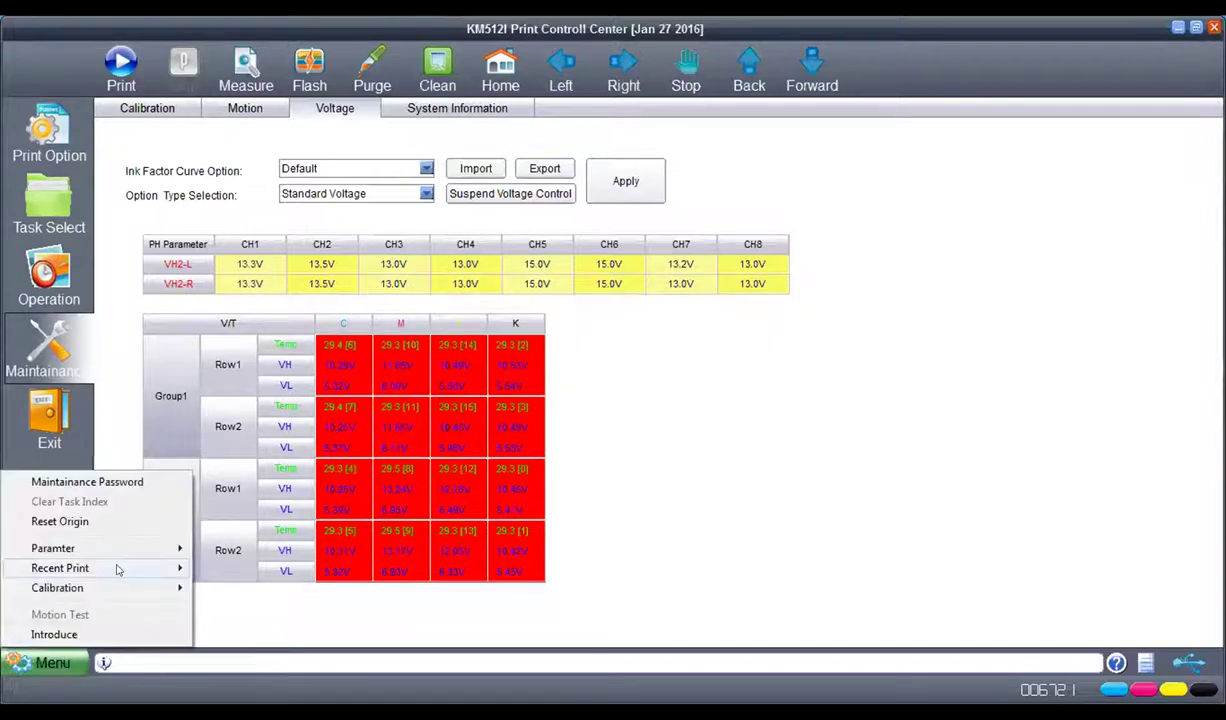
click(45, 663)
click(45, 663)
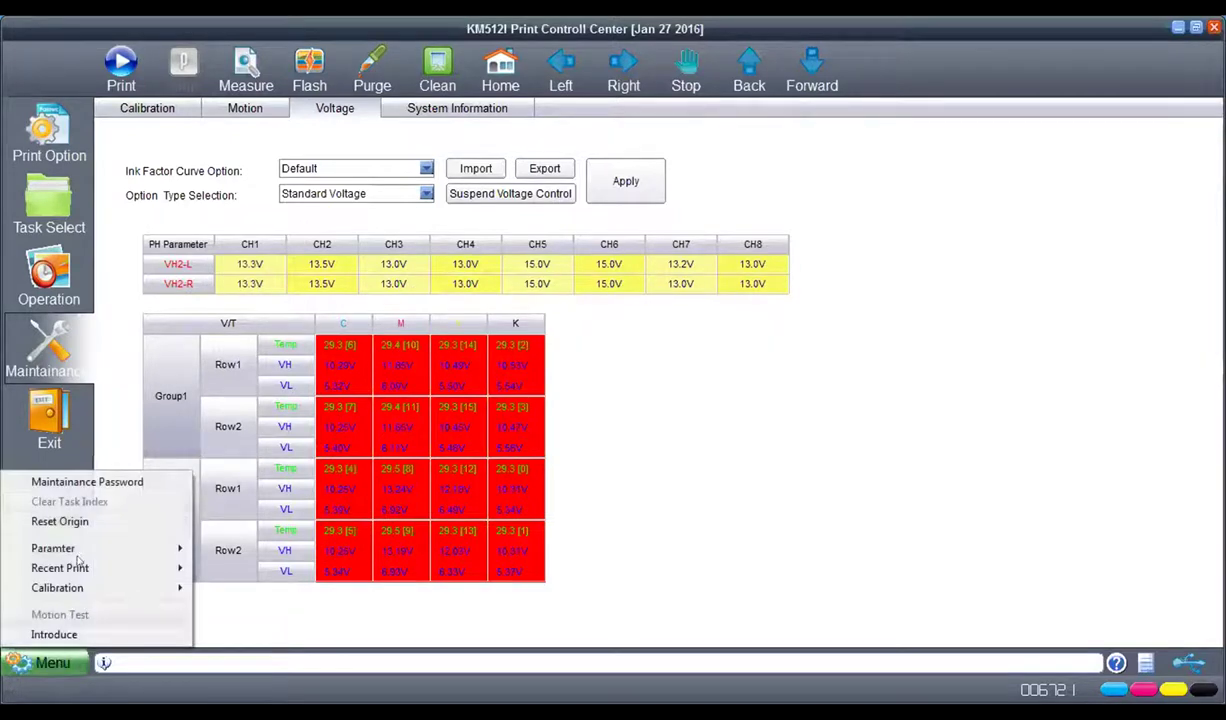
click(91, 484)
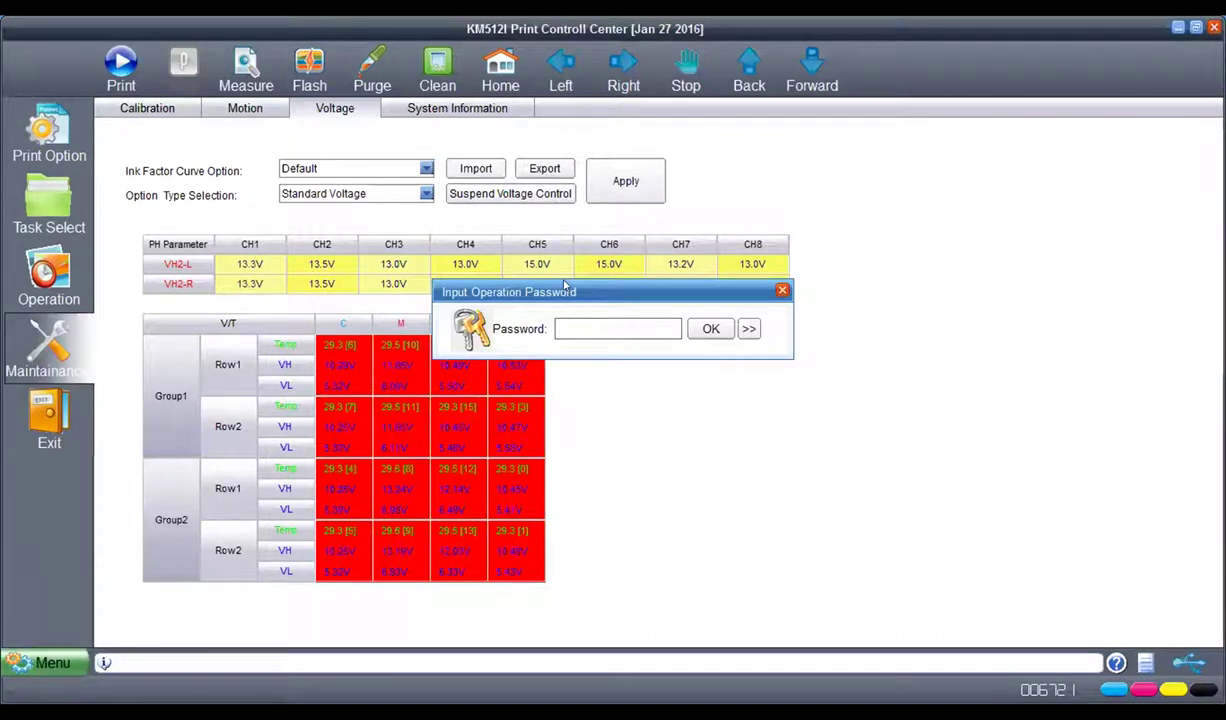
text(*****)
key(Return)
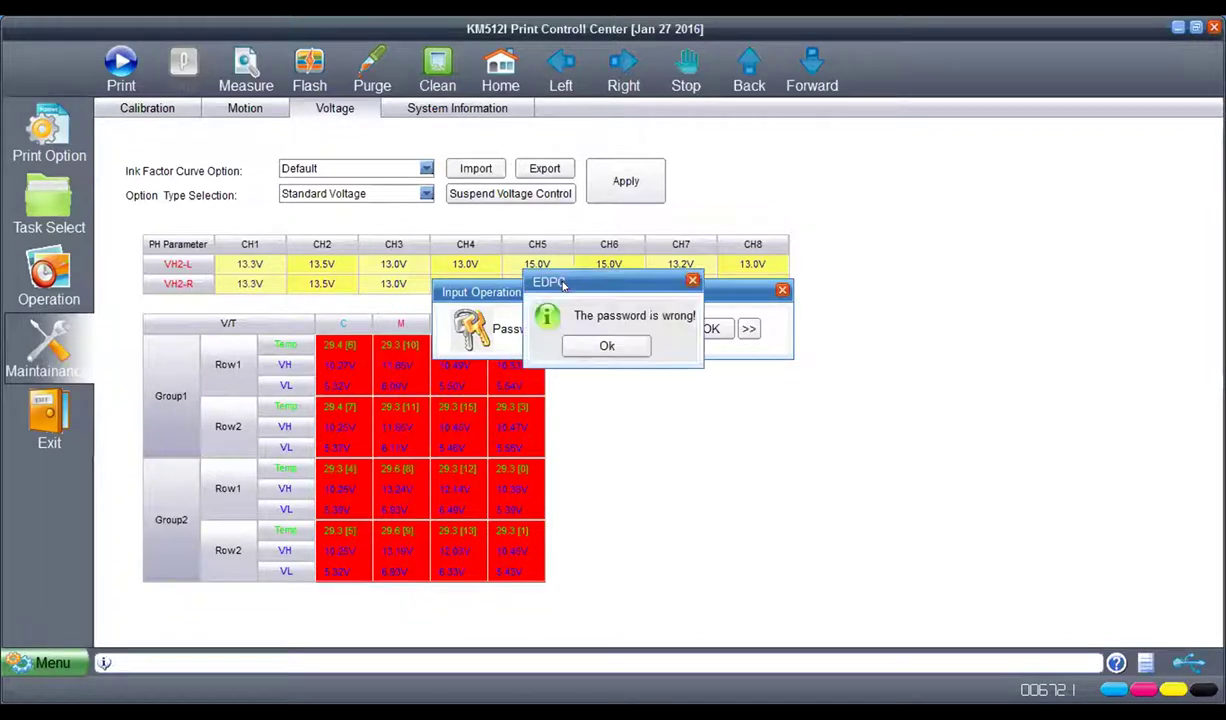
key(Return)
click(404, 264)
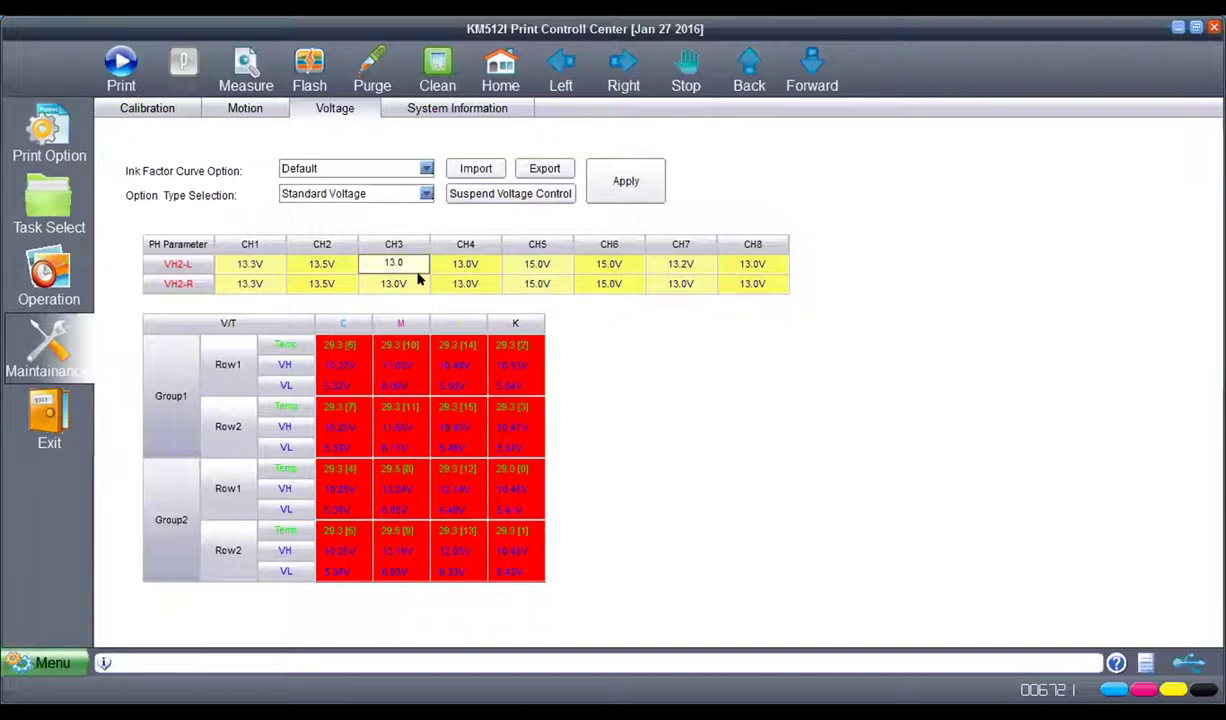
click(241, 108)
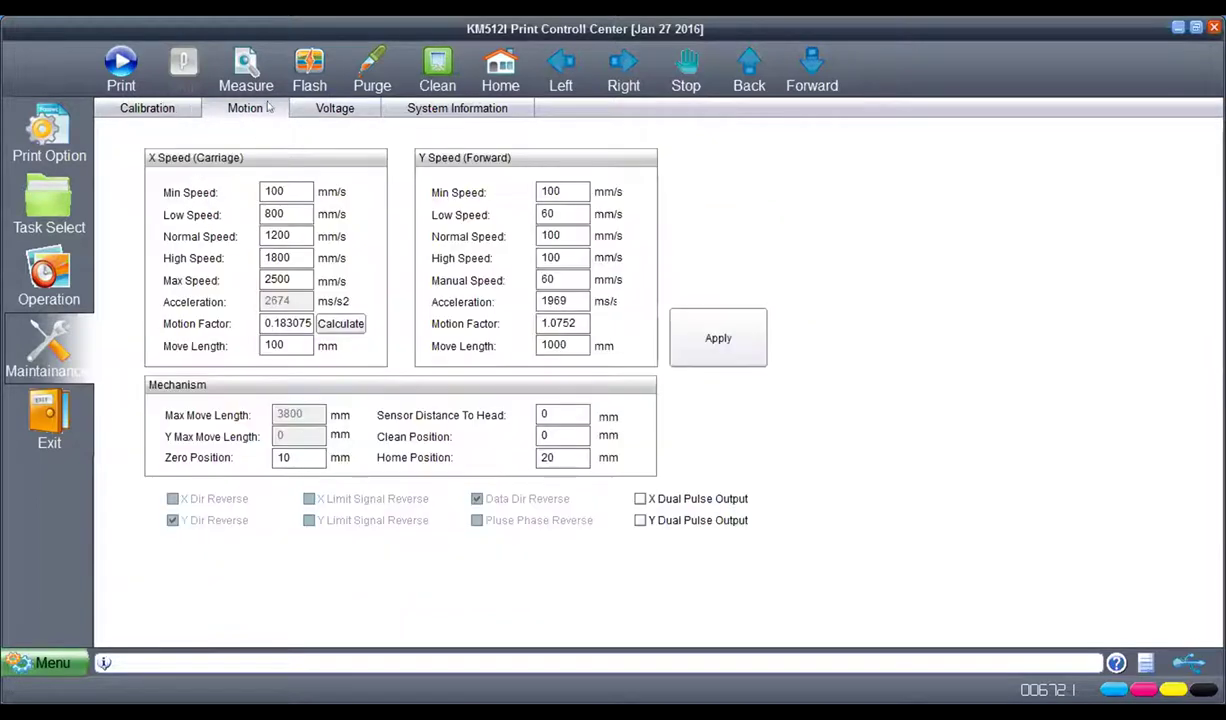
click(300, 107)
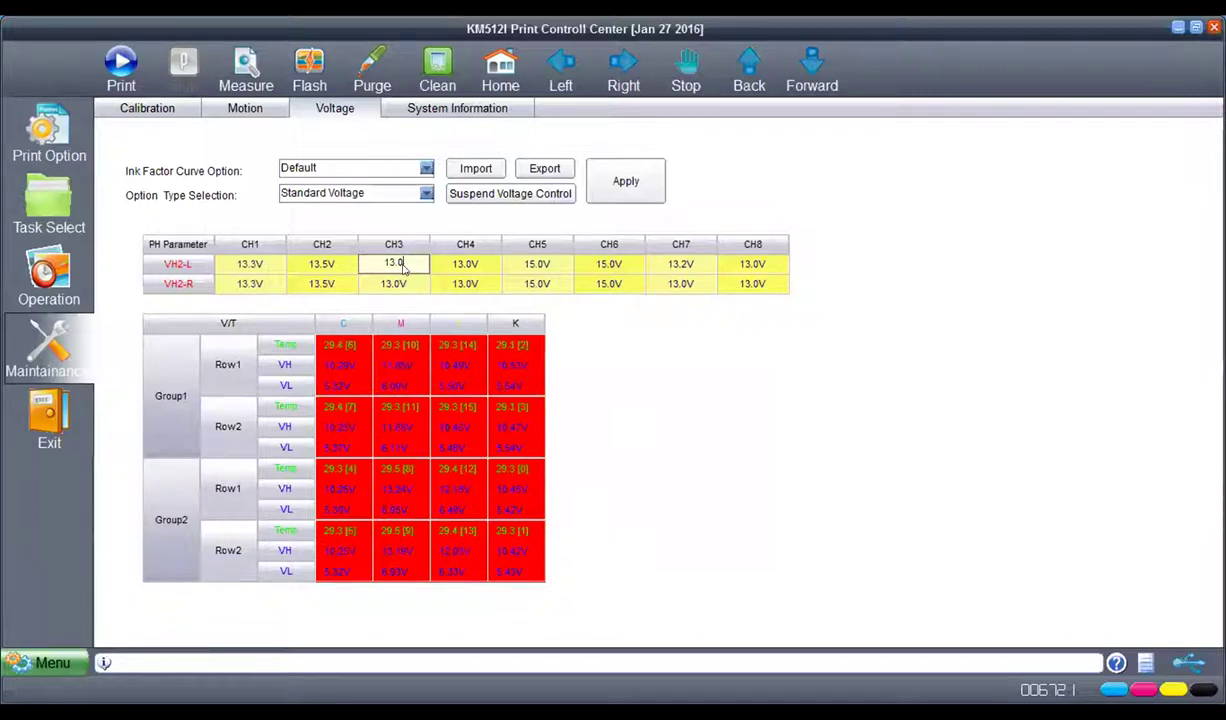
click(261, 263)
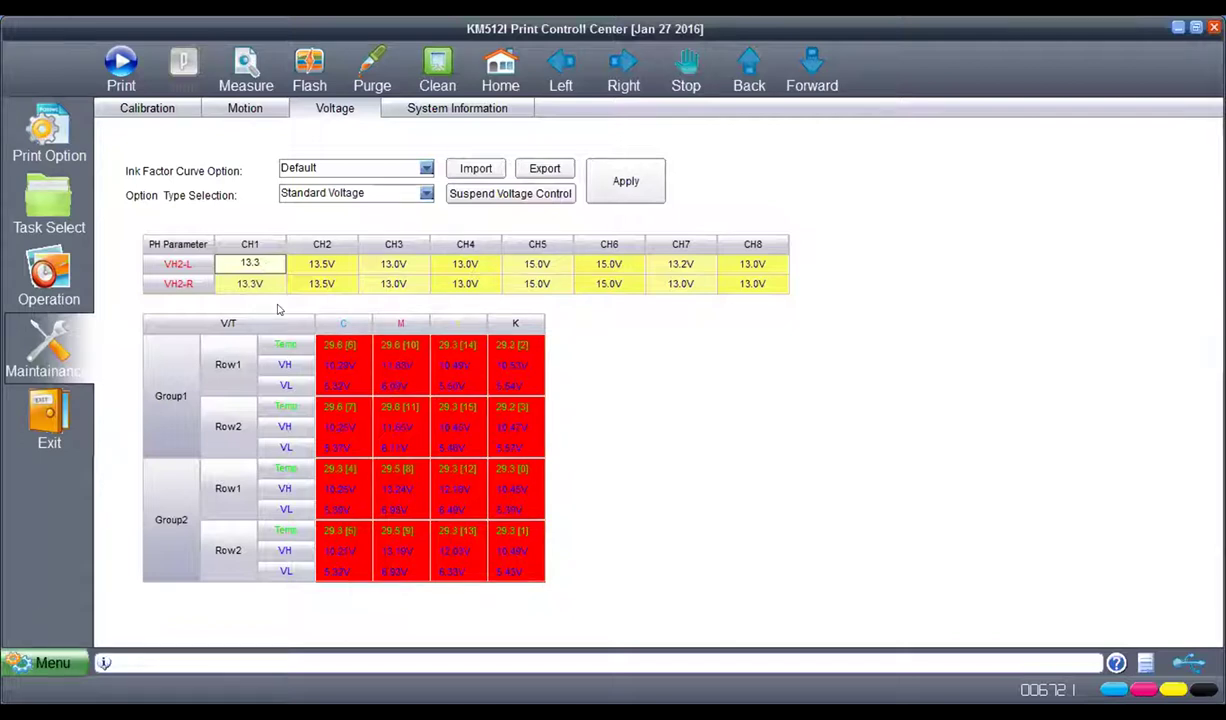
Step: Set the CH3 printhead voltage to 13.5 V for both VH2-L and VH2-R, and apply the voltage settings
click(380, 265)
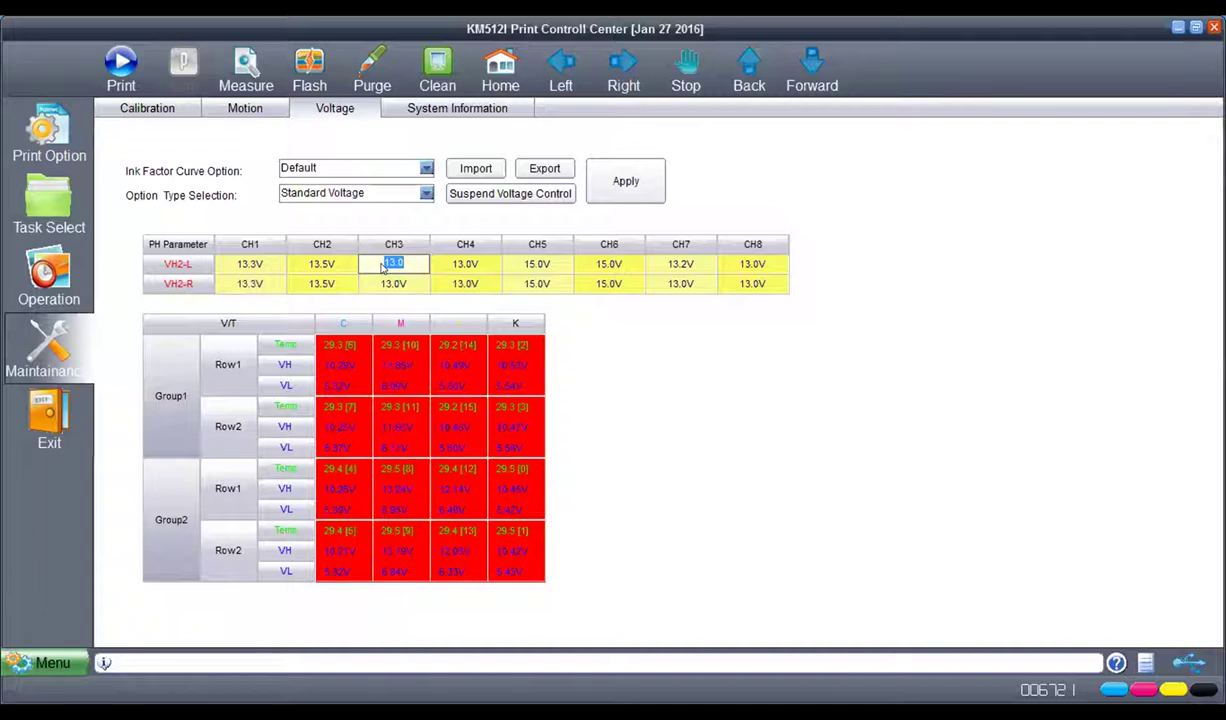
text(13.5)
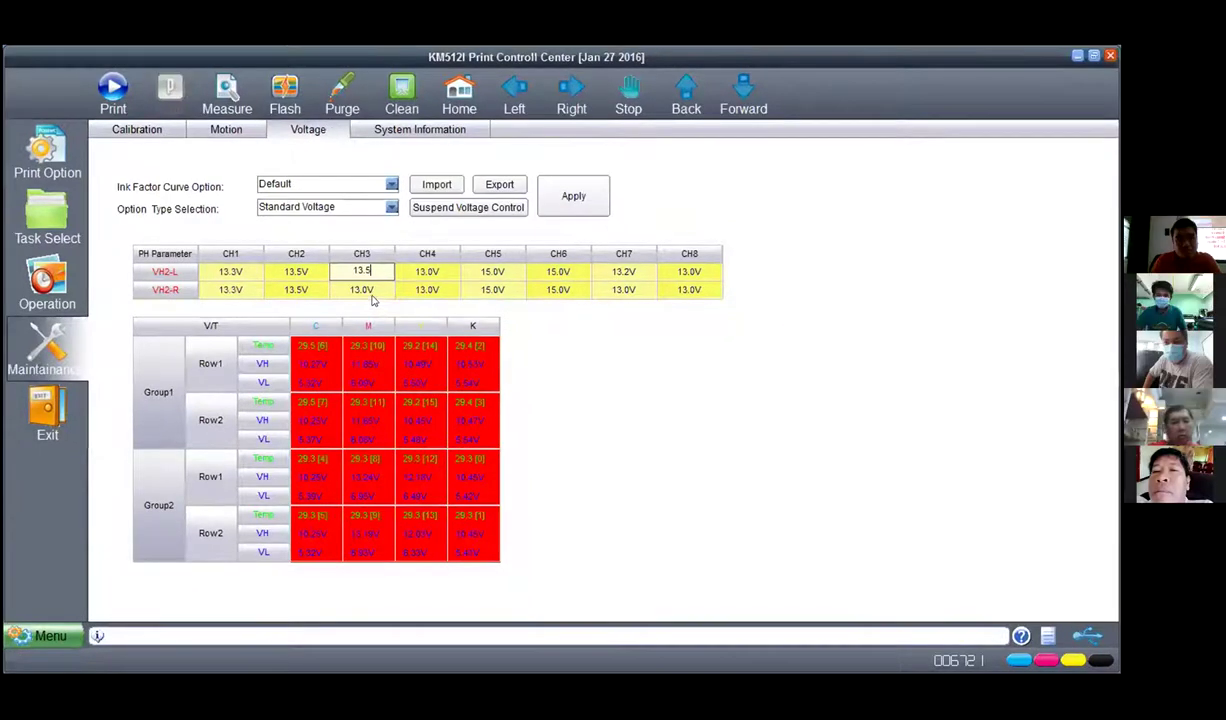
click(403, 284)
double_click(368, 289)
text(13.5)
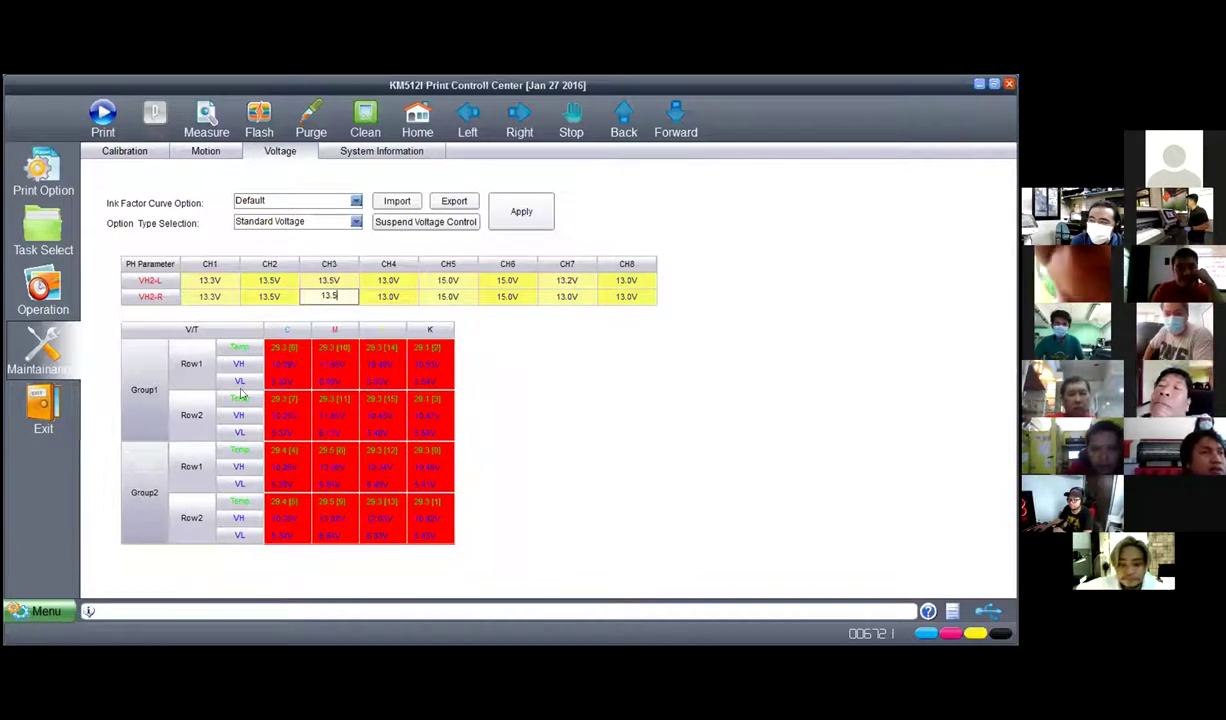
click(339, 280)
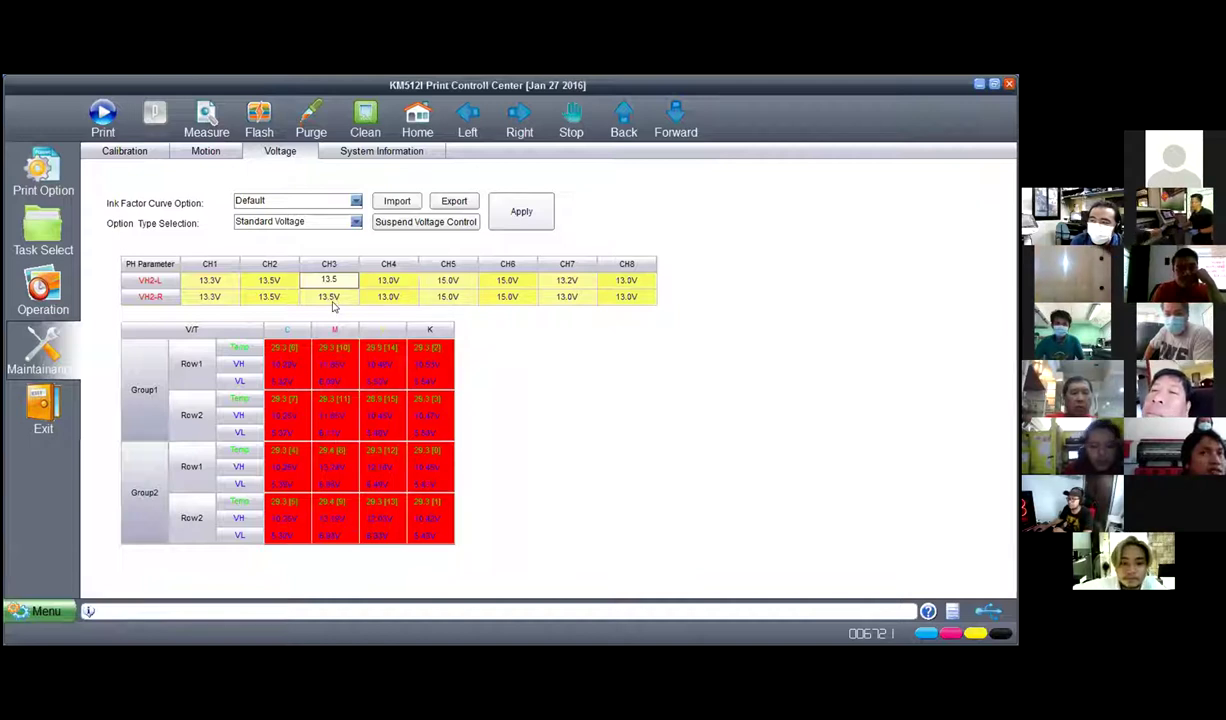
click(333, 303)
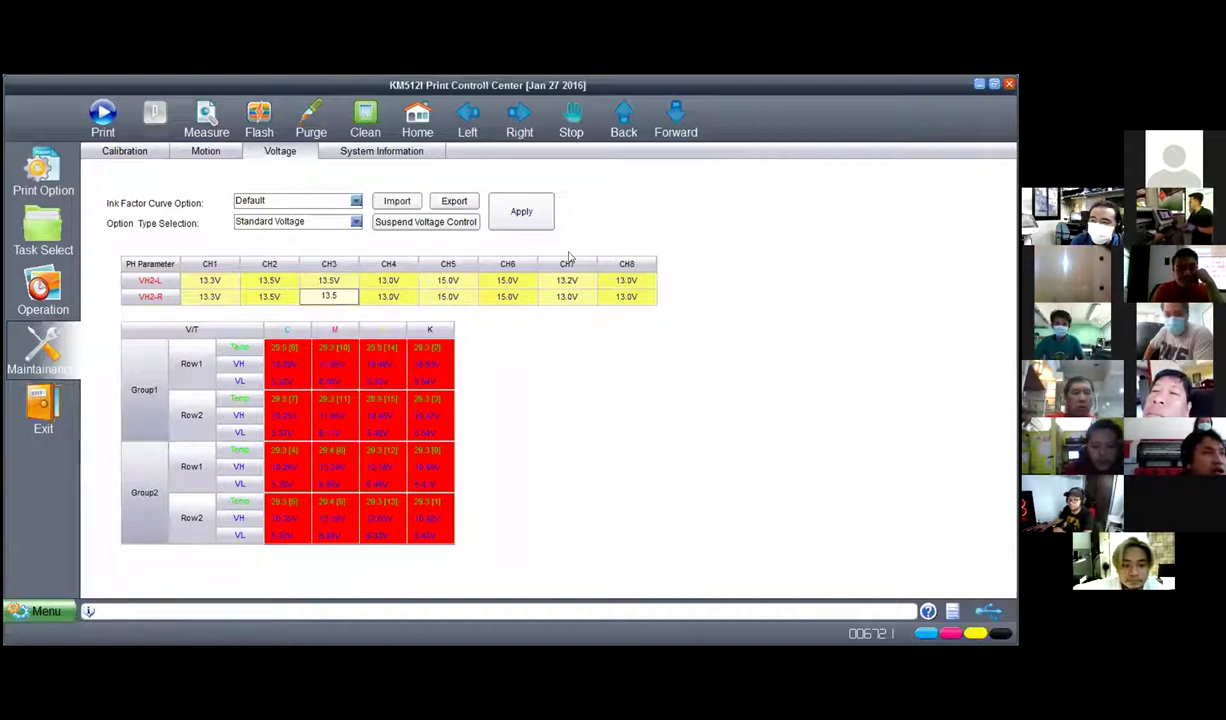
click(533, 222)
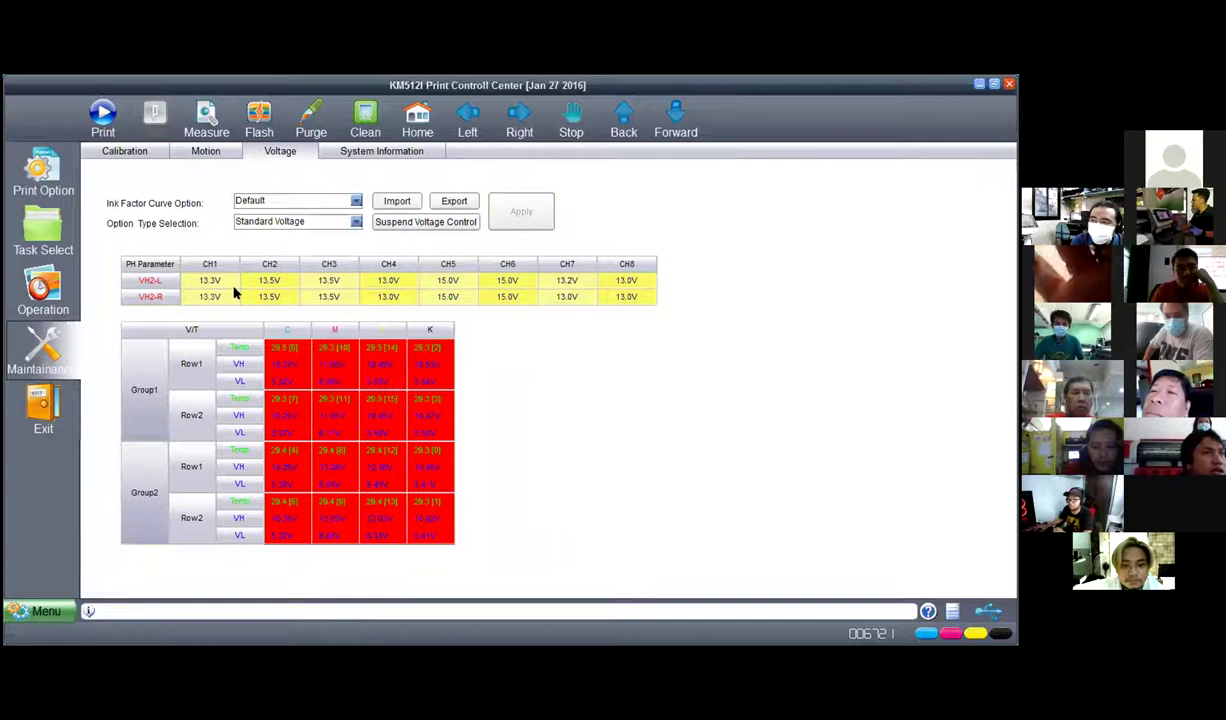
Step: Set the print direction to Bi-Dir in the operation settings
click(72, 288)
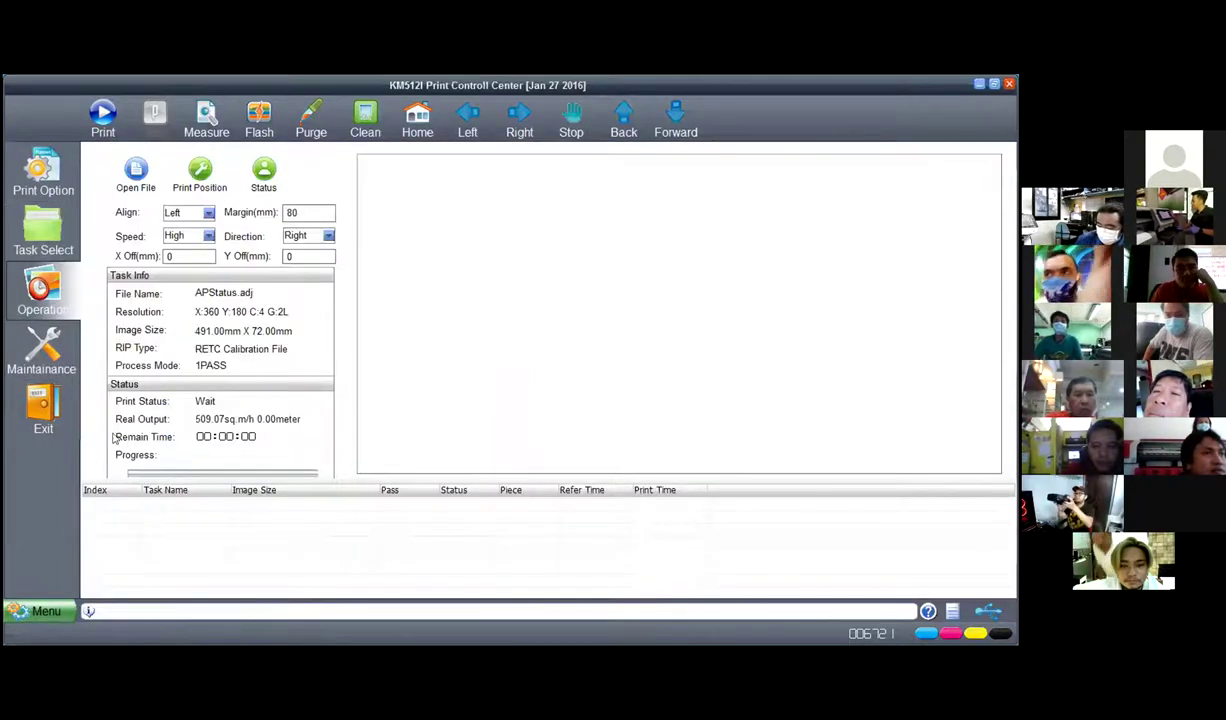
click(310, 237)
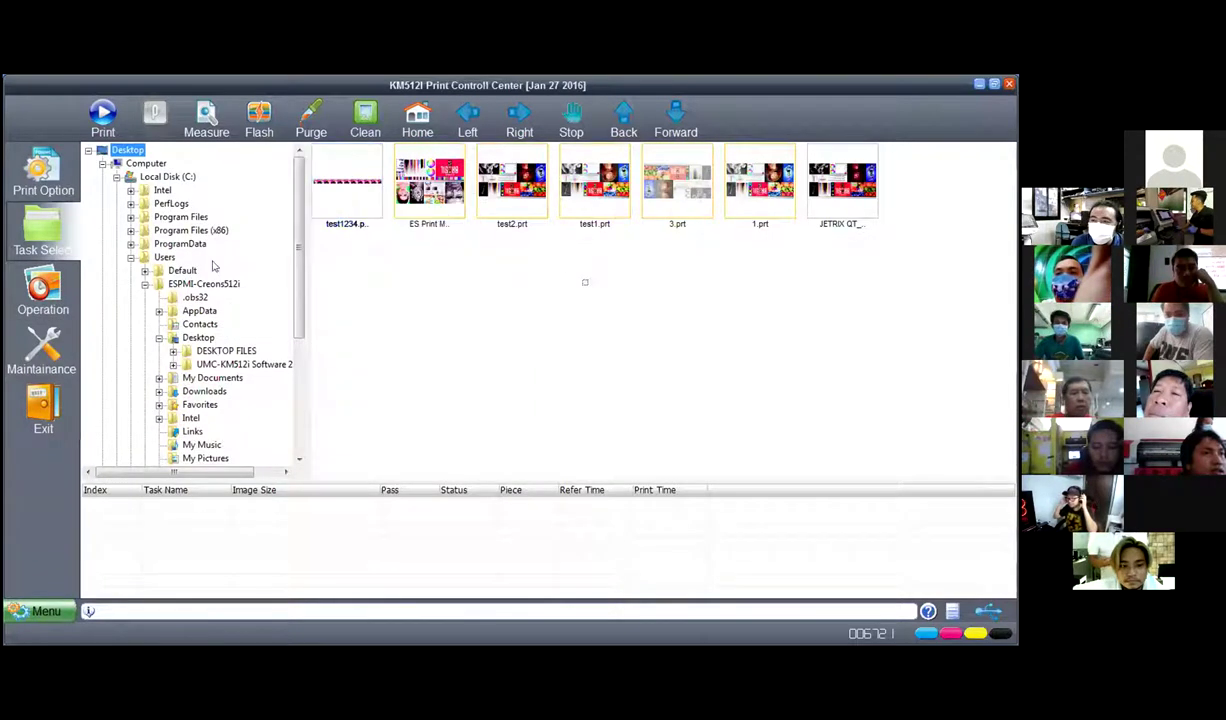
click(66, 284)
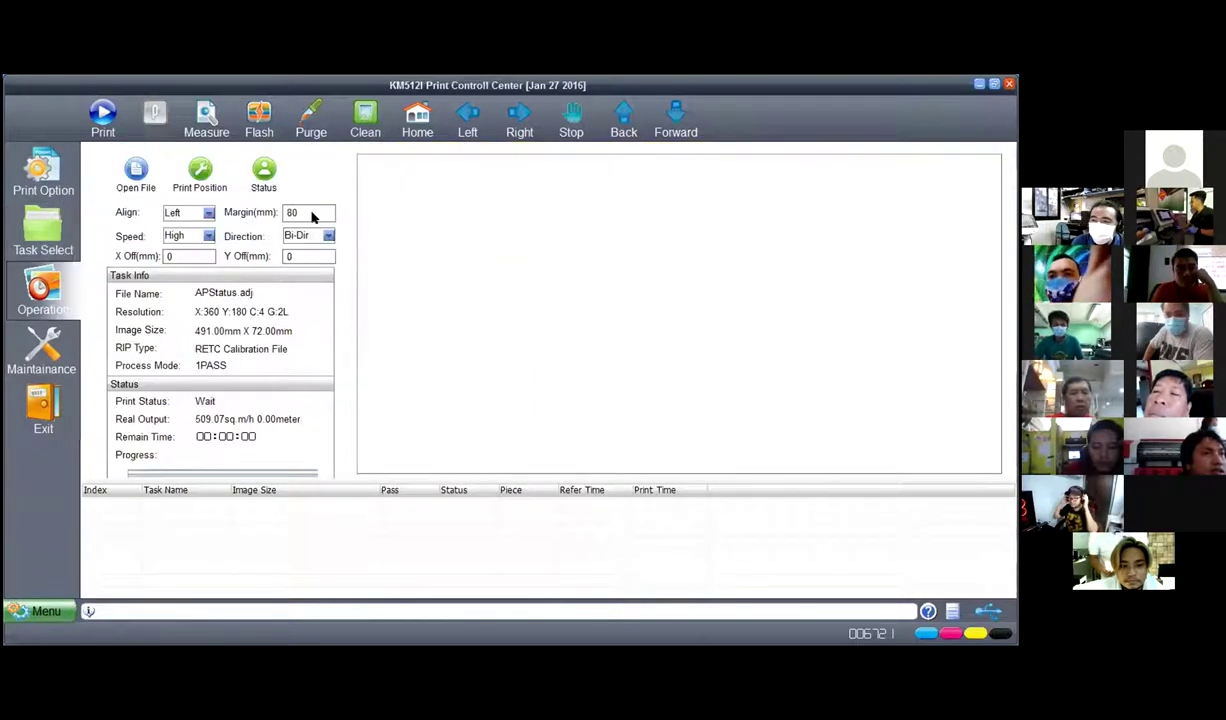
Step: Print the test1234 task file with its print speed set to Normal Speed
click(43, 228)
right_click(407, 265)
click(434, 316)
click(334, 210)
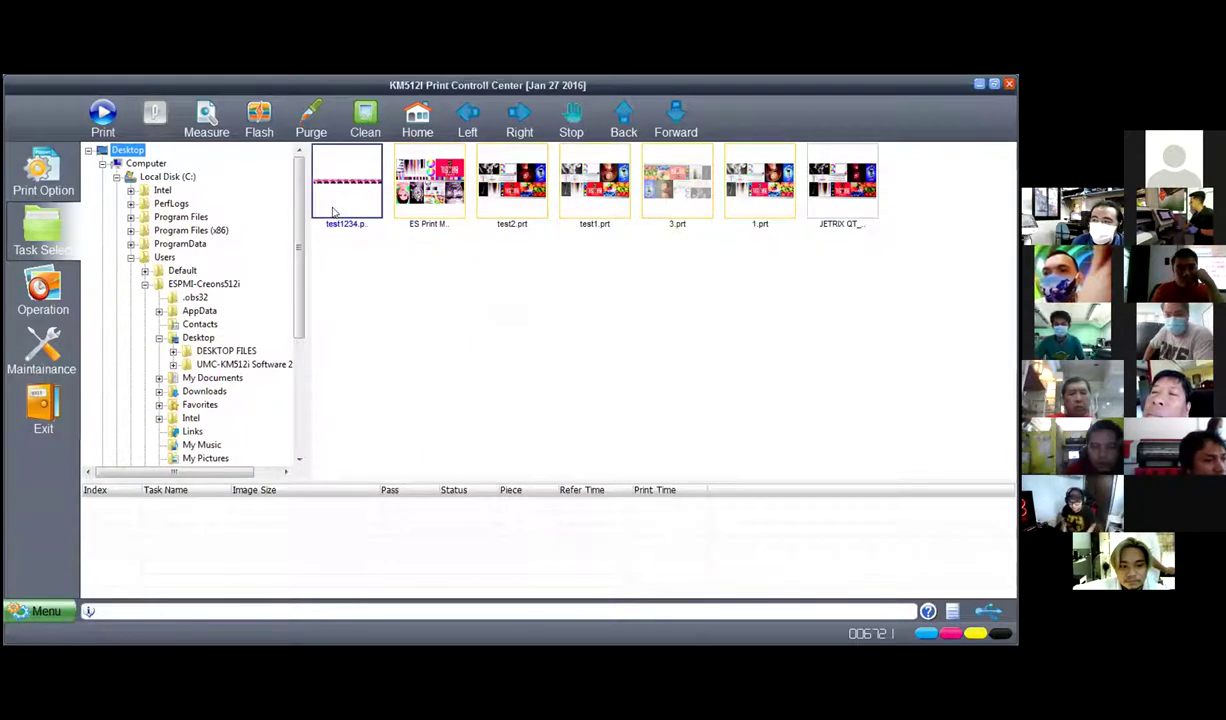
click(662, 442)
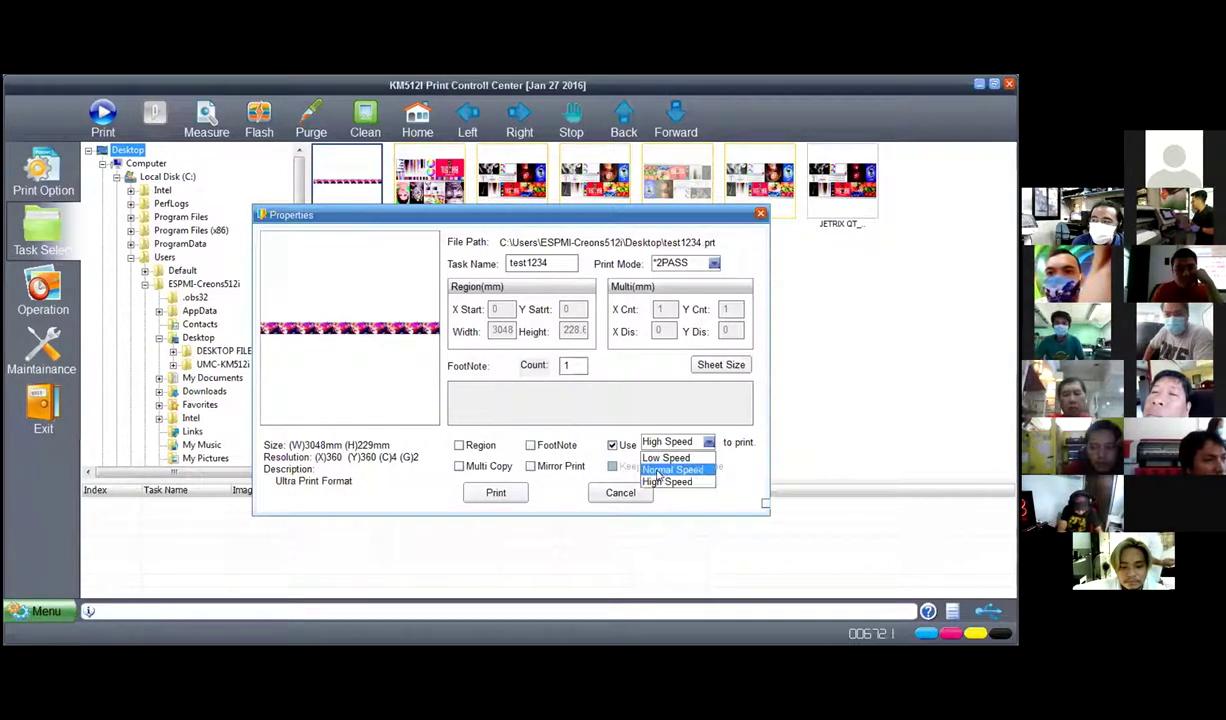
click(670, 469)
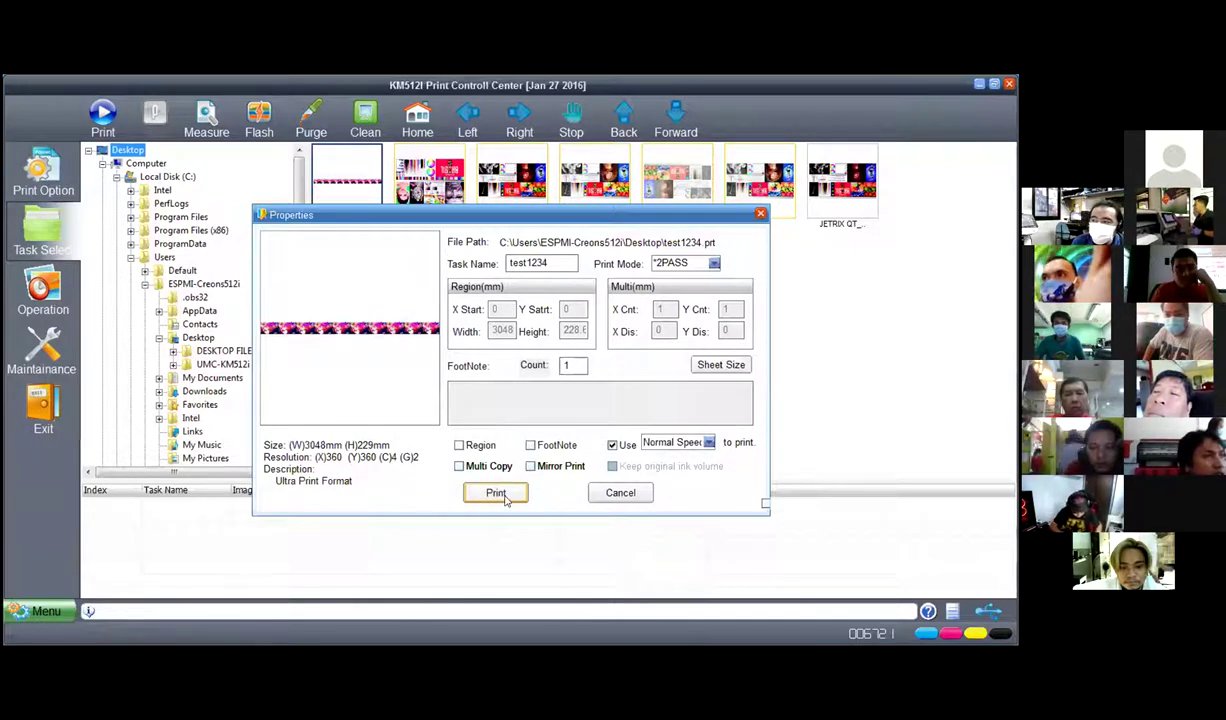
click(496, 493)
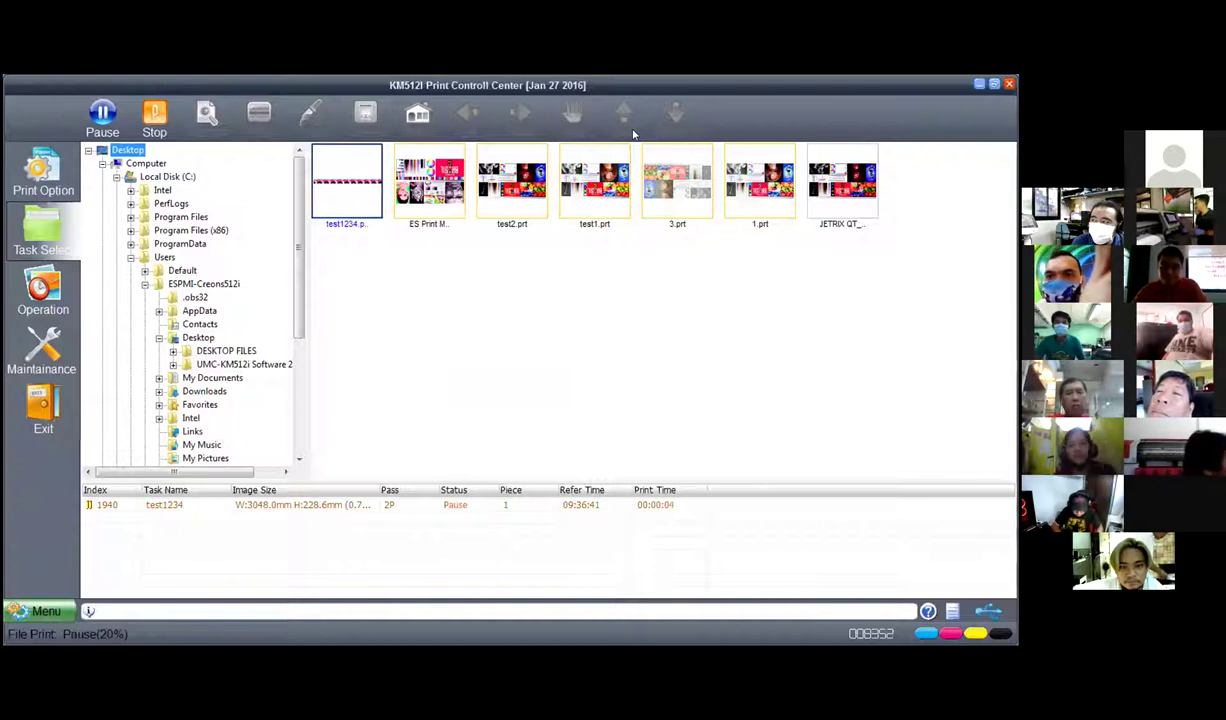
Step: Set the print speed to High in the operation settings while the test1234 task is paused
click(372, 508)
click(43, 290)
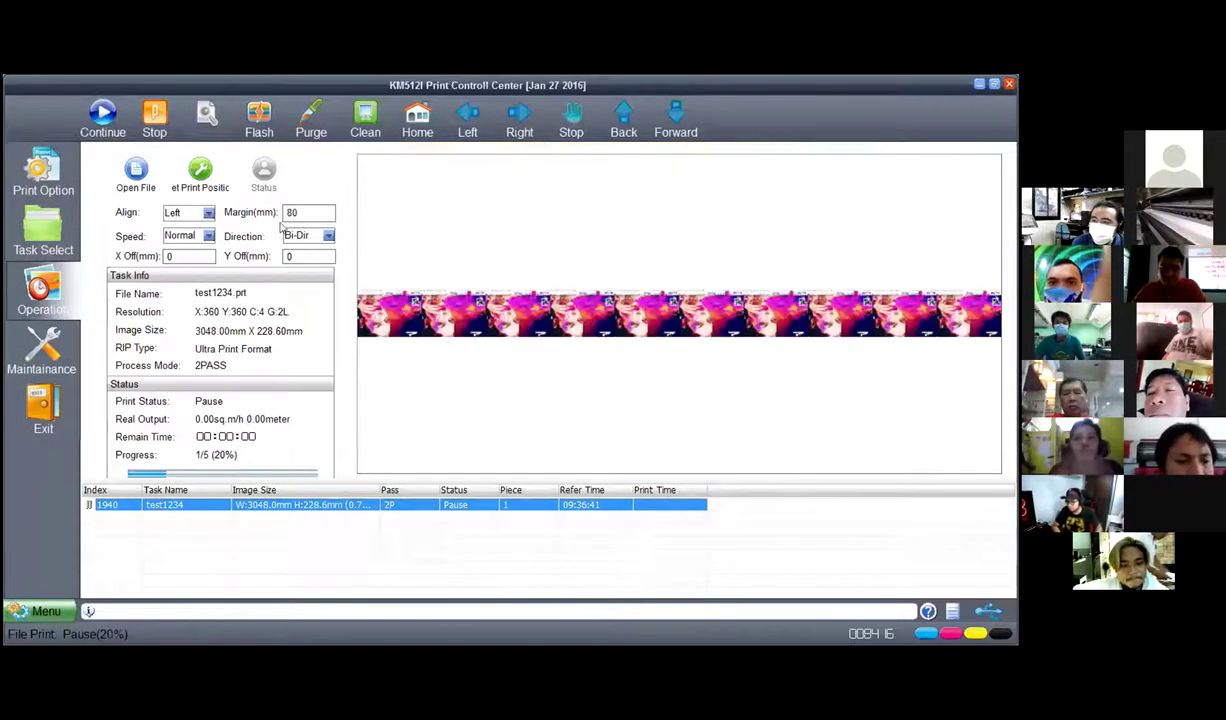
click(203, 236)
click(172, 266)
click(43, 228)
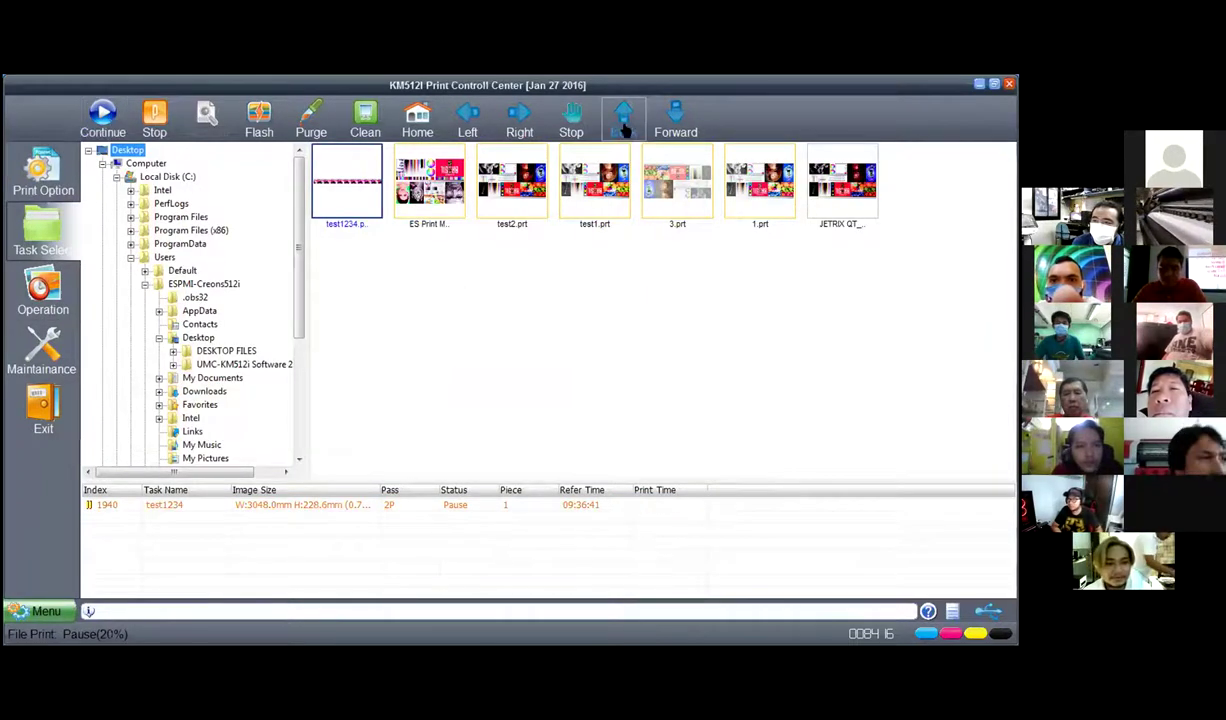
Step: Resume printing the paused test1234 task
click(100, 118)
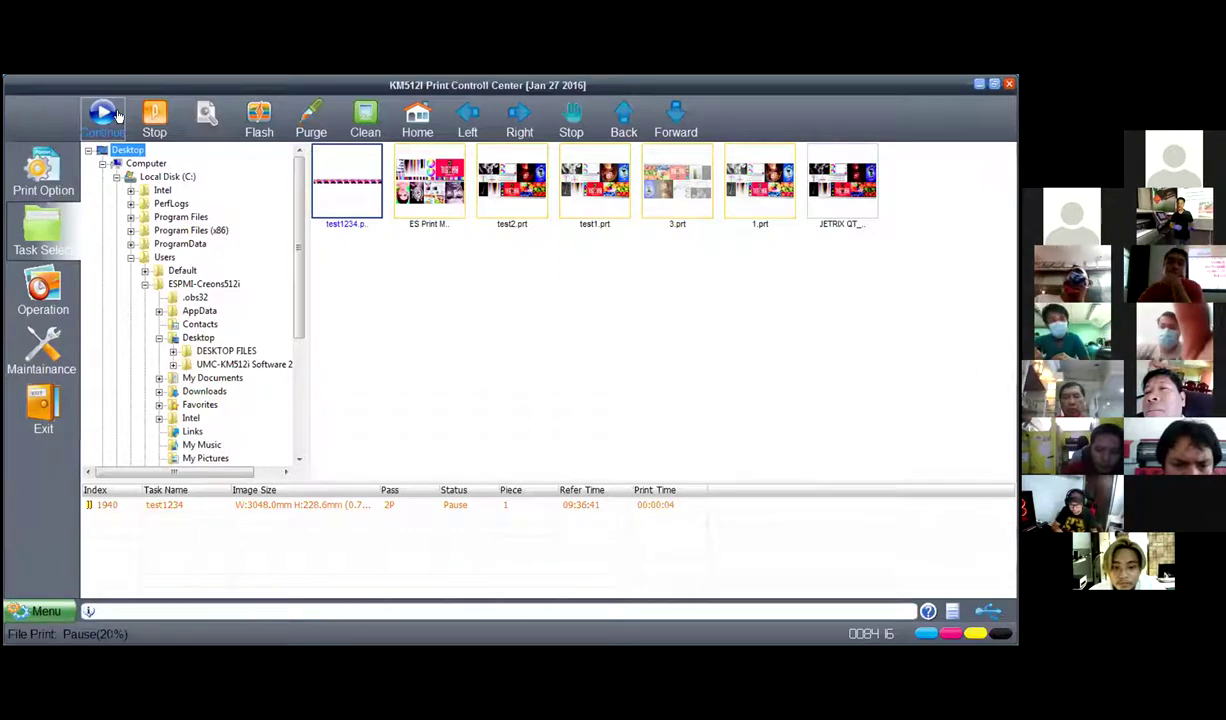
click(96, 110)
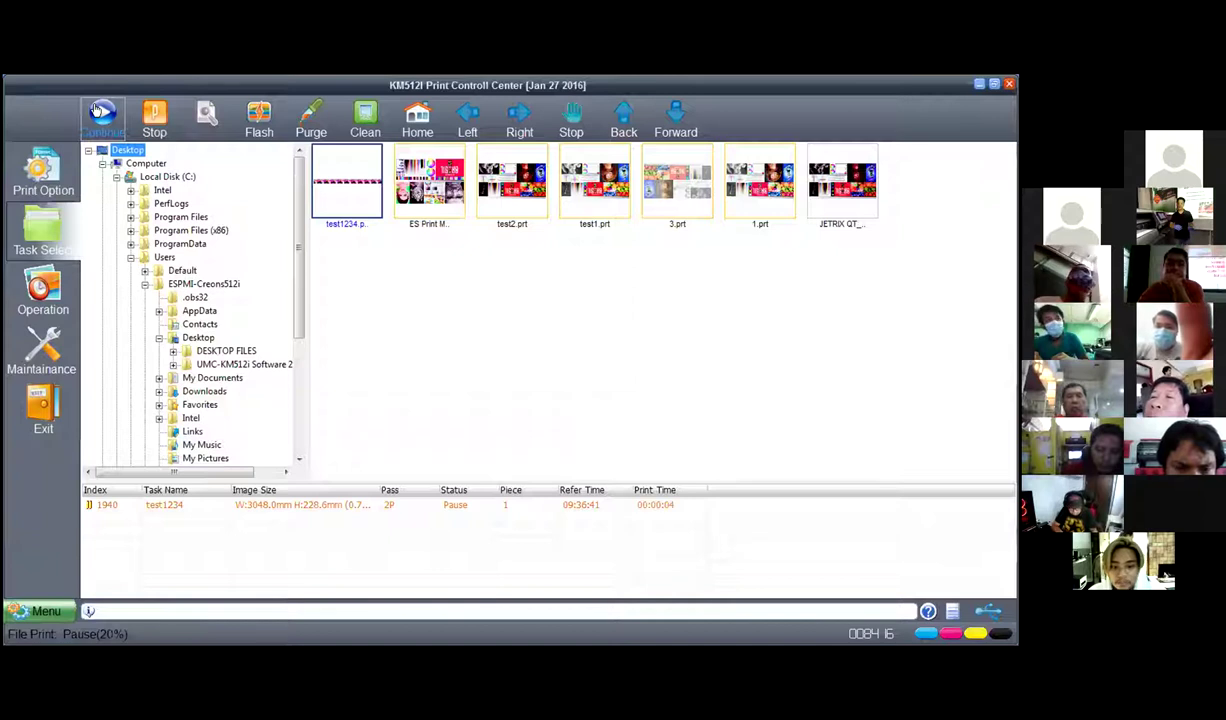
click(96, 110)
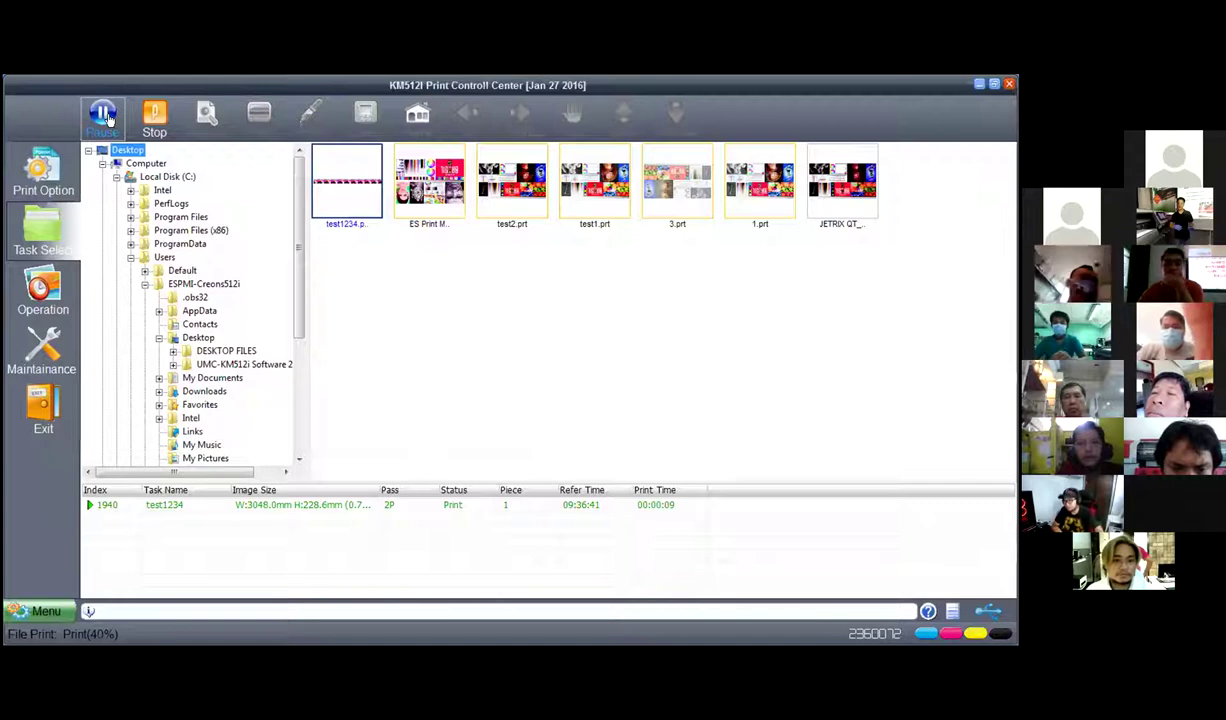
Step: Set the color bar position to Image Left, turn off Color bar height follow image, and apply the print options
click(42, 170)
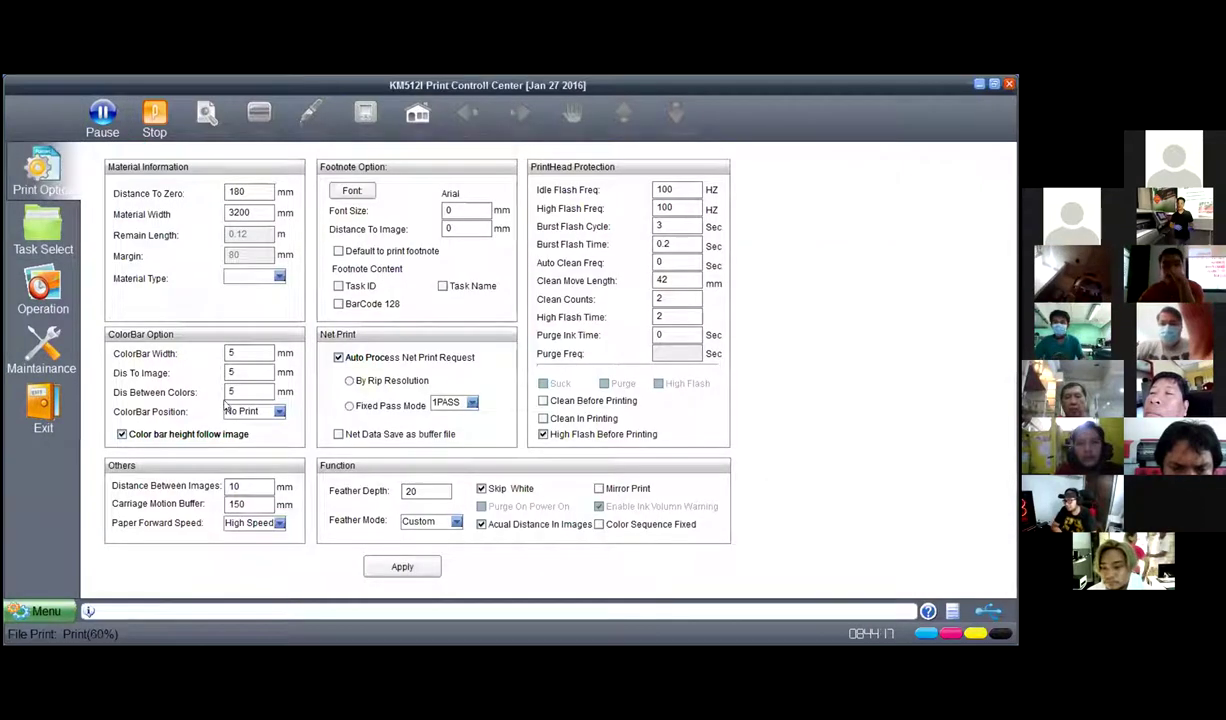
click(236, 411)
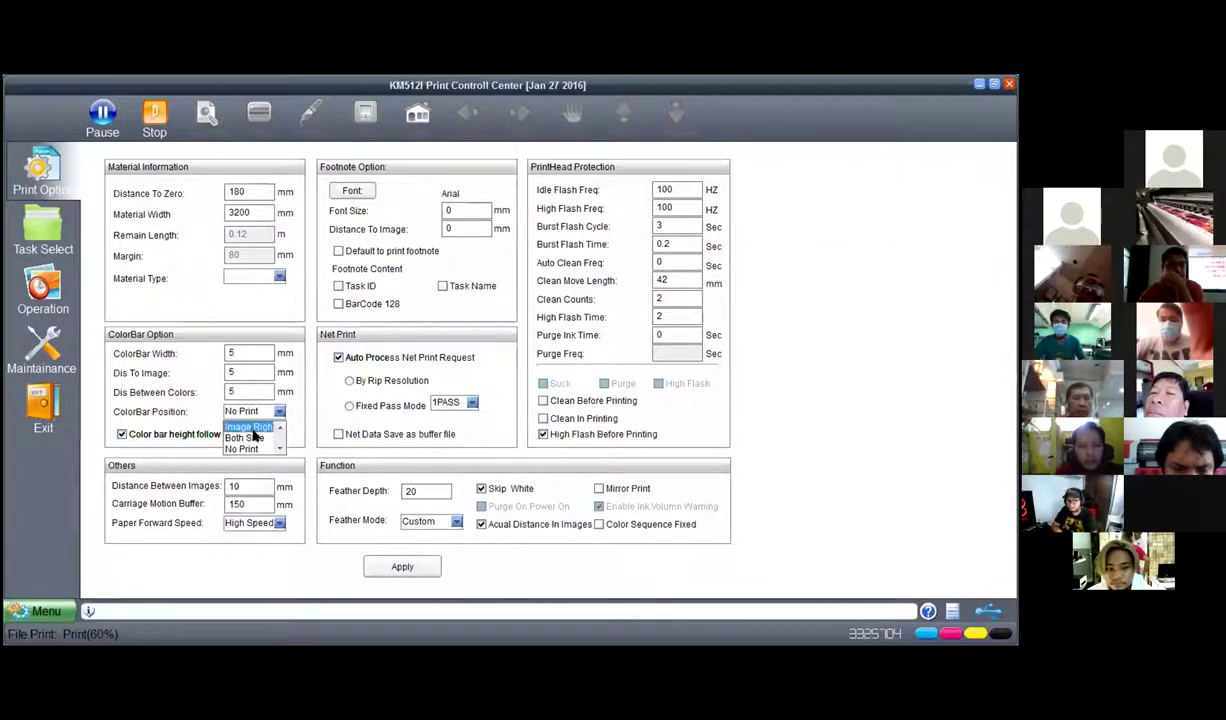
click(277, 428)
click(248, 427)
click(402, 567)
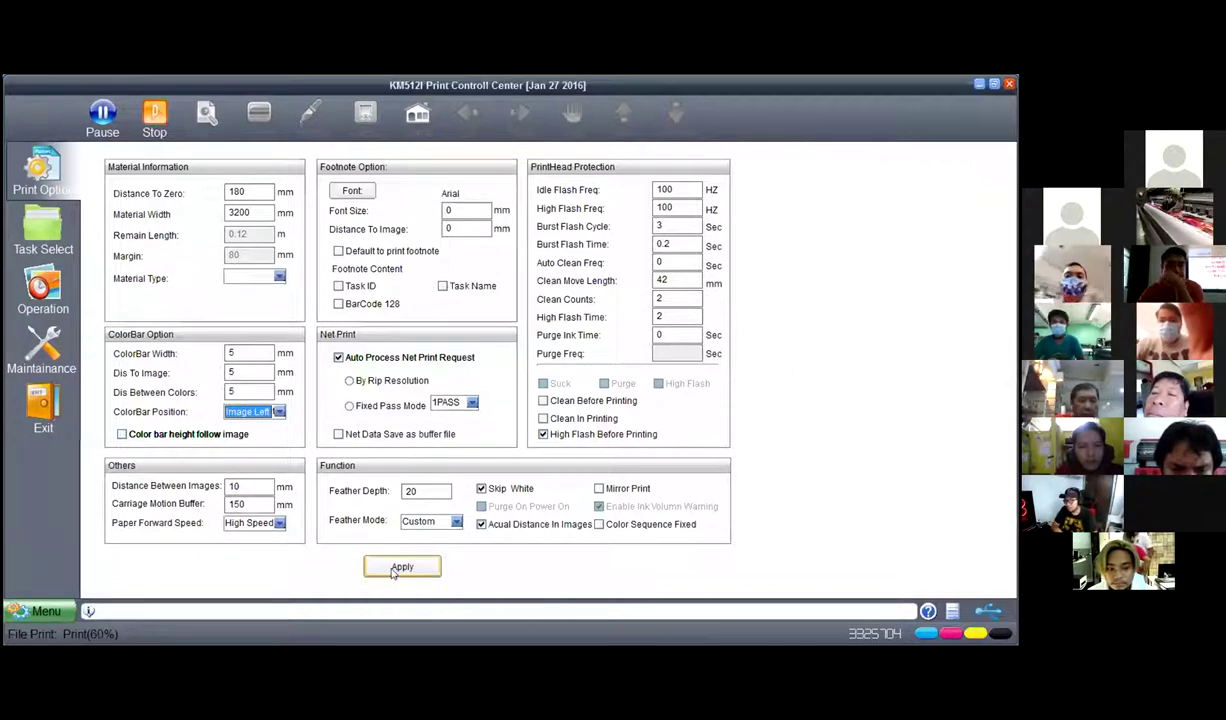
Step: Print the test1234 file again in 2PASS mode at High Speed, pausing the job partway and resuming it
click(97, 115)
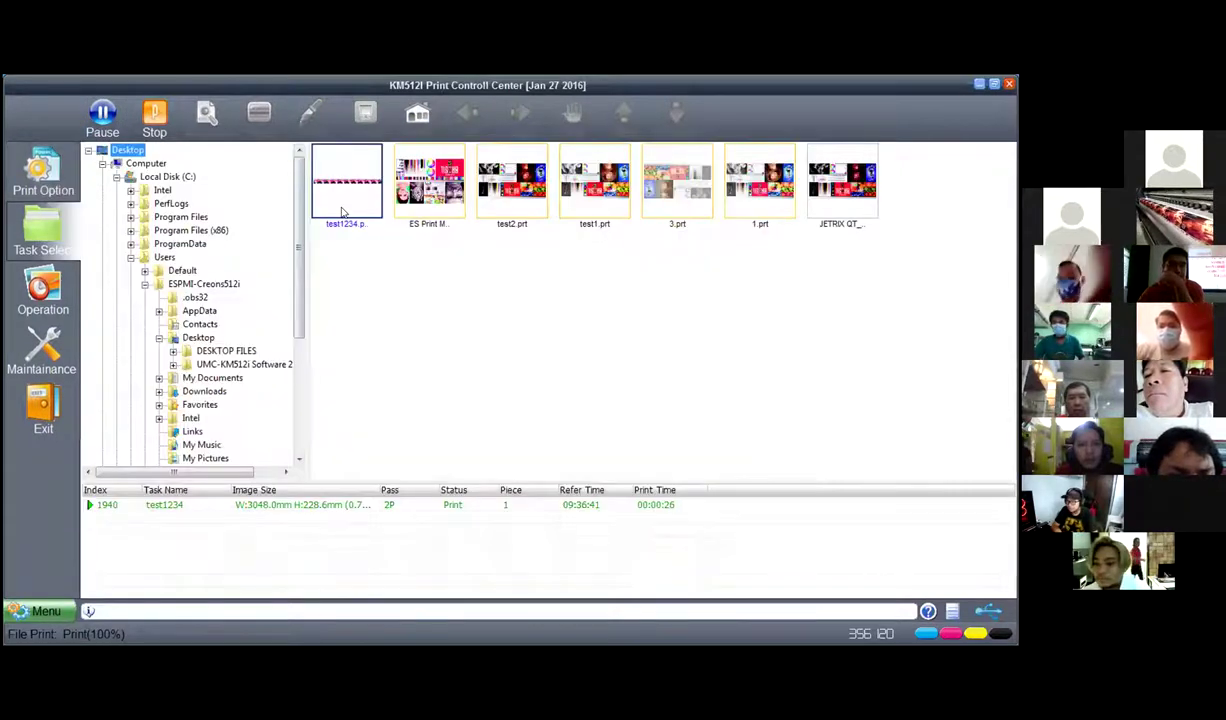
double_click(341, 210)
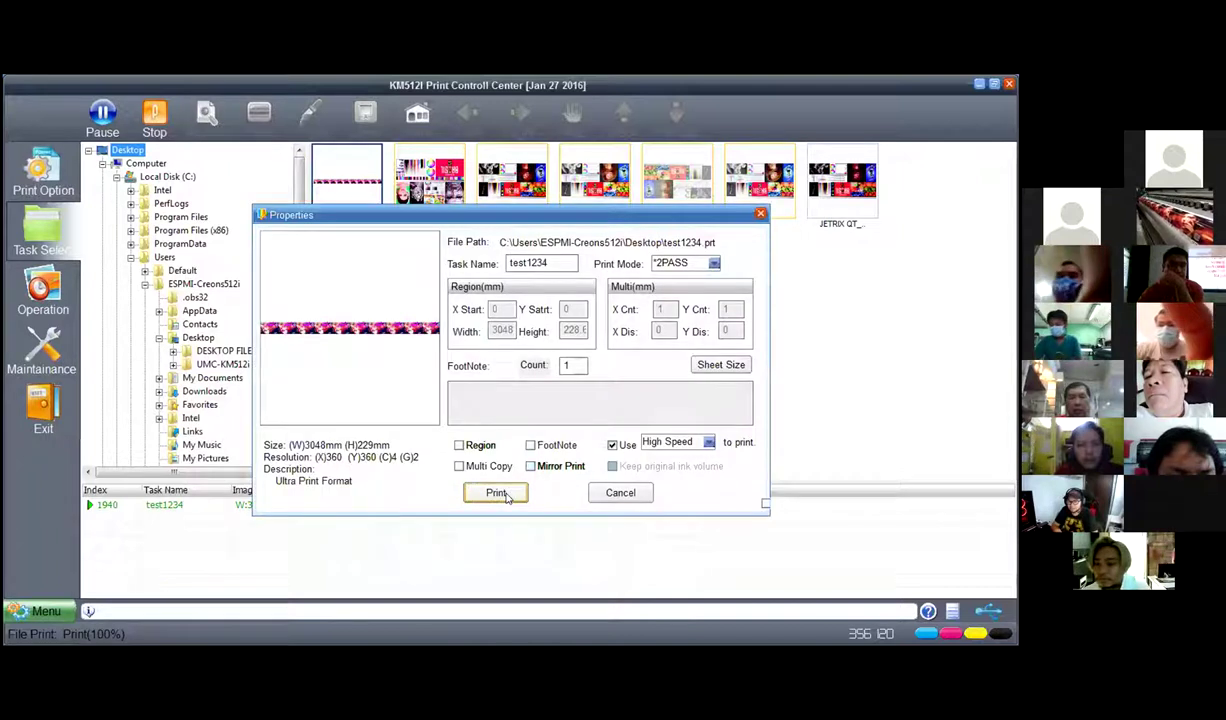
click(495, 493)
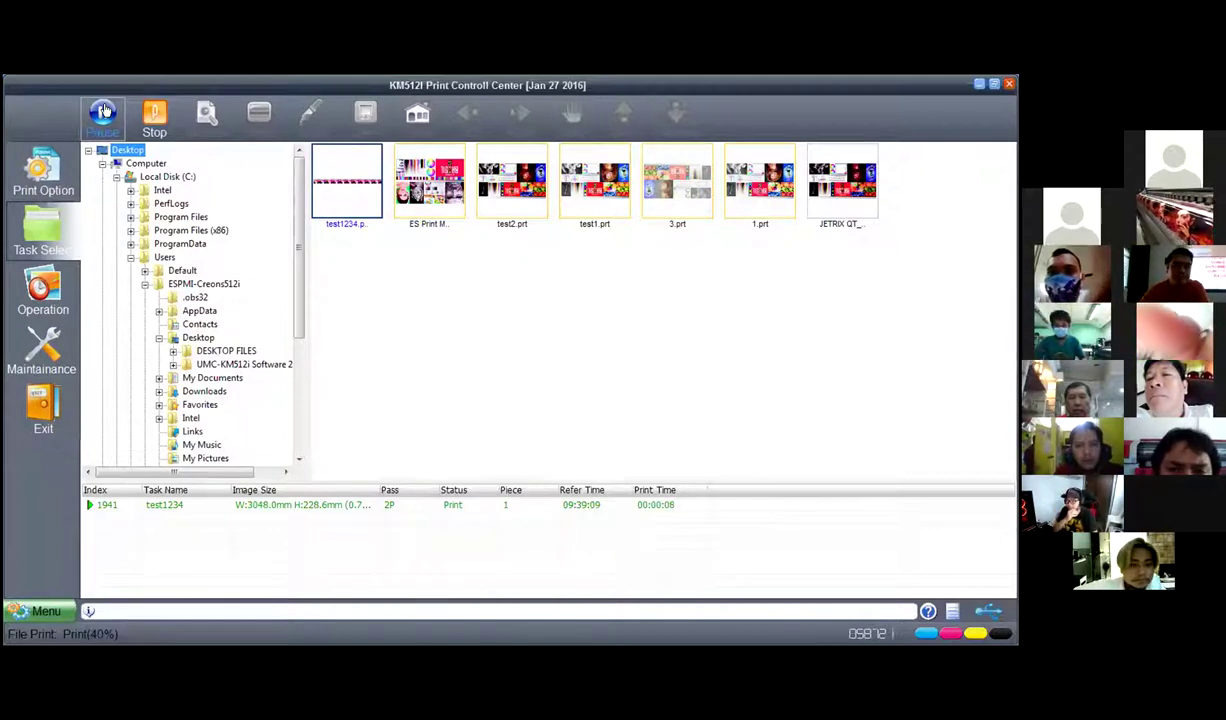
click(104, 111)
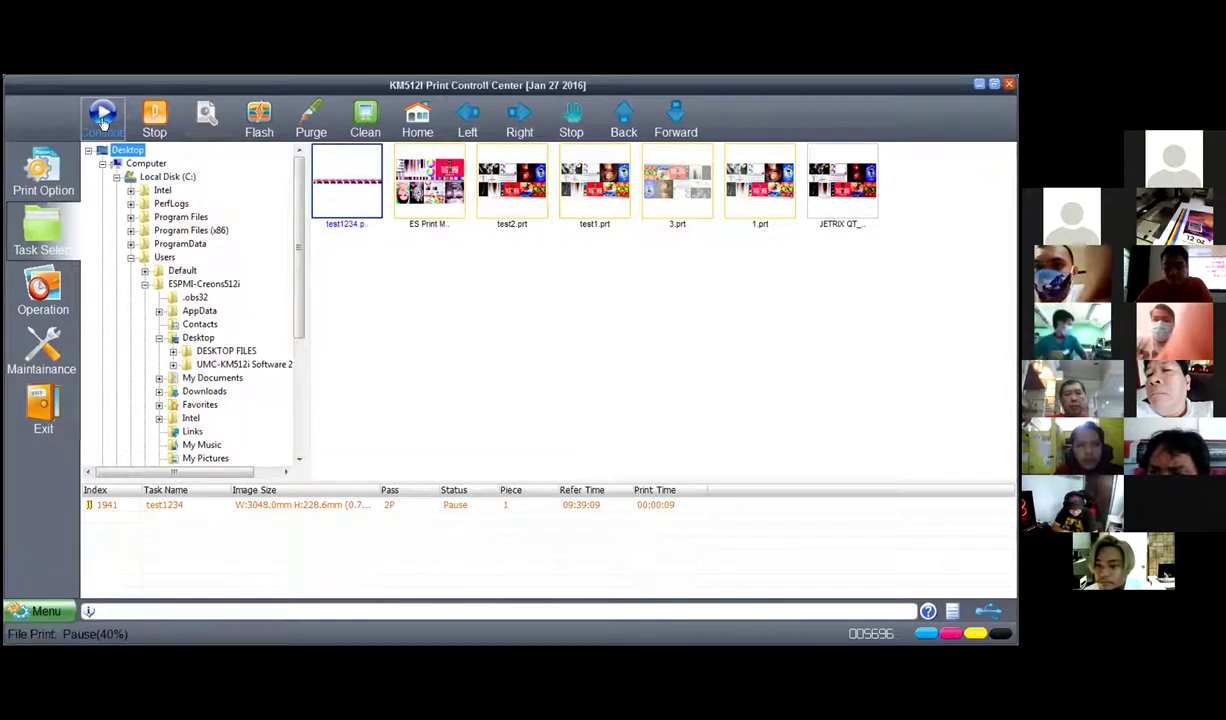
click(103, 116)
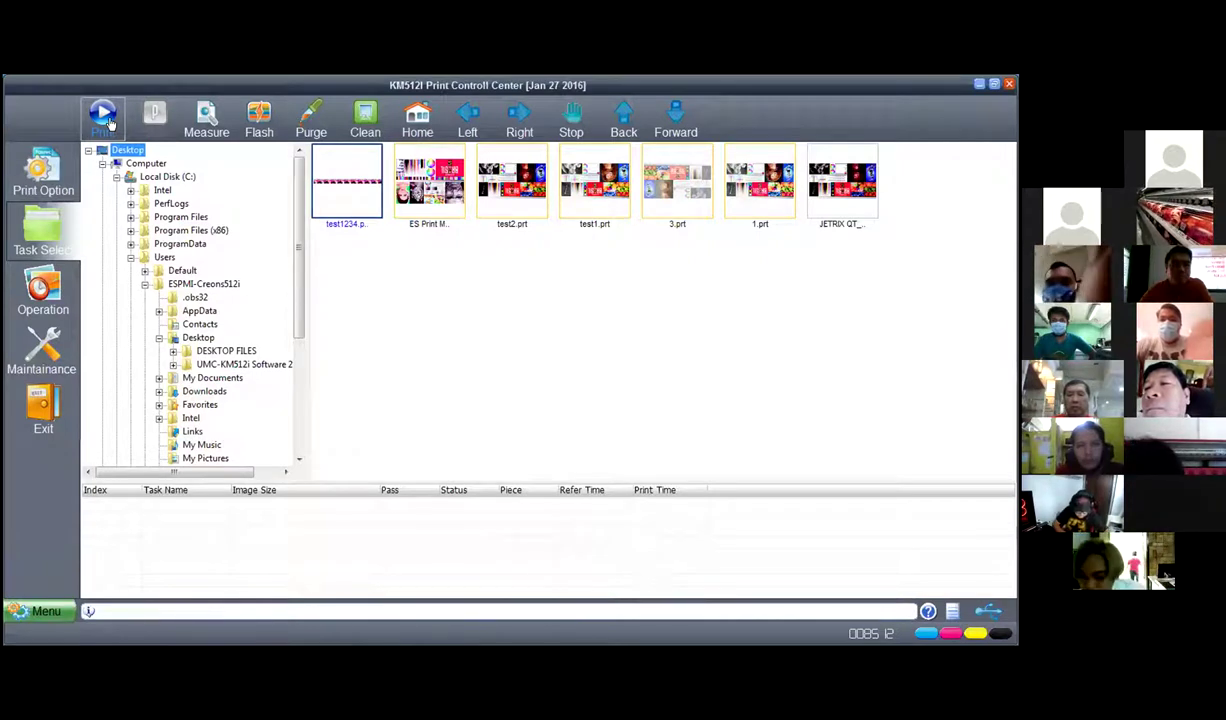
Step: Examine the voltage, operation, print option and calibration settings, and the commands available for the test1234 file
click(42, 345)
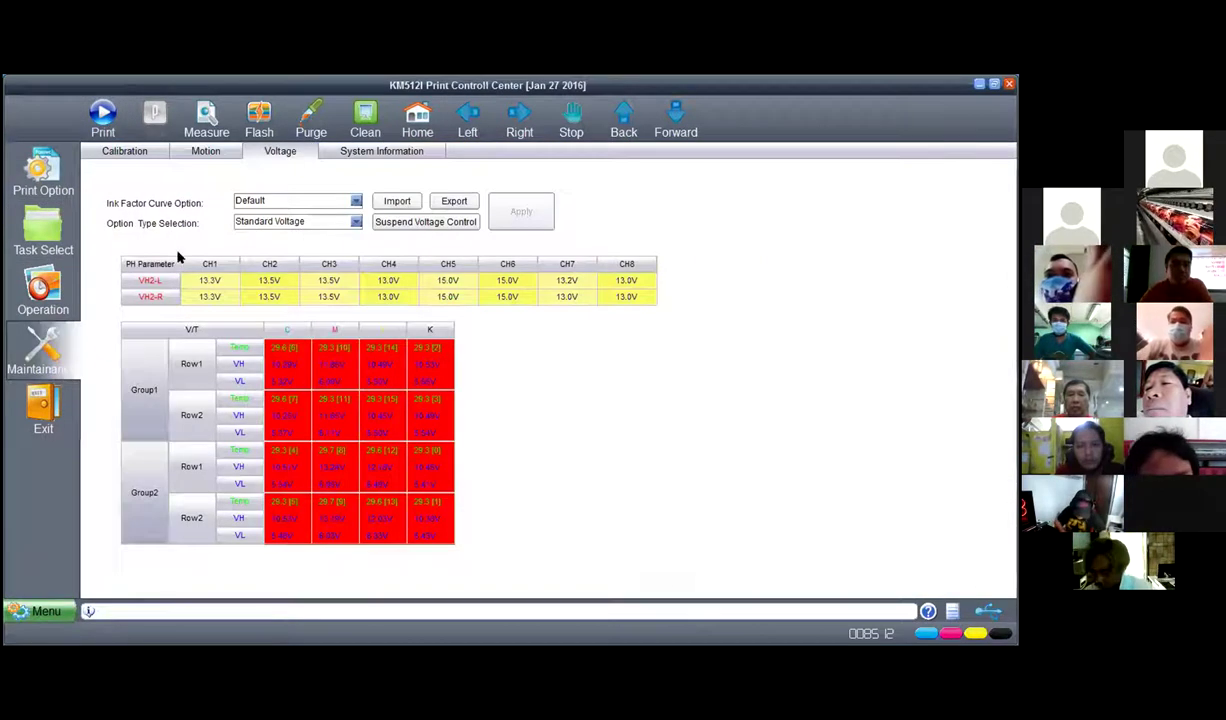
click(43, 292)
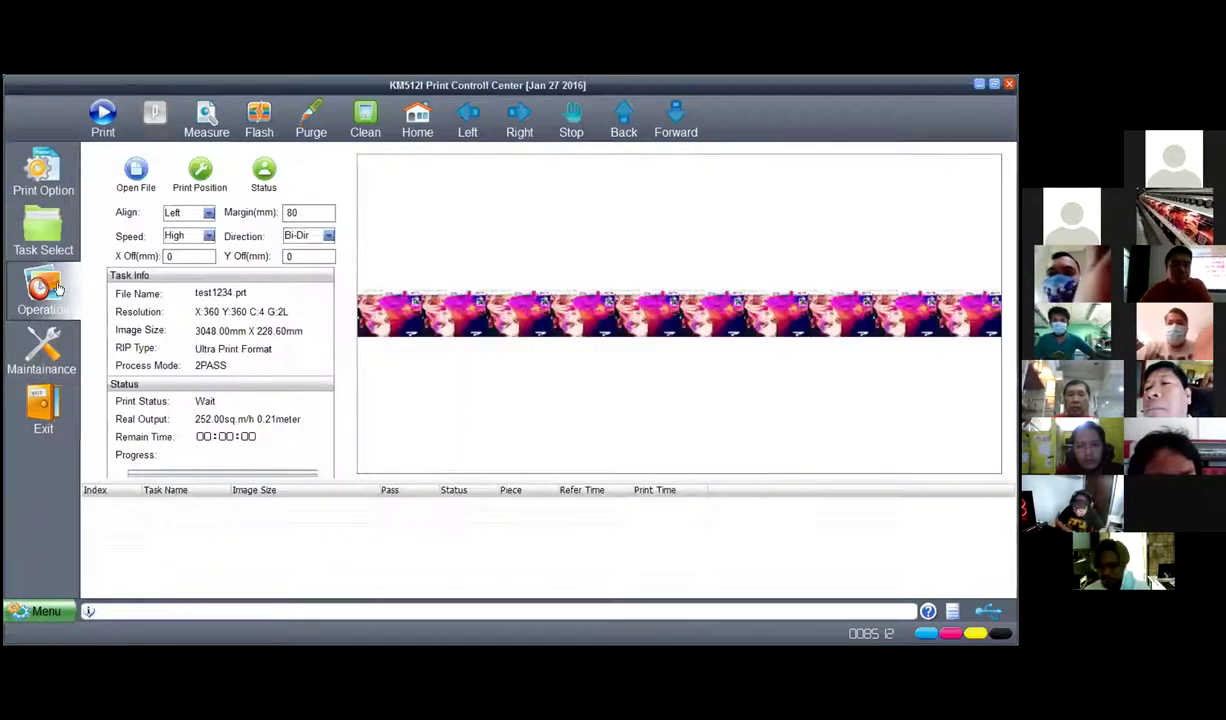
click(56, 190)
click(43, 235)
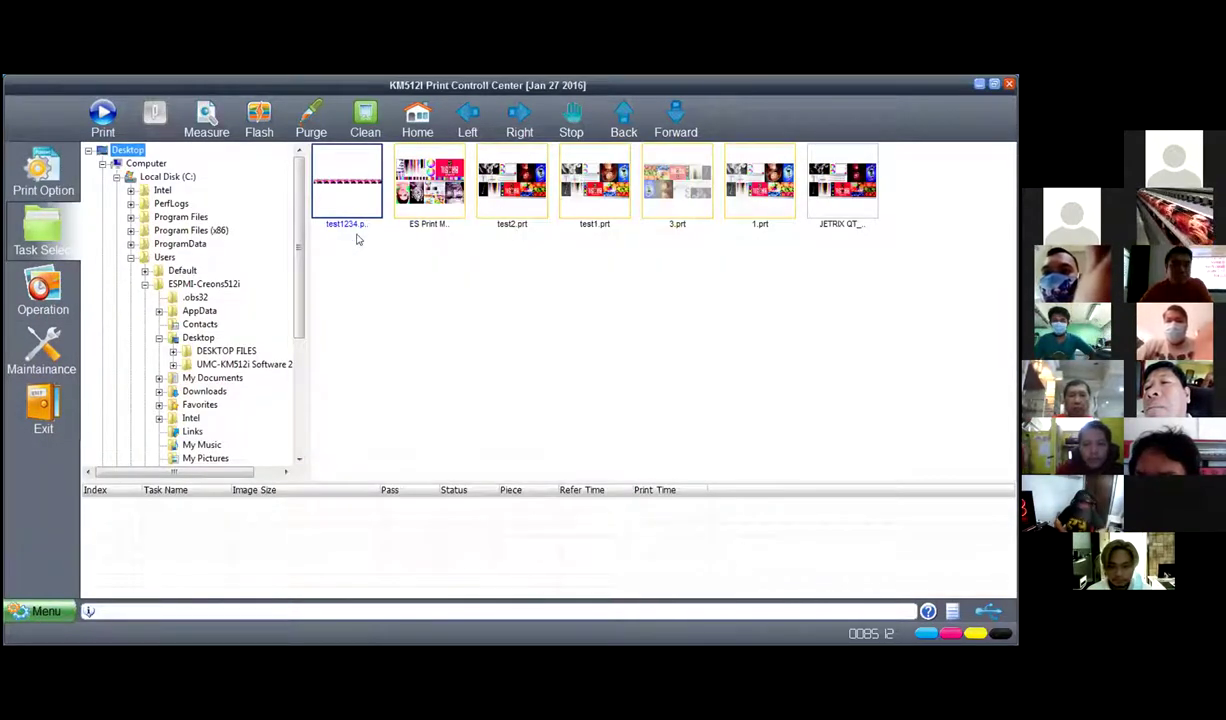
click(43, 290)
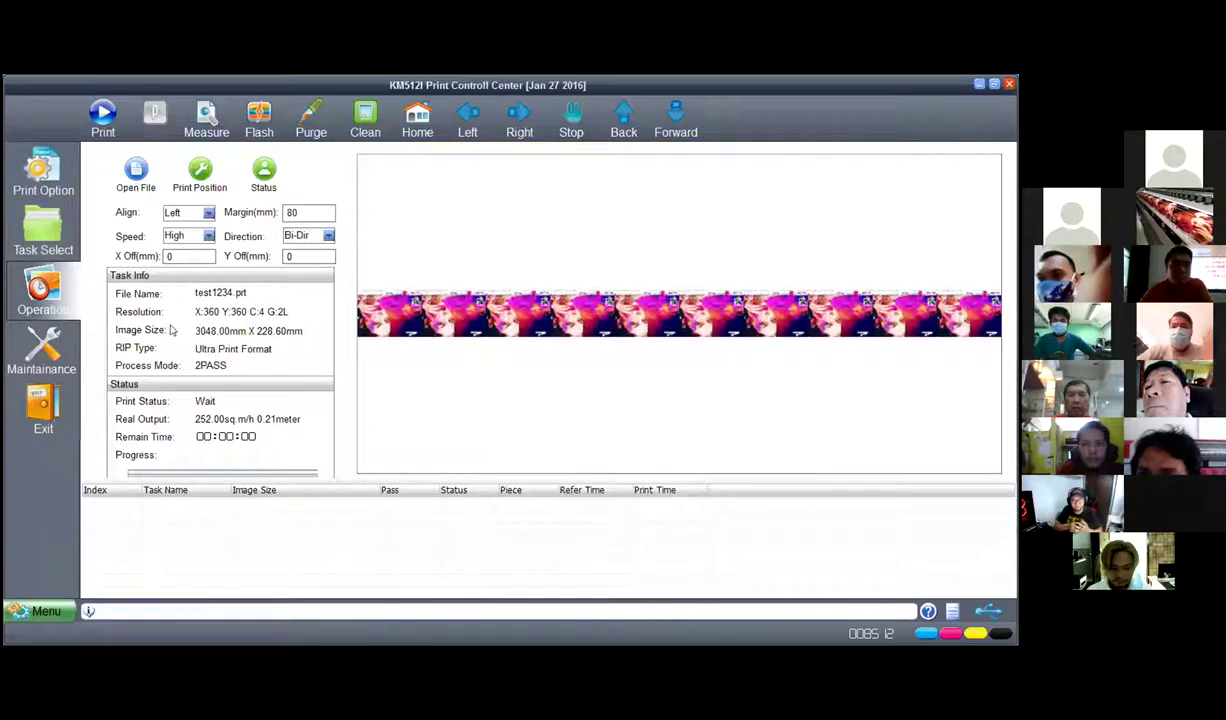
click(43, 345)
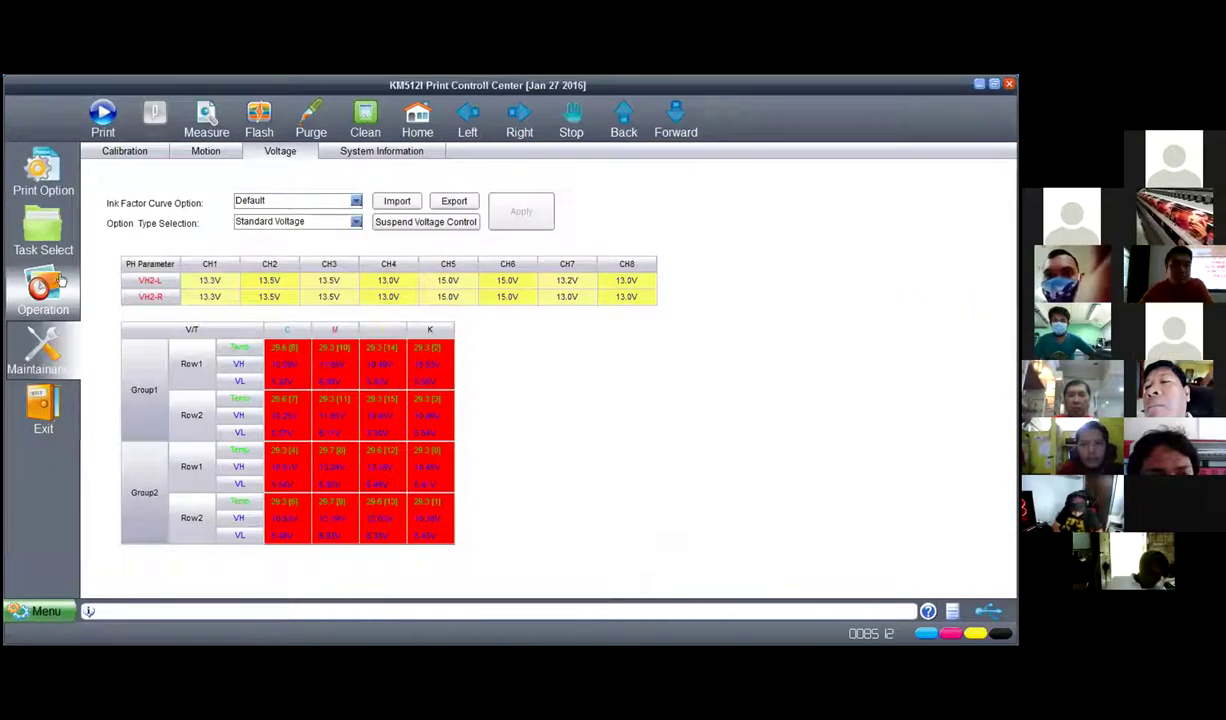
click(125, 151)
click(55, 240)
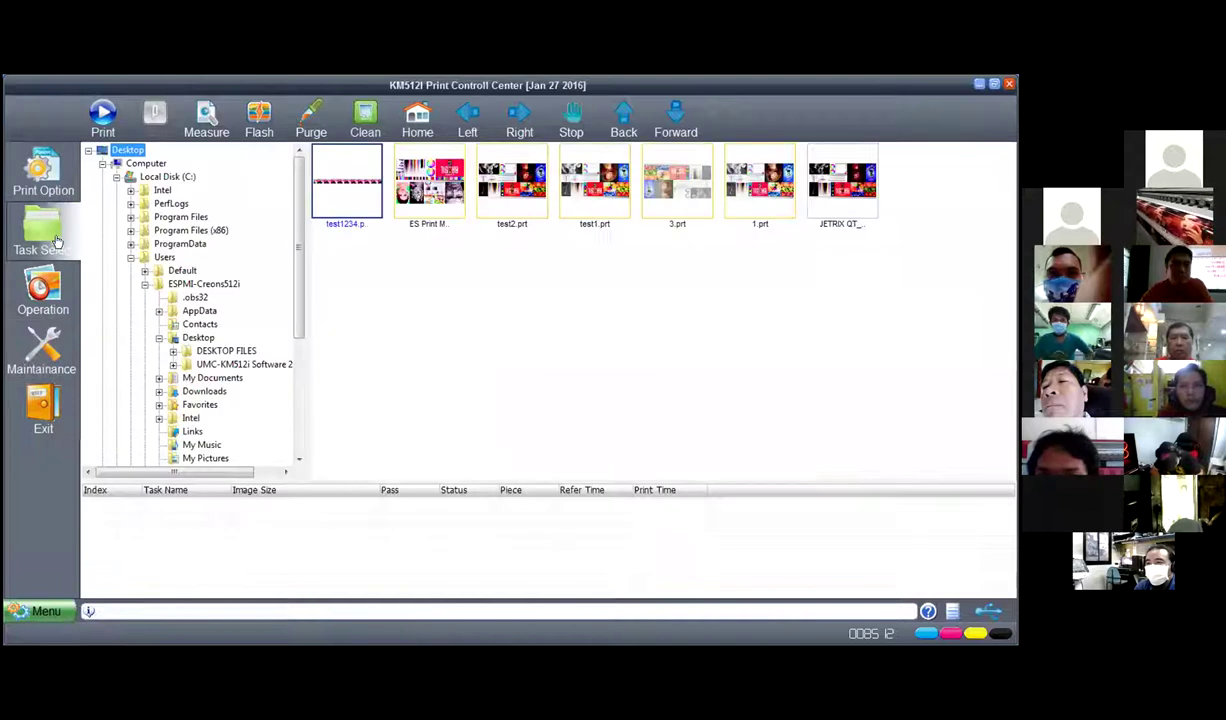
click(43, 170)
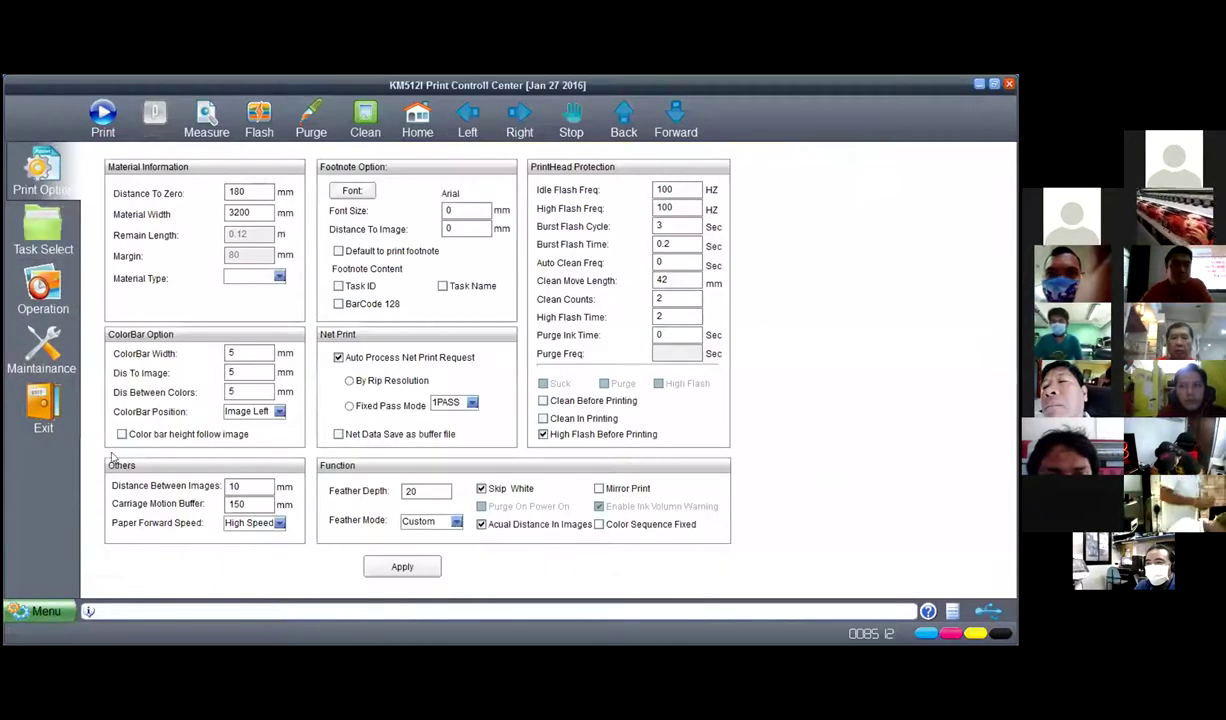
click(43, 292)
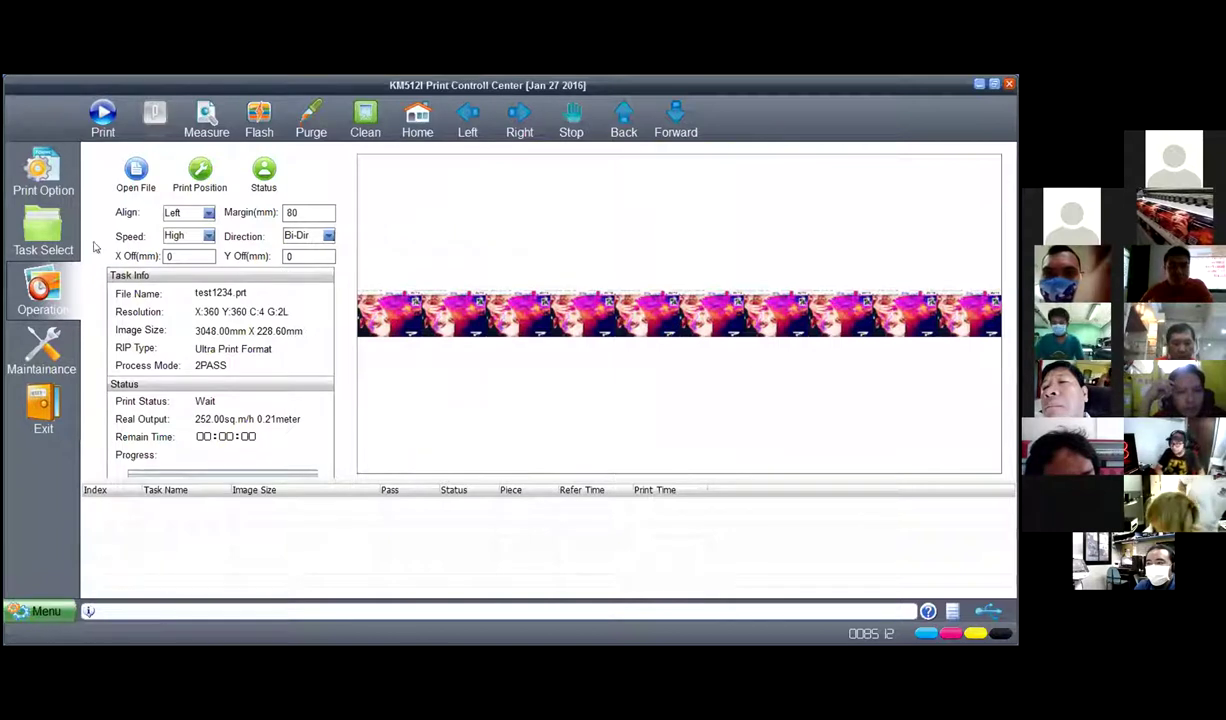
click(43, 228)
right_click(351, 213)
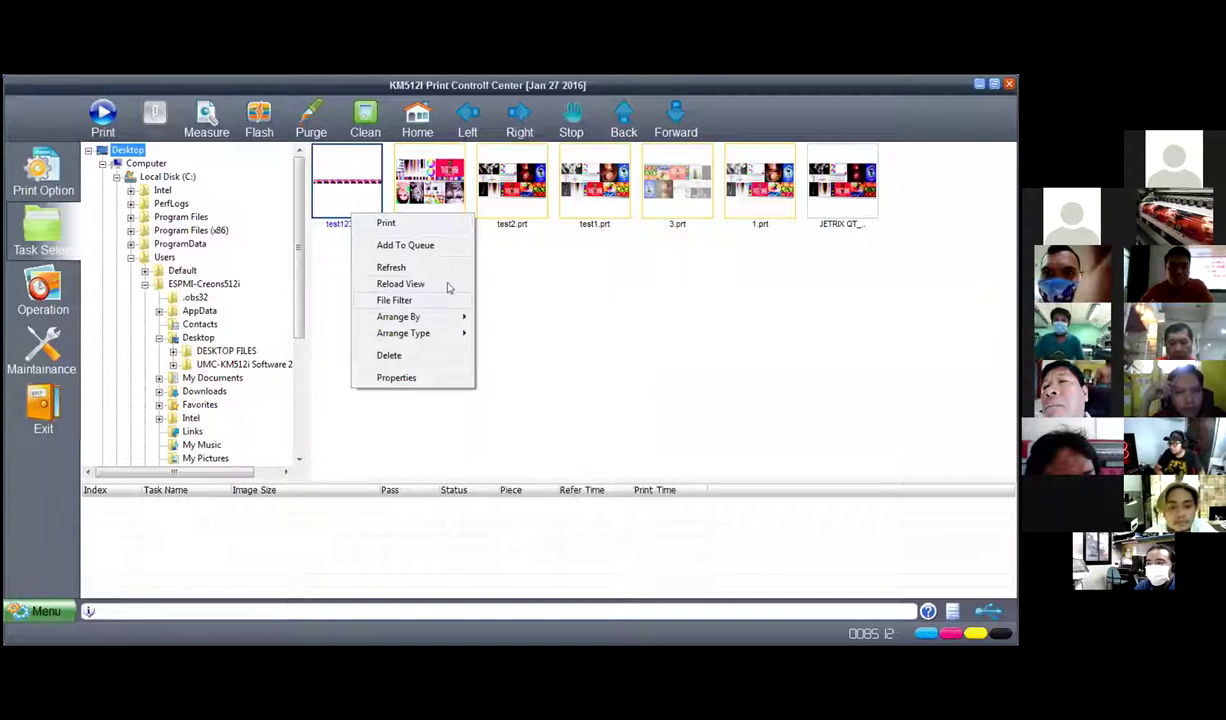
click(57, 295)
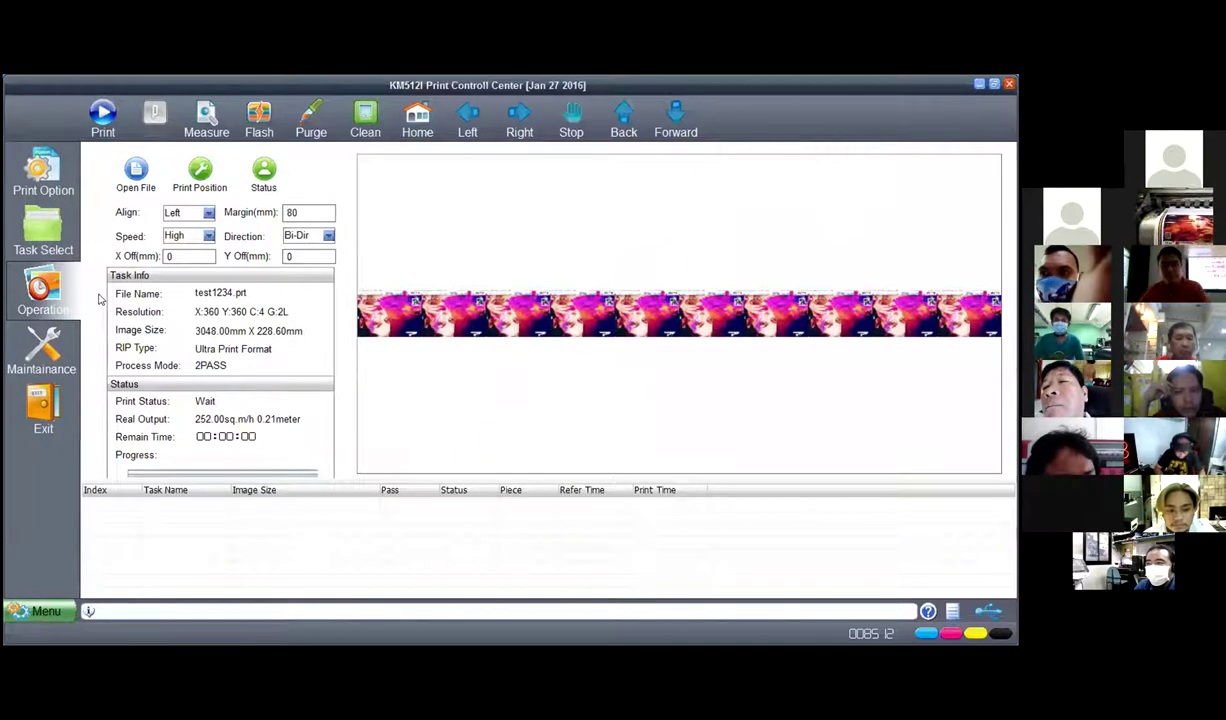
click(44, 230)
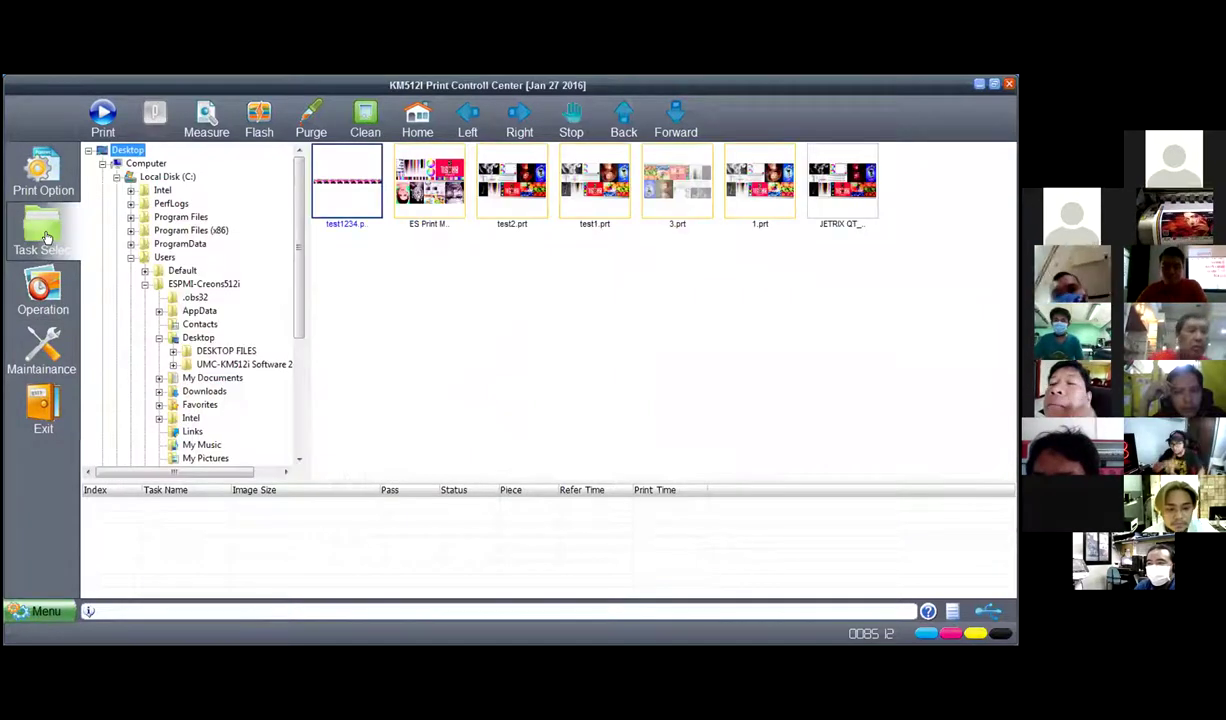
right_click(352, 203)
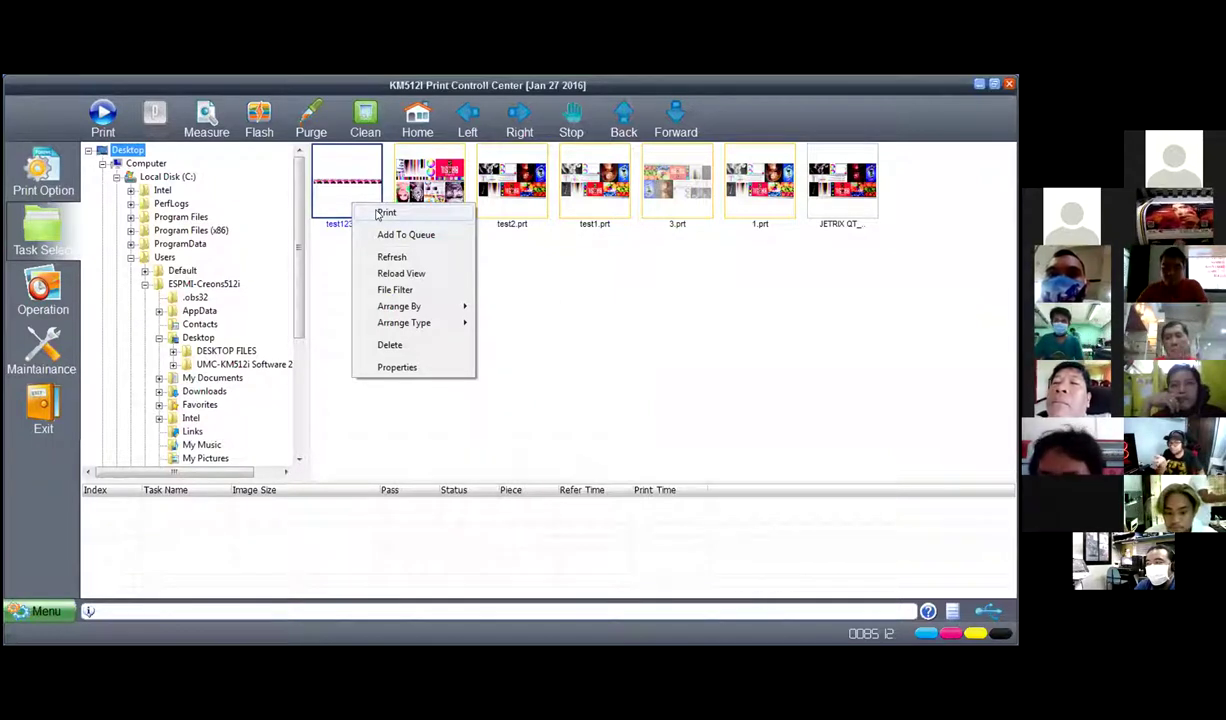
click(932, 84)
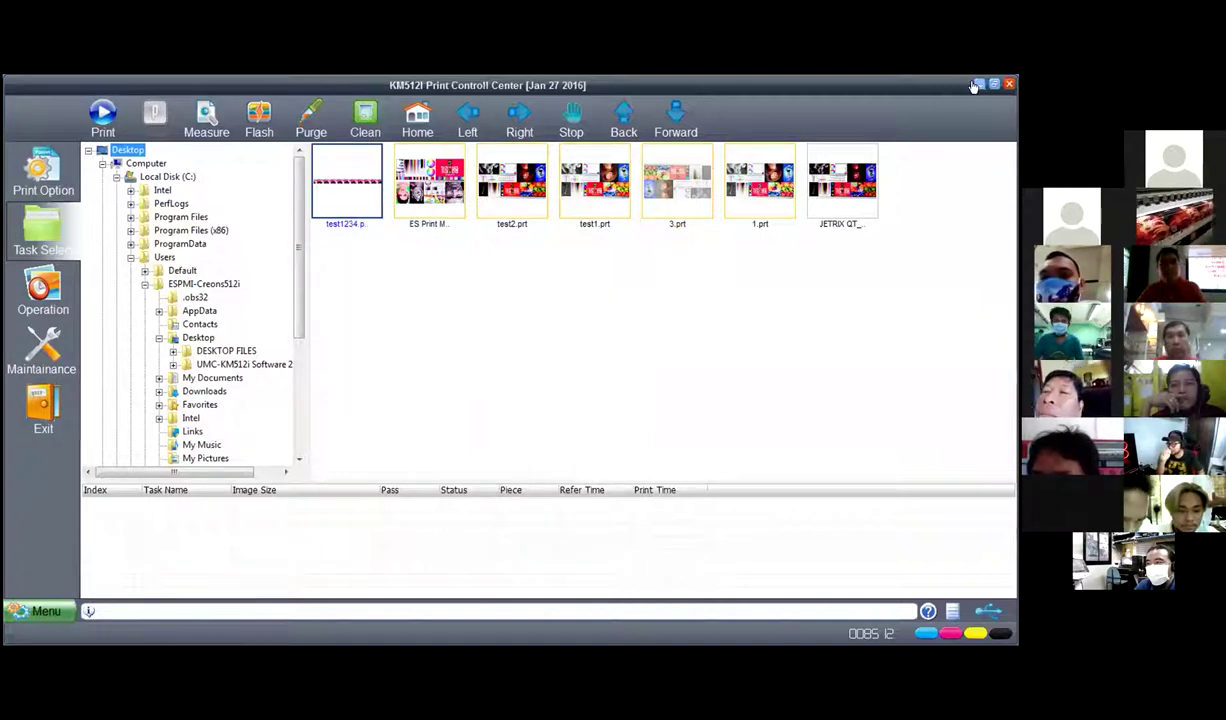
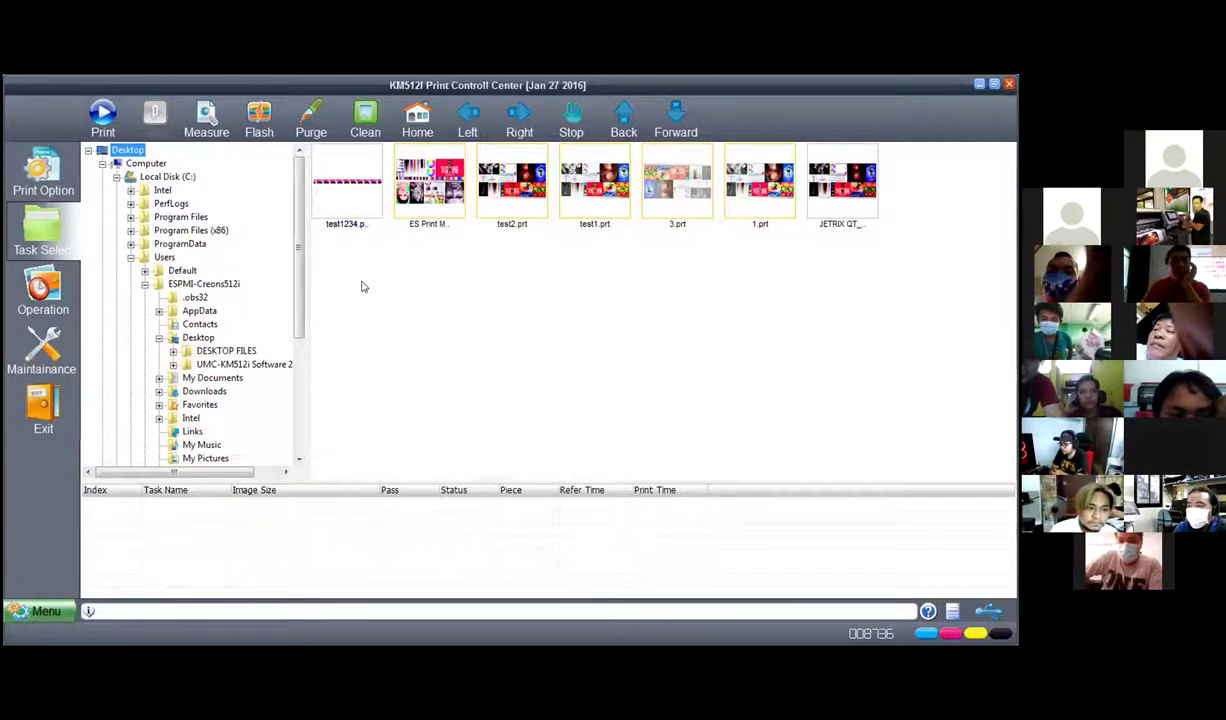
Step: Apply the calibration settings and print the 2 PASS step size calibration test
click(42, 345)
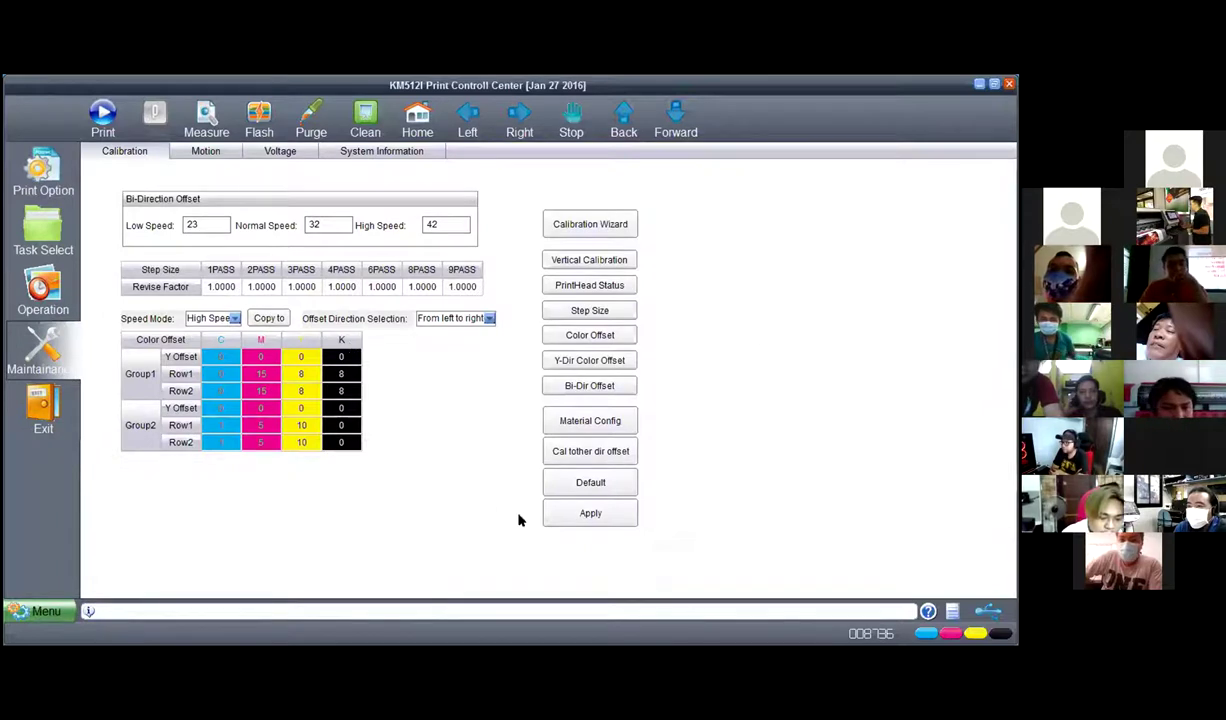
click(572, 512)
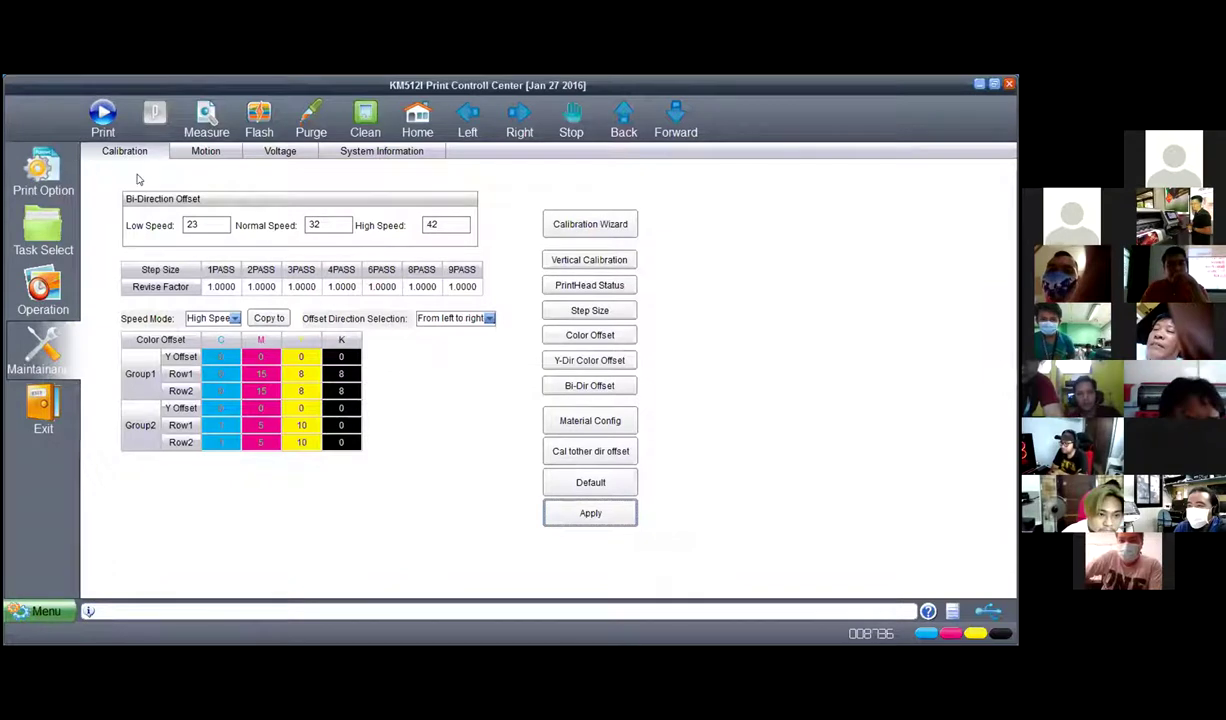
click(619, 316)
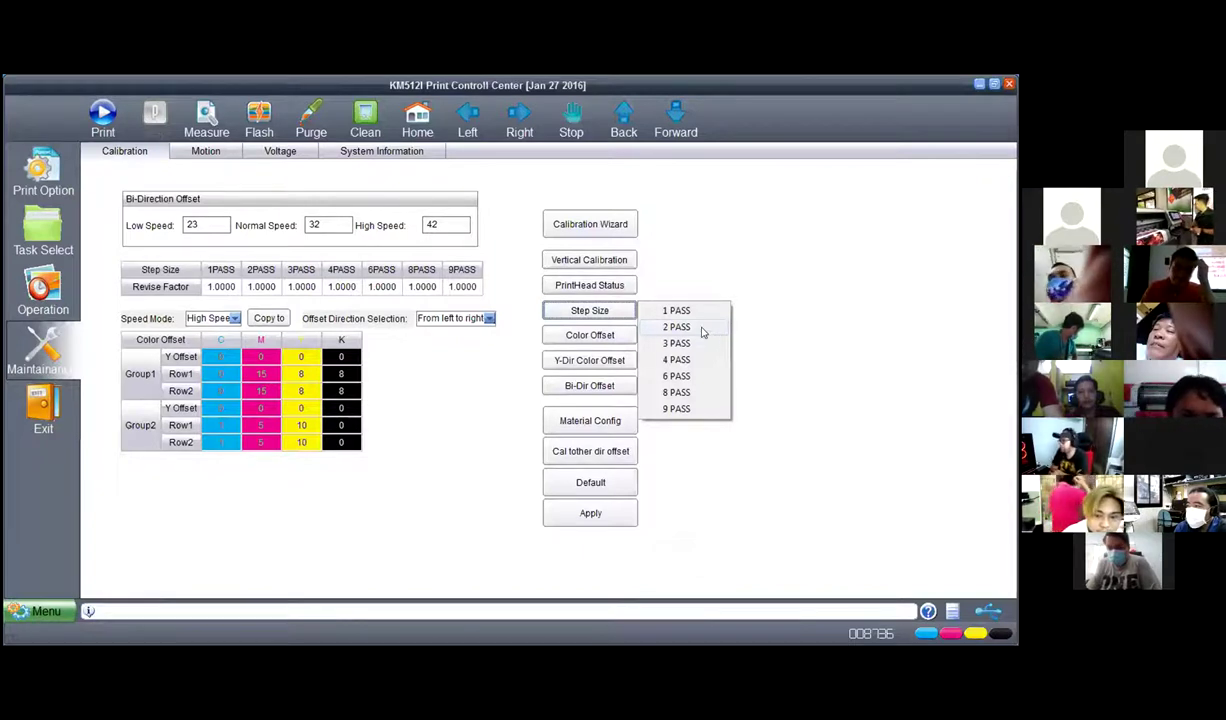
click(755, 333)
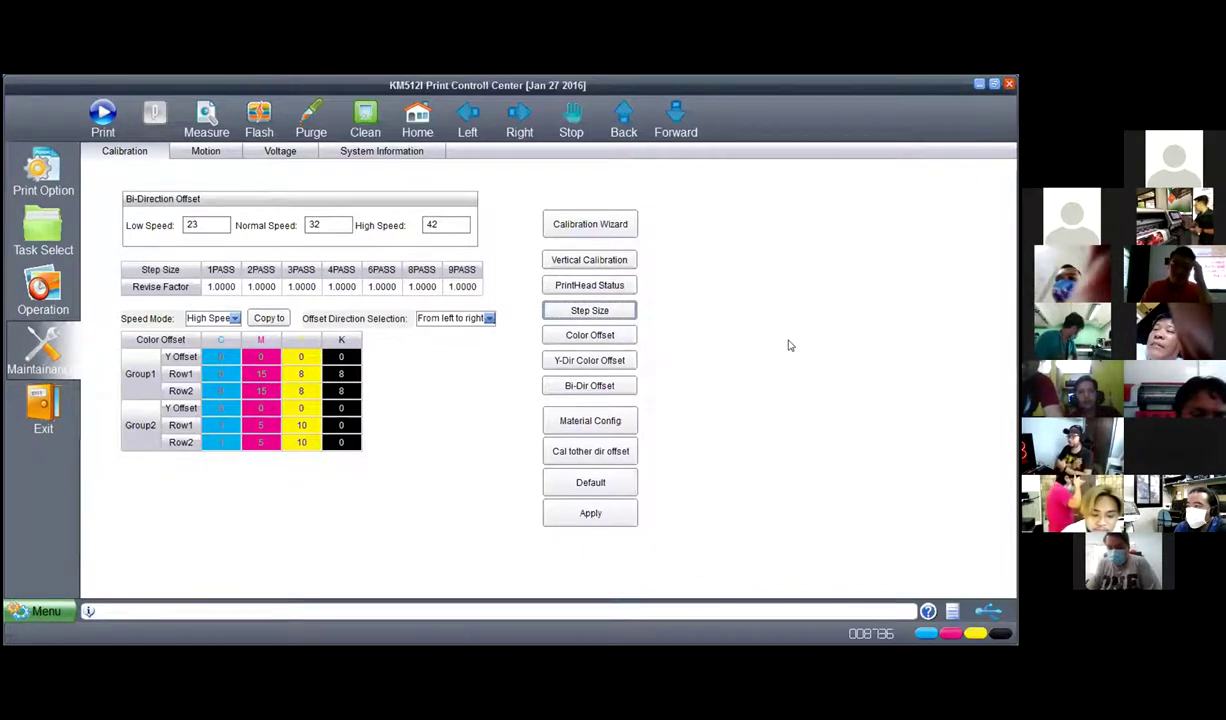
click(622, 311)
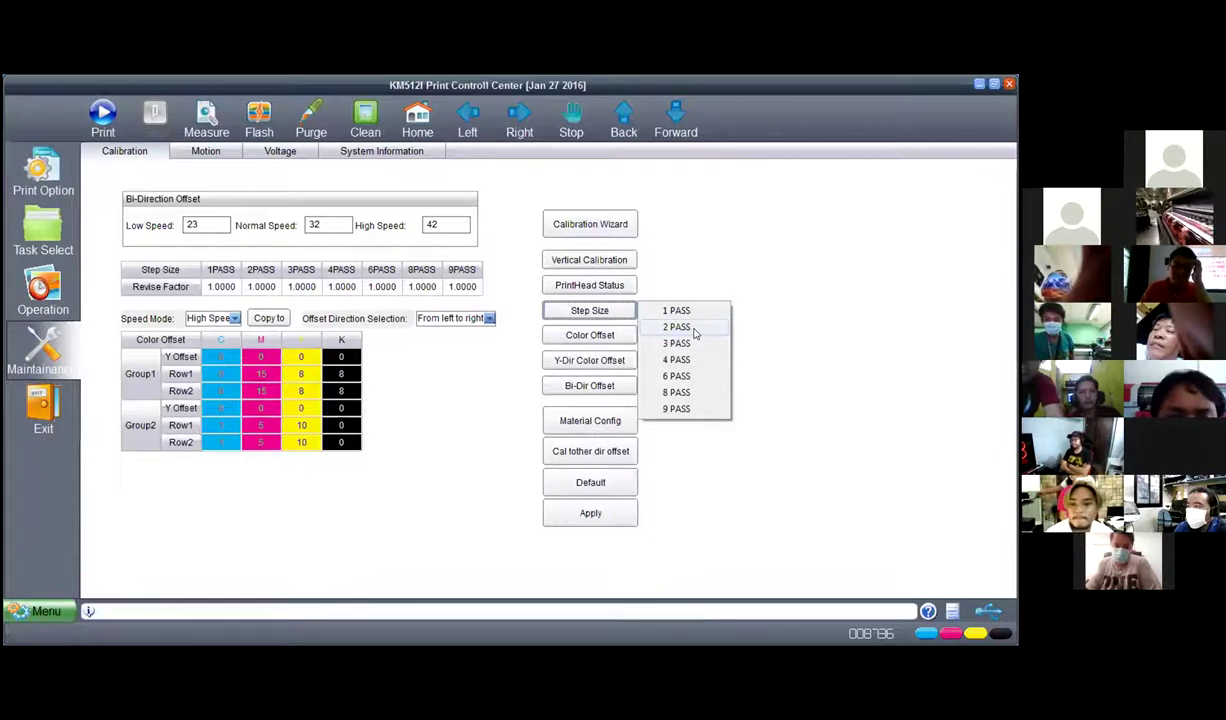
click(695, 331)
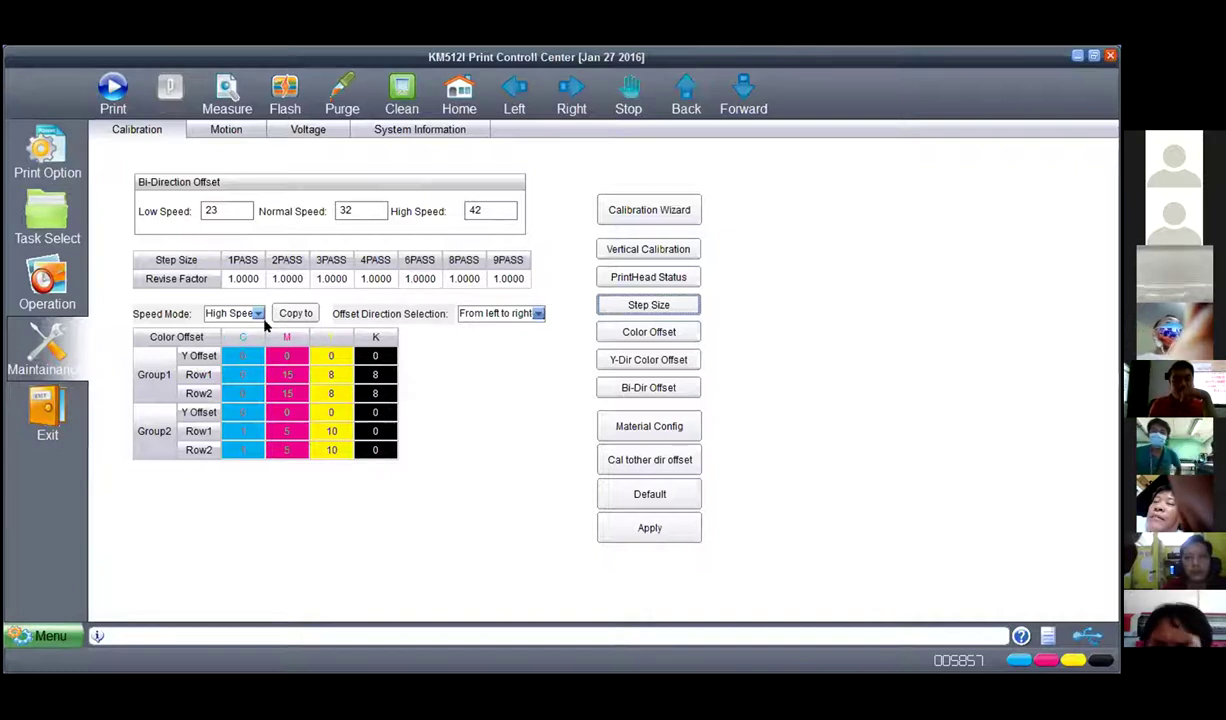
Step: Convert a measured value of -1 into the 2PASS step factor, apply it, and reprint the 2 PASS step size calibration test
click(287, 260)
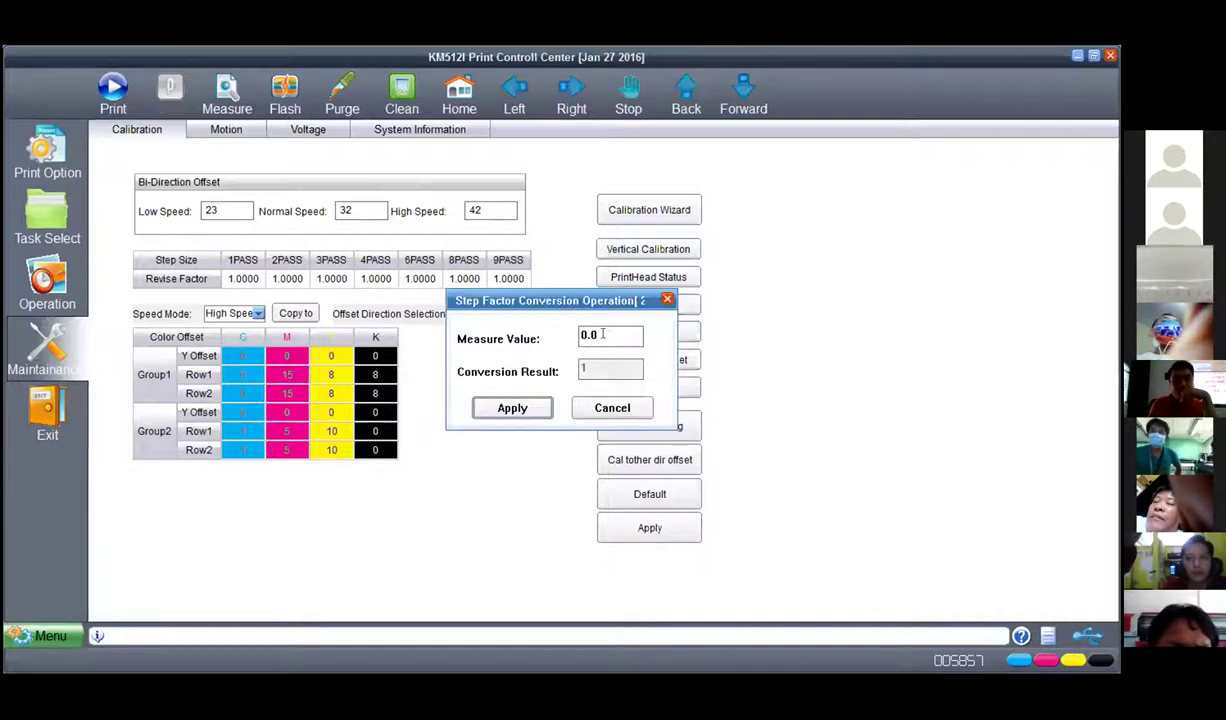
double_click(590, 336)
text(-1)
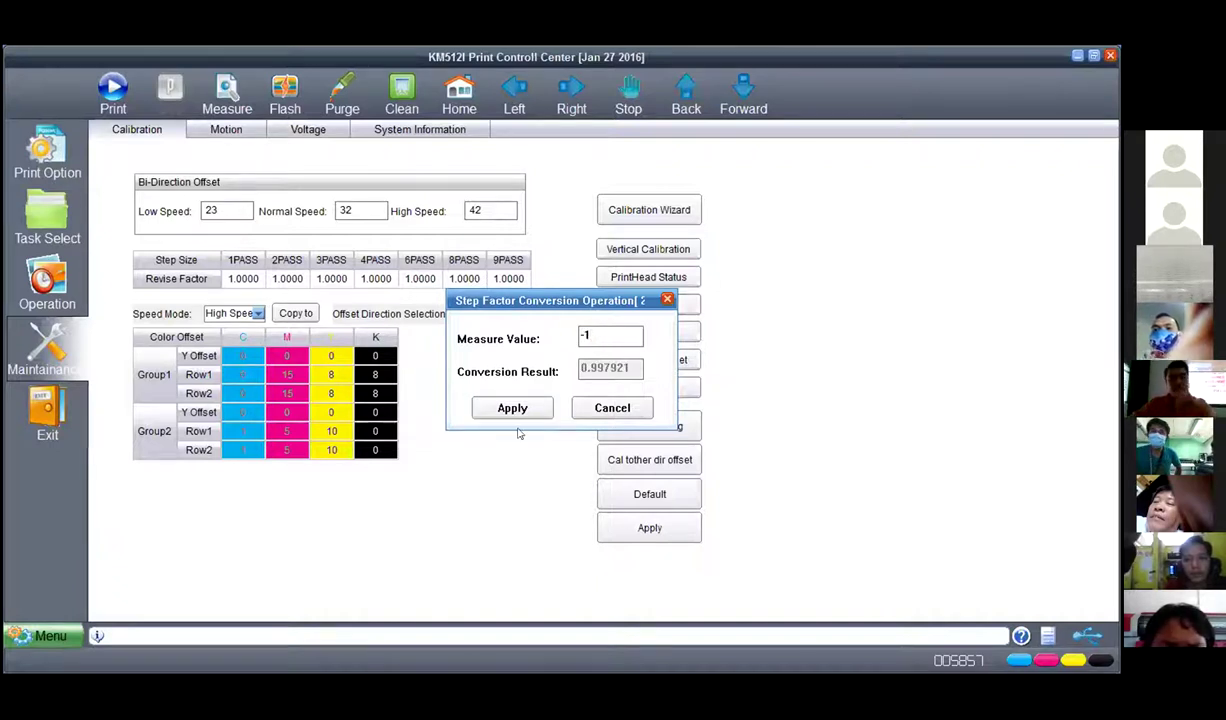
click(512, 407)
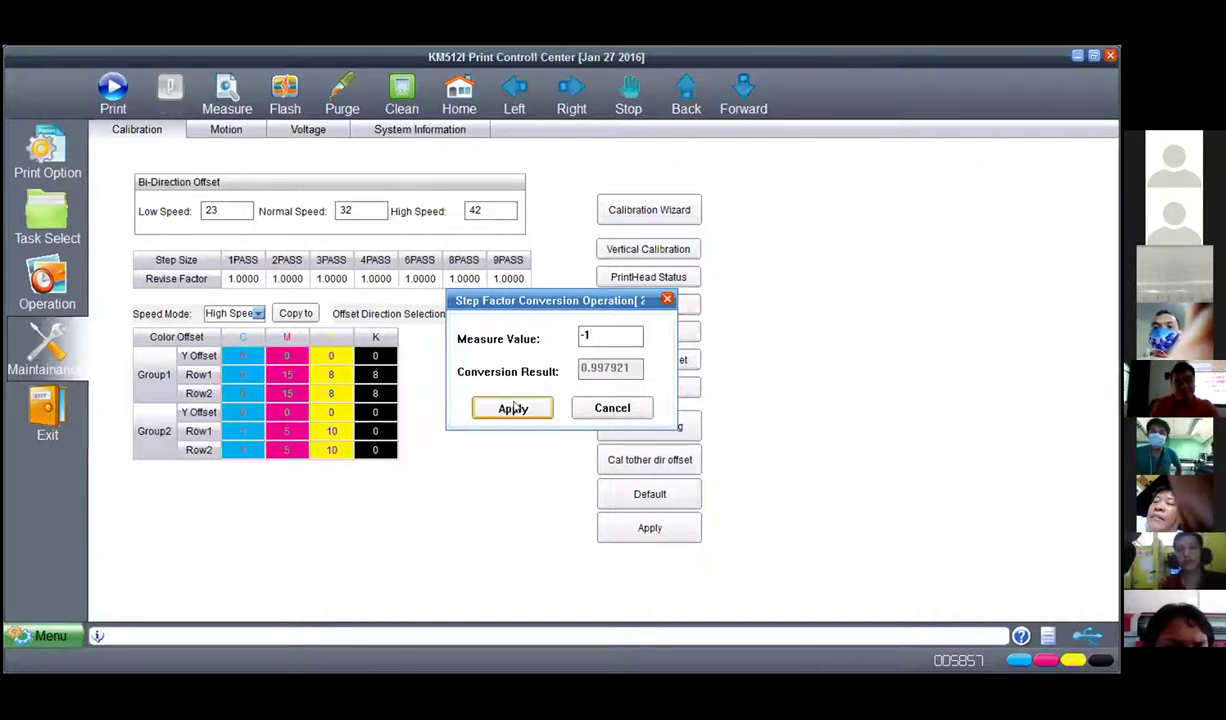
click(643, 536)
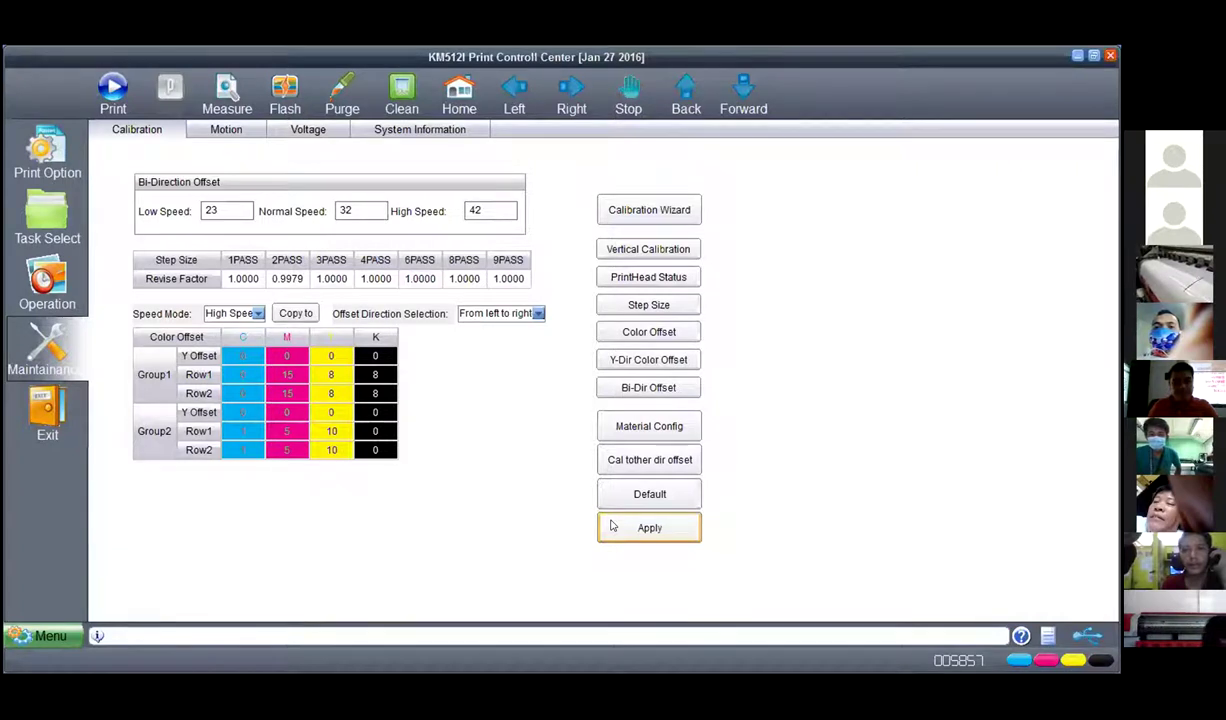
click(650, 306)
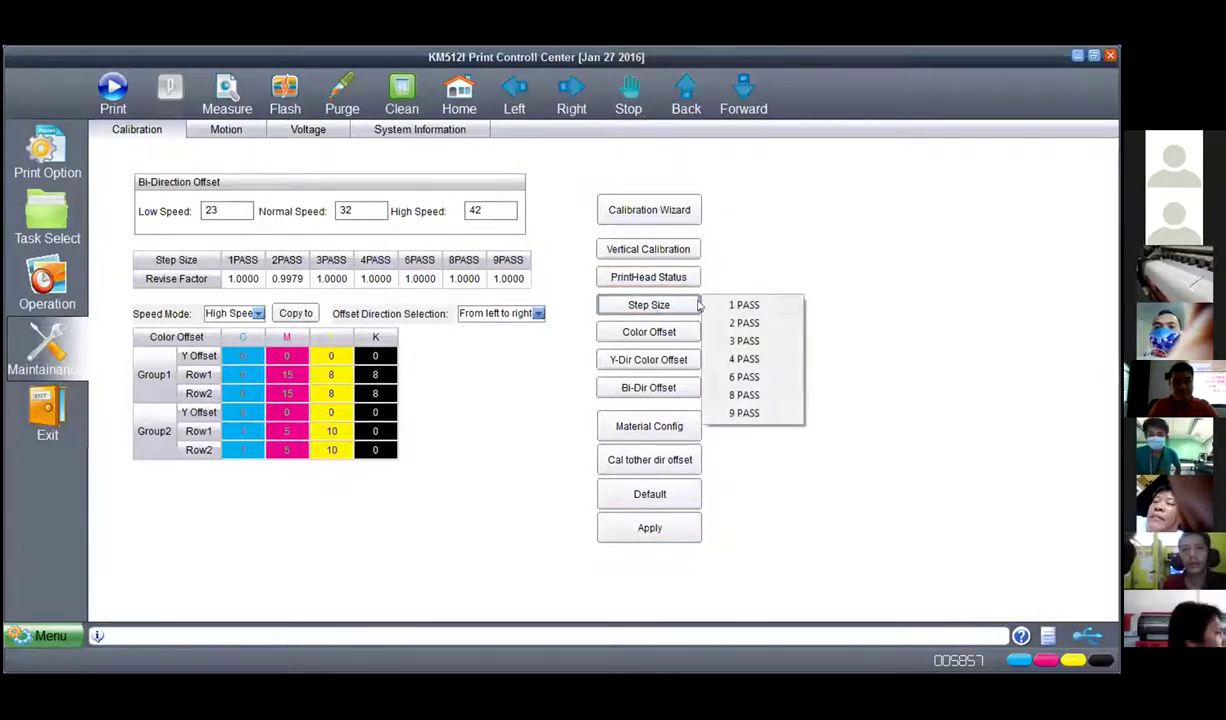
click(745, 323)
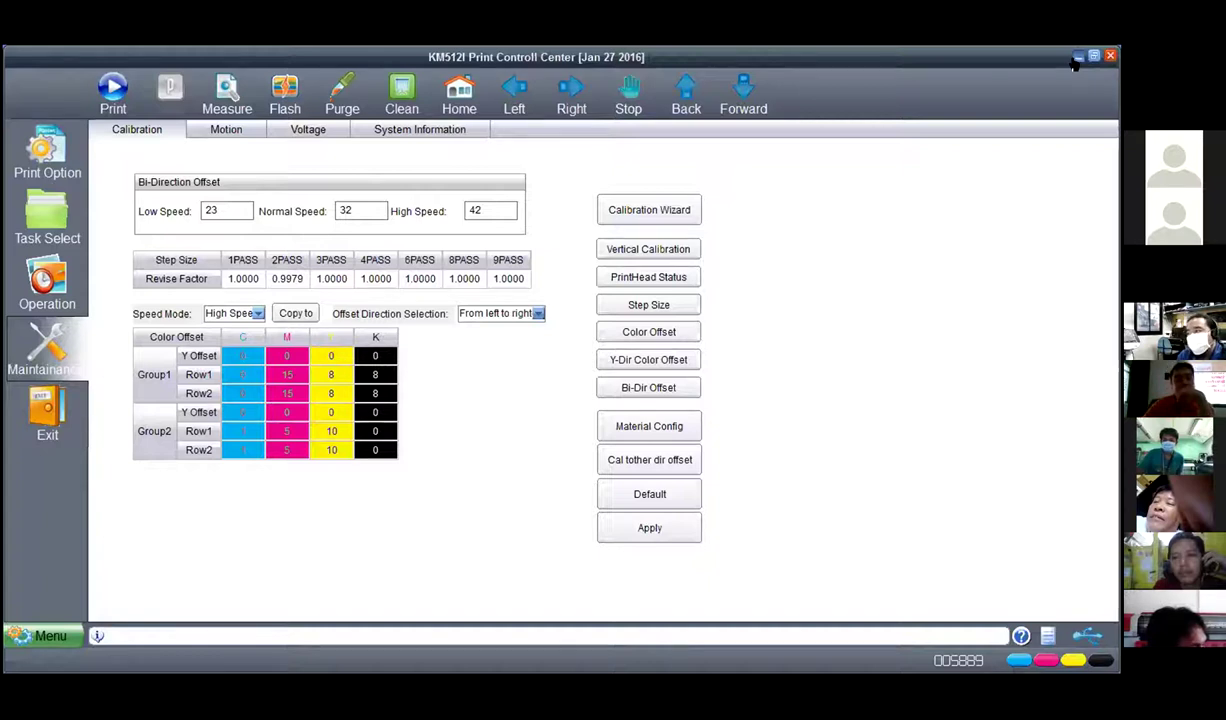
Step: Set the 2PASS step size revise factor to 0.9989 and apply the calibration settings
click(36, 335)
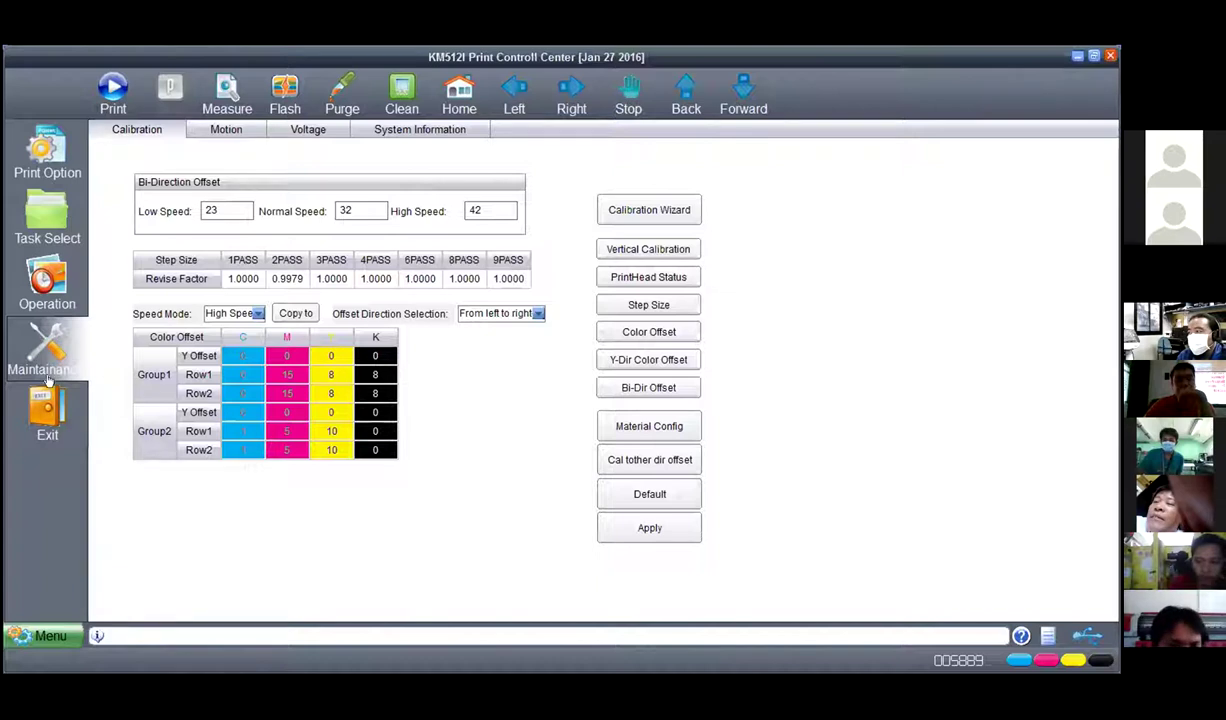
click(286, 278)
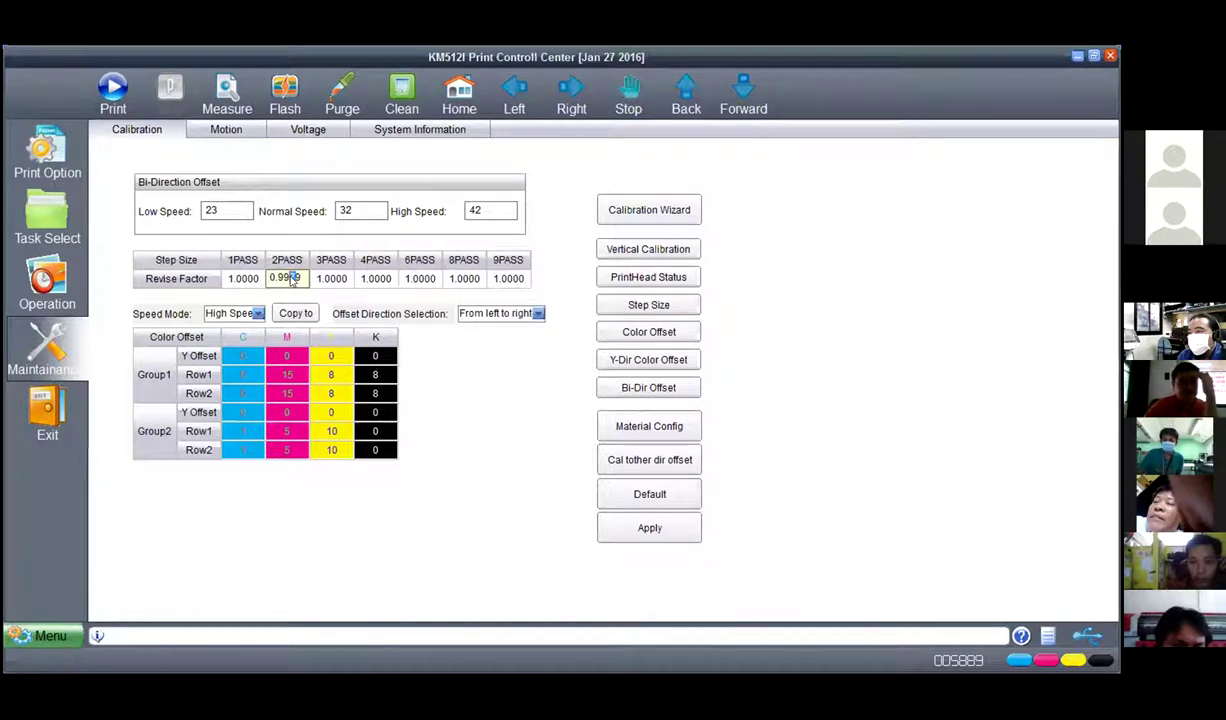
drag(288, 279, 357, 265)
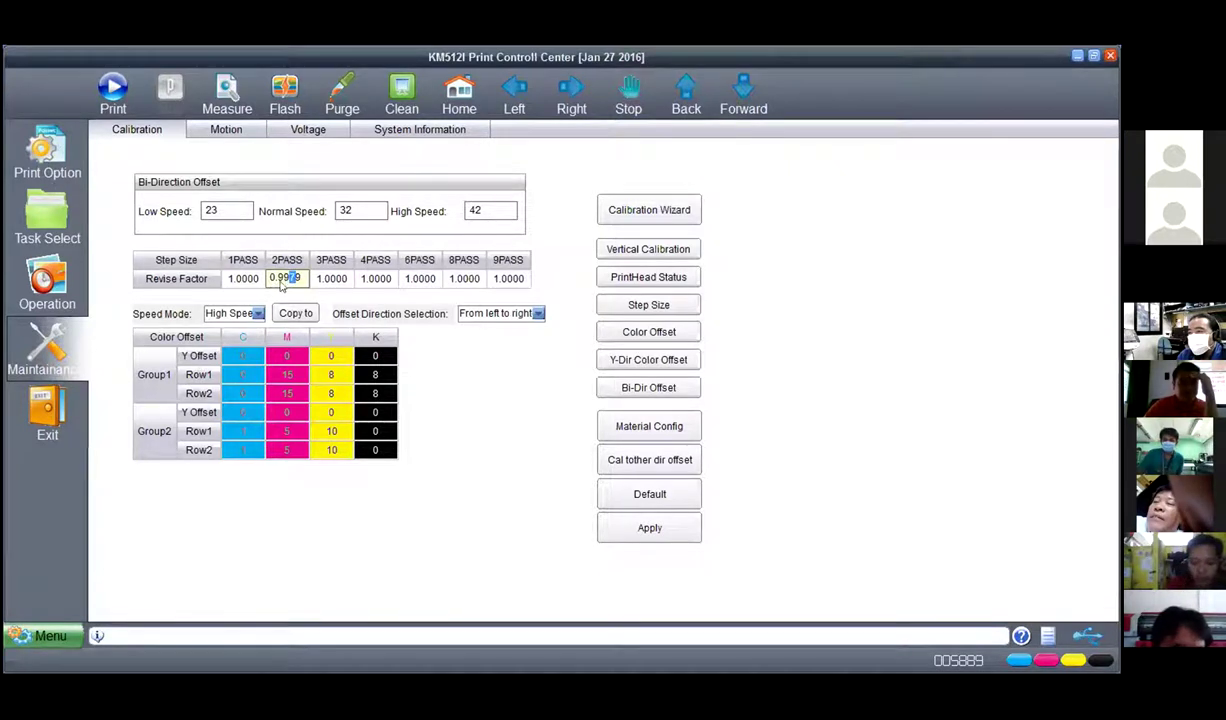
double_click(289, 280)
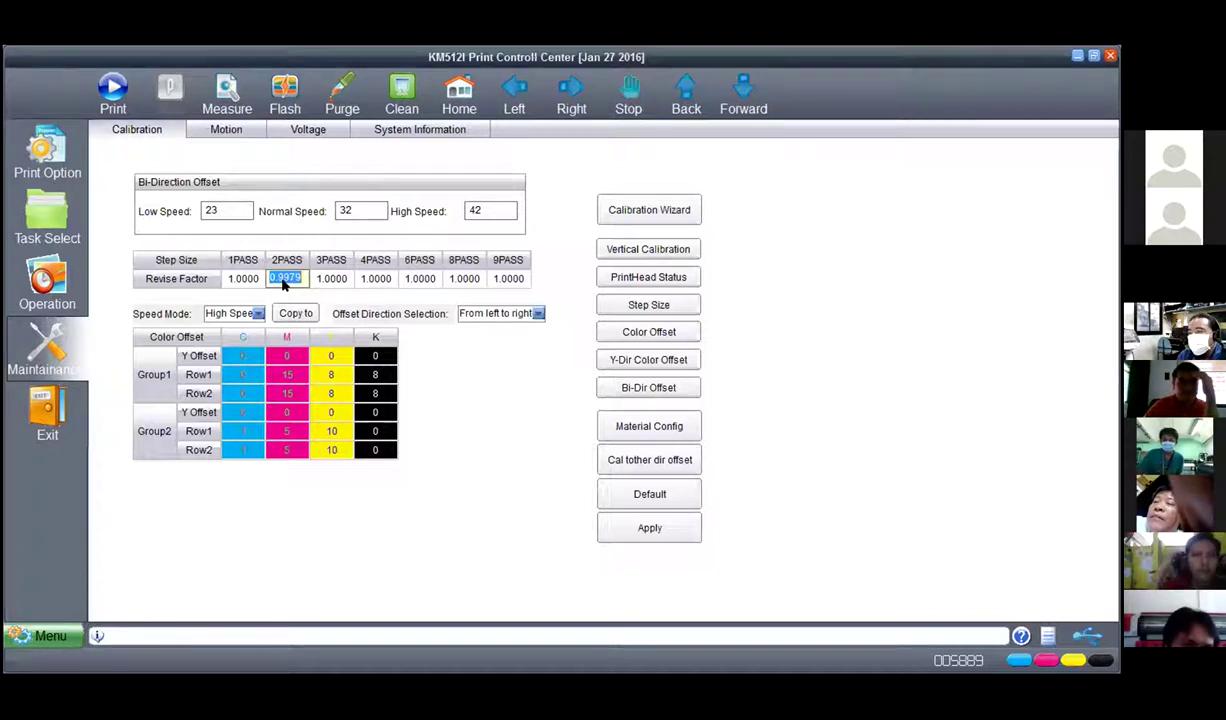
click(289, 279)
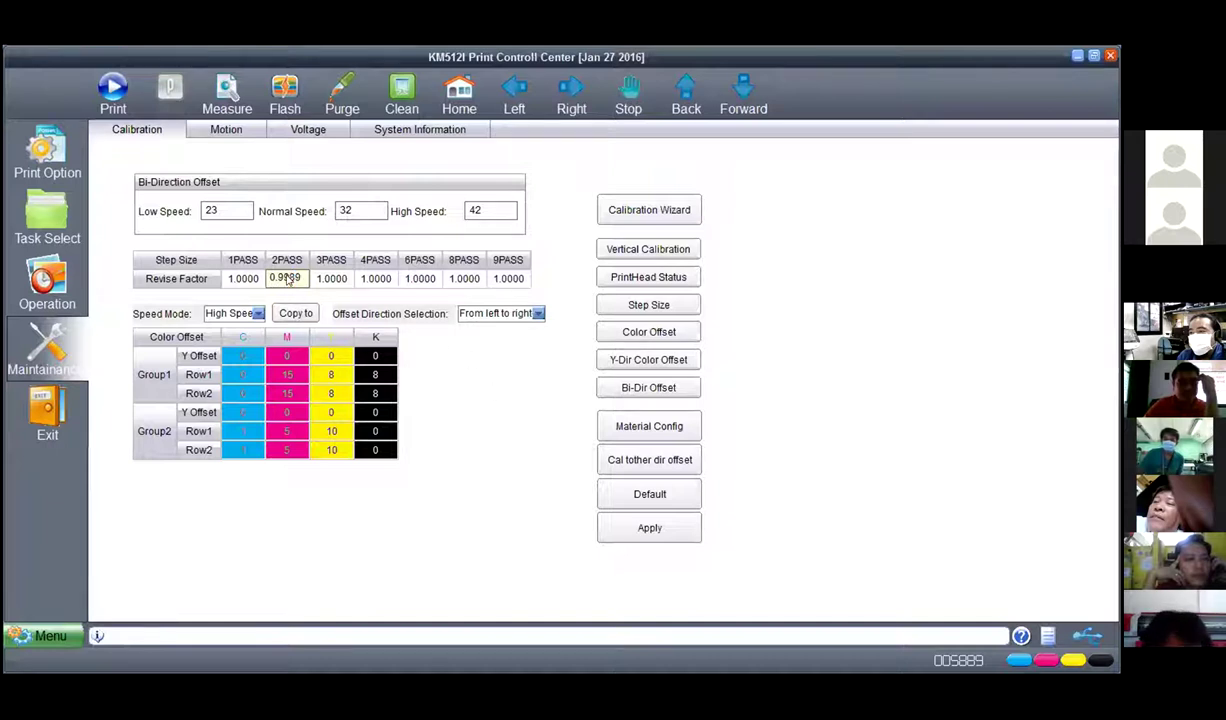
click(613, 529)
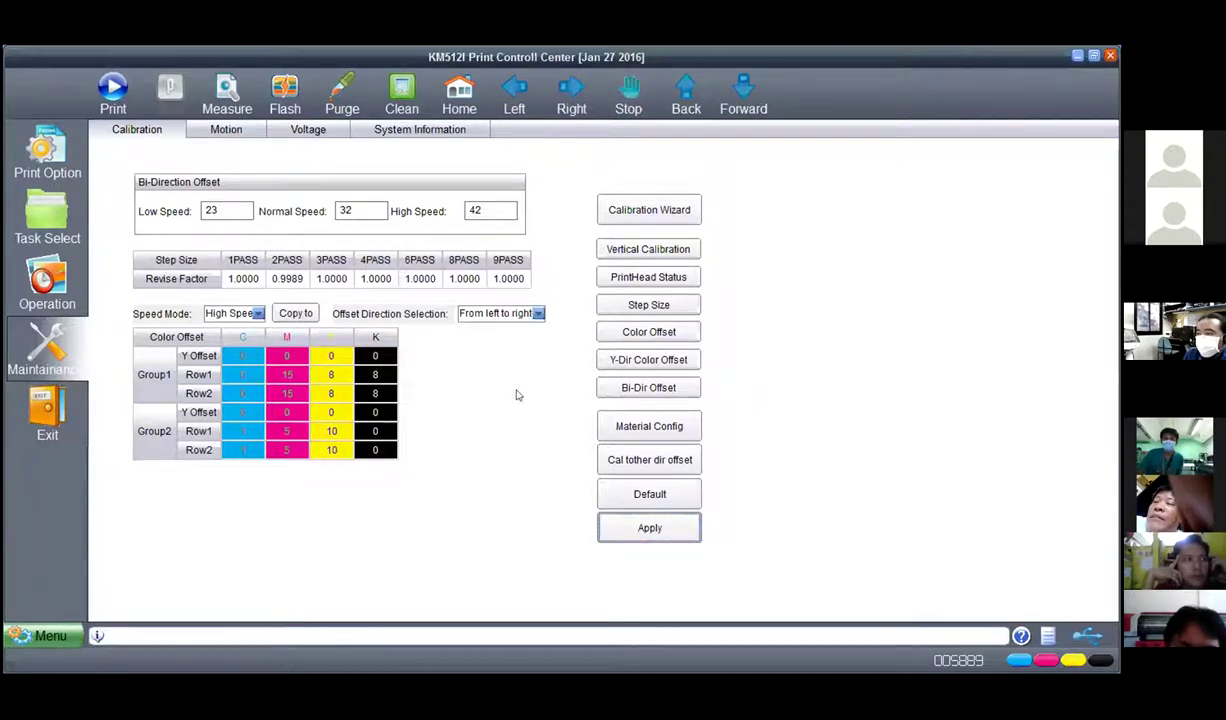
click(295, 279)
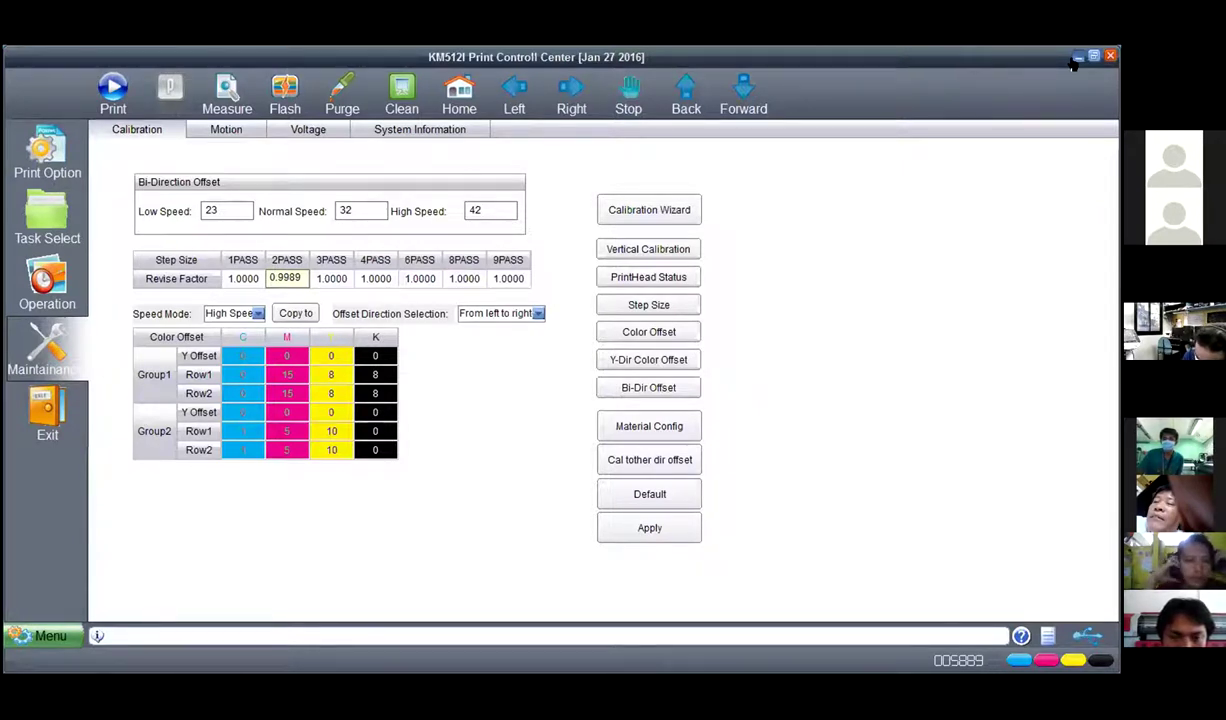
click(283, 277)
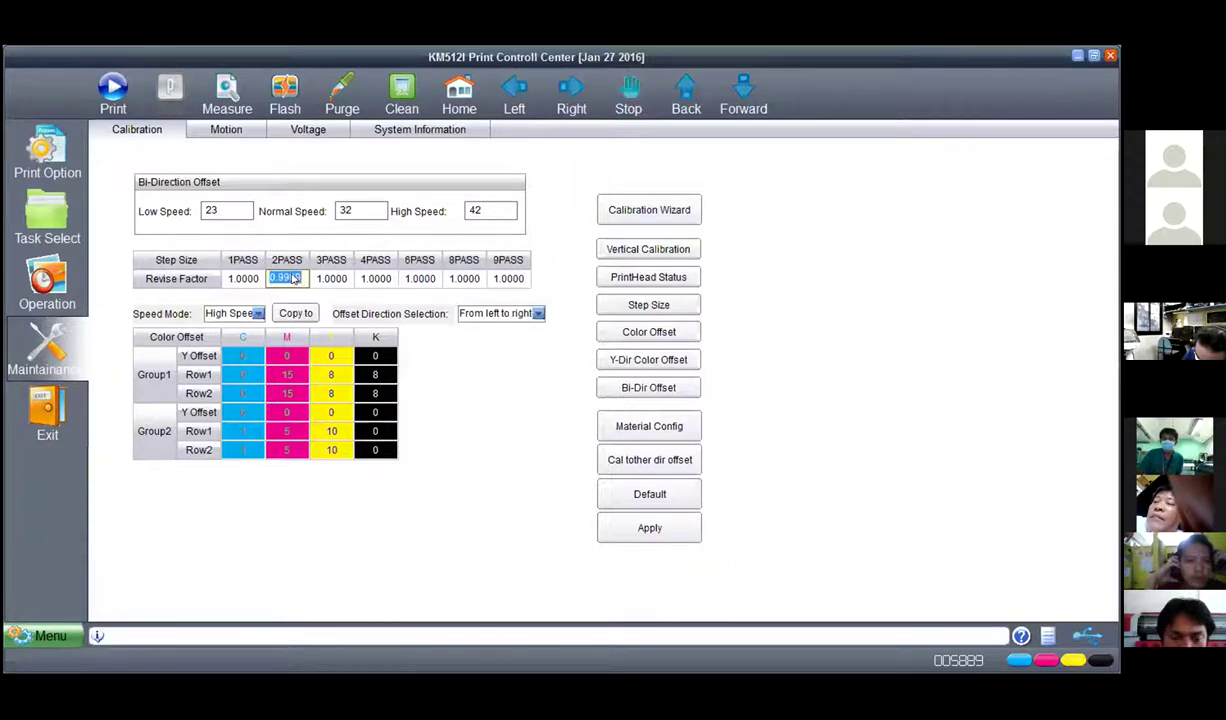
drag(290, 278, 298, 281)
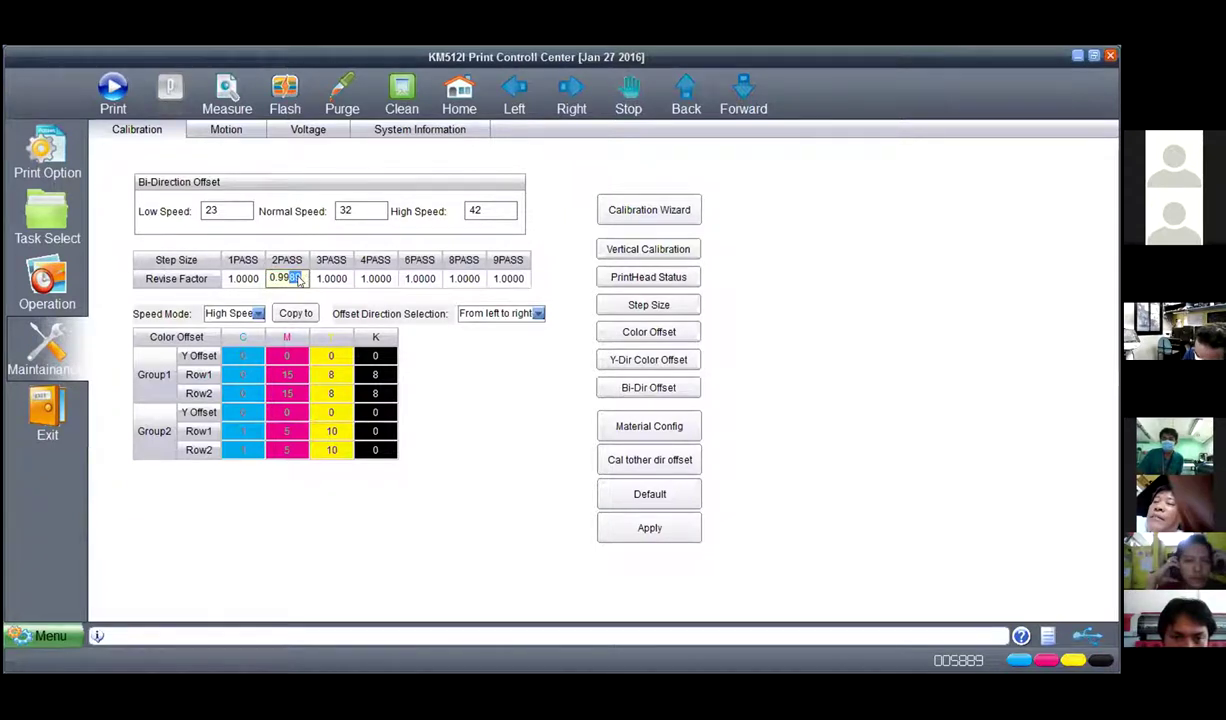
click(285, 278)
drag(283, 278, 290, 279)
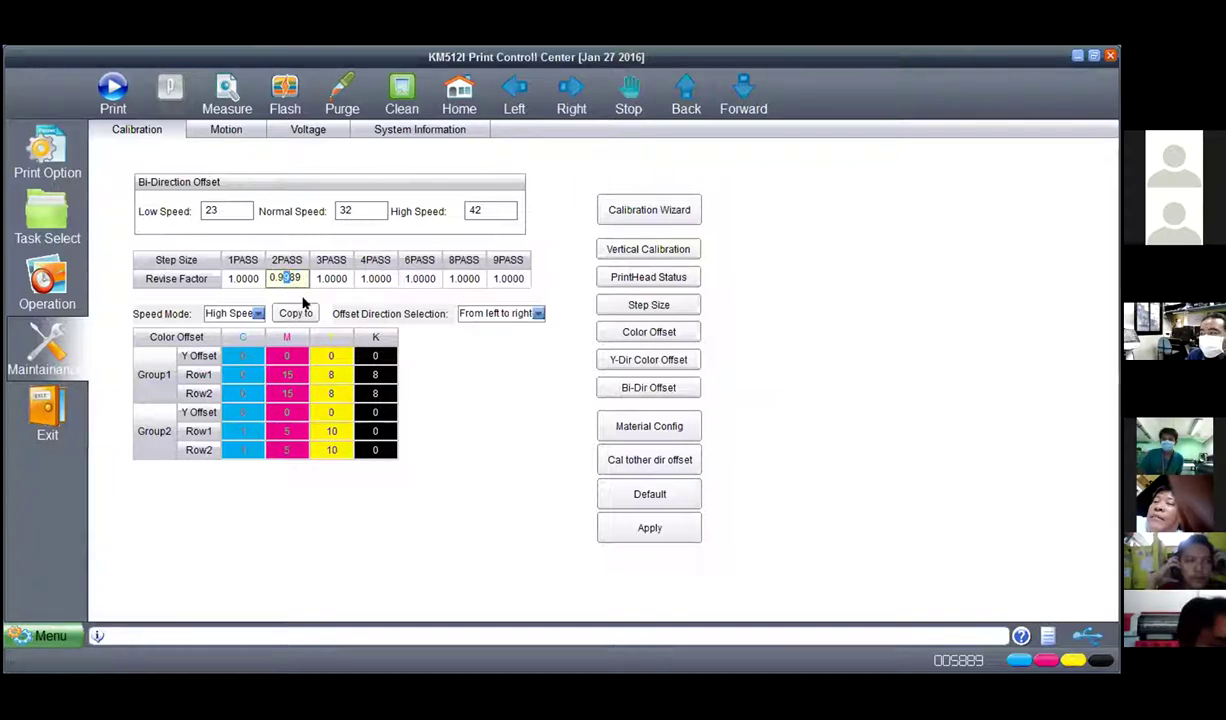
drag(286, 277, 300, 279)
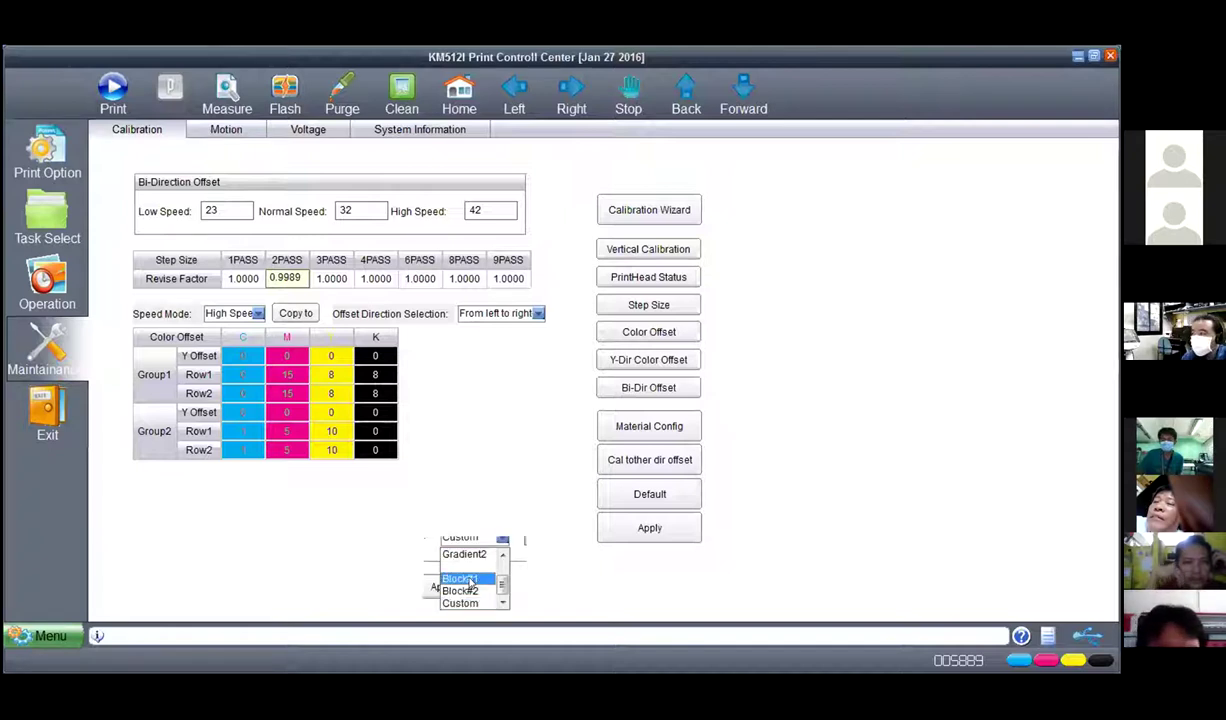
Step: Set the feather mode to No Feather and apply the print options
scroll(503, 570, up, 1)
scroll(503, 570, up, 2)
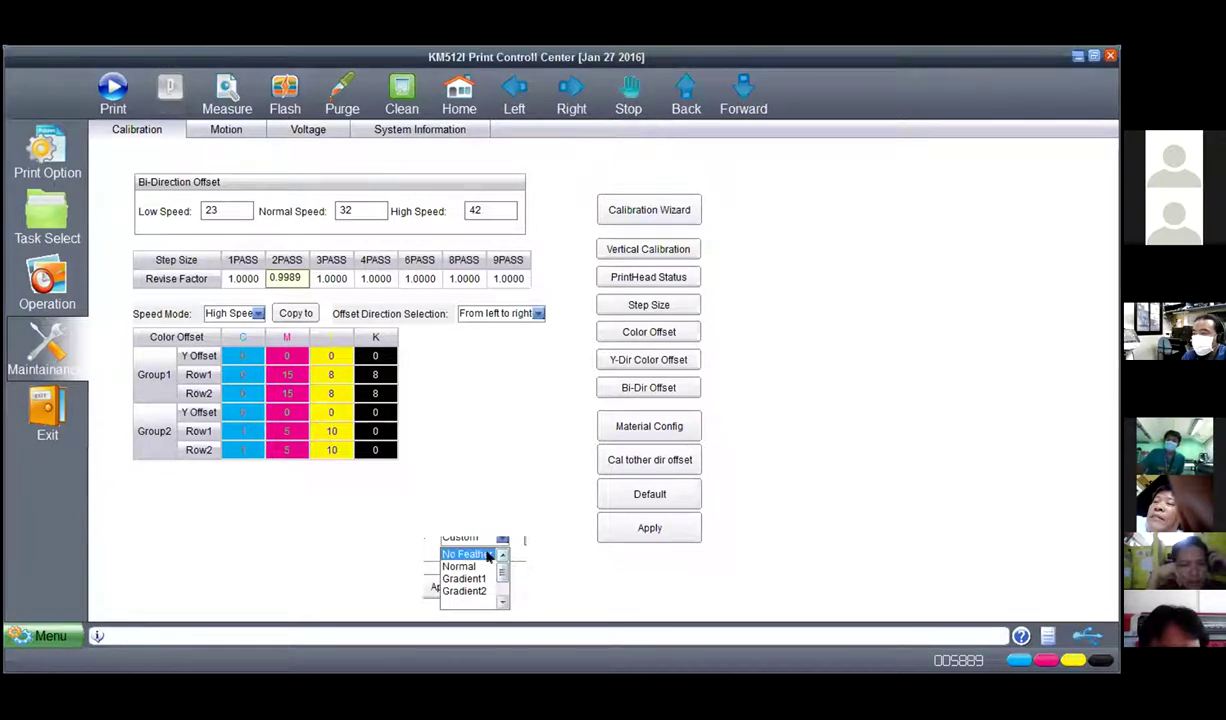
click(467, 538)
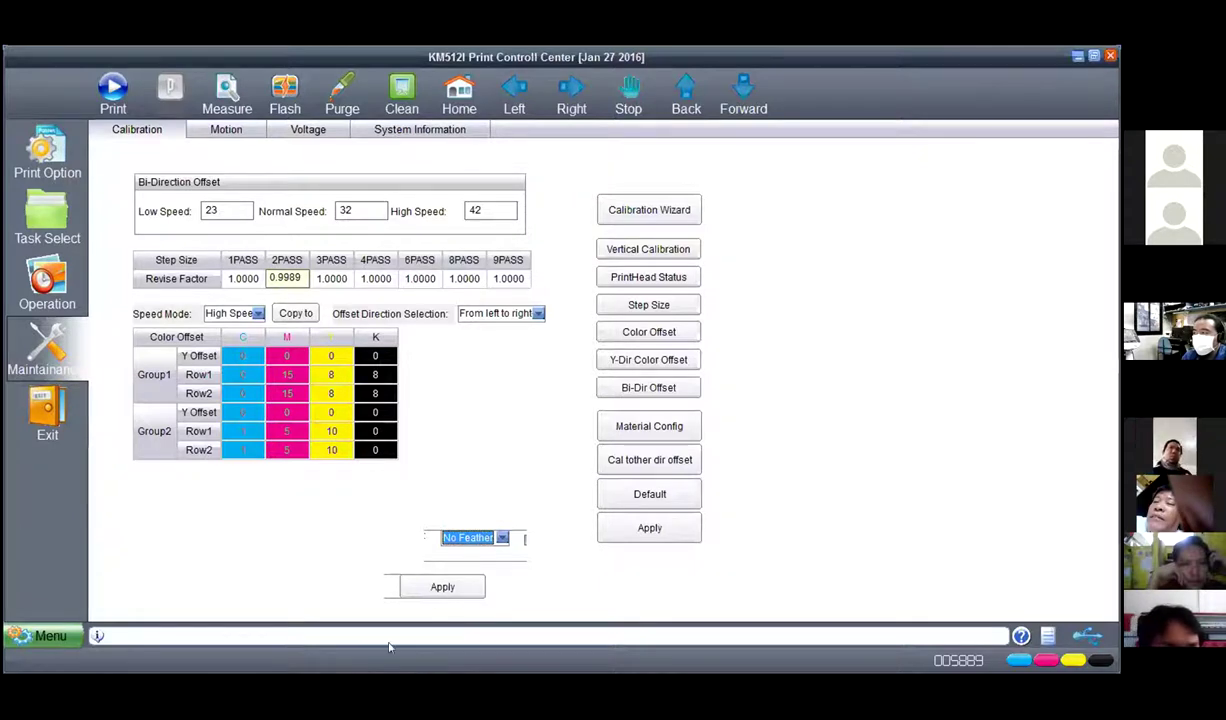
click(430, 589)
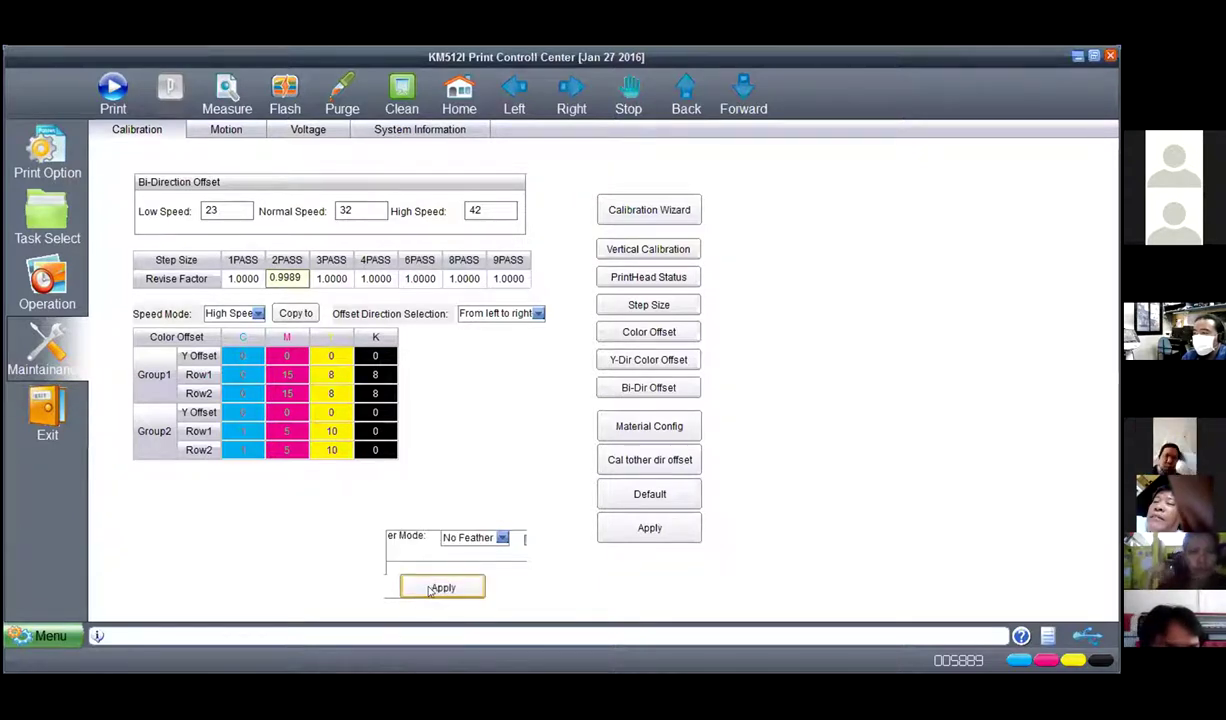
click(46, 158)
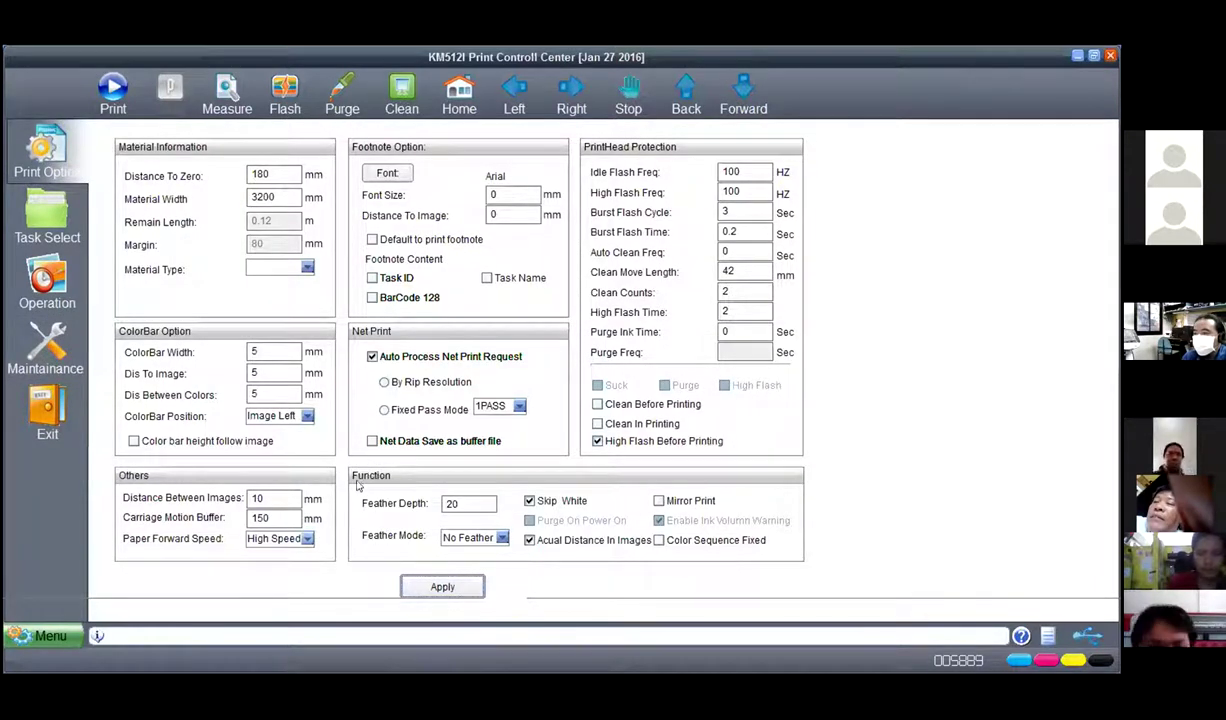
click(493, 537)
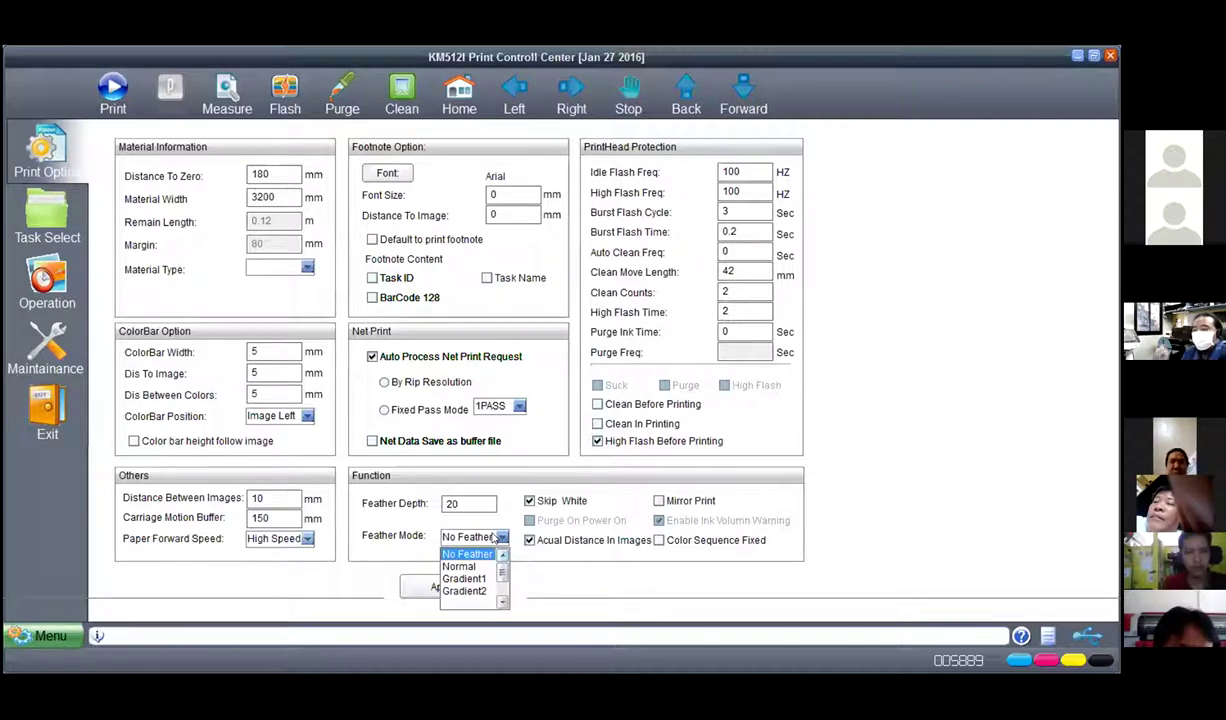
click(490, 551)
click(490, 540)
click(470, 551)
click(440, 586)
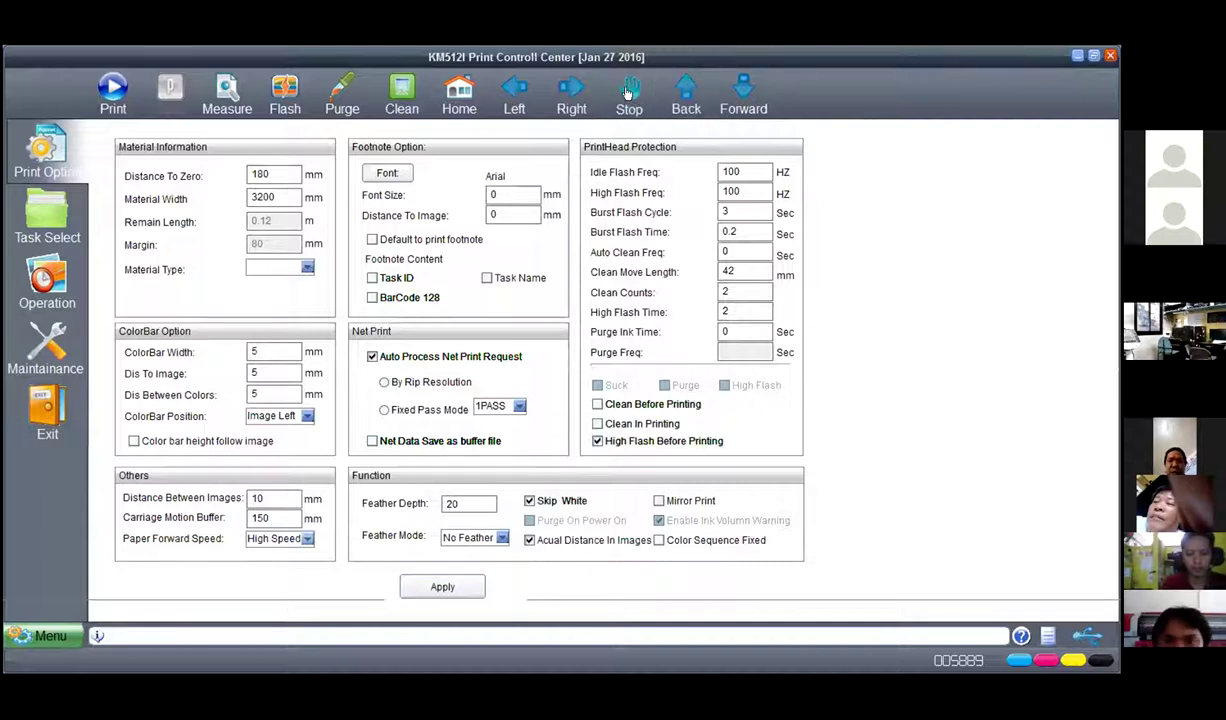
Step: Move the material back and print only a region of test1234, about 239 mm wide and 202 mm high, in 2PASS mode at High Speed
click(694, 105)
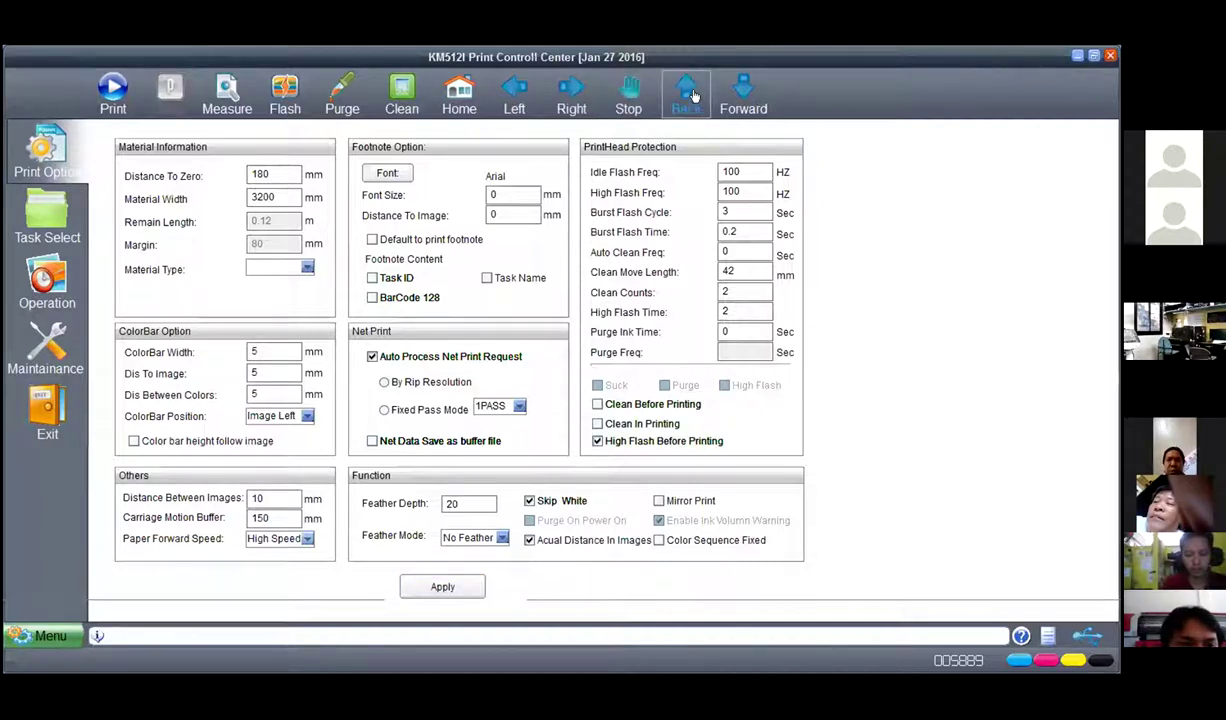
click(47, 215)
right_click(350, 168)
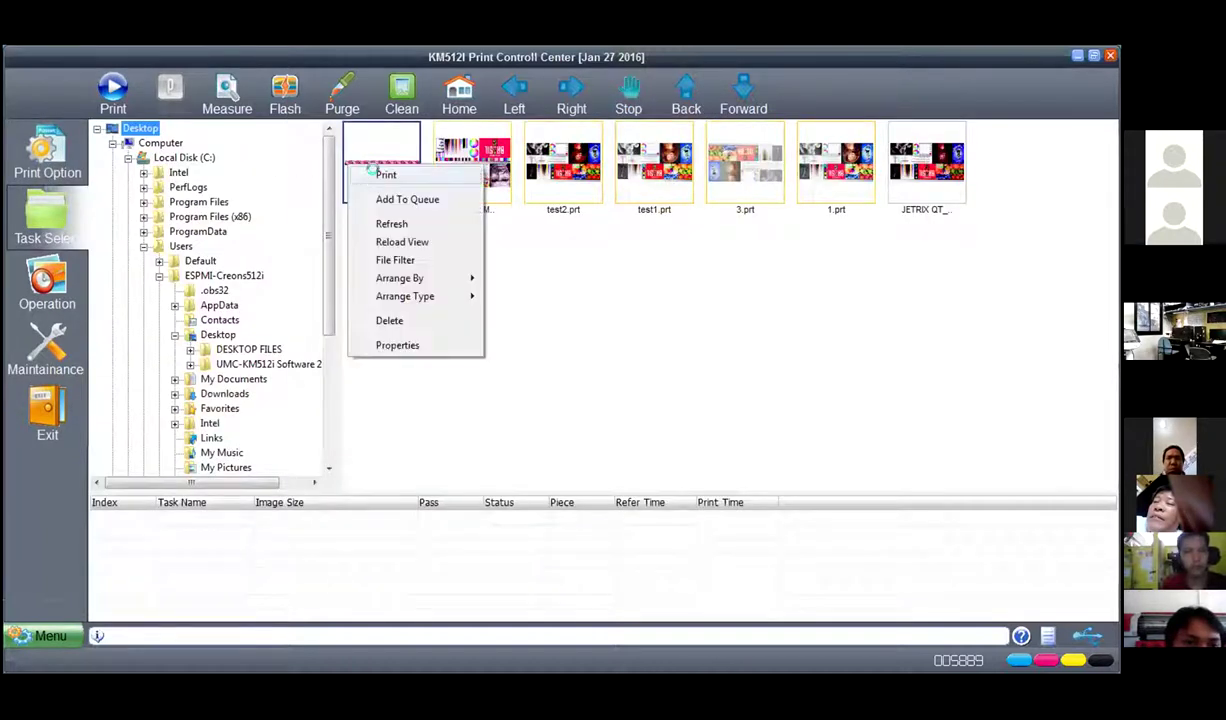
click(382, 176)
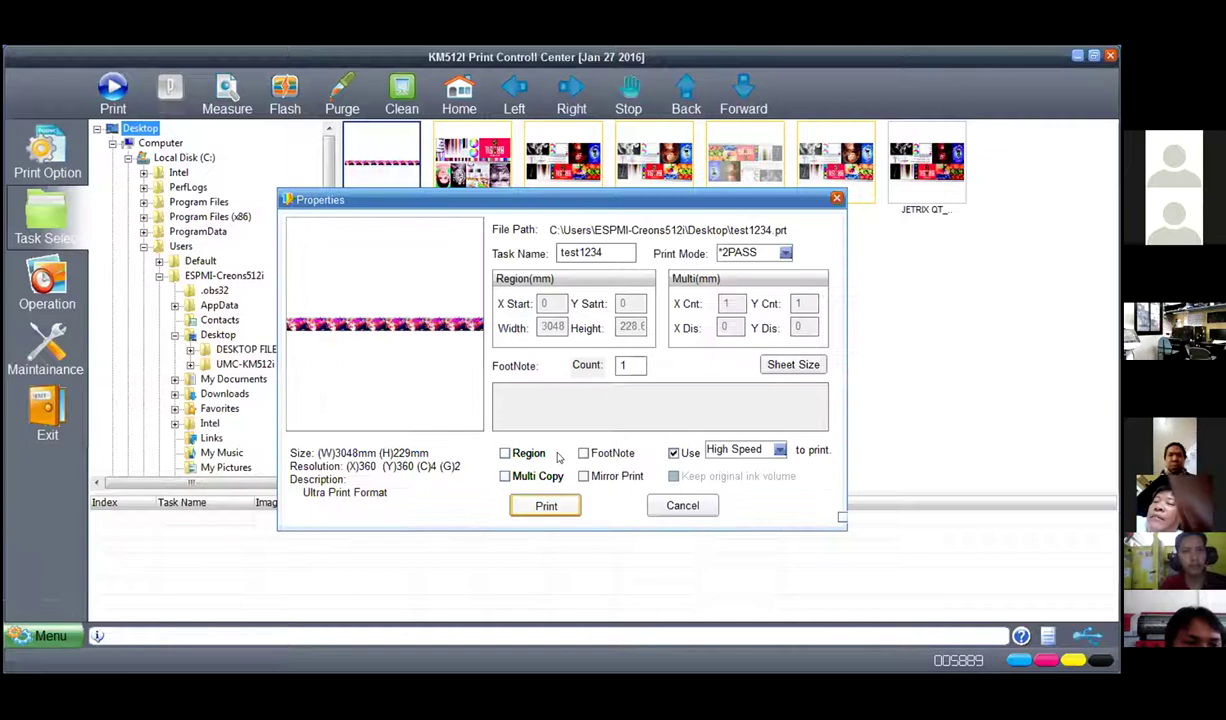
drag(337, 316, 368, 333)
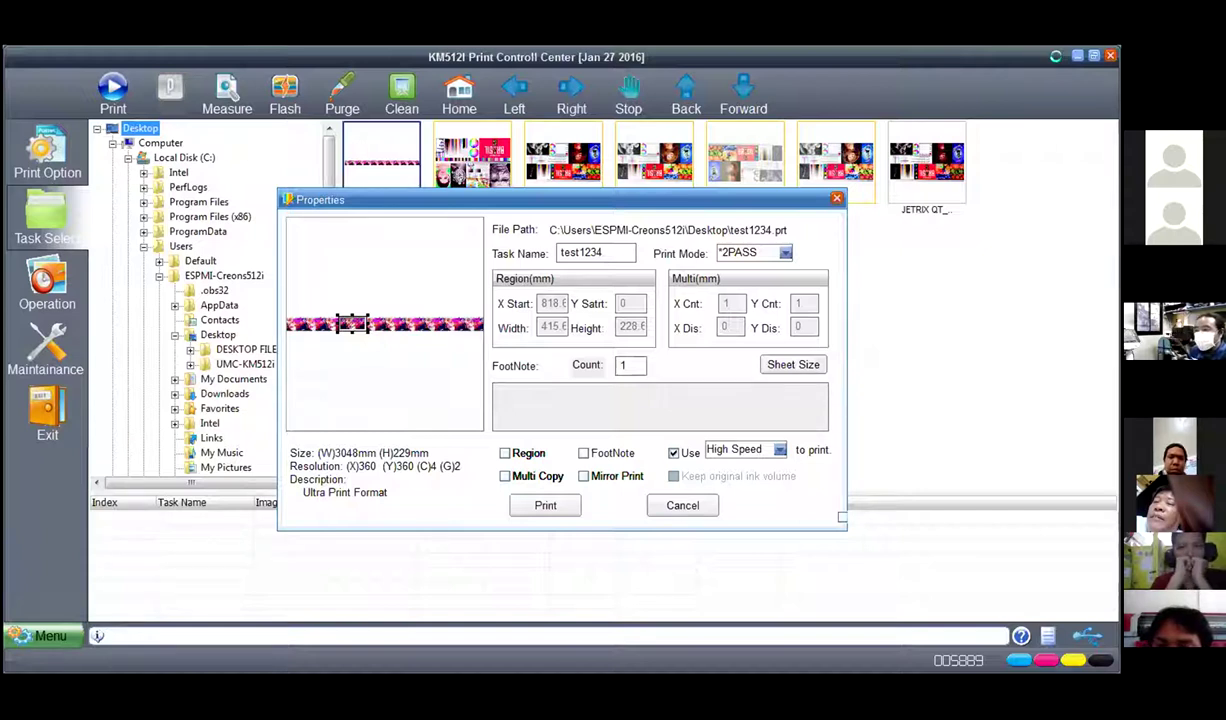
click(540, 505)
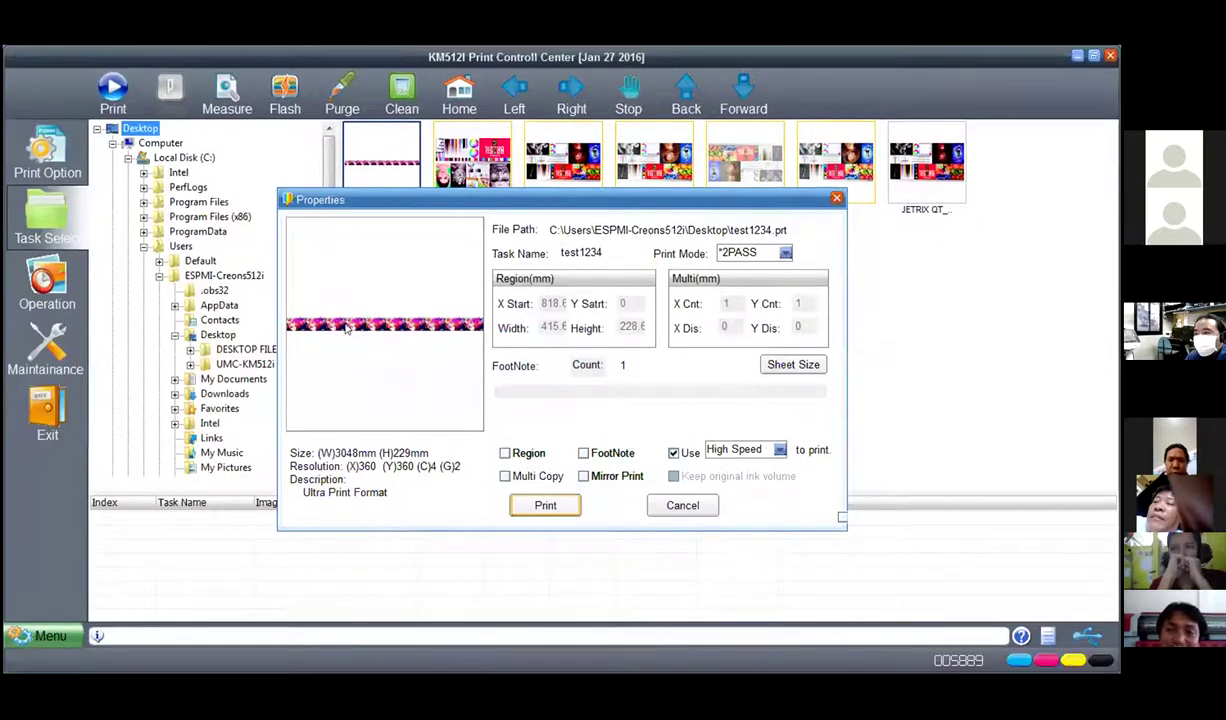
click(505, 465)
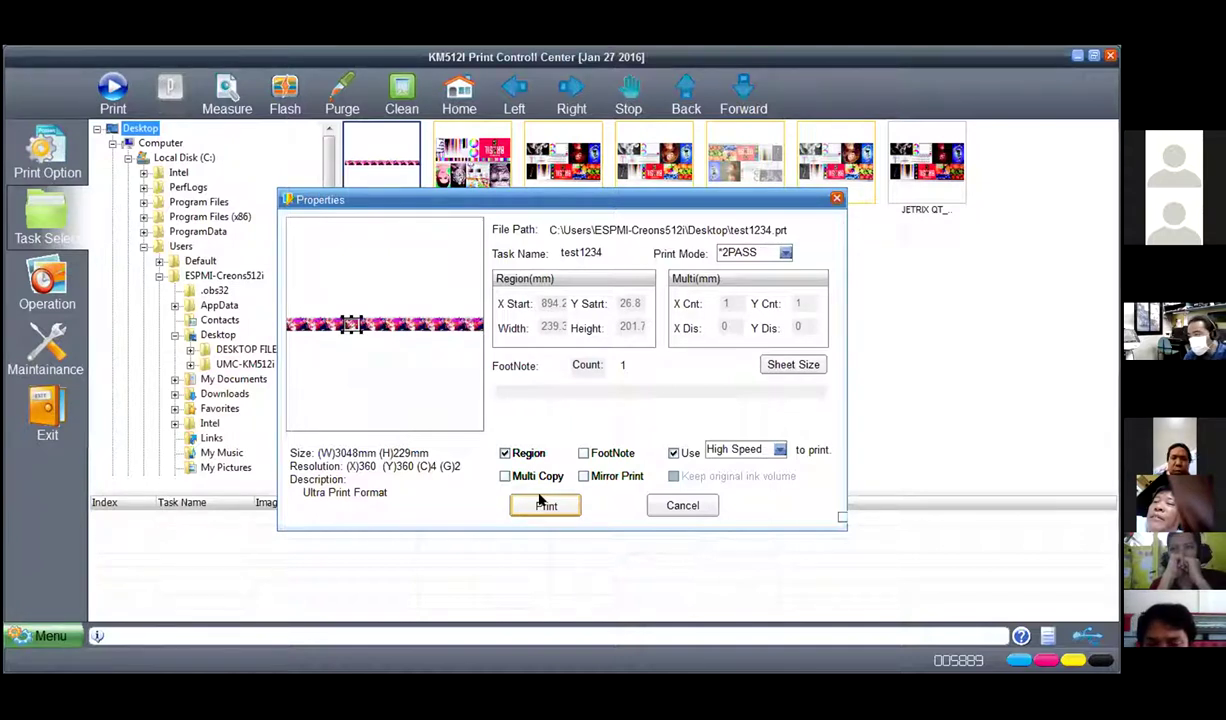
click(545, 505)
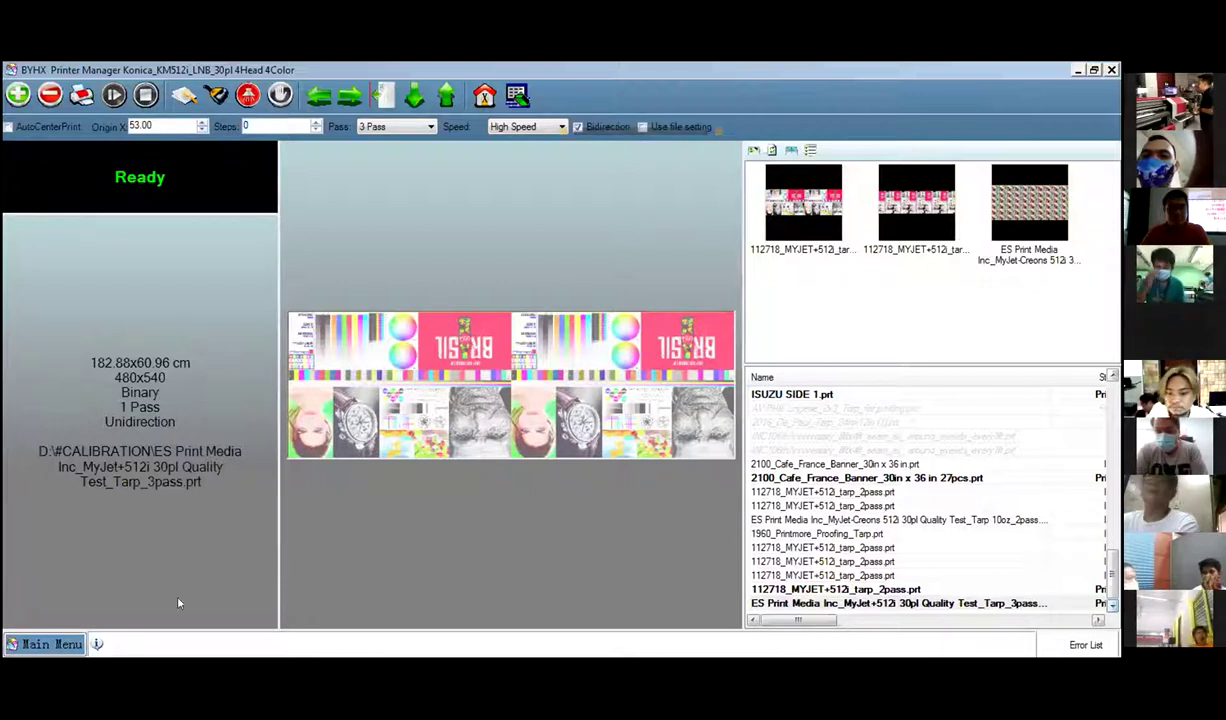
Step: Switch to BYHX Printer Manager and open the Calibration Wizard at its Bidirection Calibration page
click(55, 644)
mouse_move(73, 596)
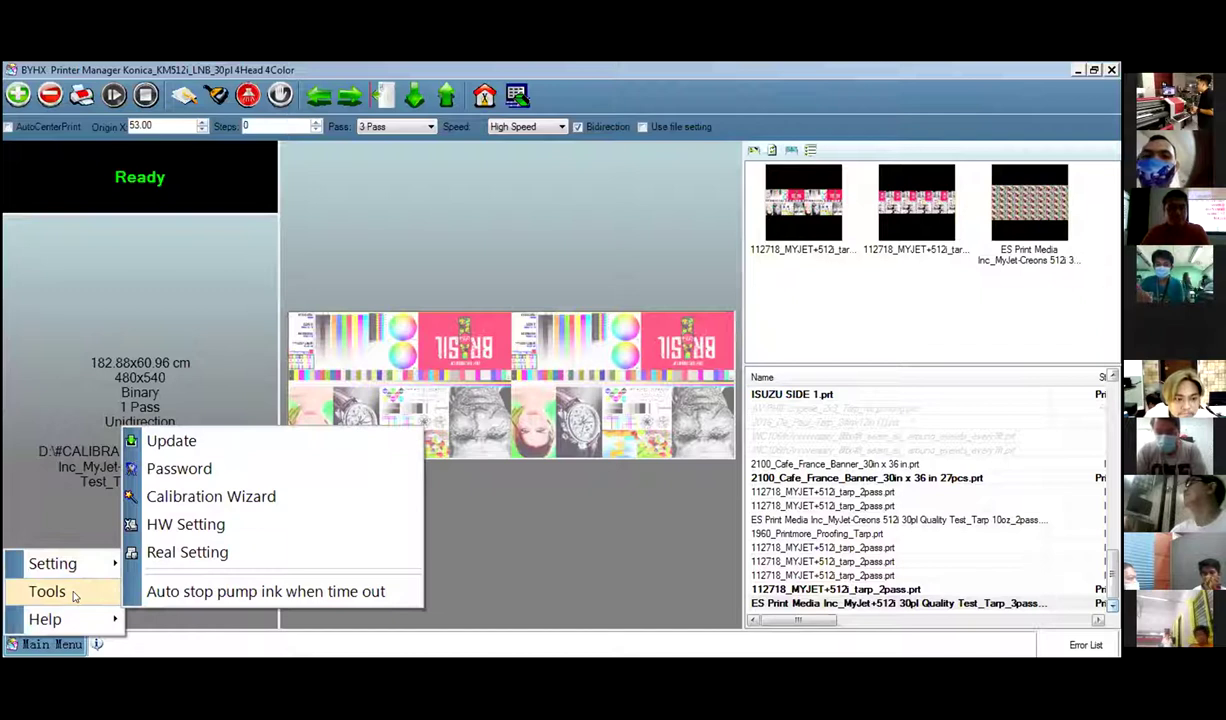
click(165, 499)
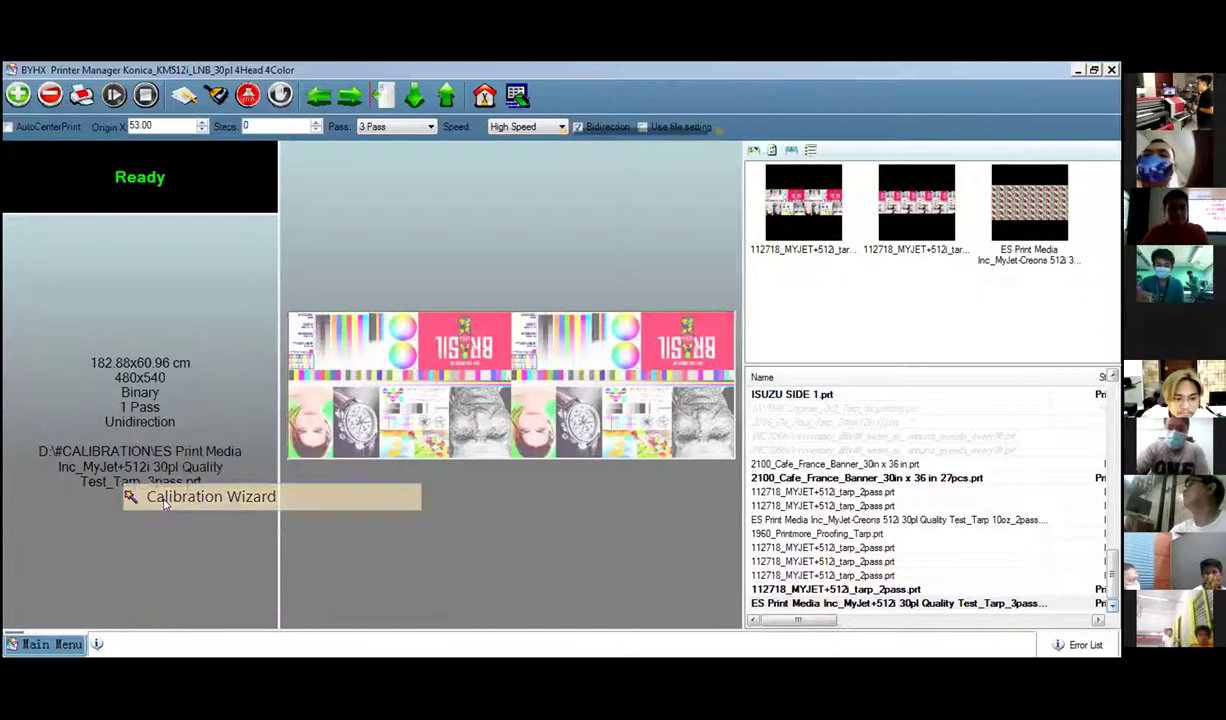
click(790, 582)
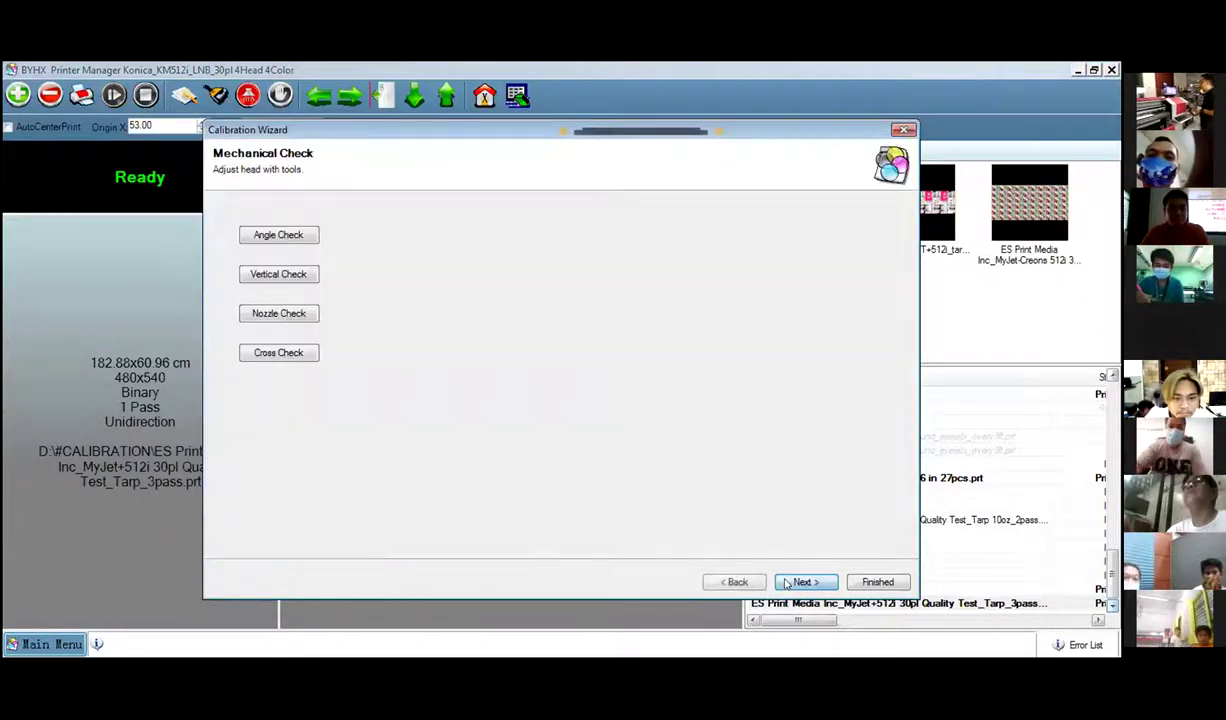
click(787, 582)
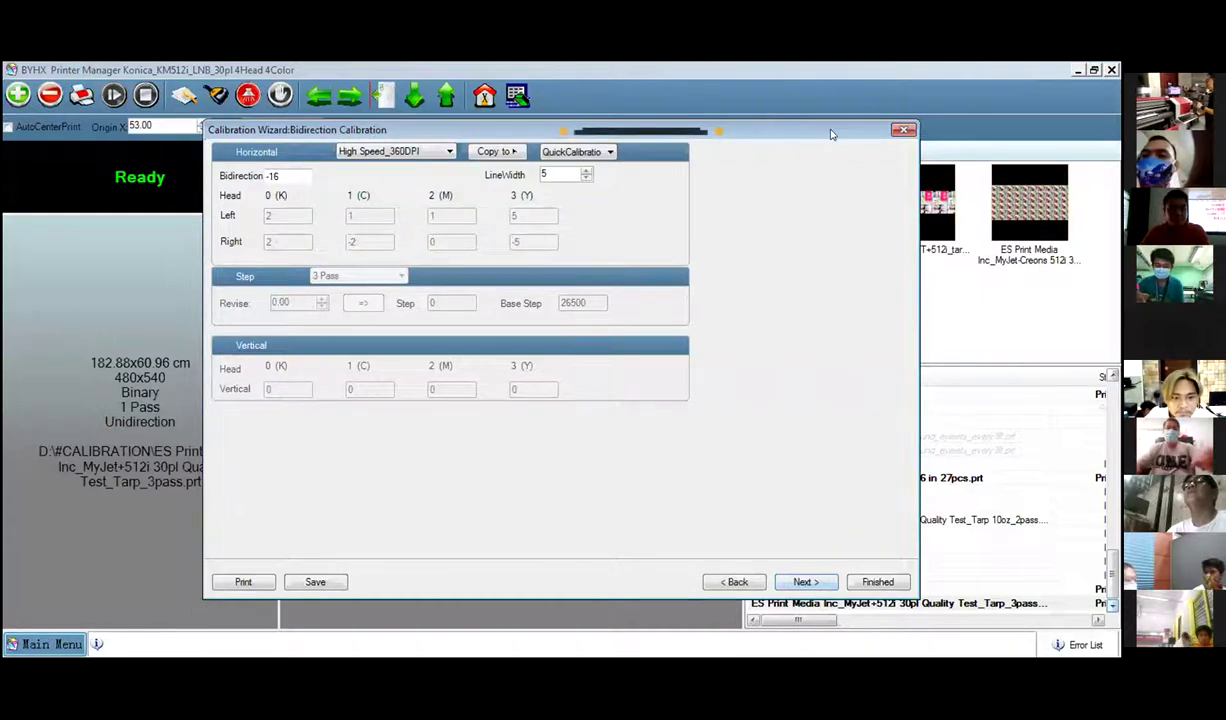
drag(830, 133, 788, 141)
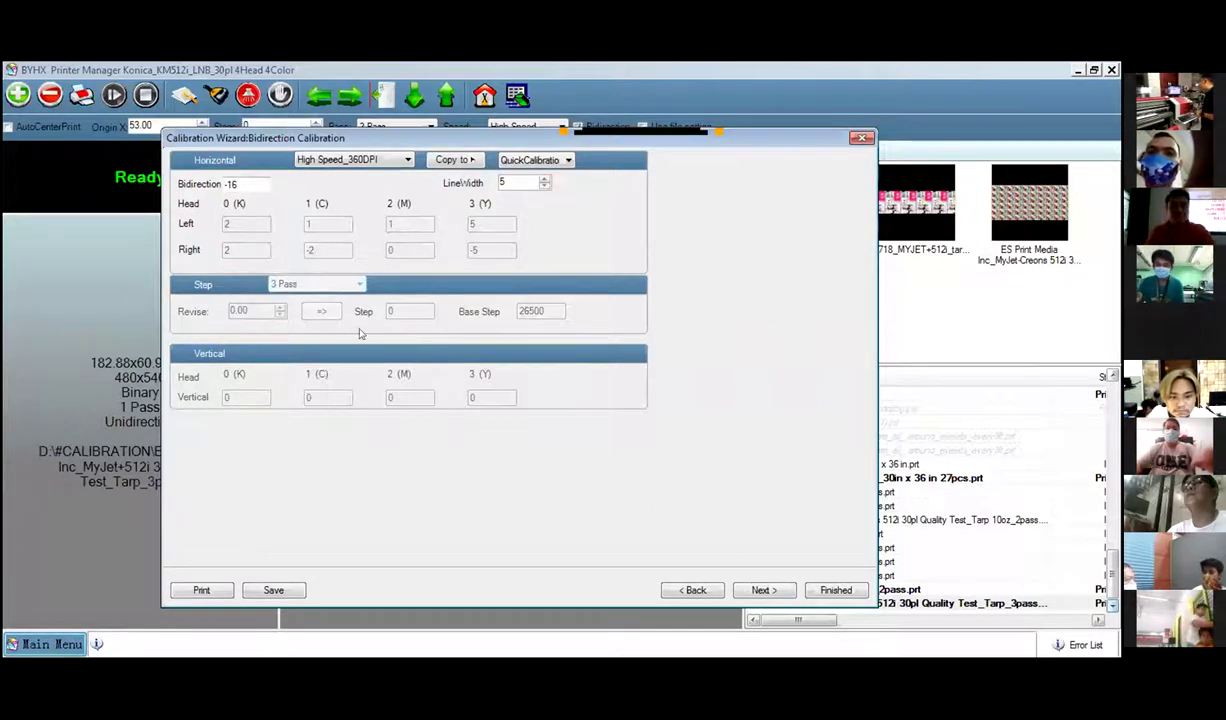
Step: Look through the Left and Right Calibration pages, return to Left Calibration and save its settings
click(764, 590)
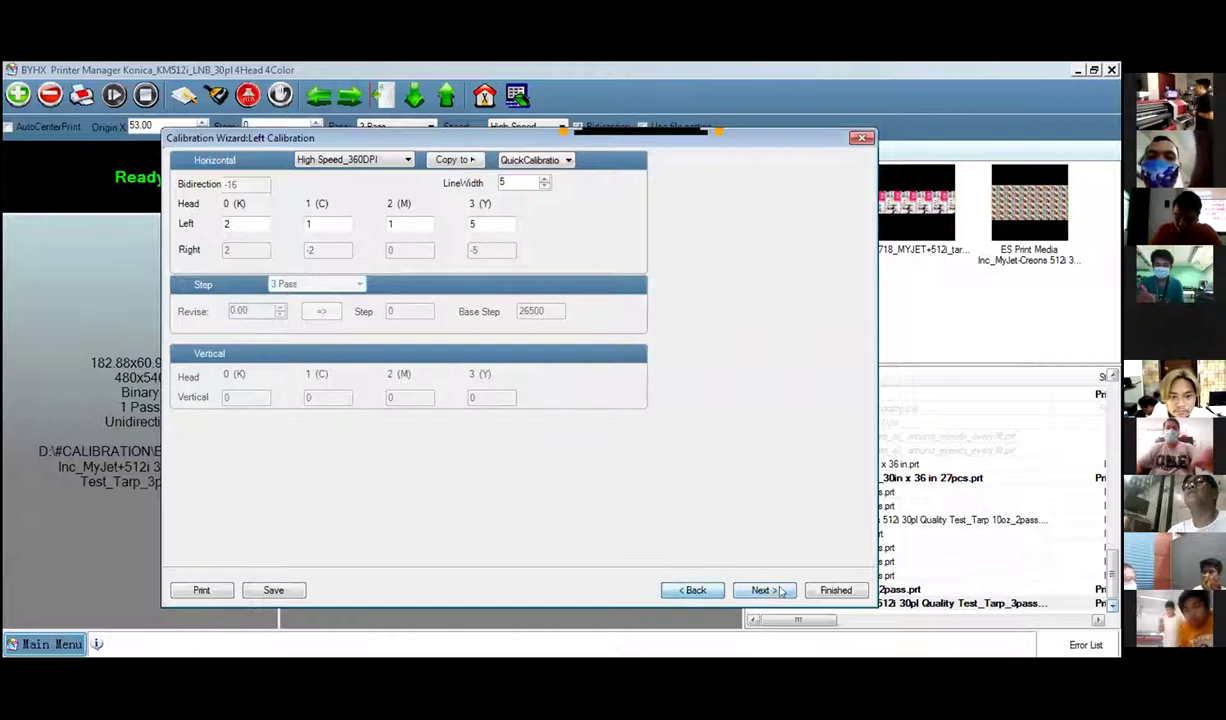
click(764, 590)
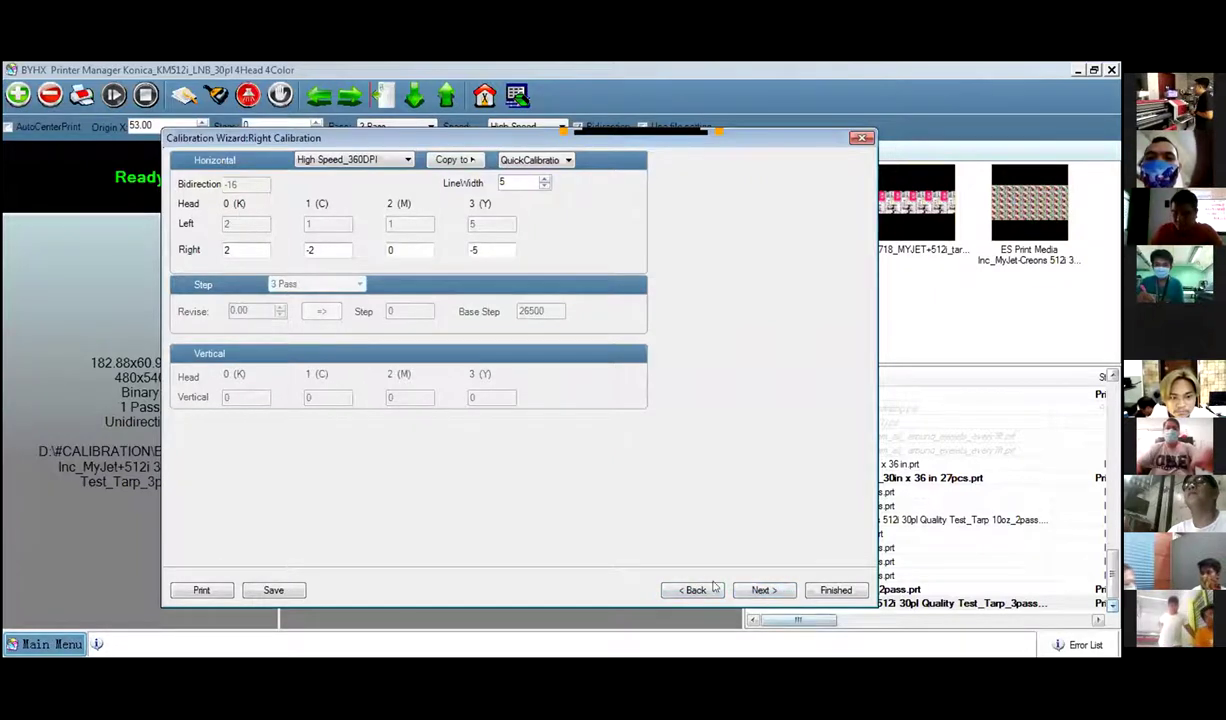
click(712, 589)
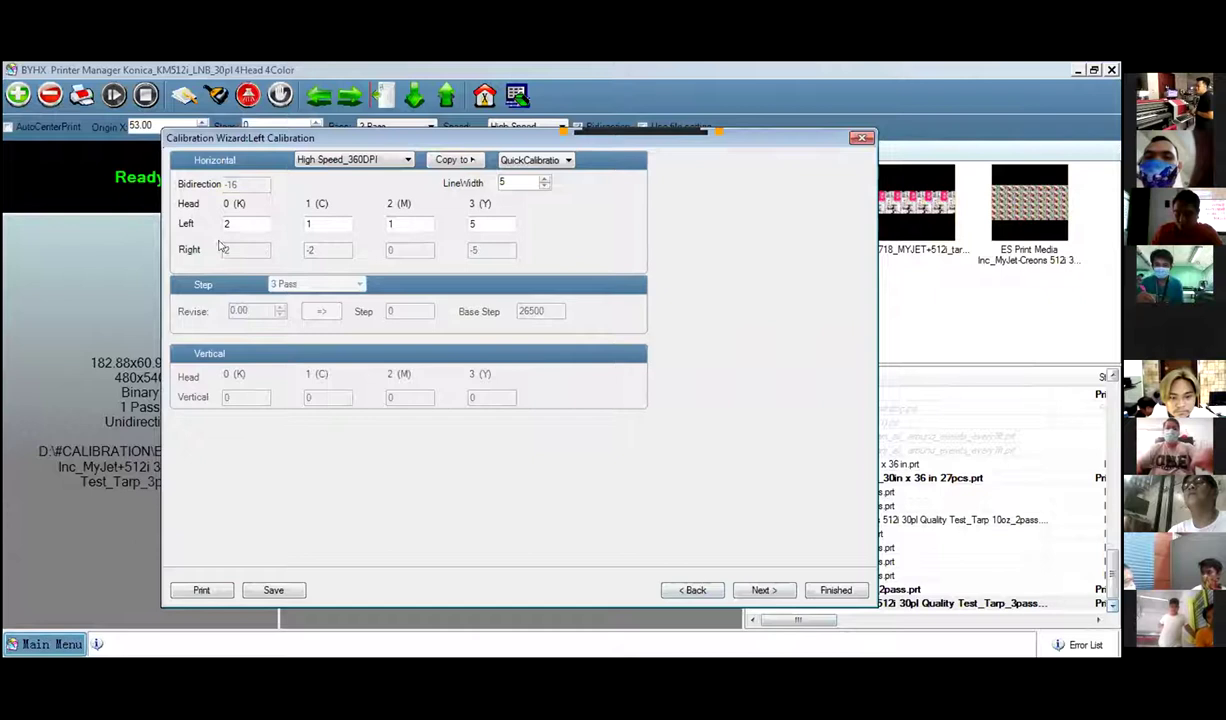
click(275, 590)
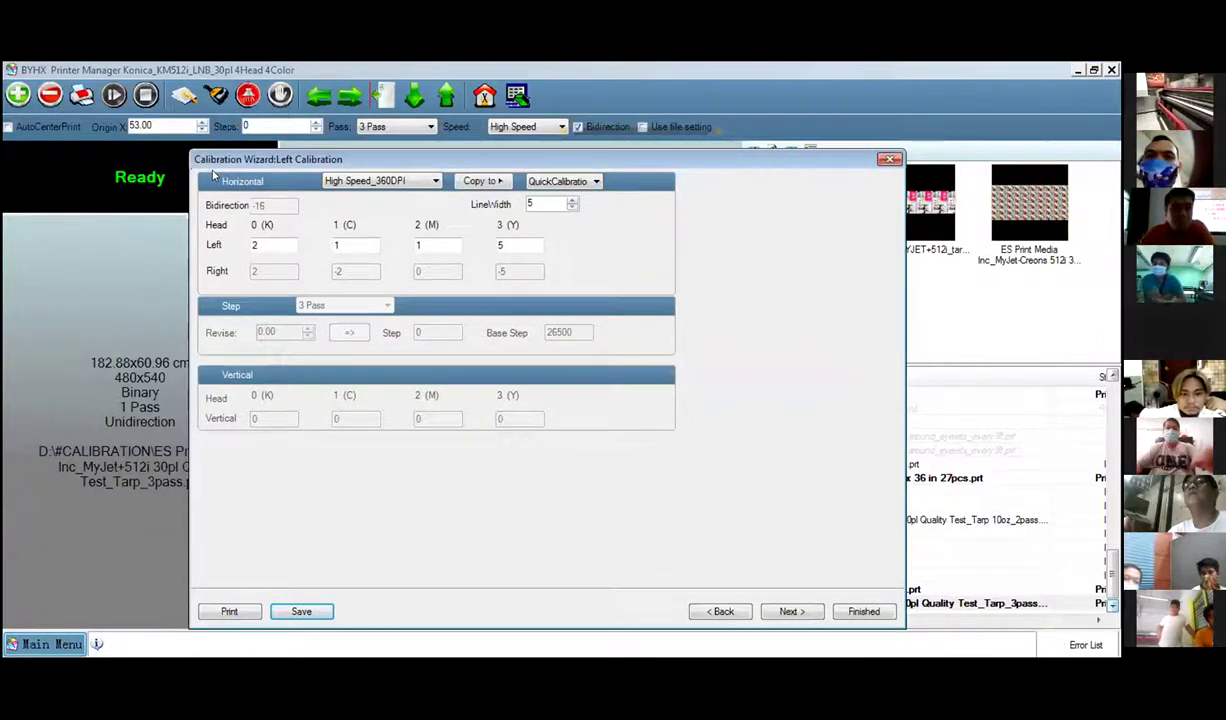
Step: Set Origin X to 54 and print the horizontal left calibration pattern for High Speed_360DPI
double_click(146, 126)
text(54)
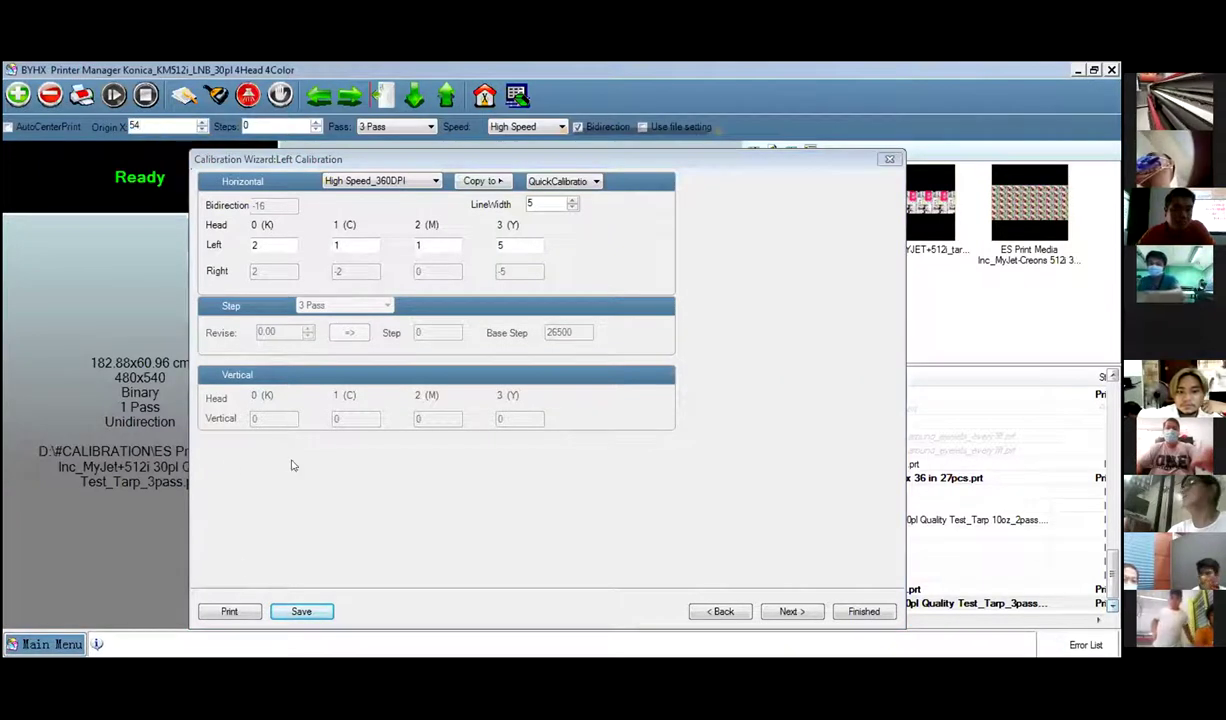
click(229, 612)
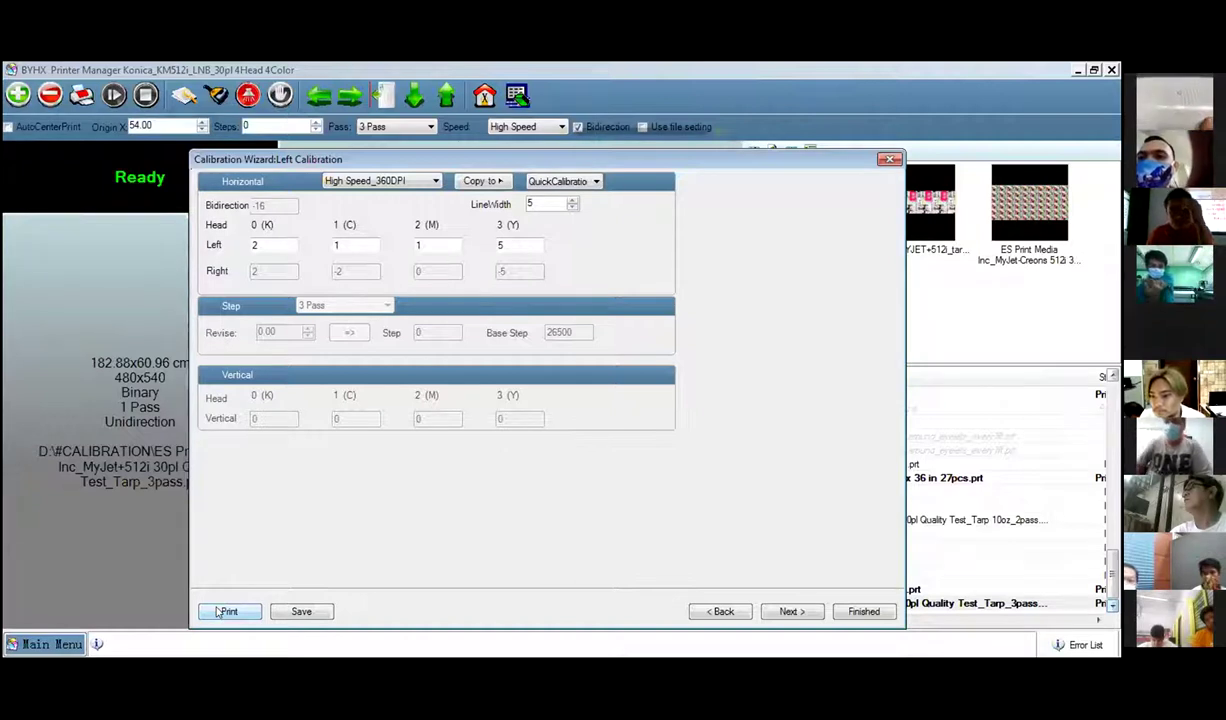
click(226, 611)
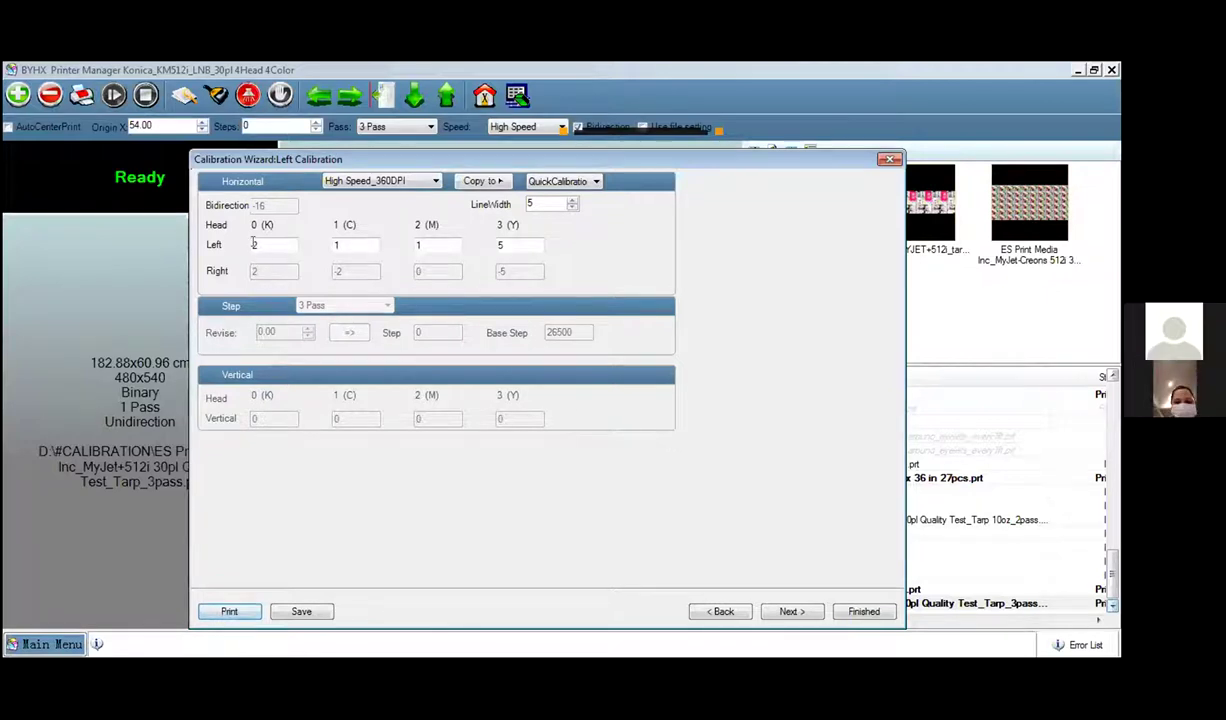
Step: Set the Left calibration values of head 0 (K) to 0 and head 1 (C) to 2, saving each one
double_click(243, 248)
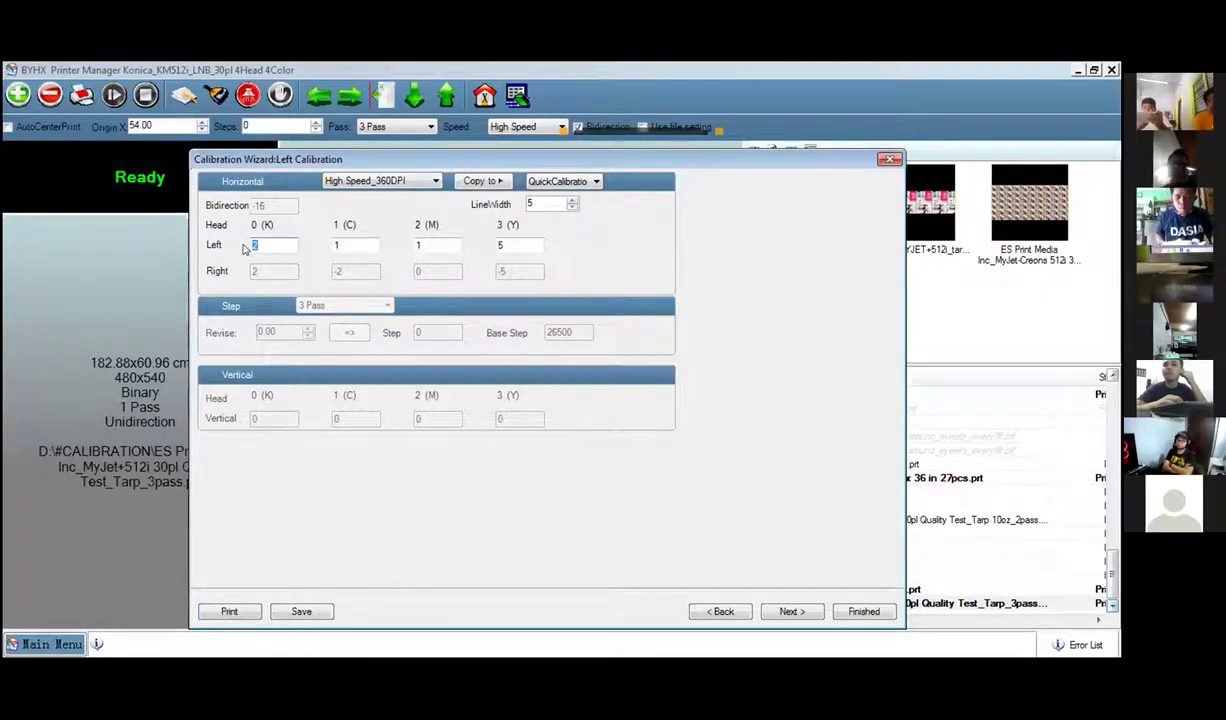
text(0)
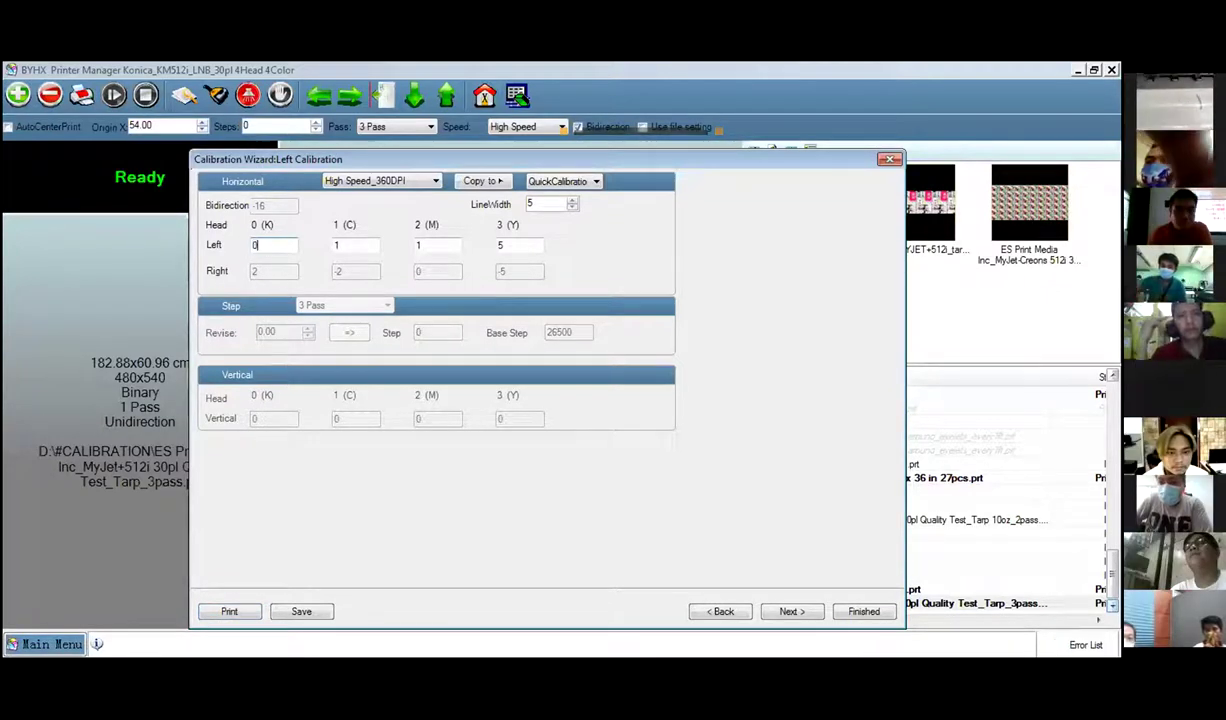
click(295, 612)
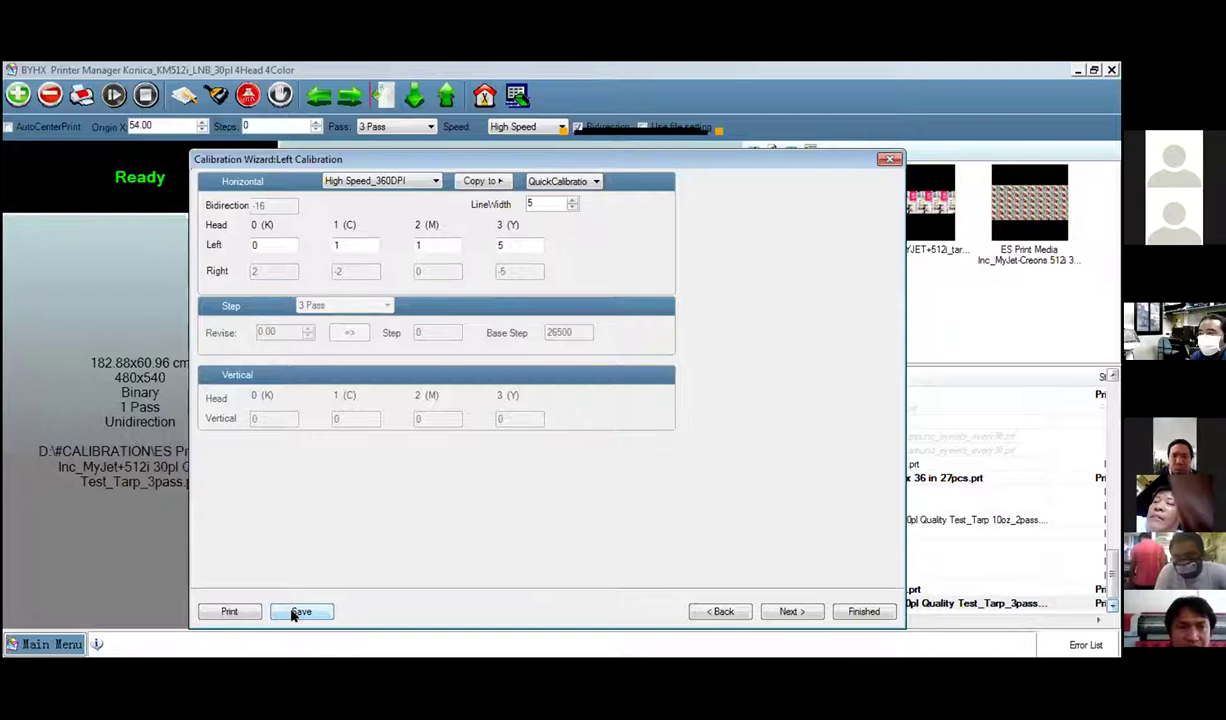
double_click(338, 245)
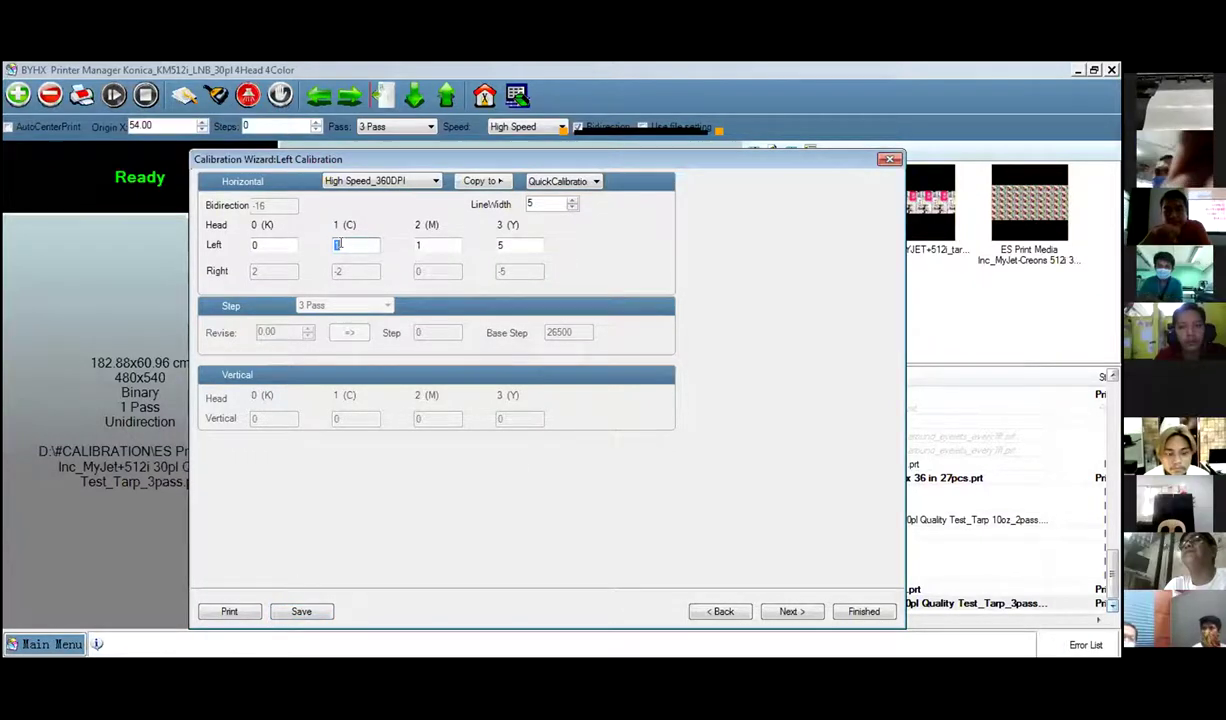
text(2)
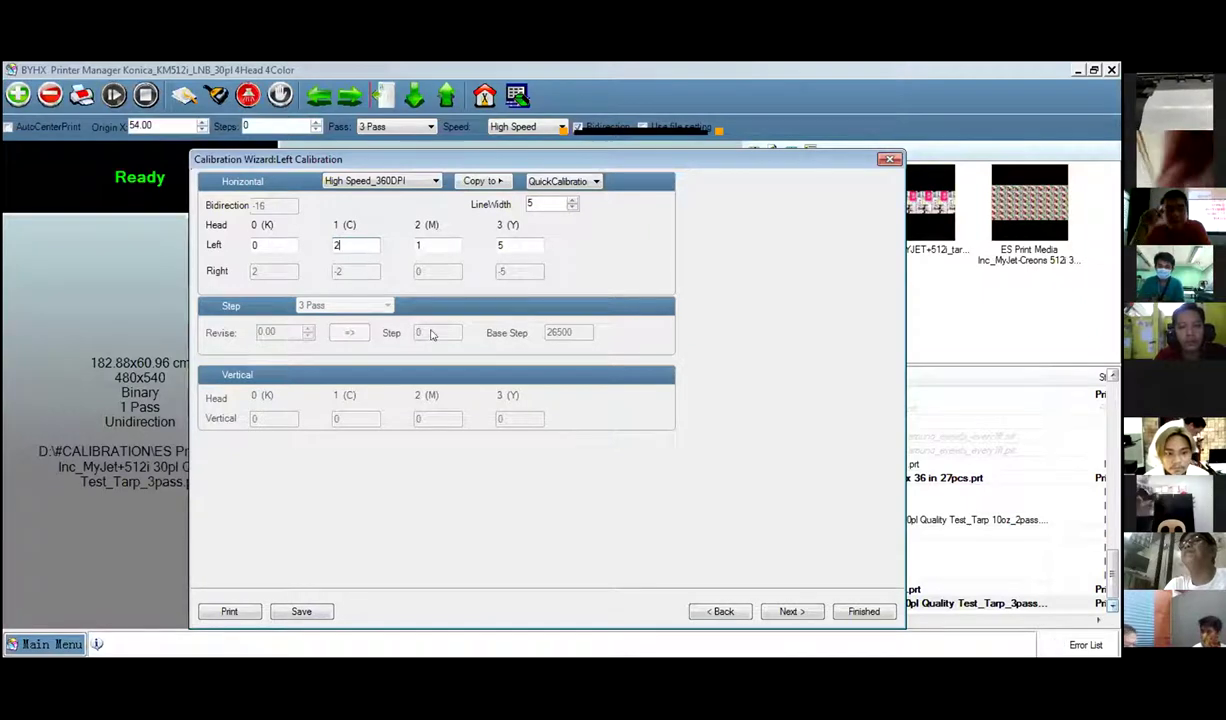
click(297, 611)
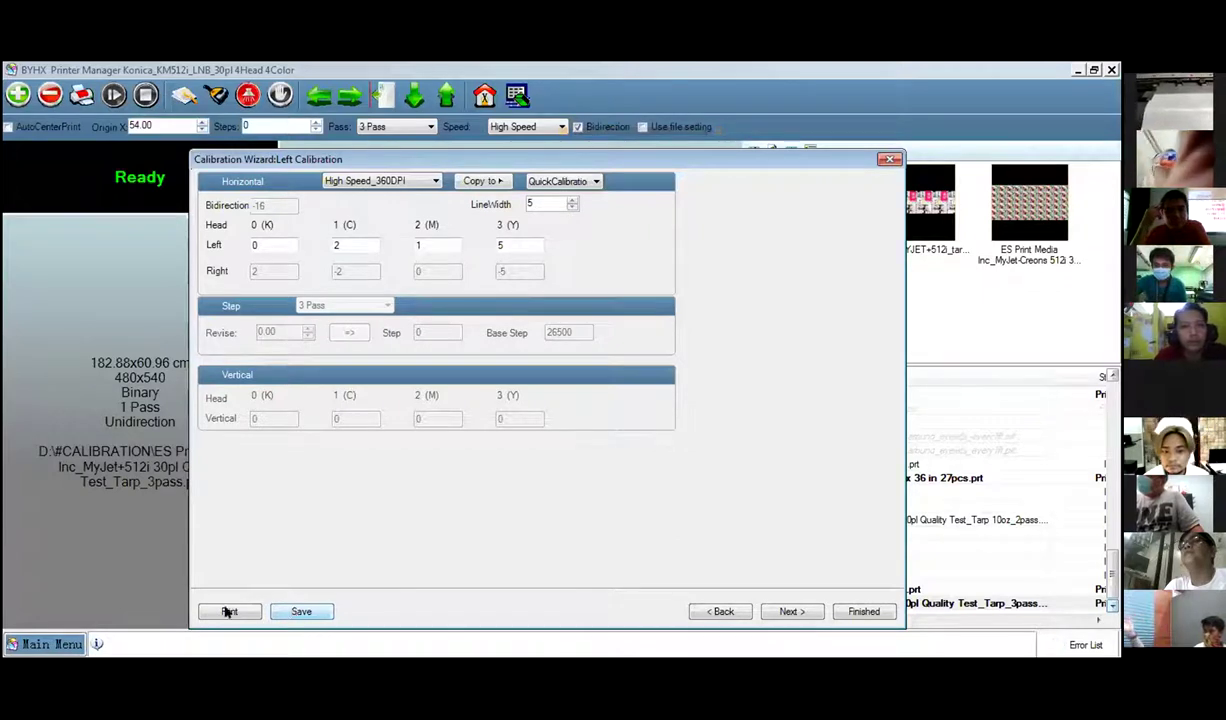
Step: Set the Left calibration values of head 2 (M) to 2 and head 3 (Y) to 3, saving each one
double_click(441, 245)
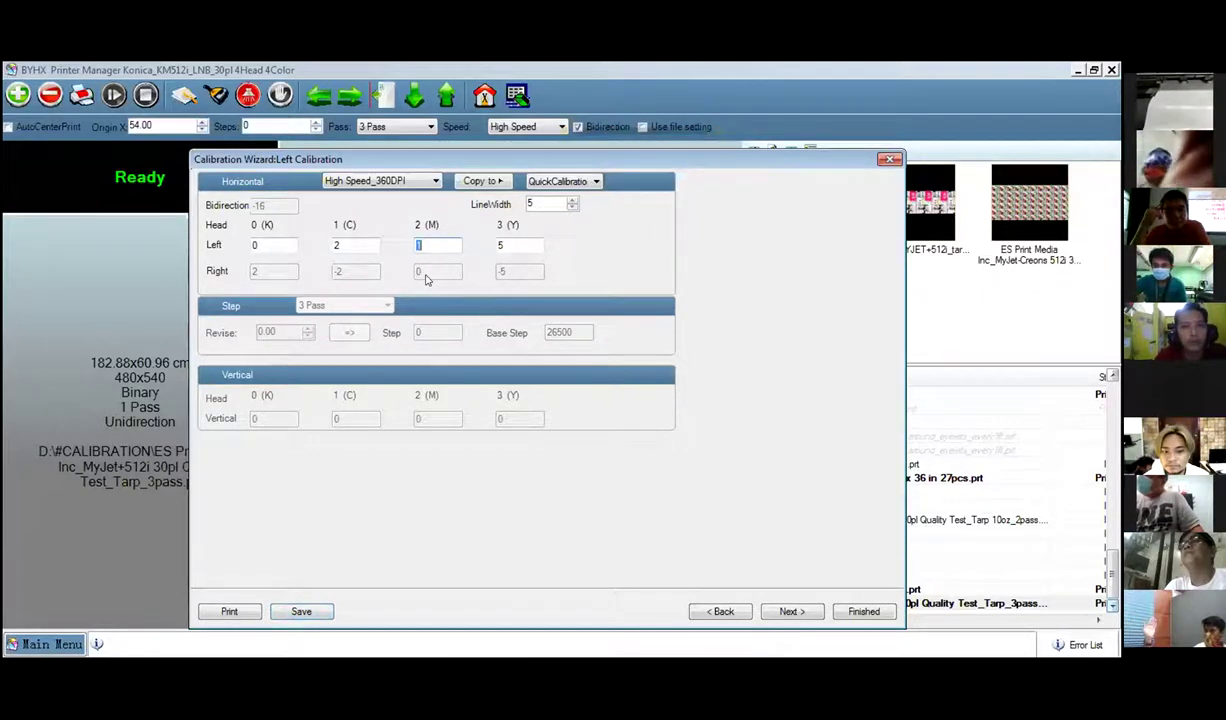
text(25)
key(BackSpace)
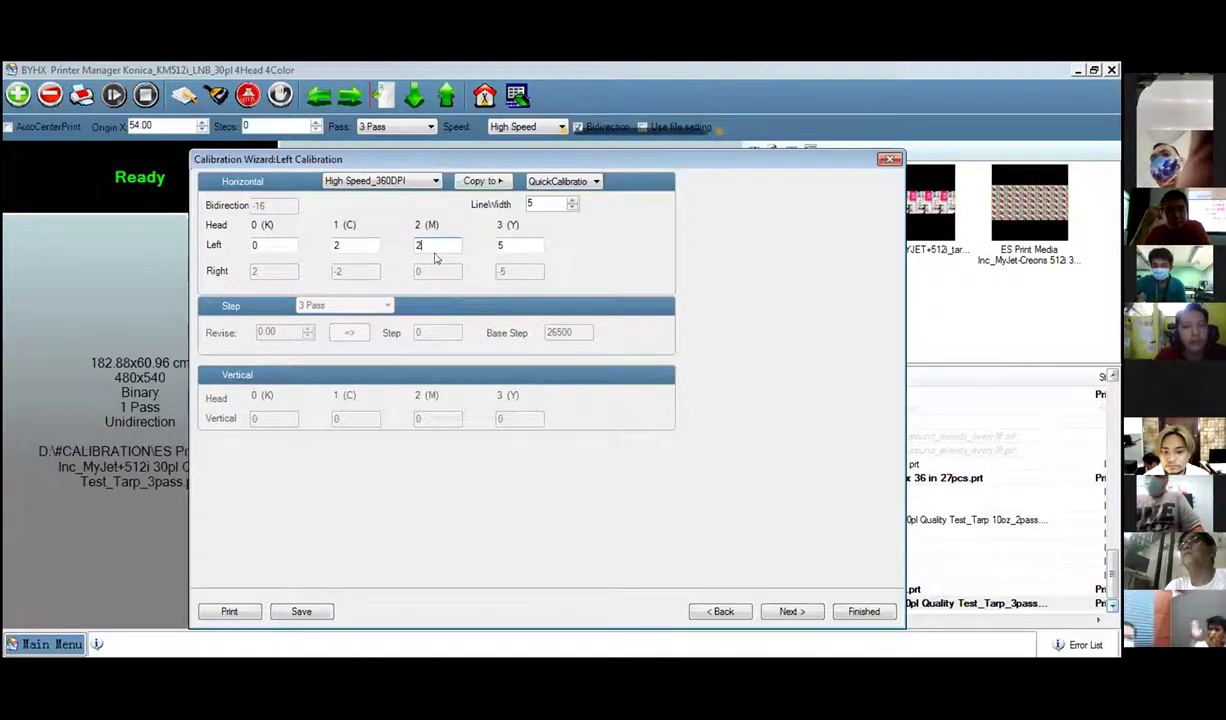
click(292, 612)
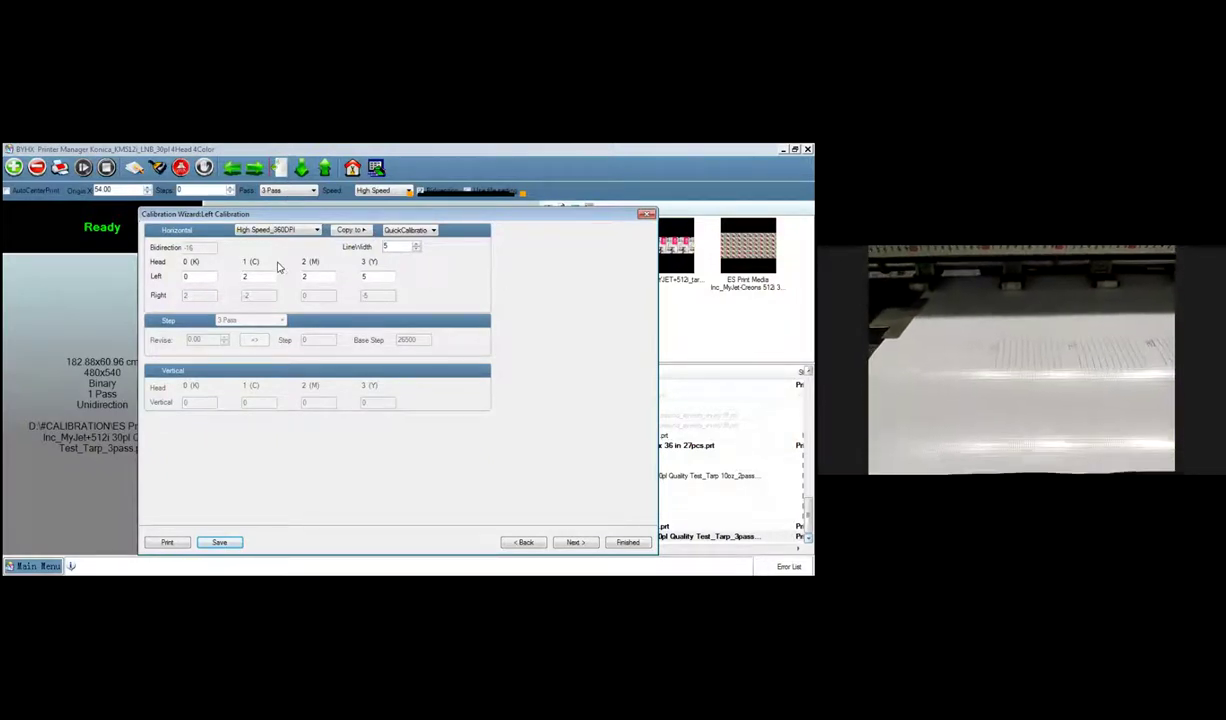
click(385, 276)
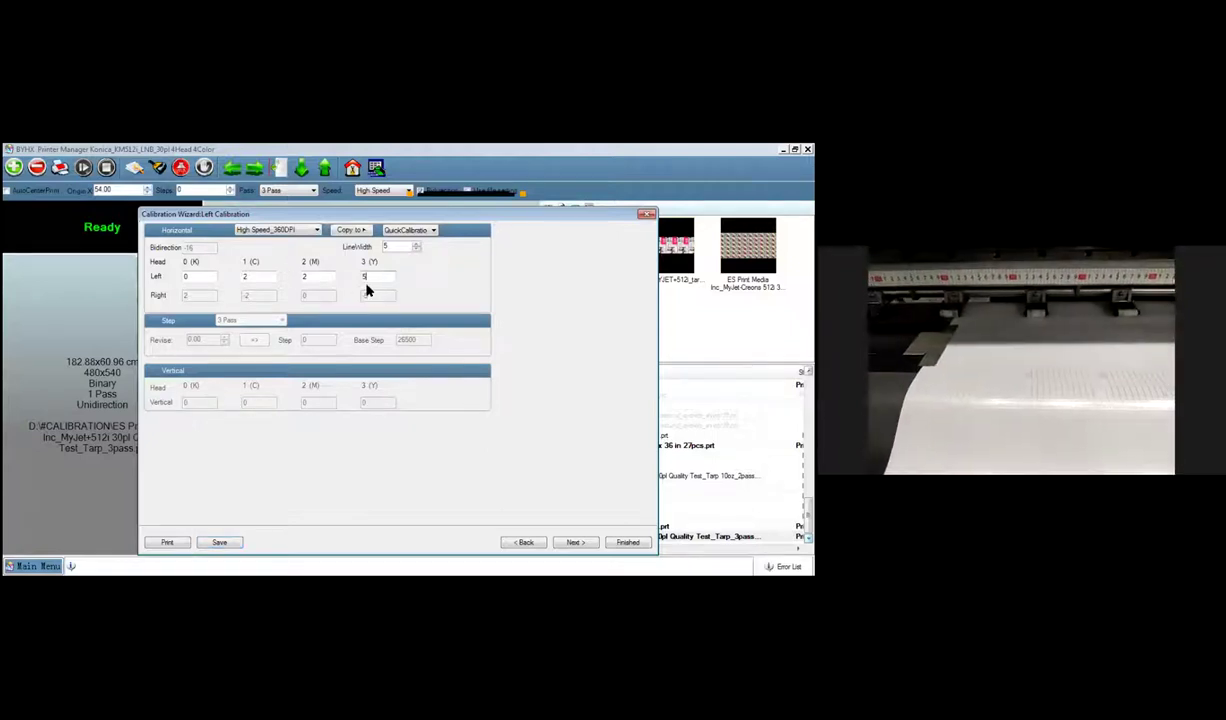
key(BackSpace)
text(3)
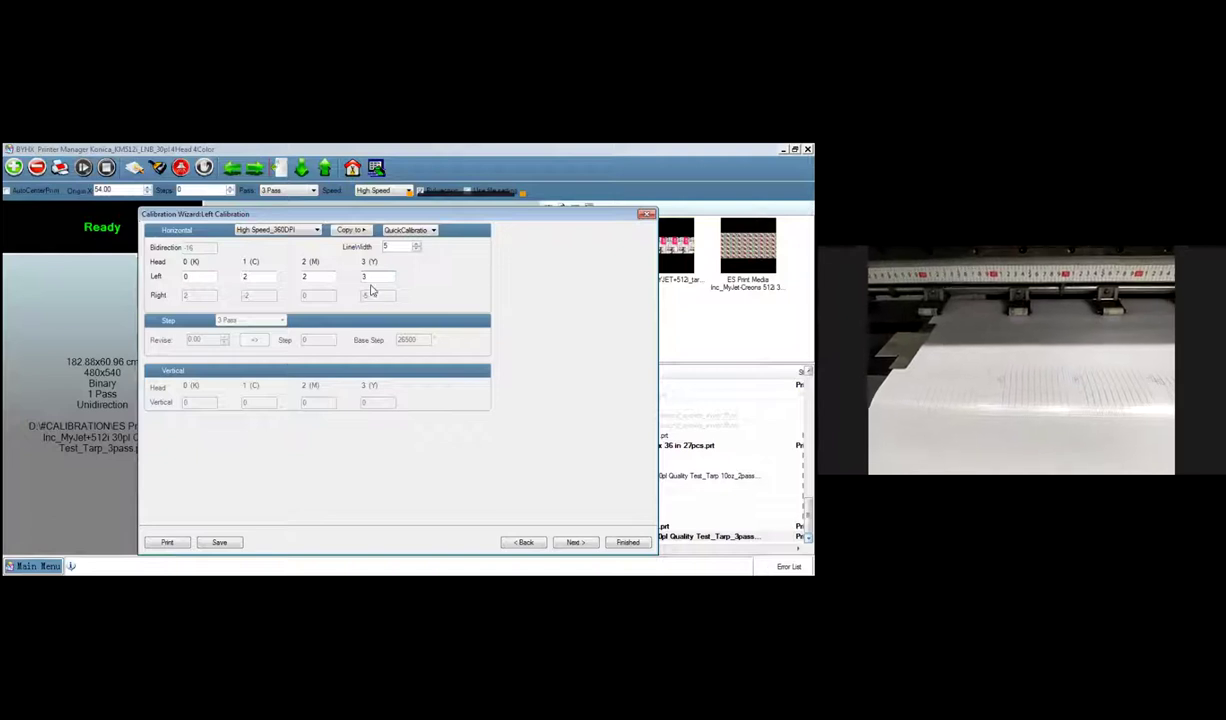
click(225, 542)
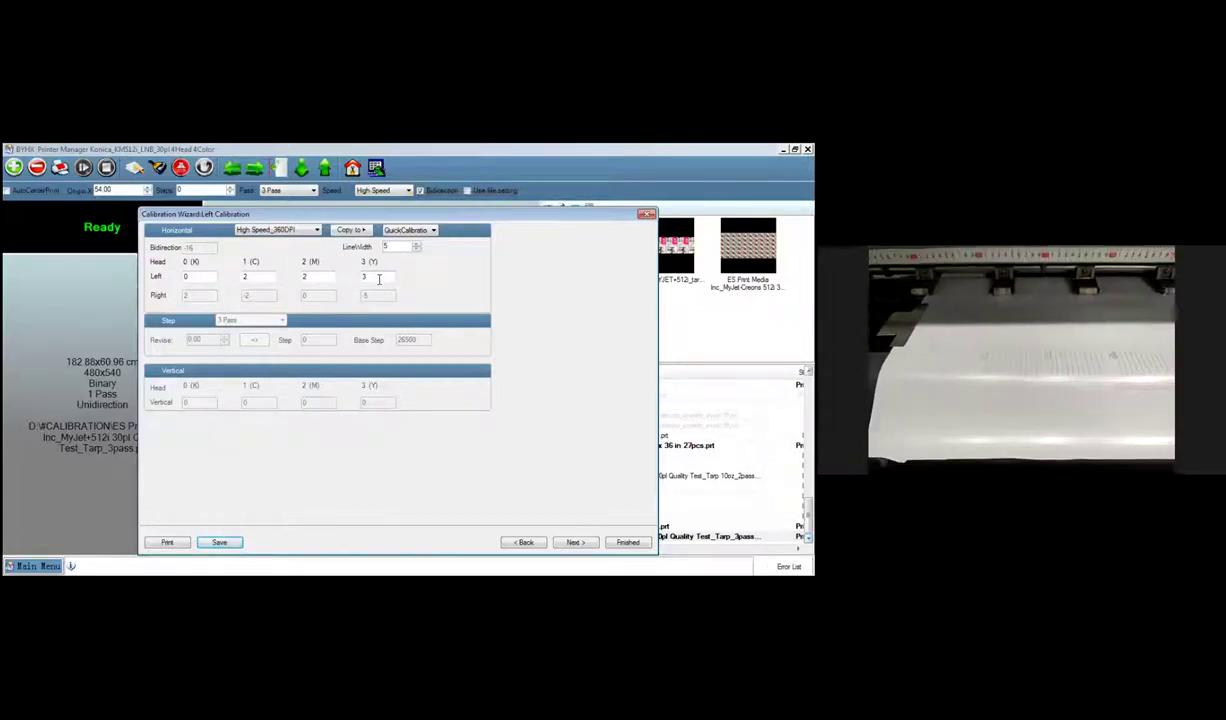
Step: Print the horizontal left calibration pattern again with the new values and save the calibration
click(167, 542)
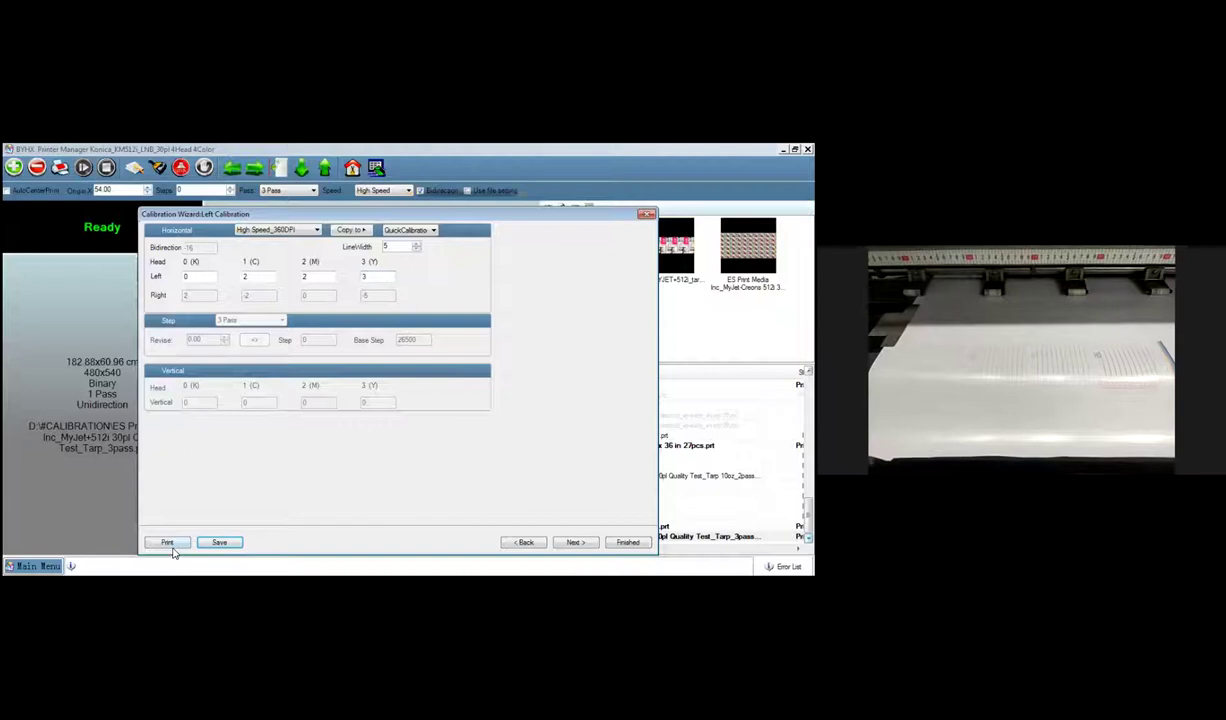
click(170, 542)
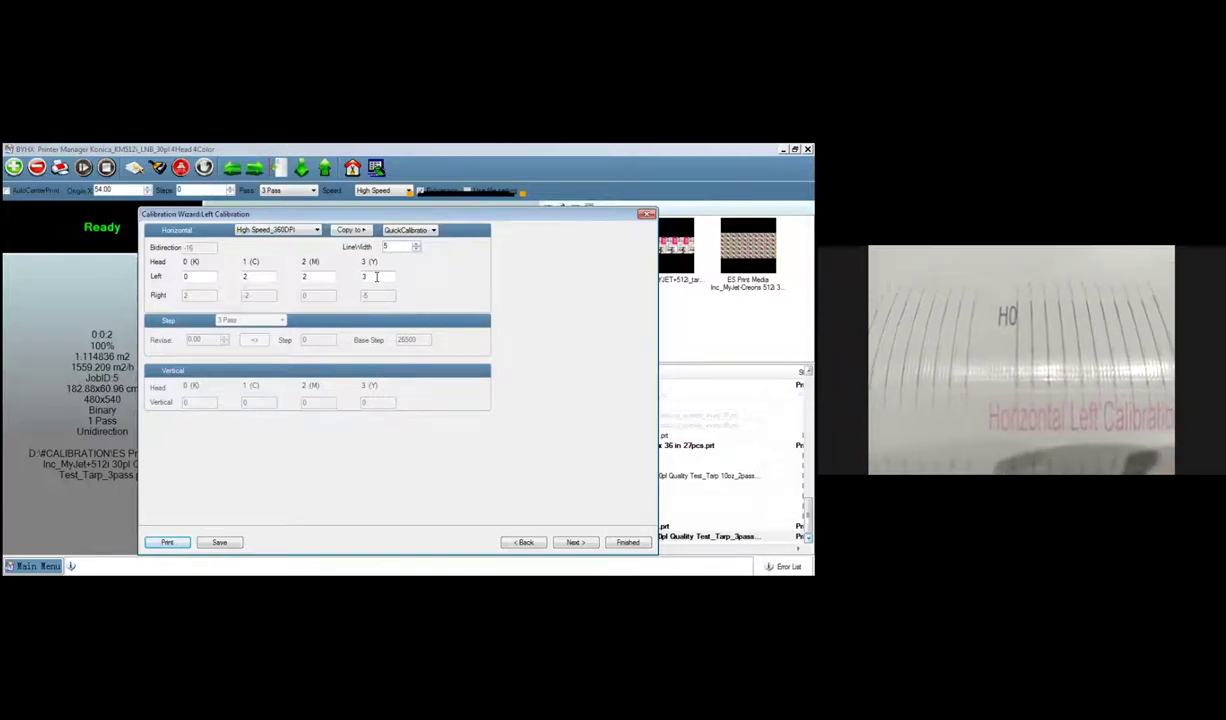
click(230, 542)
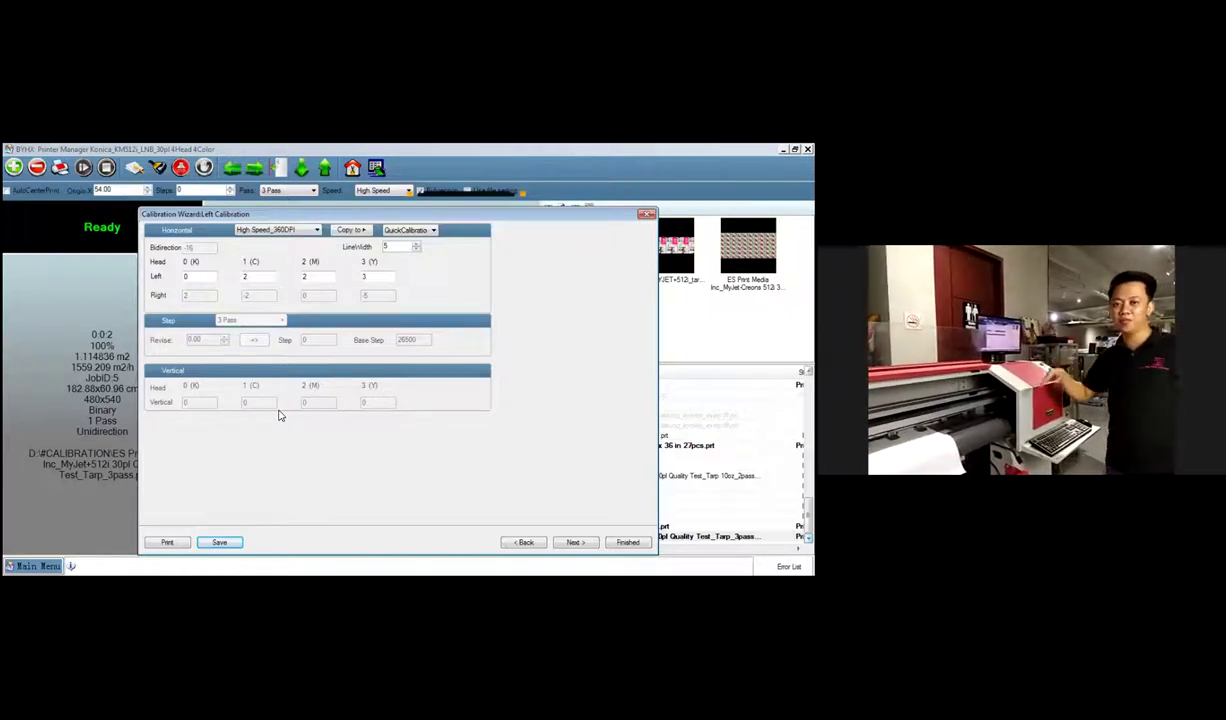
click(276, 230)
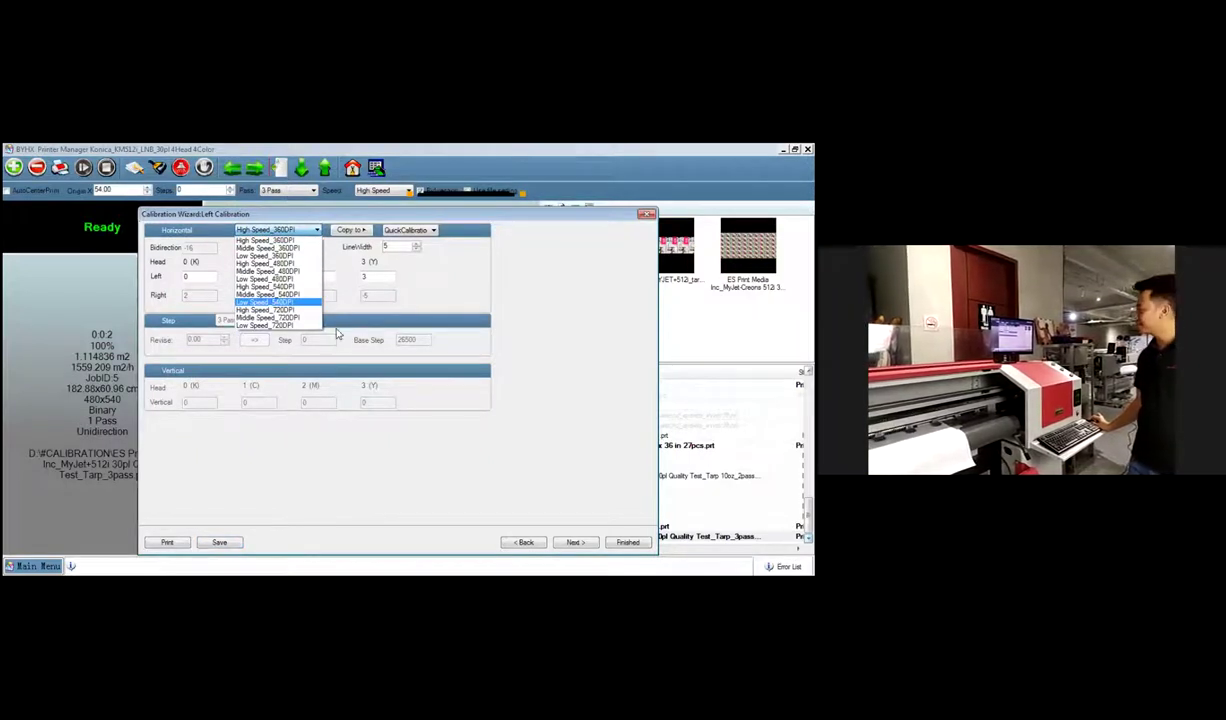
click(424, 292)
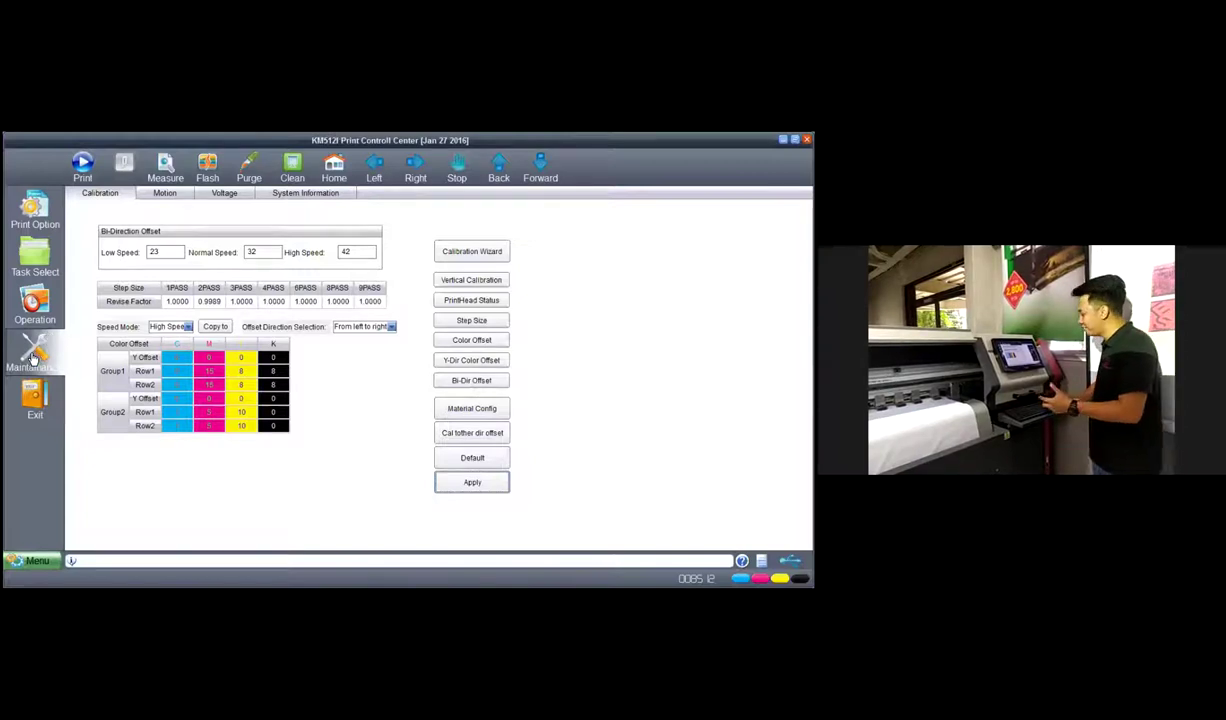
Step: In KM512I Print Control Center, set the print margin to 700 mm and apply the calibration settings
click(487, 484)
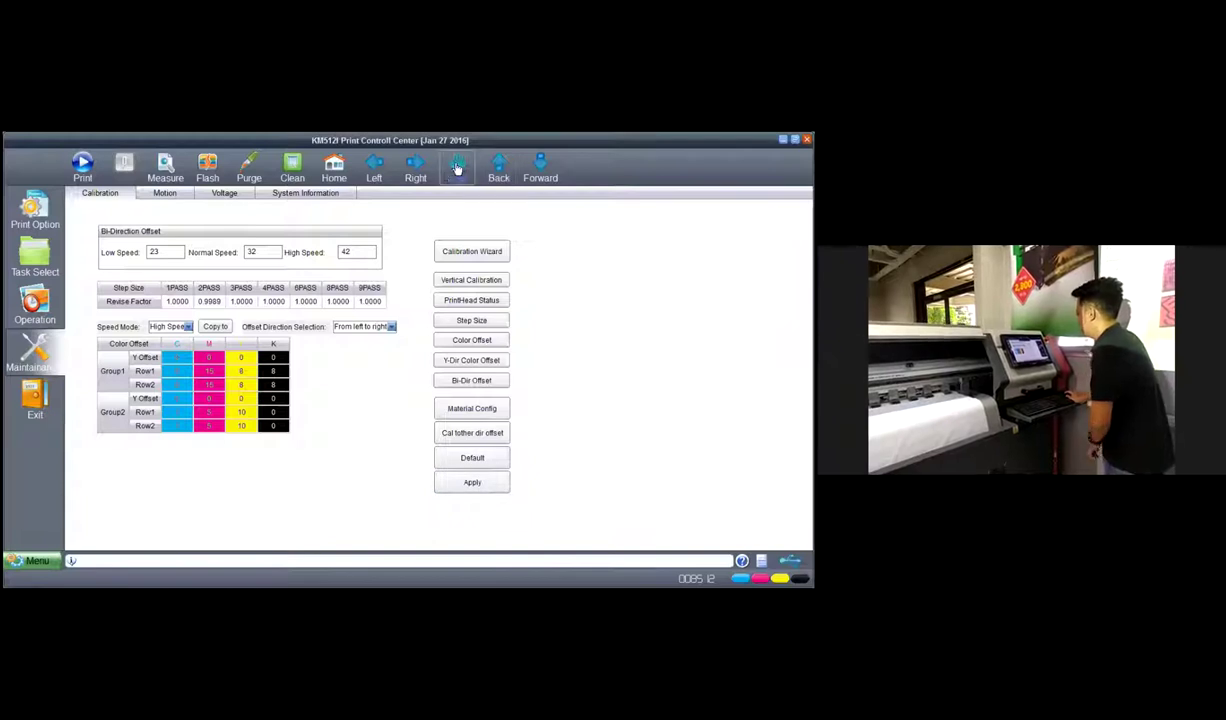
click(52, 308)
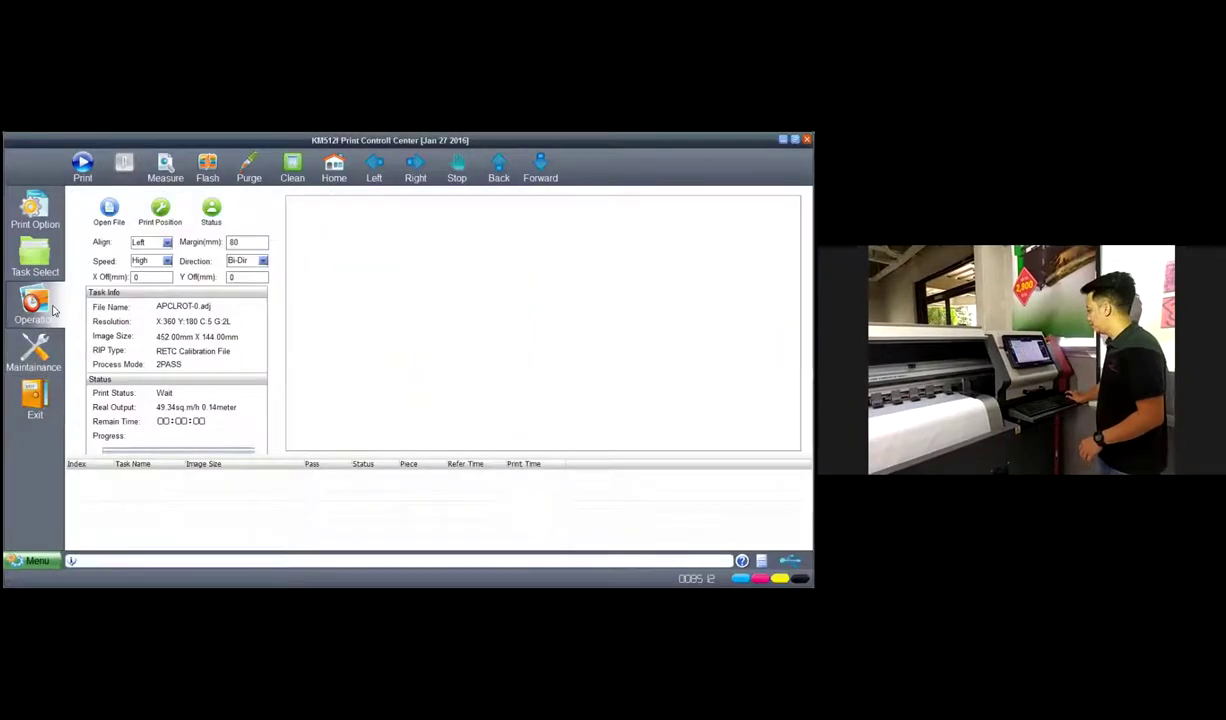
click(35, 350)
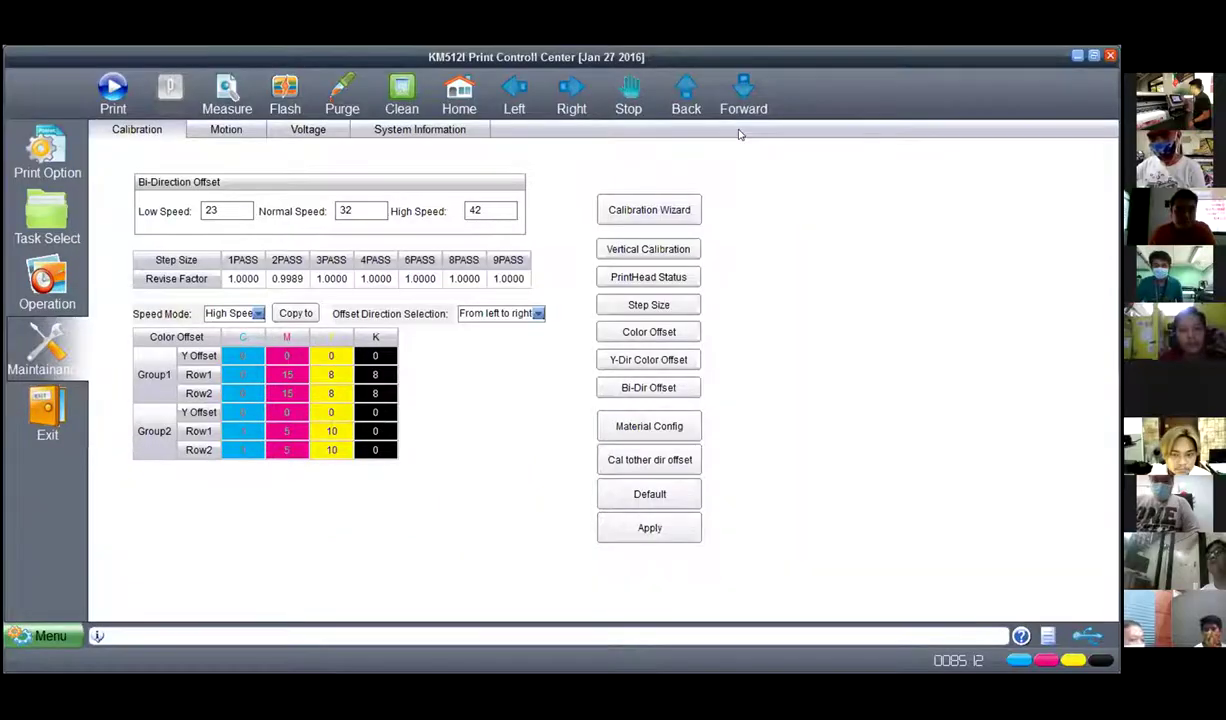
click(626, 100)
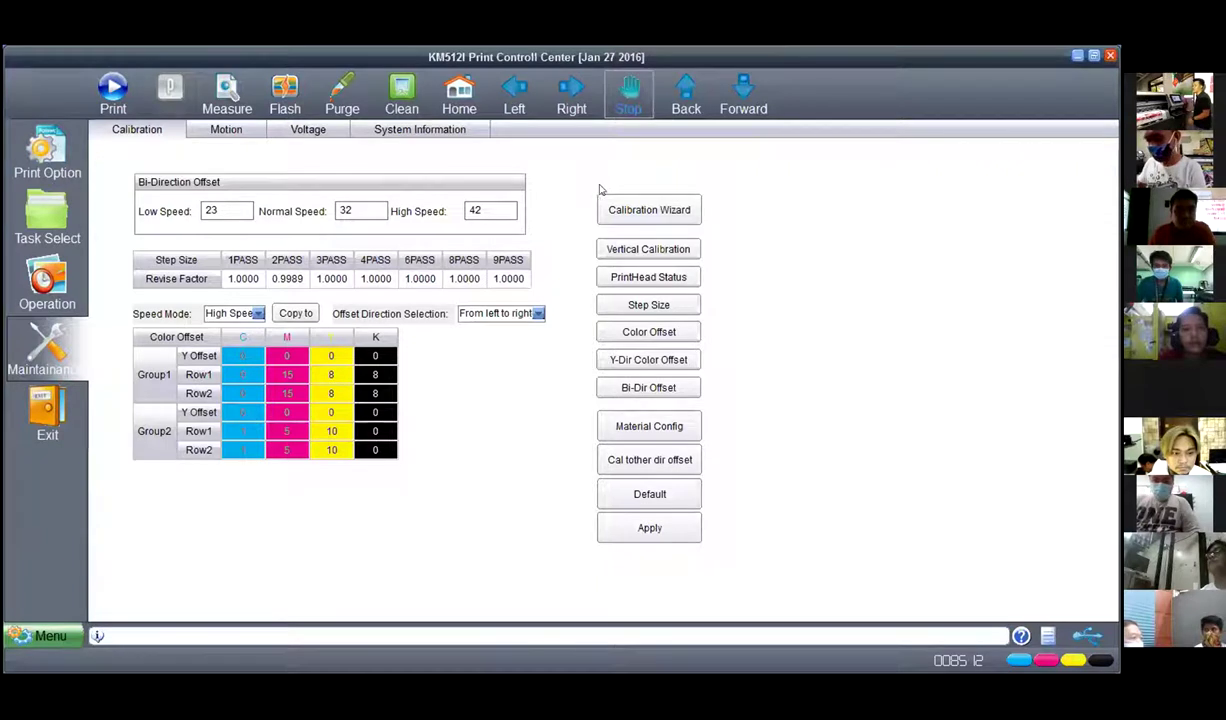
click(47, 285)
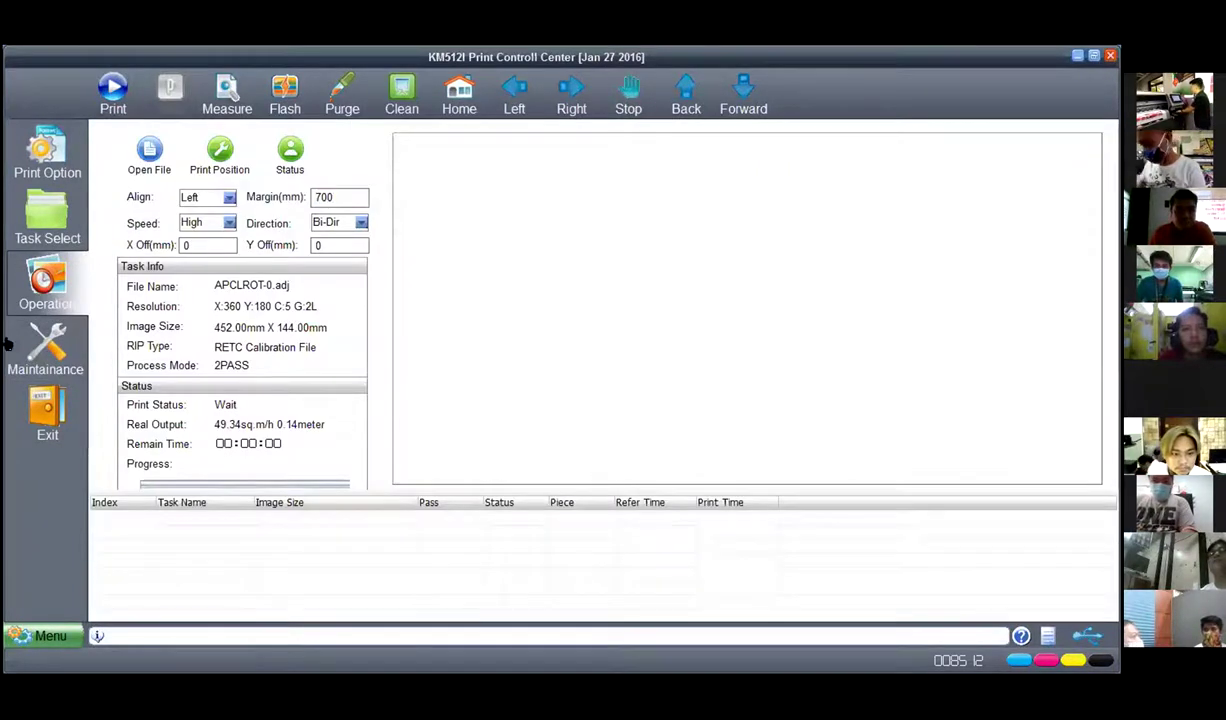
click(45, 350)
click(672, 536)
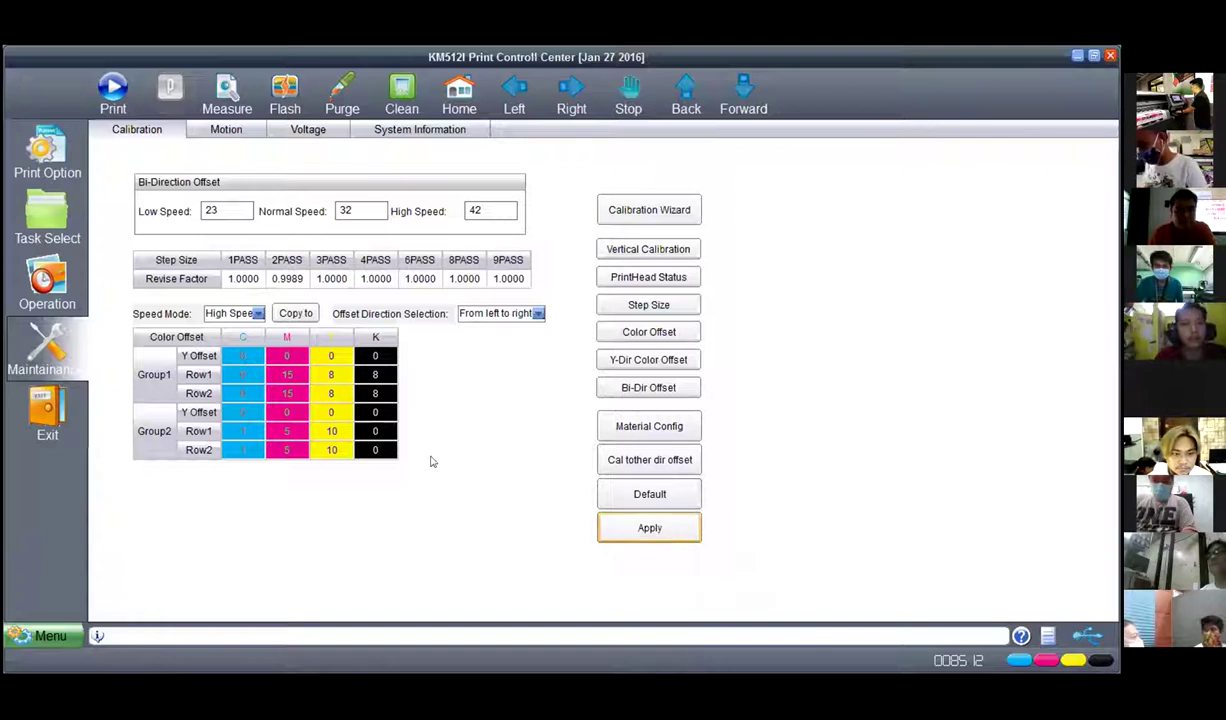
Step: Check the print speed setting of the current task against the speed mode used for the color offset calibration
click(72, 279)
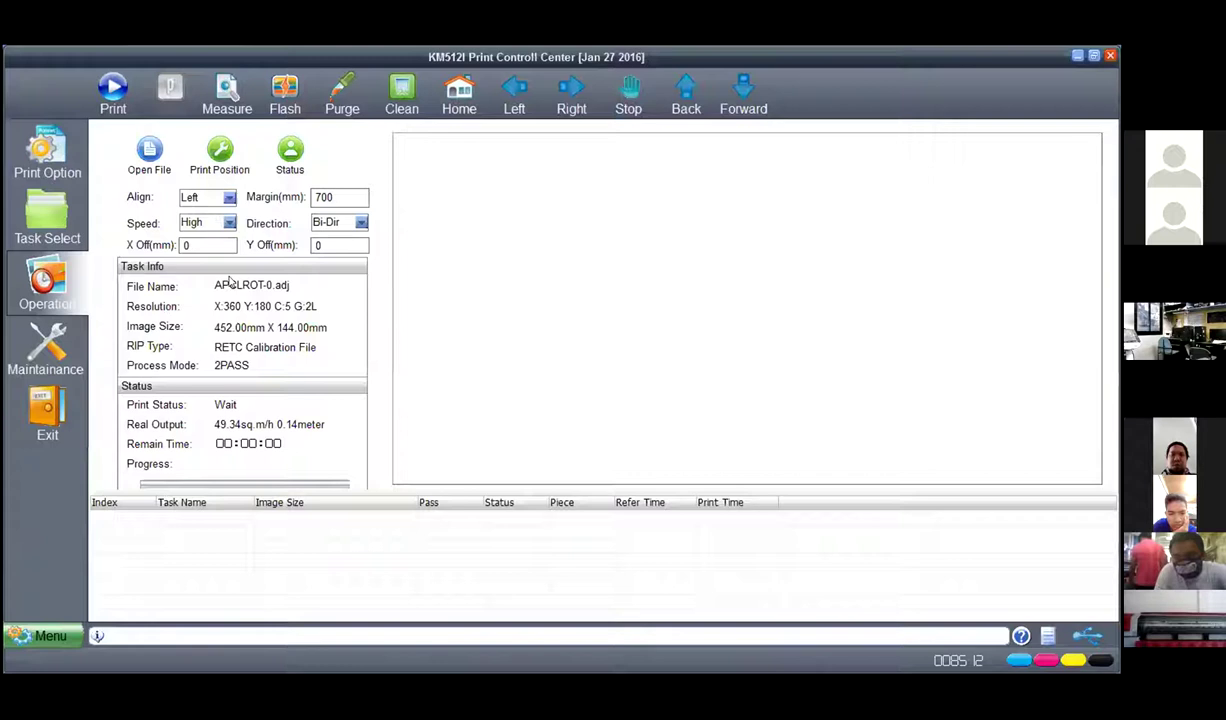
click(218, 223)
click(218, 223)
click(218, 223)
click(45, 345)
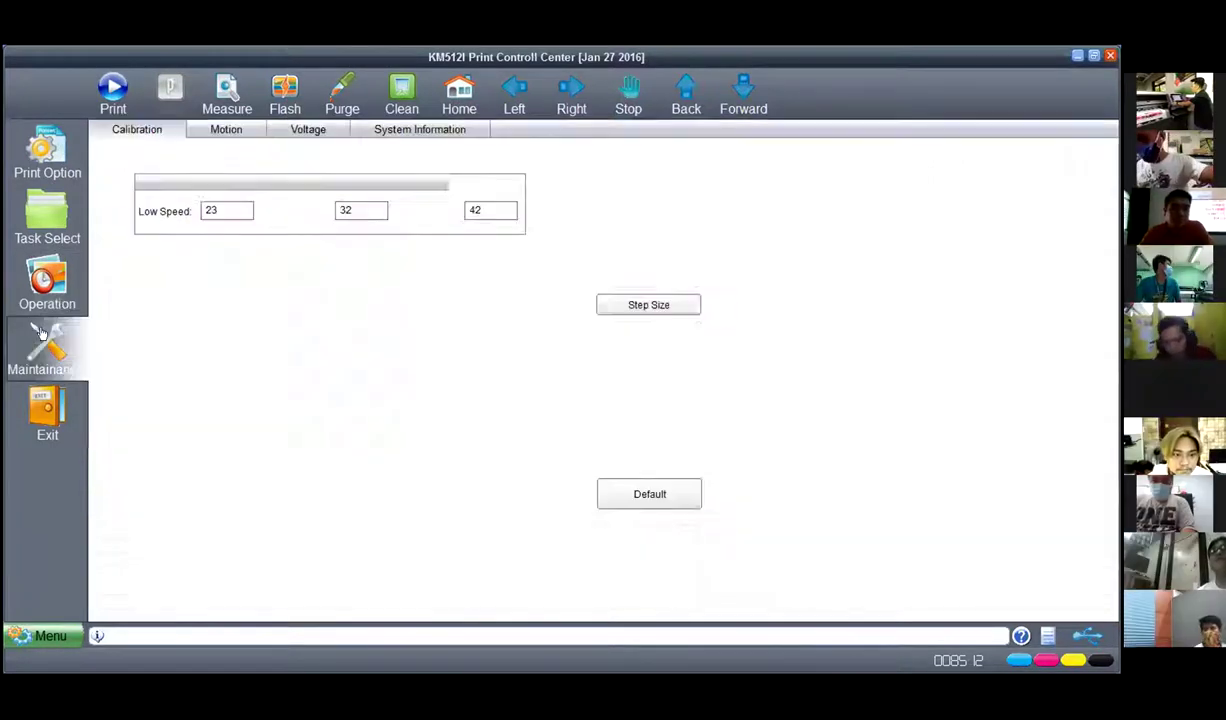
click(250, 314)
click(233, 318)
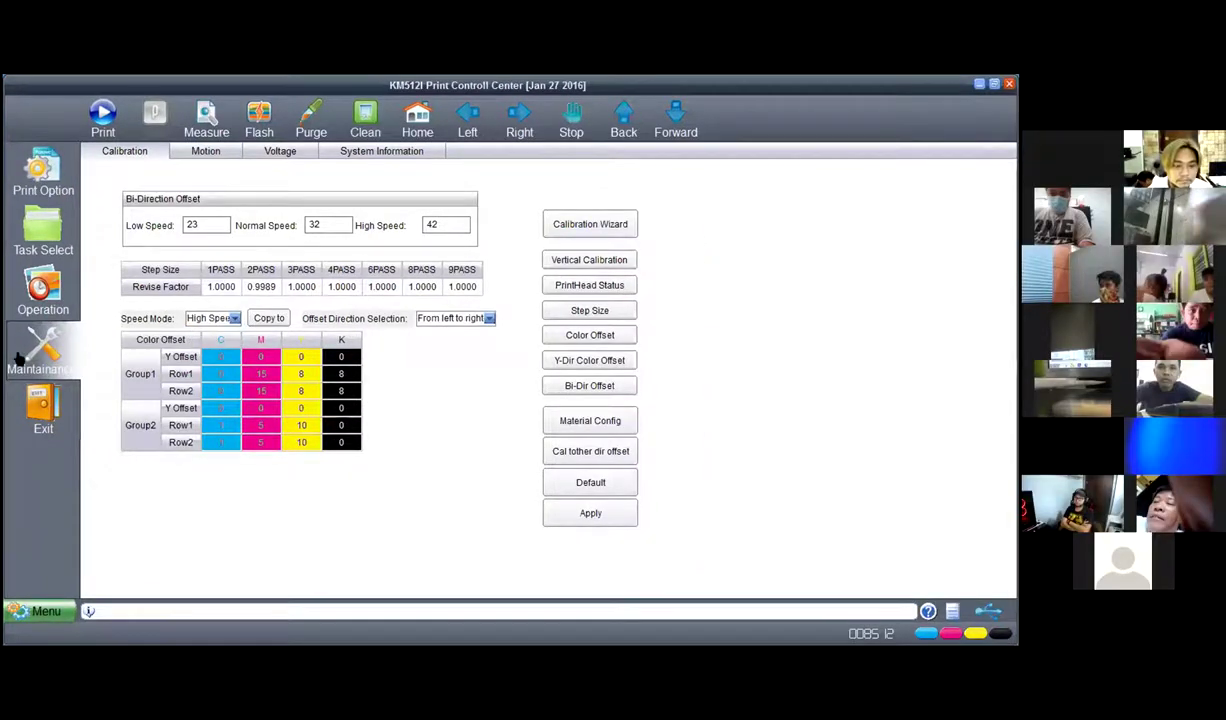
Step: Set the print direction to Right for the current task and go back to the calibration settings
click(43, 295)
click(295, 236)
click(304, 264)
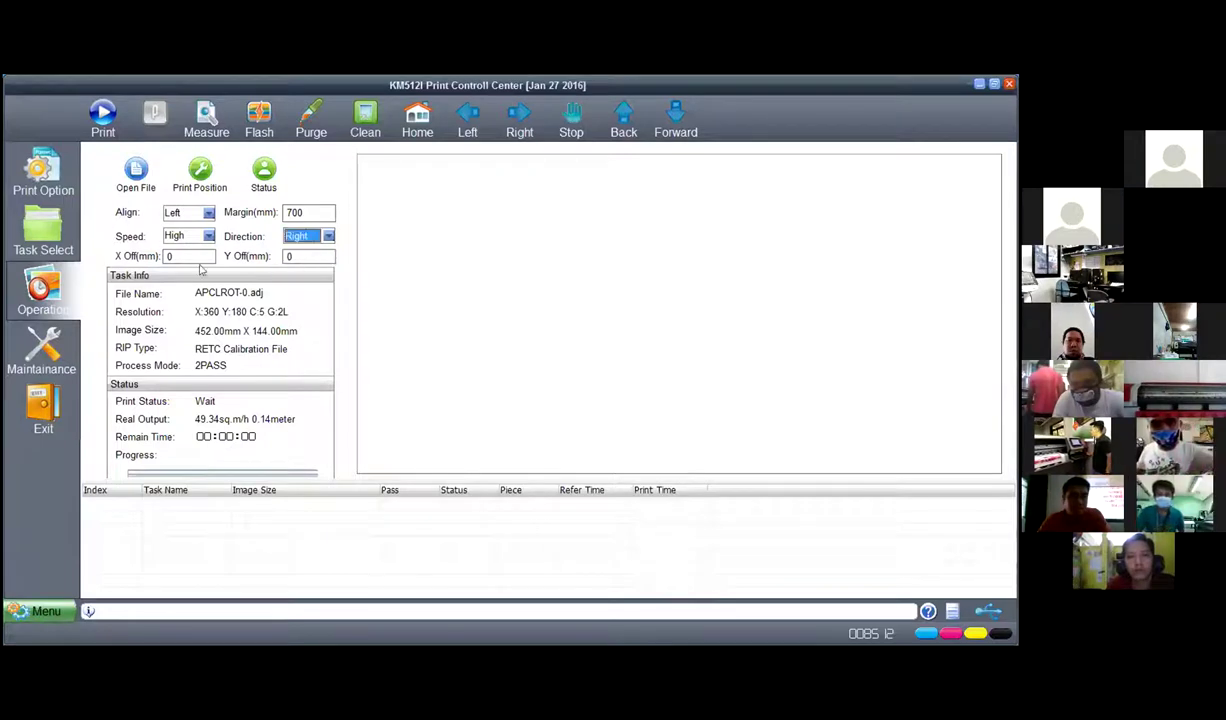
click(43, 345)
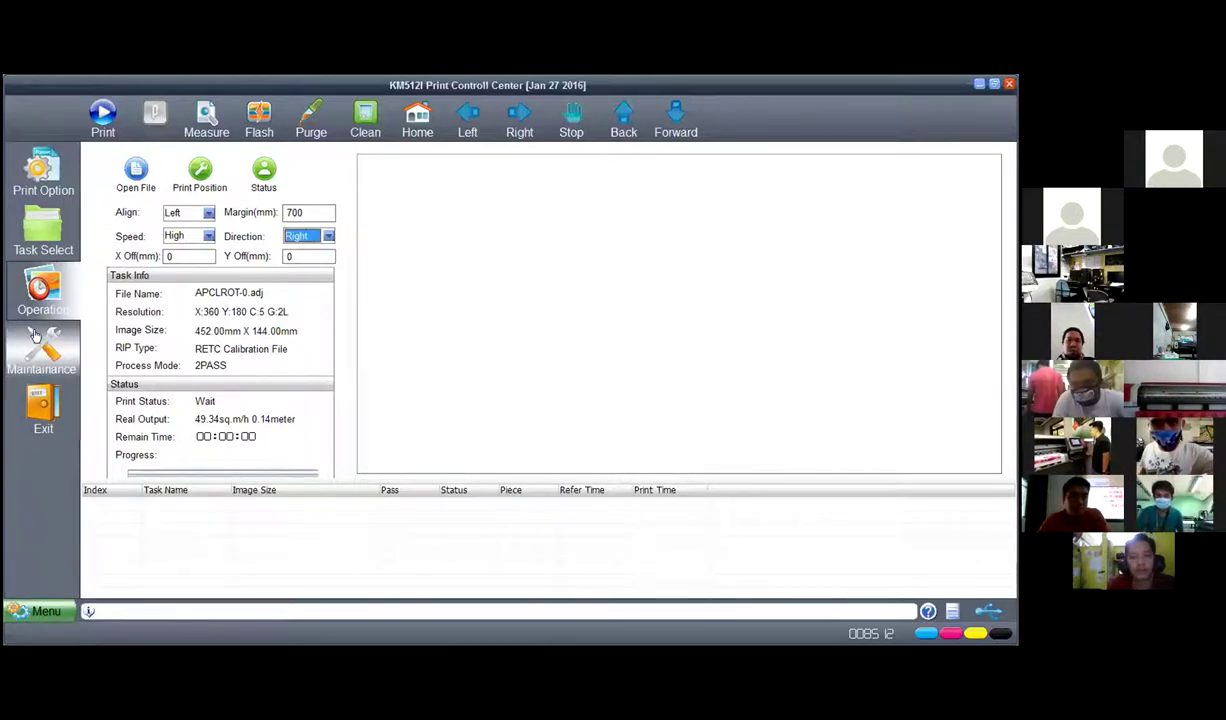
Step: Set the offset direction to From left to right, apply the high-speed calibration settings and print the color offset pattern
click(437, 319)
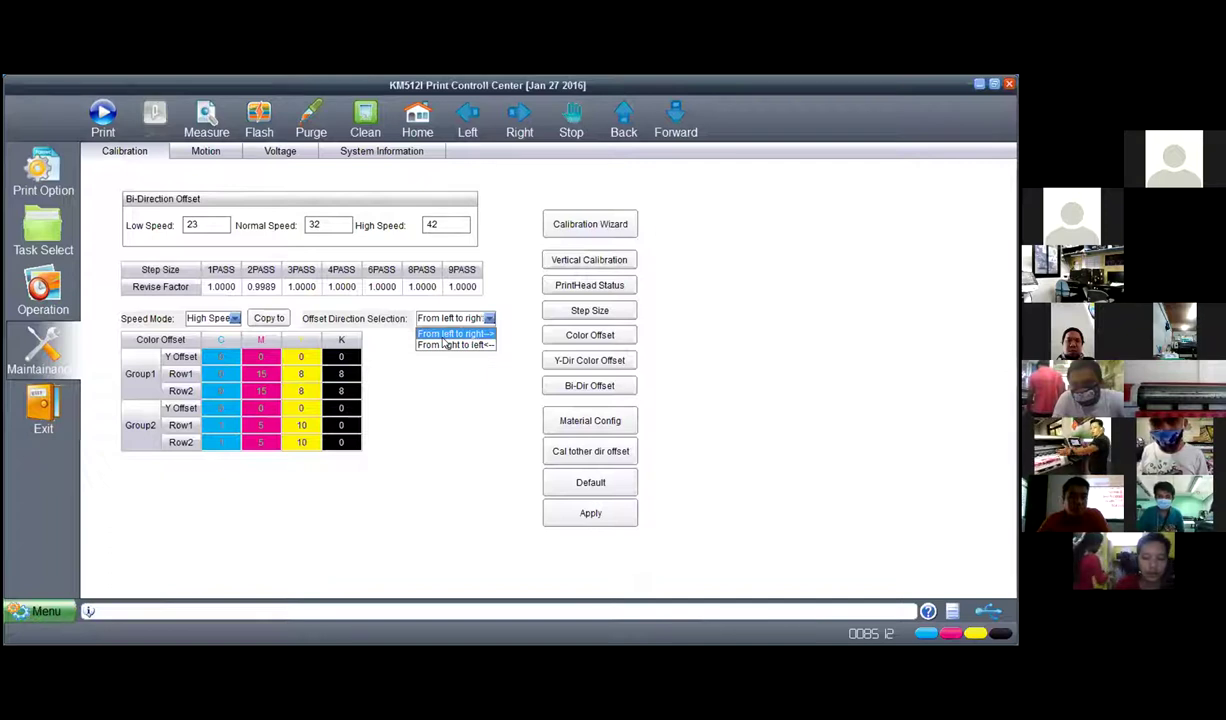
click(454, 333)
click(590, 520)
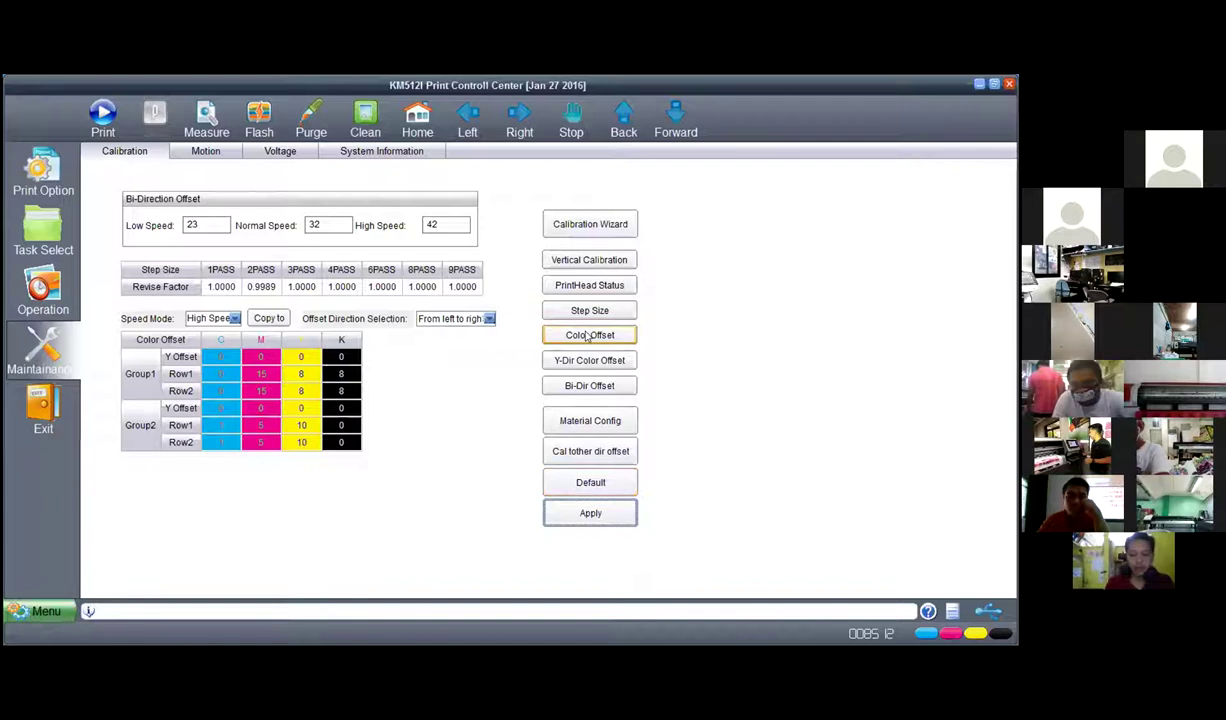
click(55, 250)
click(72, 349)
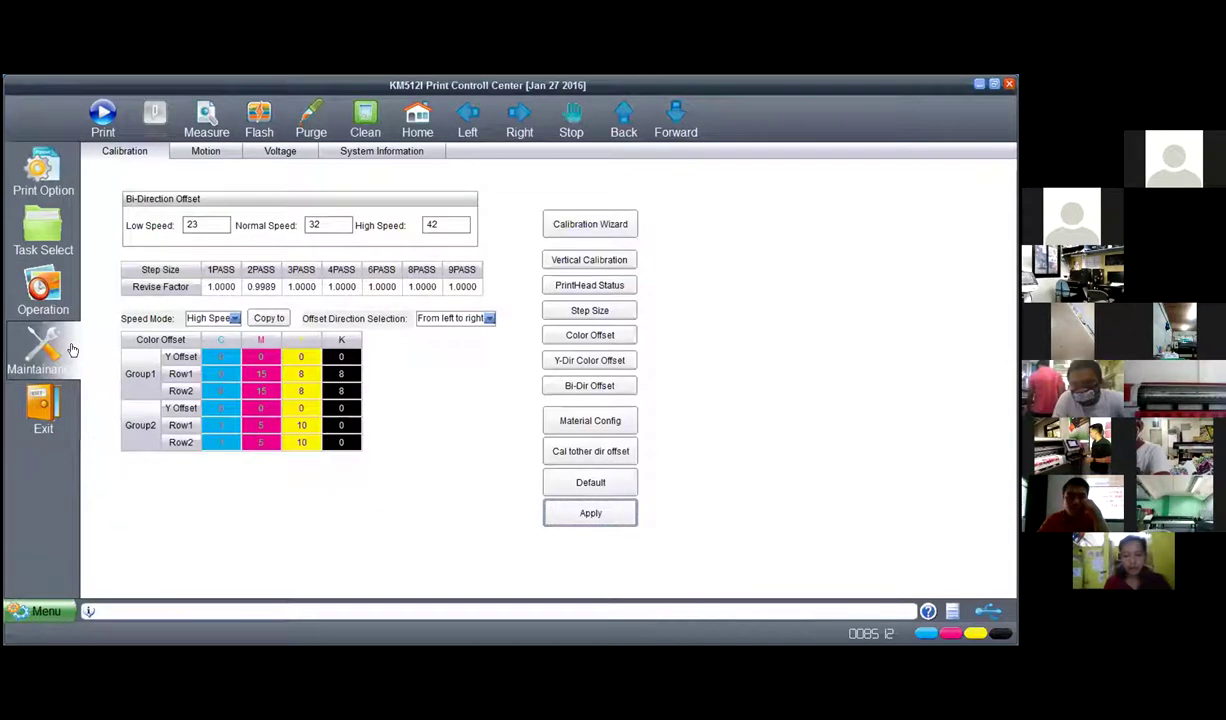
click(611, 335)
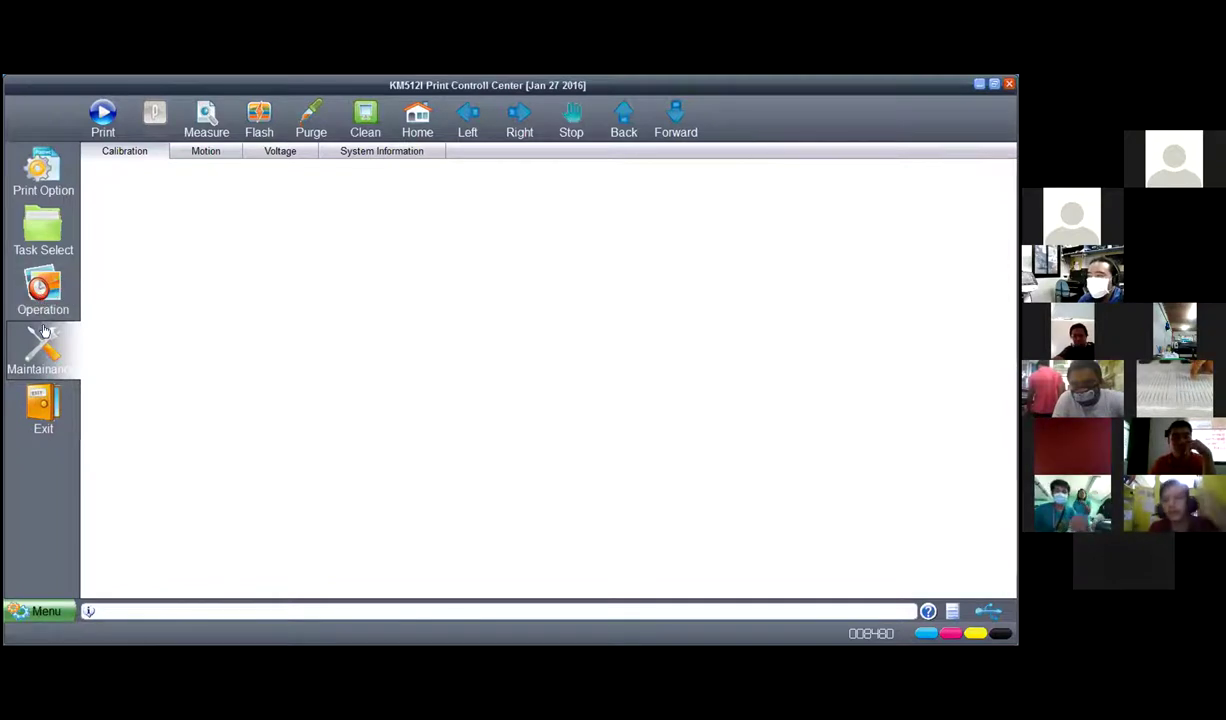
Step: Reload the calibration values, apply them and adjust the high-speed cyan offsets of Group2 Row1 and Row2
click(202, 152)
click(124, 151)
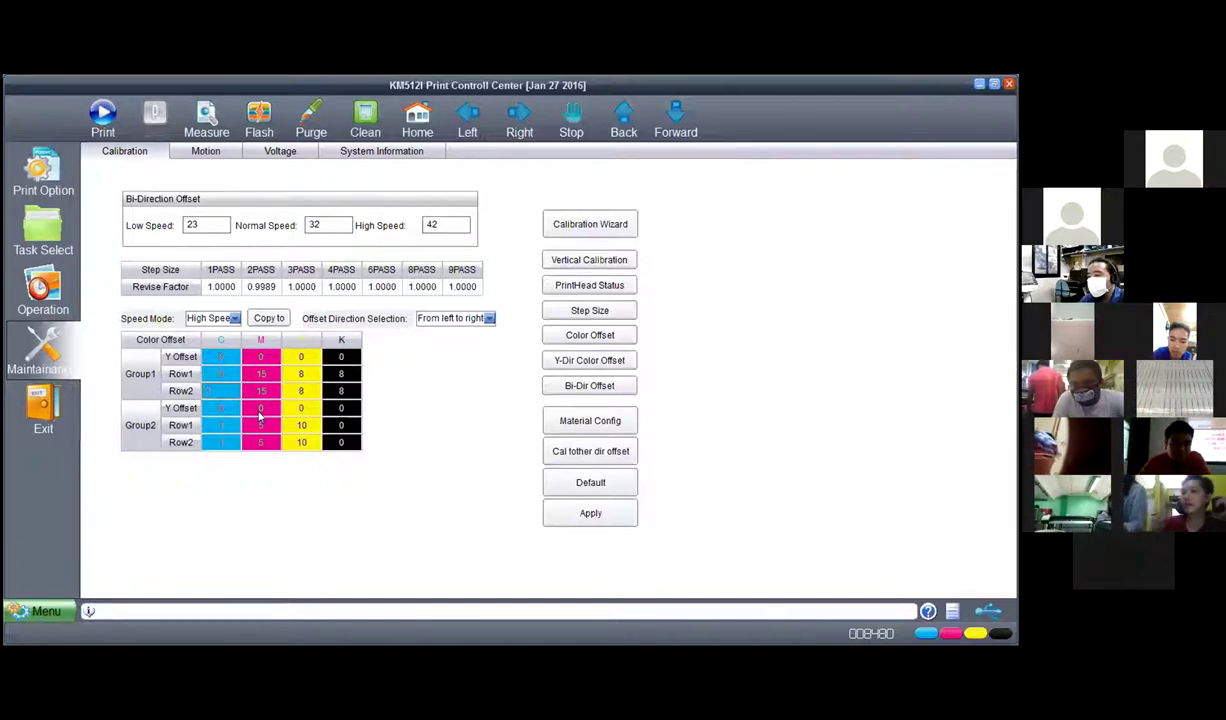
click(575, 514)
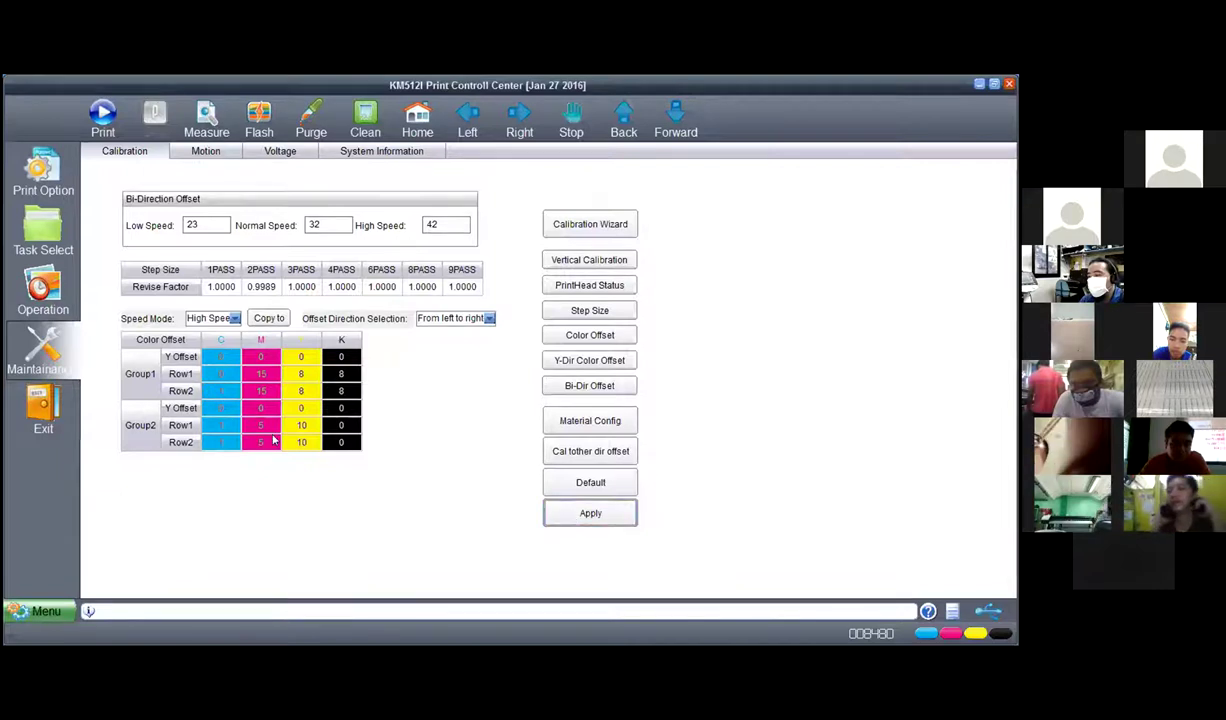
click(222, 427)
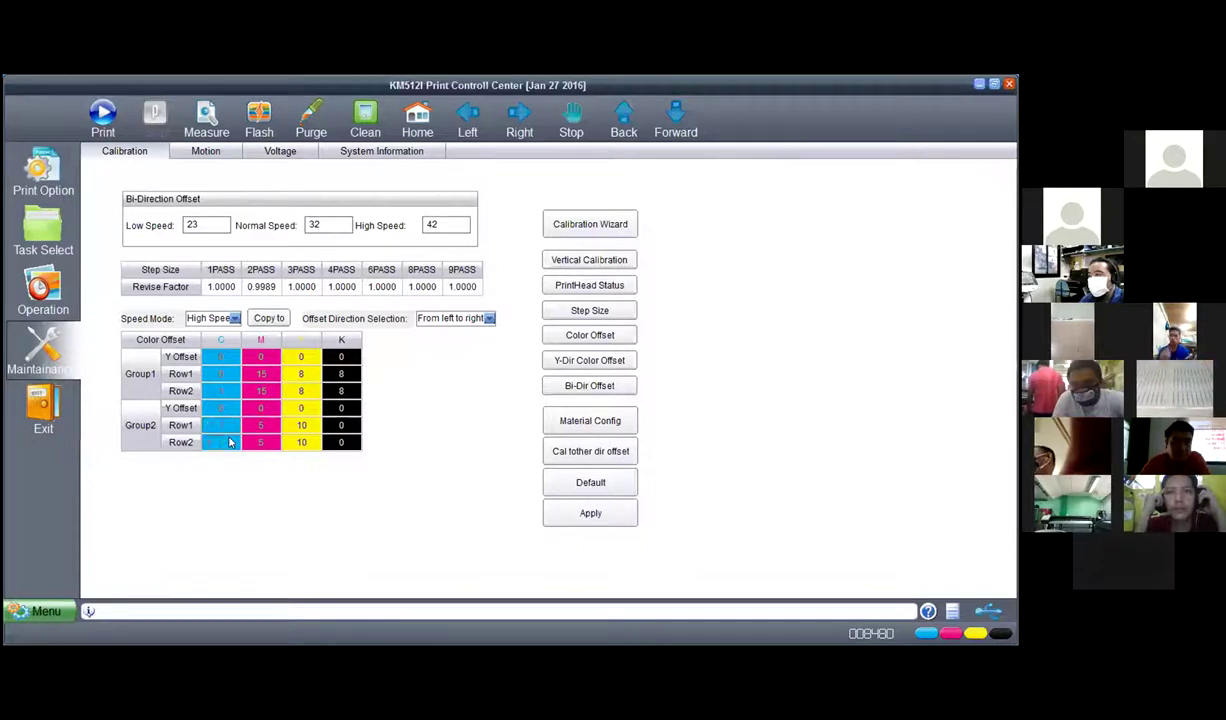
click(220, 442)
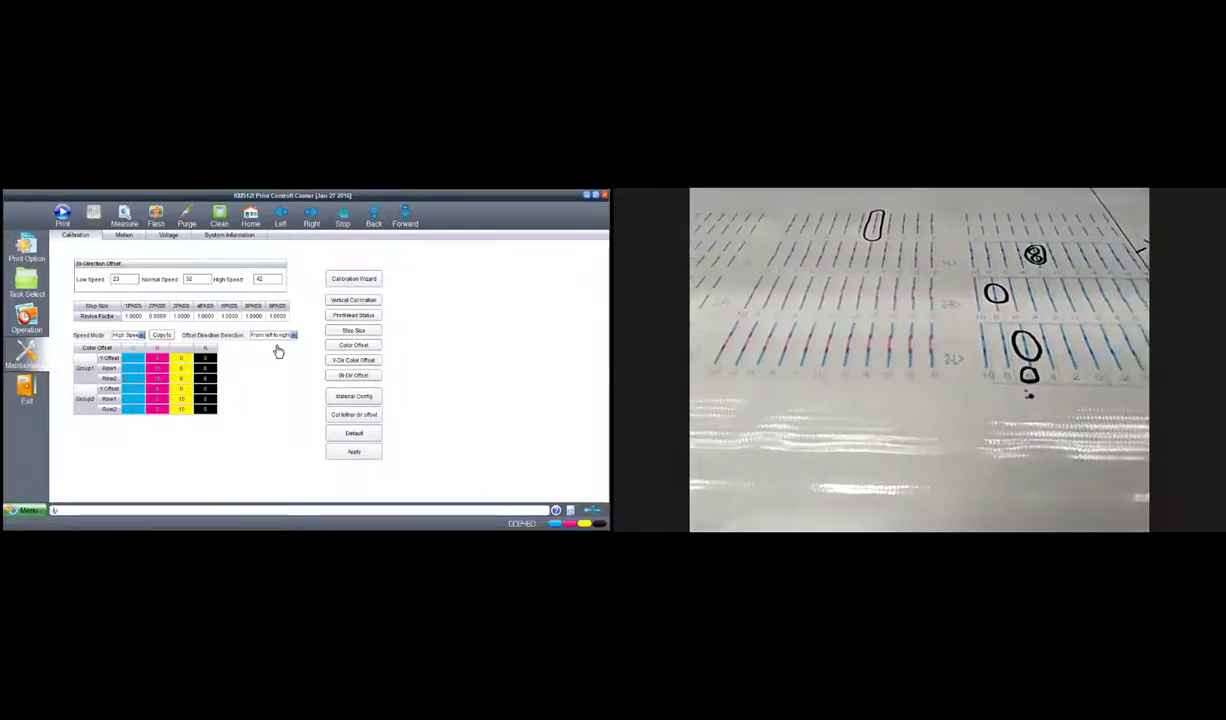
Step: Set the current task's print speed to Low and its print direction to Right
click(25, 316)
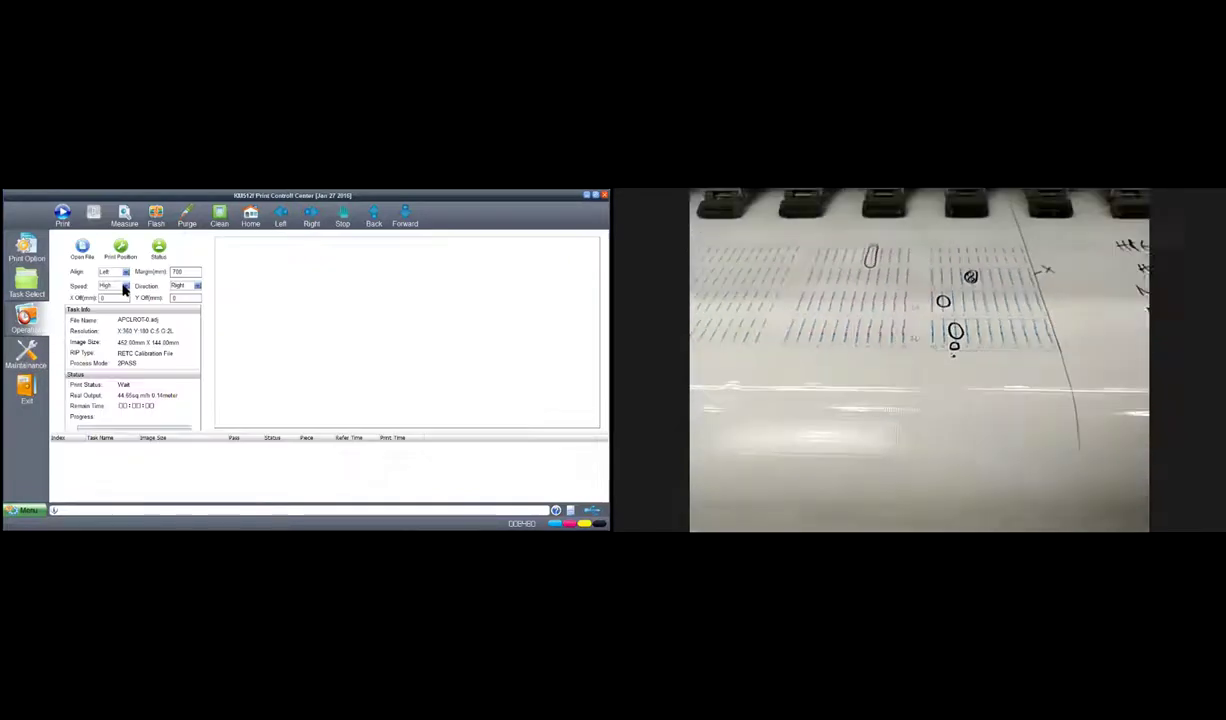
click(124, 286)
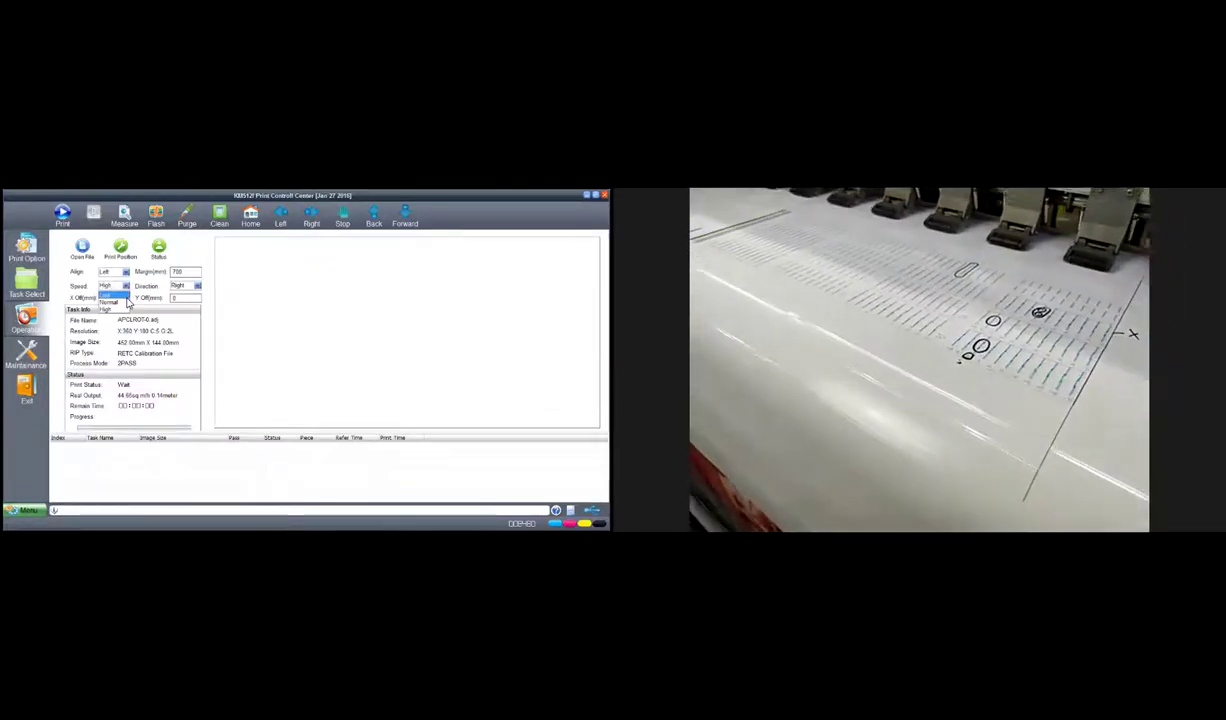
click(108, 294)
click(188, 286)
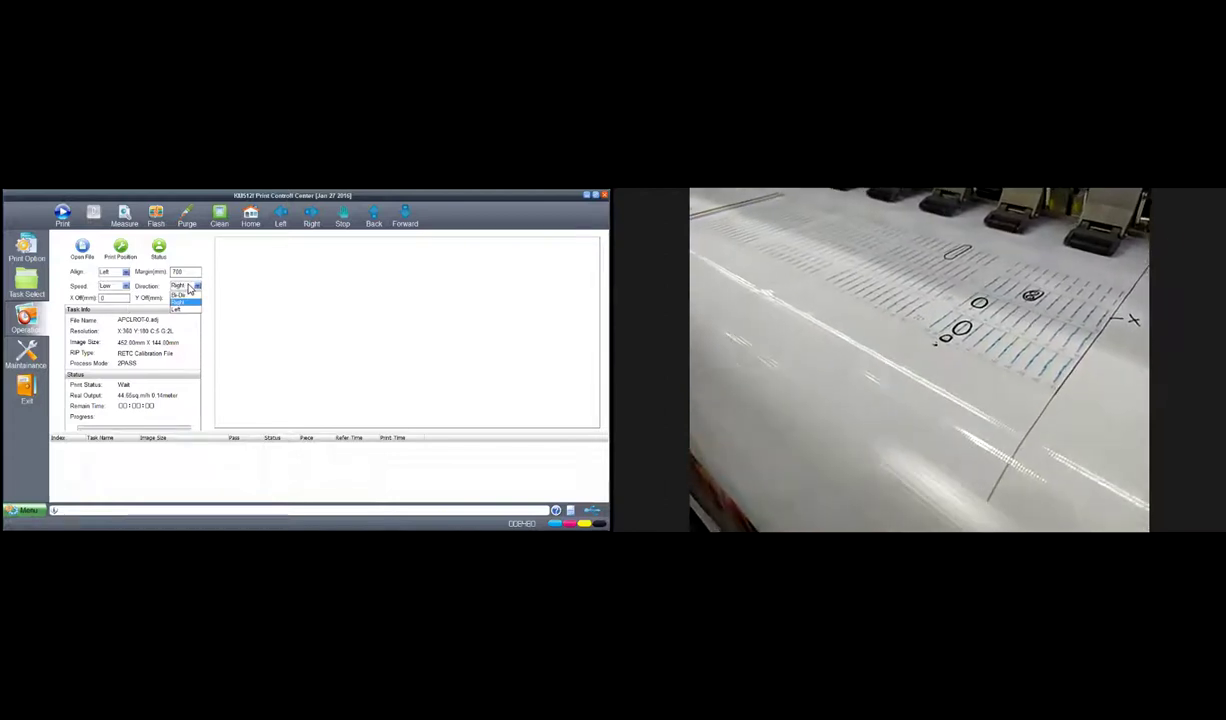
click(180, 302)
click(188, 286)
click(180, 302)
Step: Choose the Low Speed mode with the From left to right offset direction for the color offset calibration, matching the task's print settings
click(26, 352)
click(273, 335)
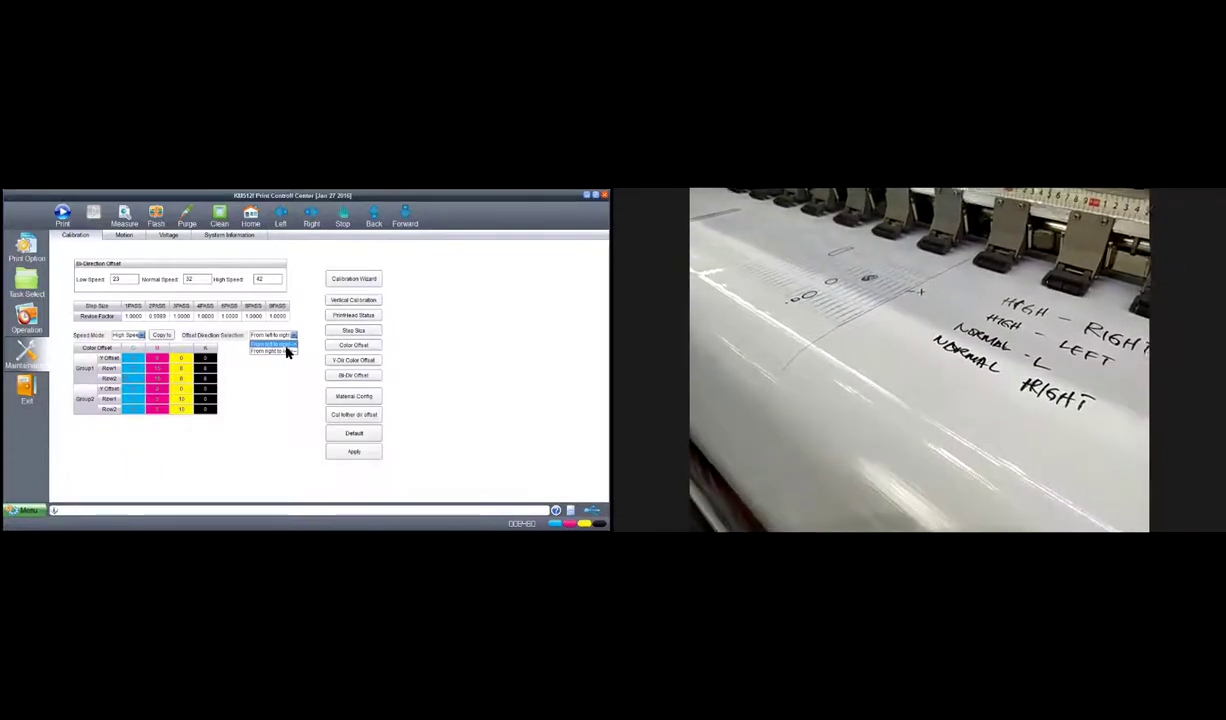
click(289, 350)
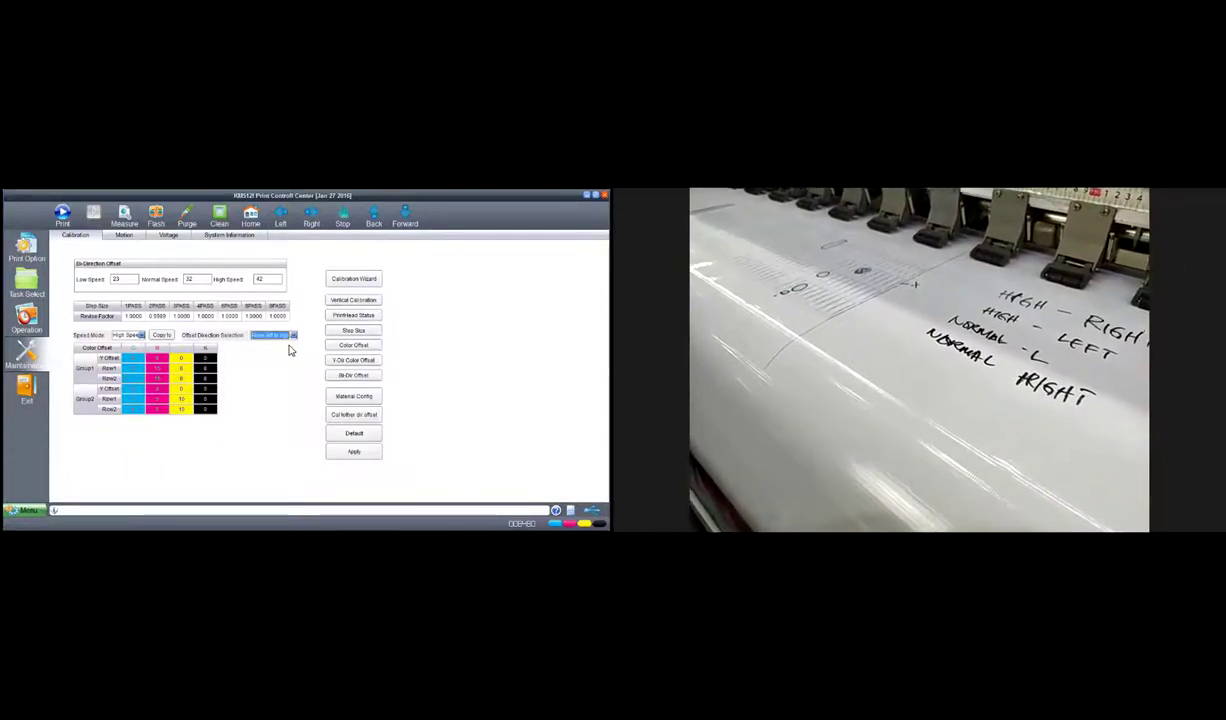
click(277, 337)
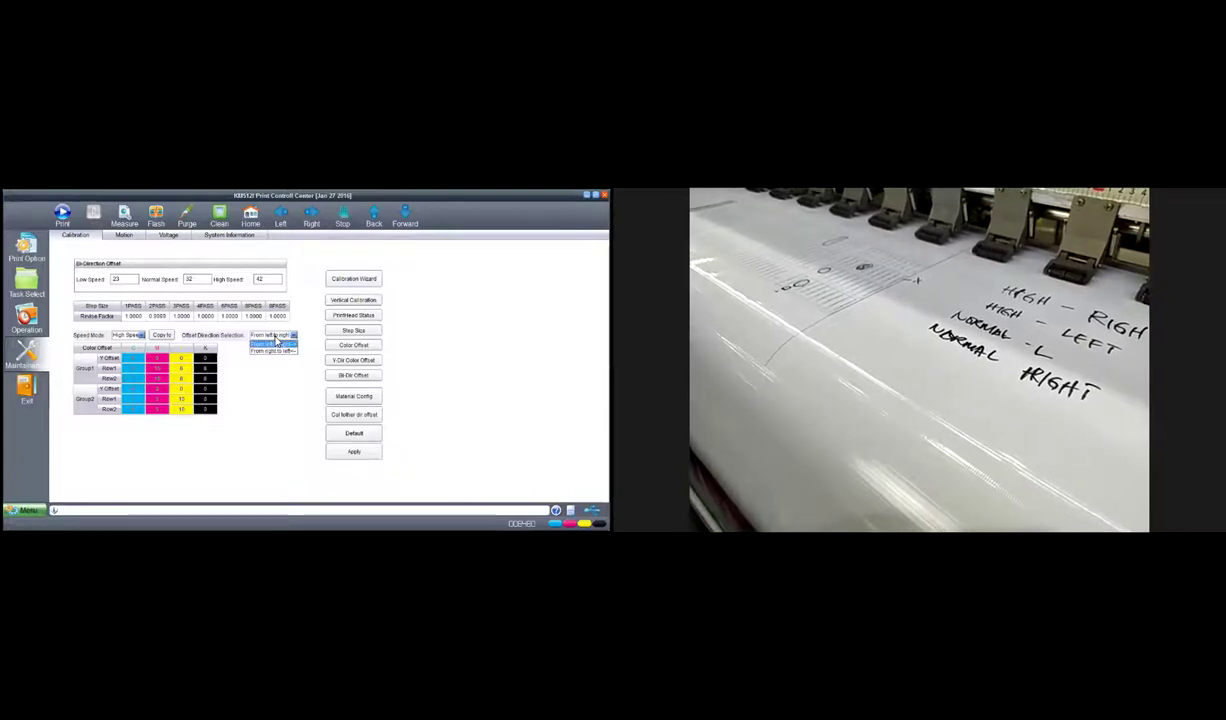
click(276, 341)
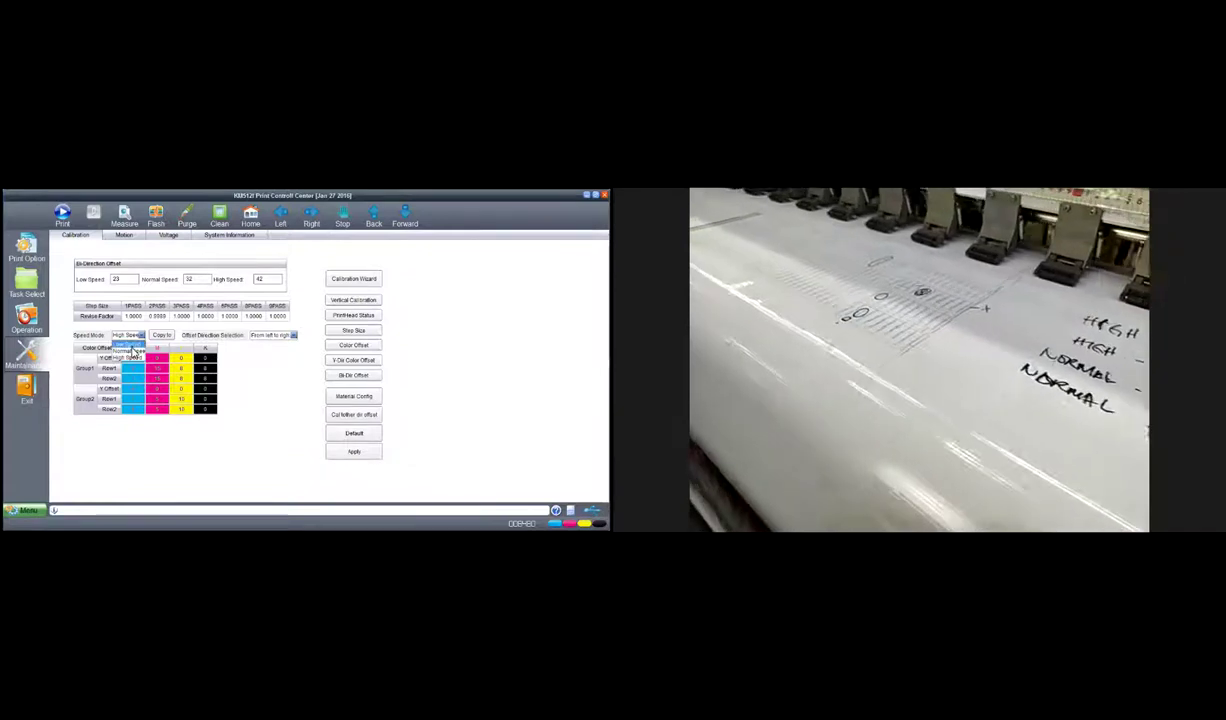
click(42, 314)
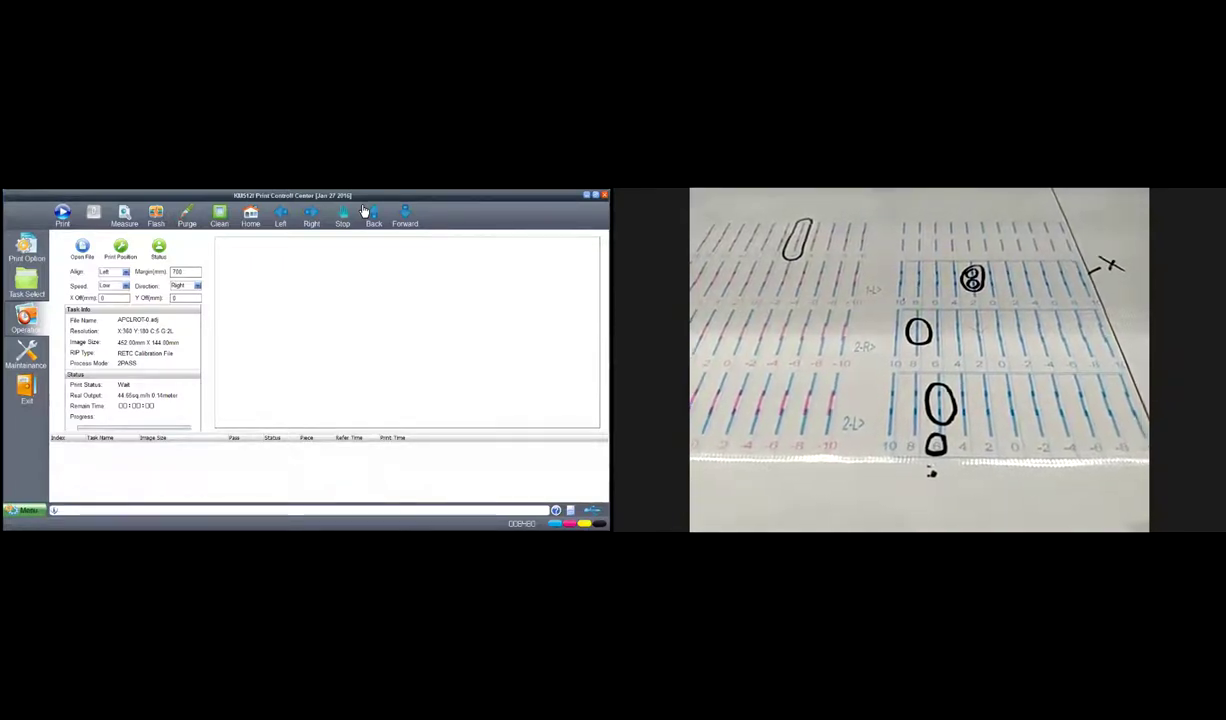
click(26, 352)
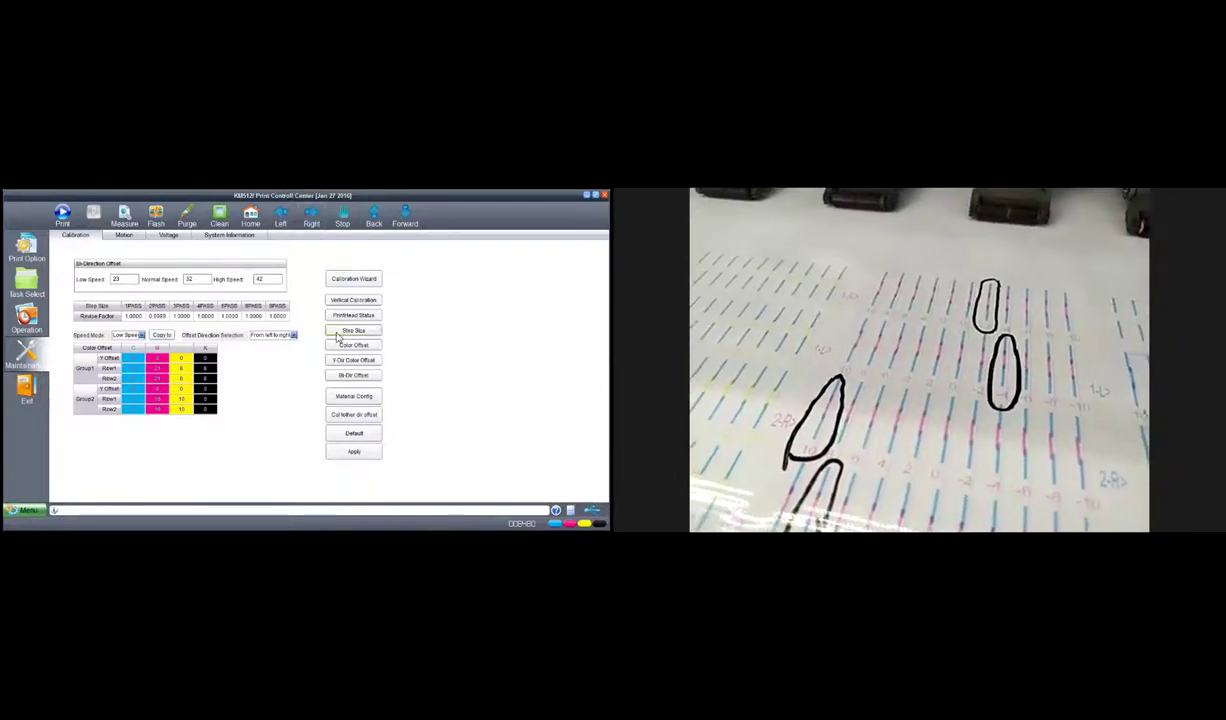
Step: Set the low-speed magenta offsets to 17 and 10 for Group1 Row1 and Row2 and 18 for both Group2 rows, and apply them
double_click(157, 368)
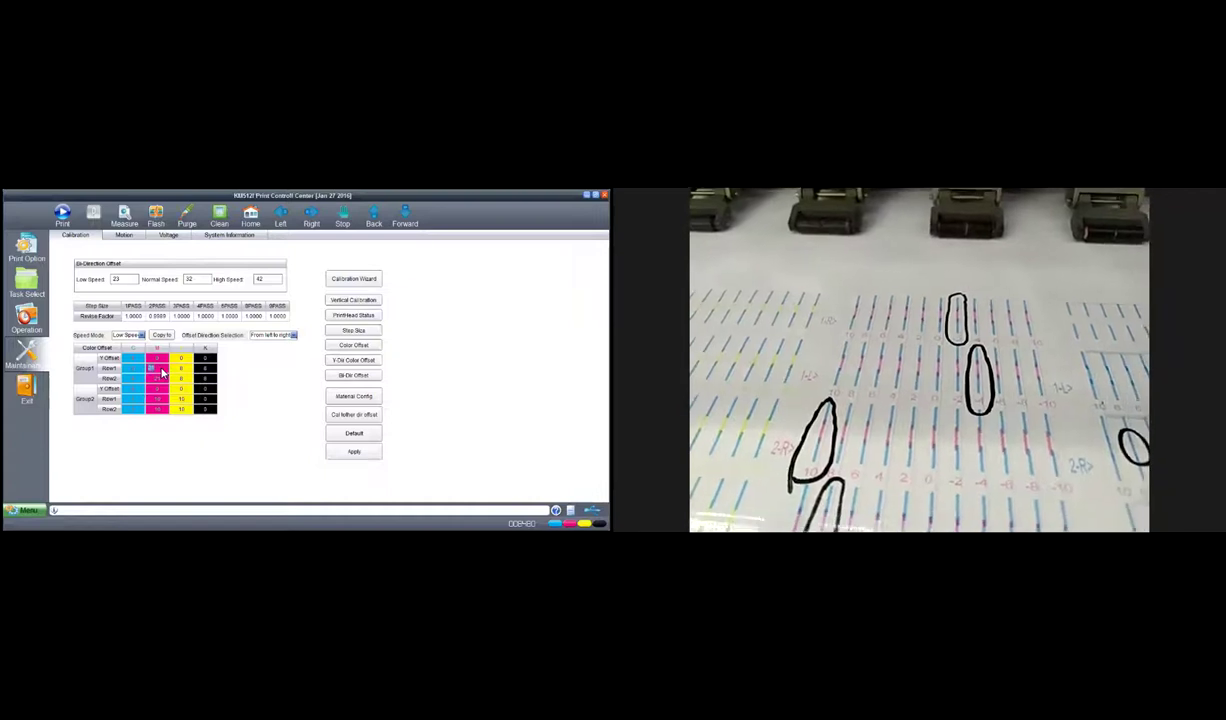
key(Return)
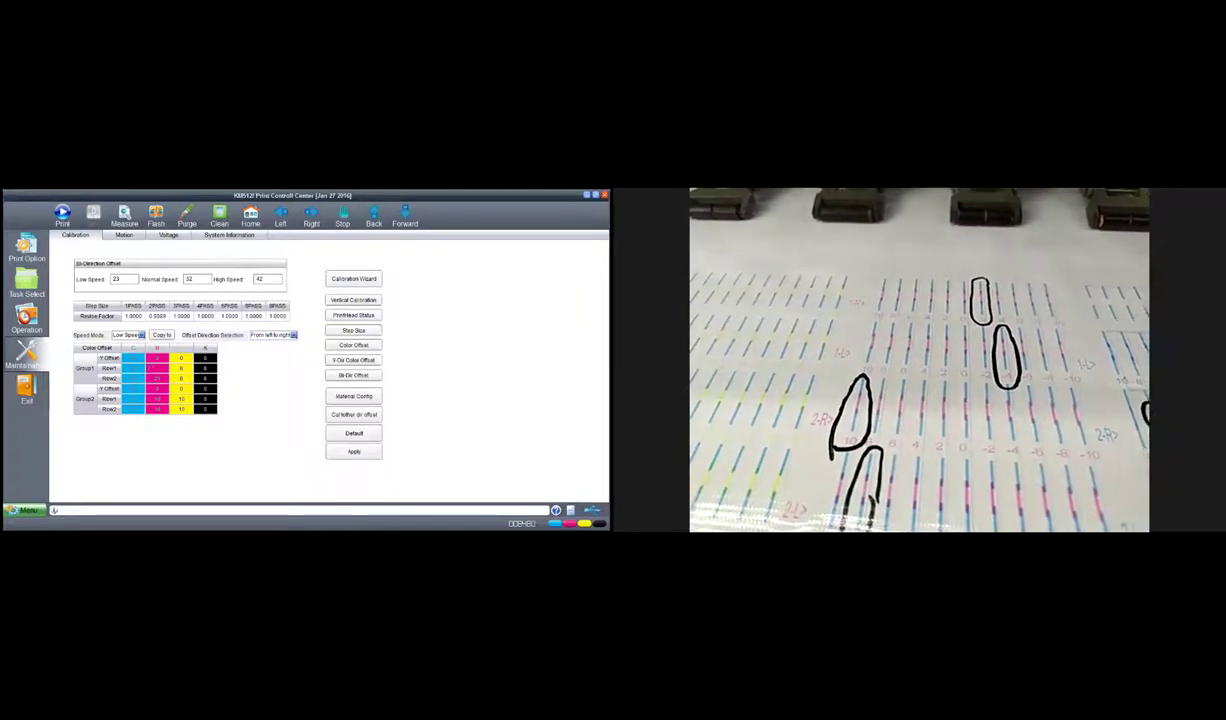
double_click(168, 381)
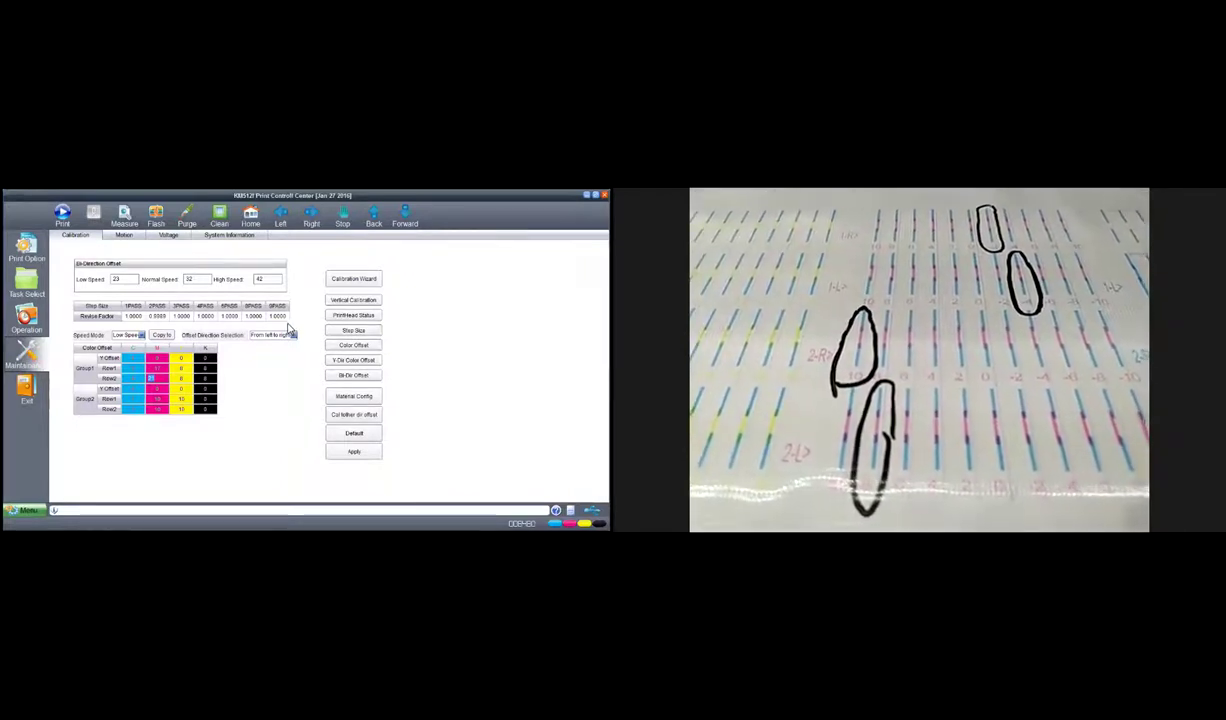
click(152, 380)
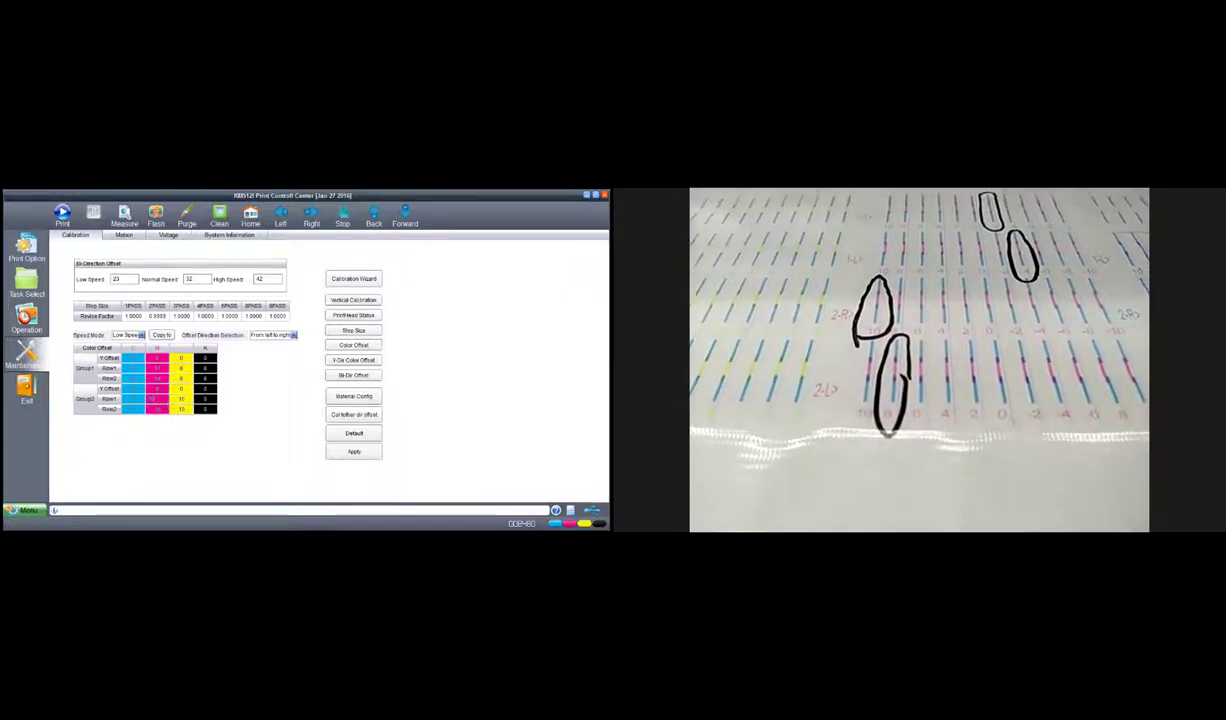
click(155, 411)
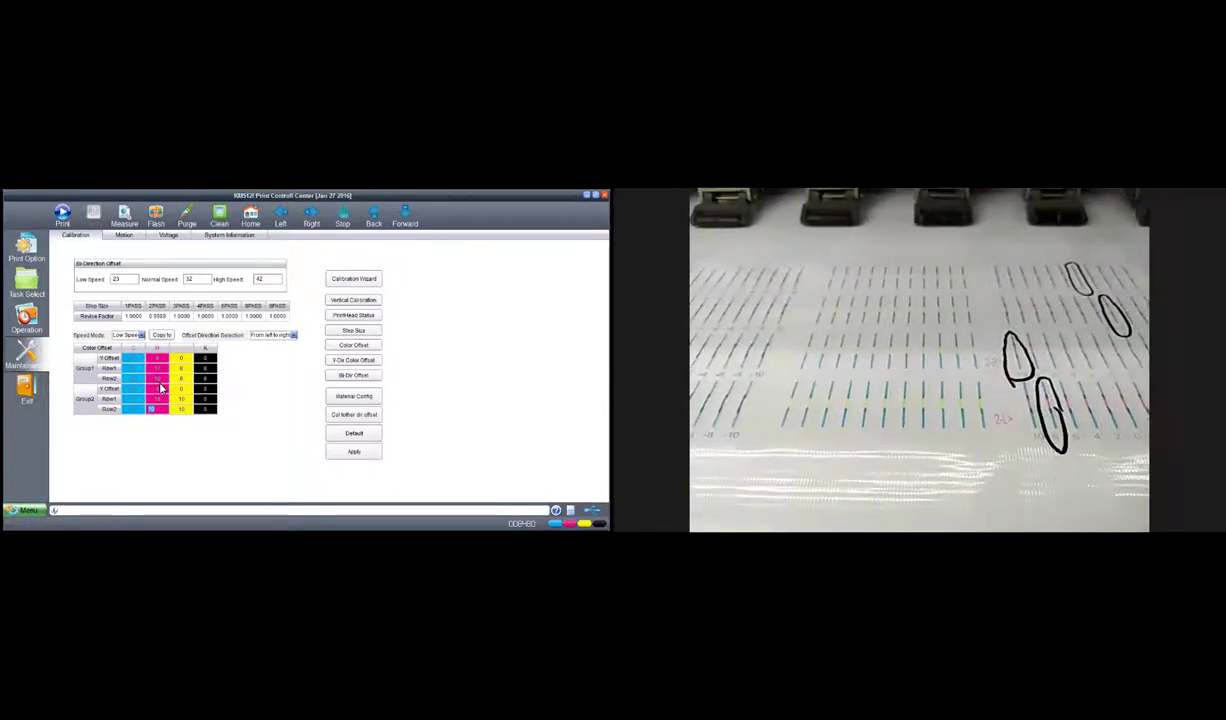
click(334, 455)
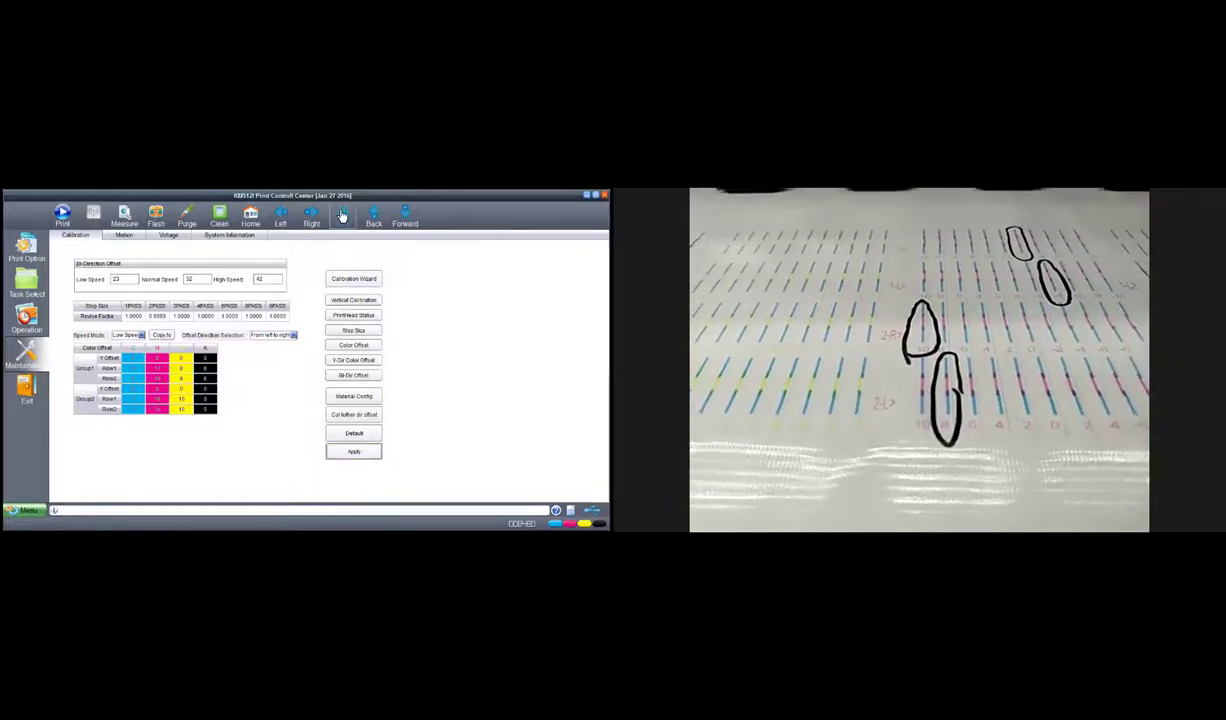
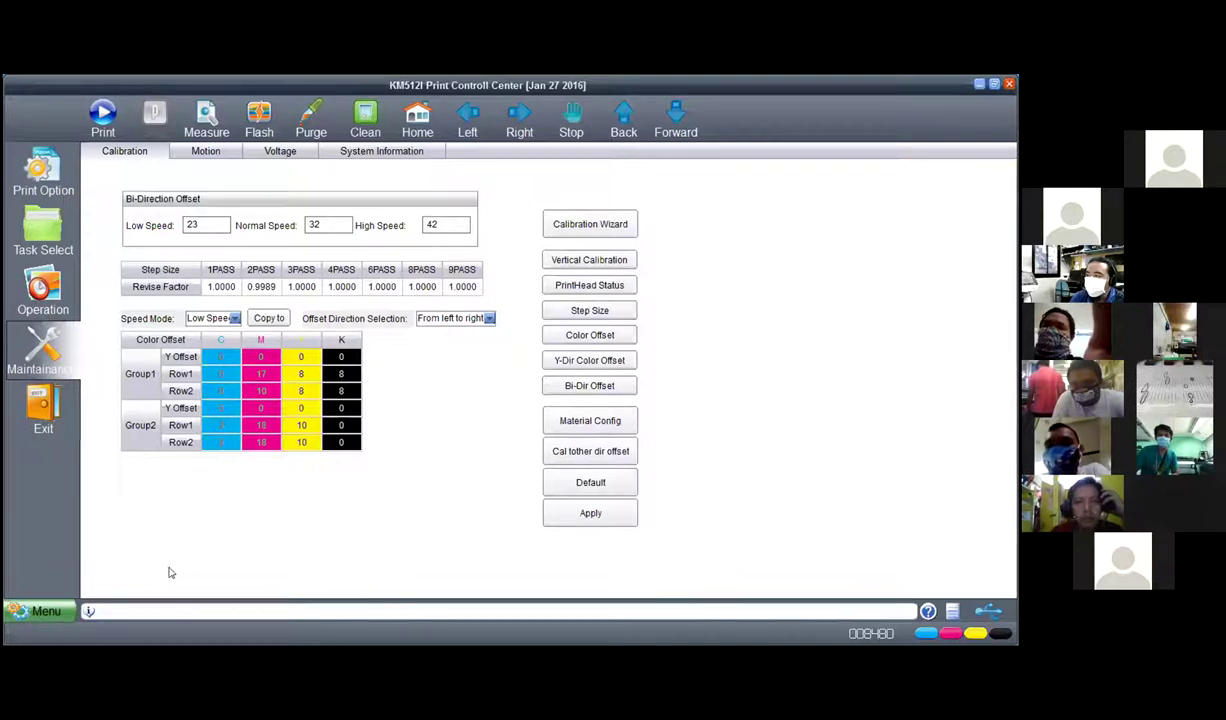
Step: Correct the low-speed magenta offset of Group1 Row2 to 17 and apply the calibration settings
click(18, 606)
click(248, 496)
click(590, 513)
click(262, 391)
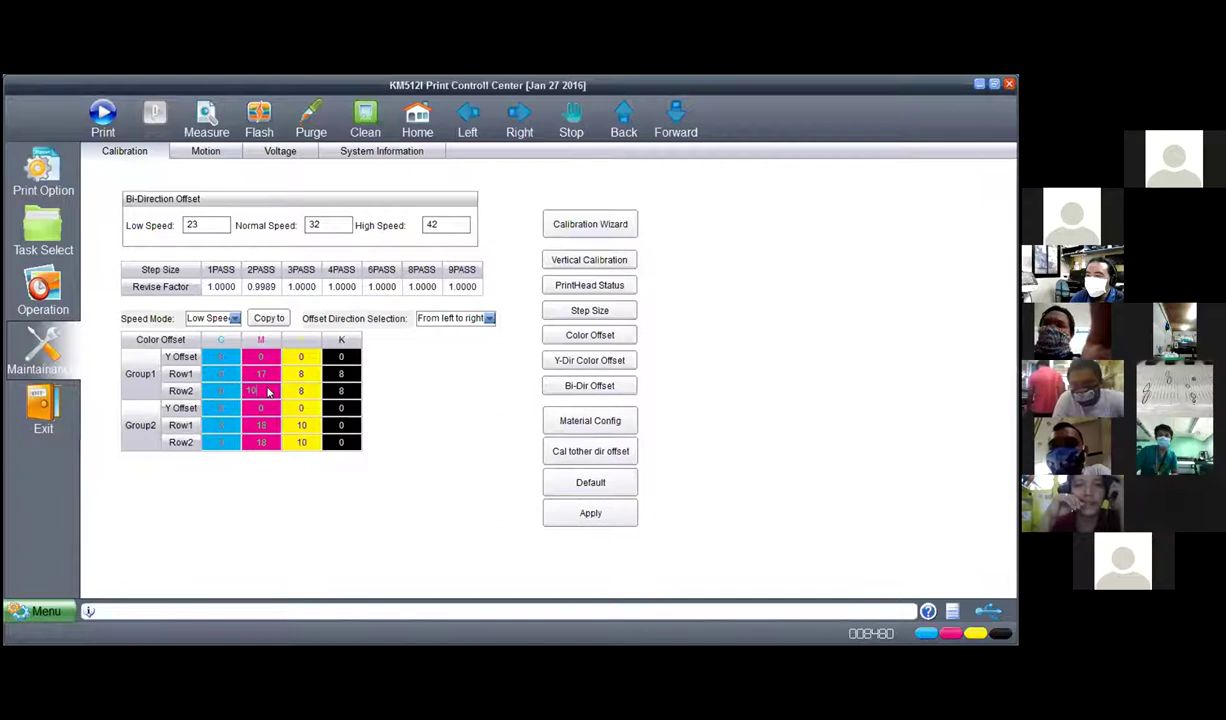
text(17)
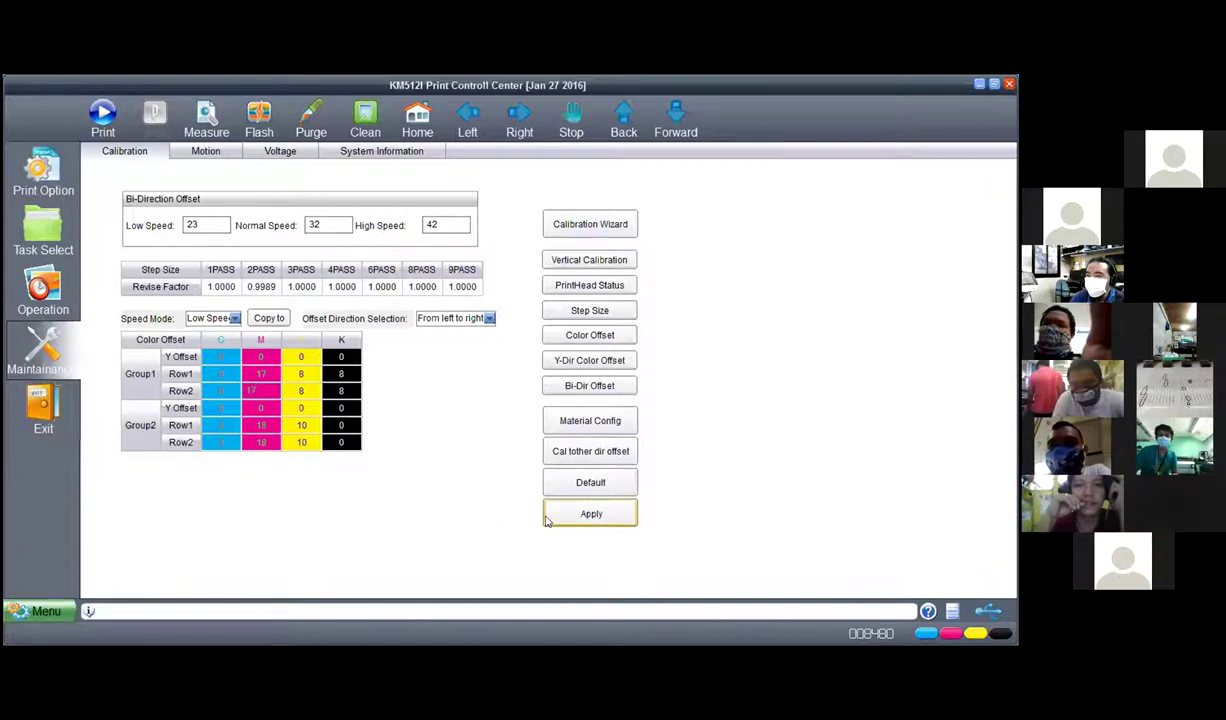
click(575, 514)
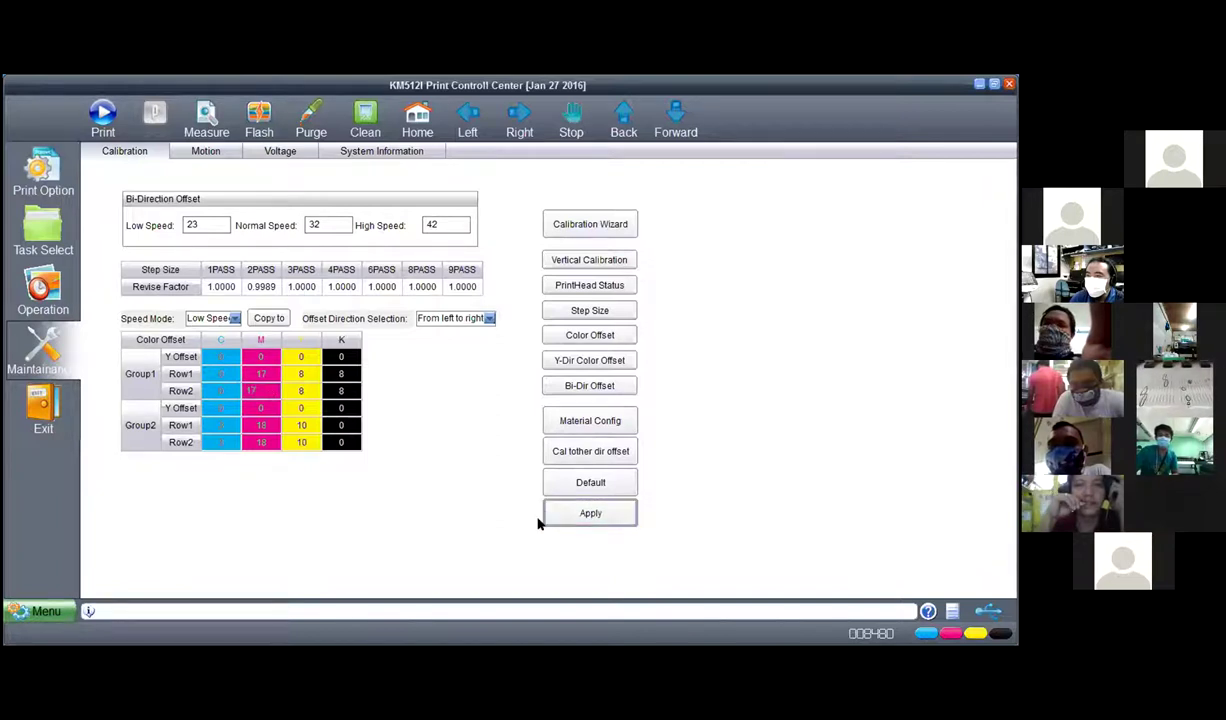
click(612, 521)
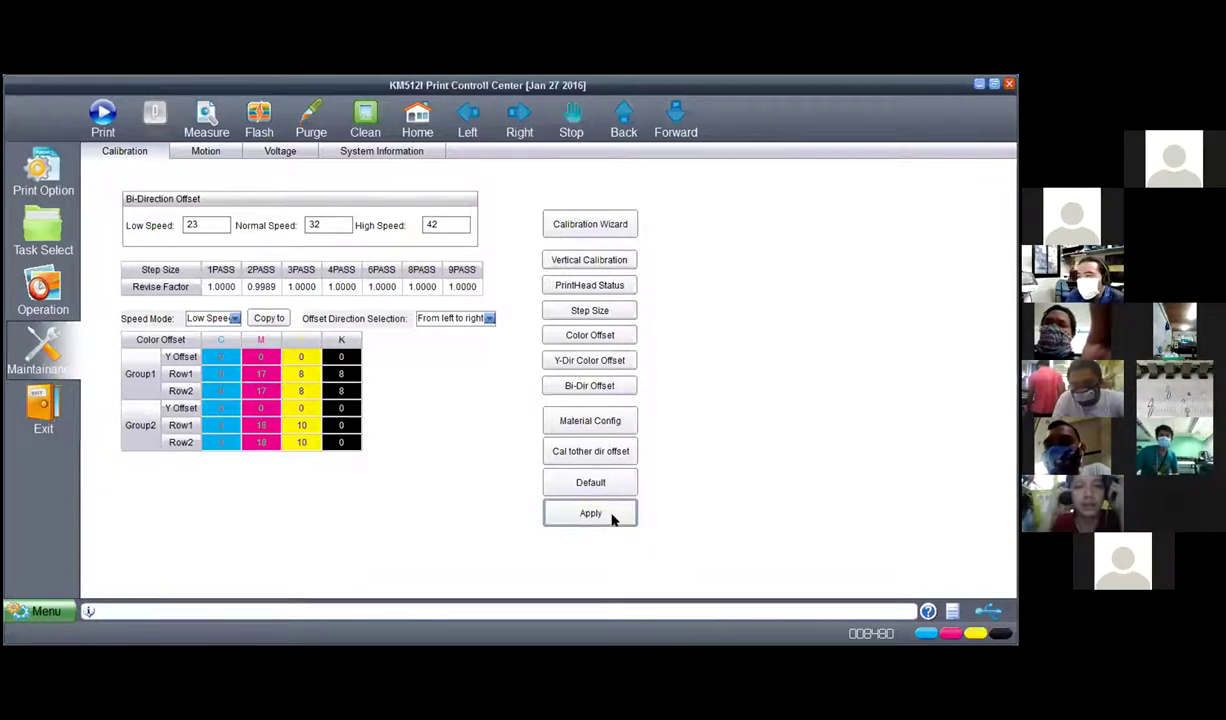
Step: Check the current task's print speed and direction, and apply the low-speed calibration settings again
click(60, 300)
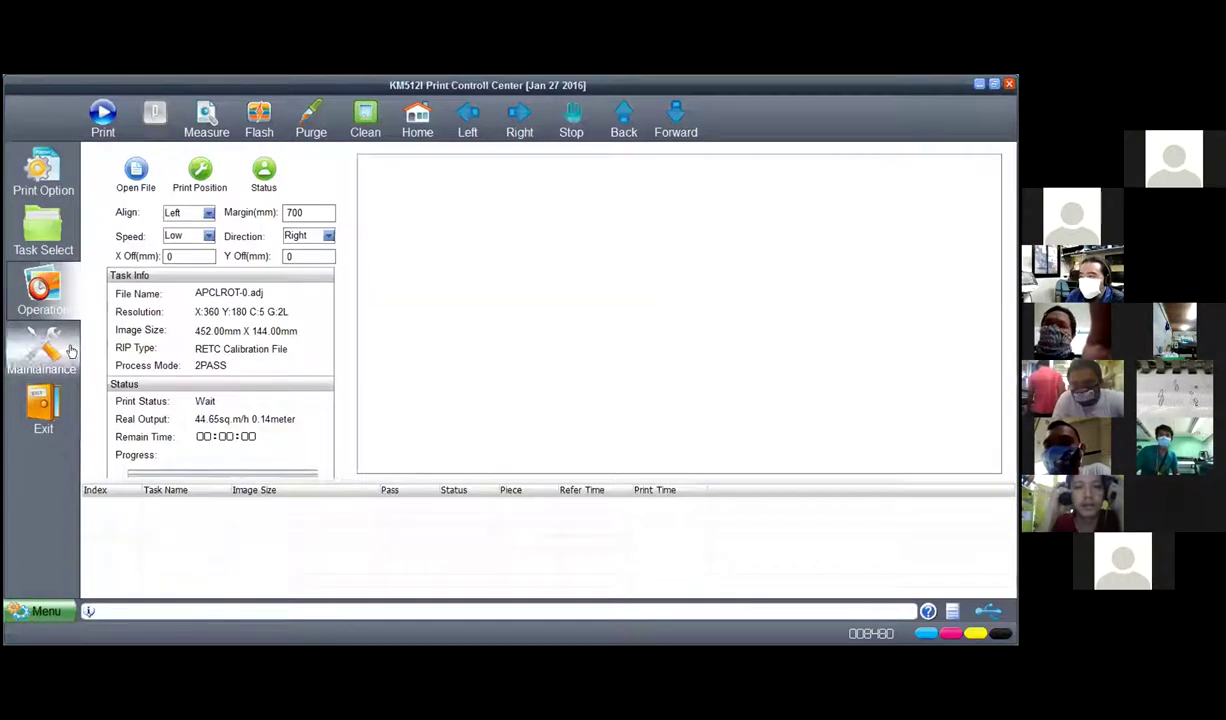
click(65, 340)
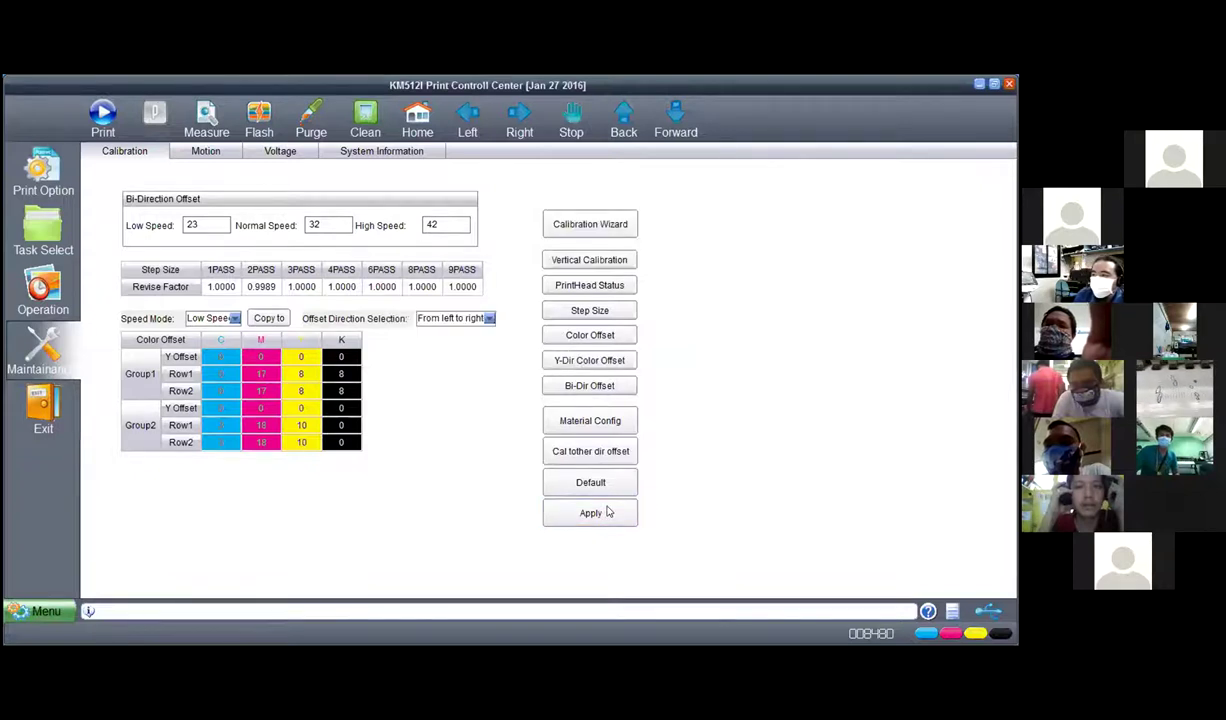
click(580, 518)
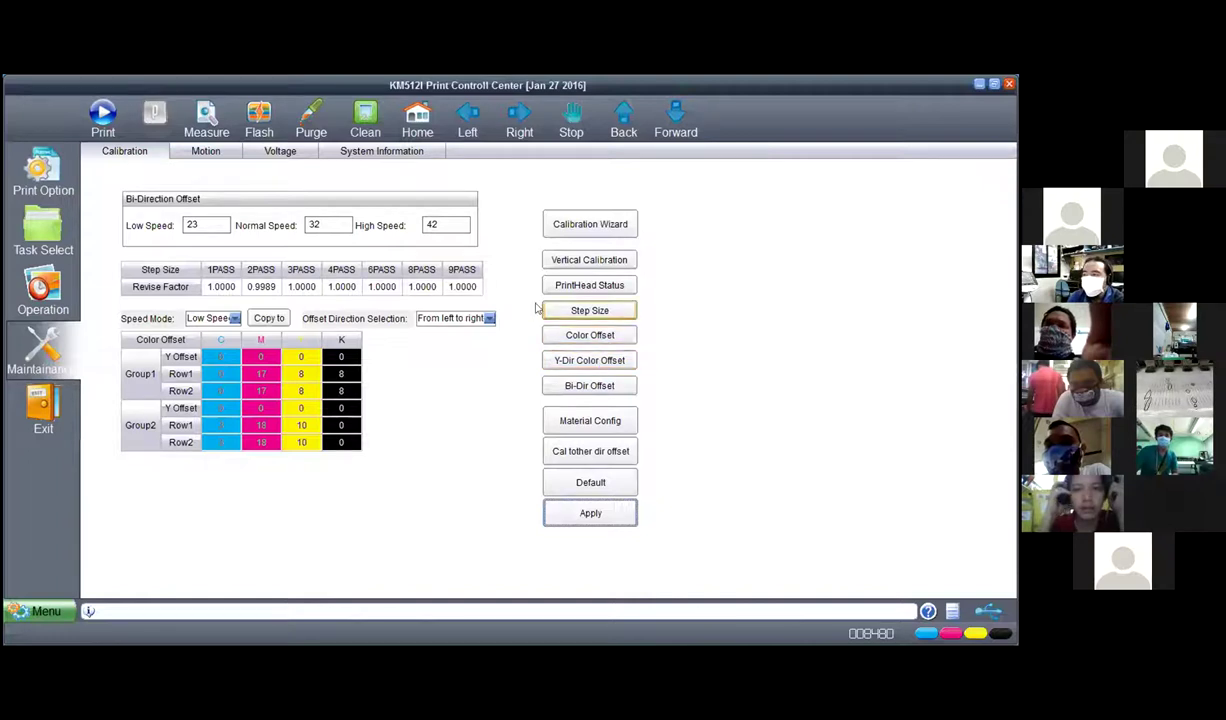
Step: Set the print margin to 1500 mm and print the color offset pattern for low speed, left to right
click(43, 292)
double_click(296, 212)
text(1500)
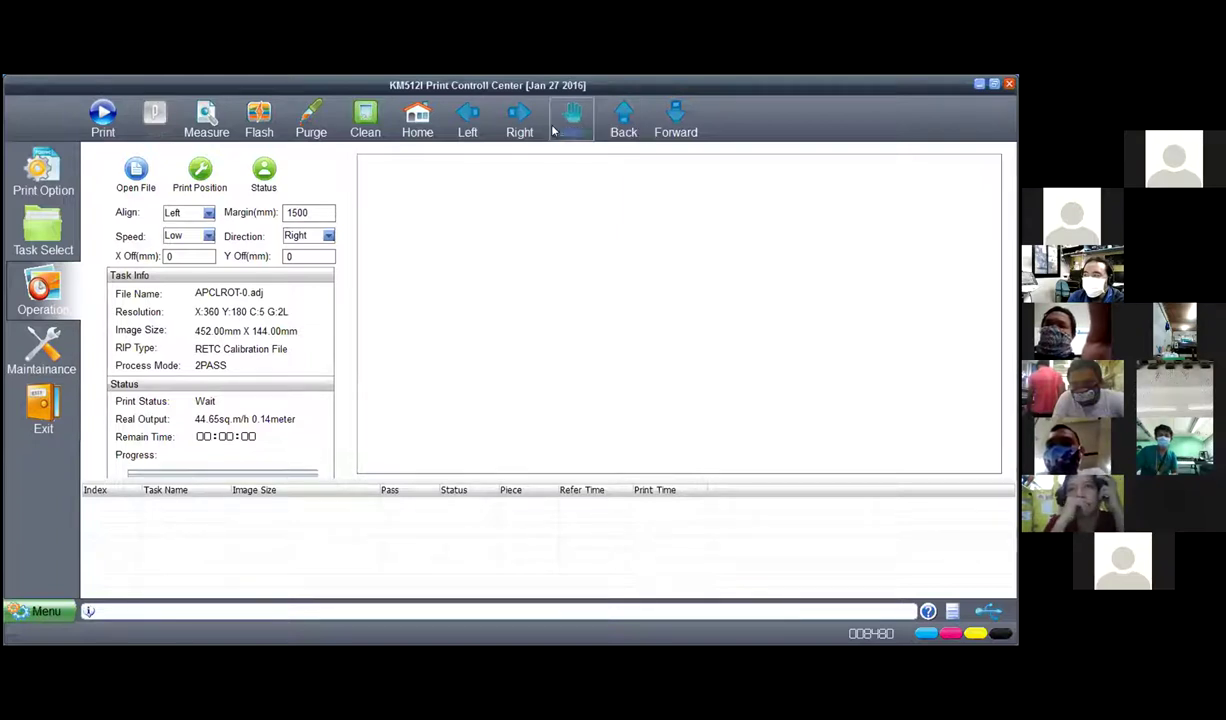
click(35, 358)
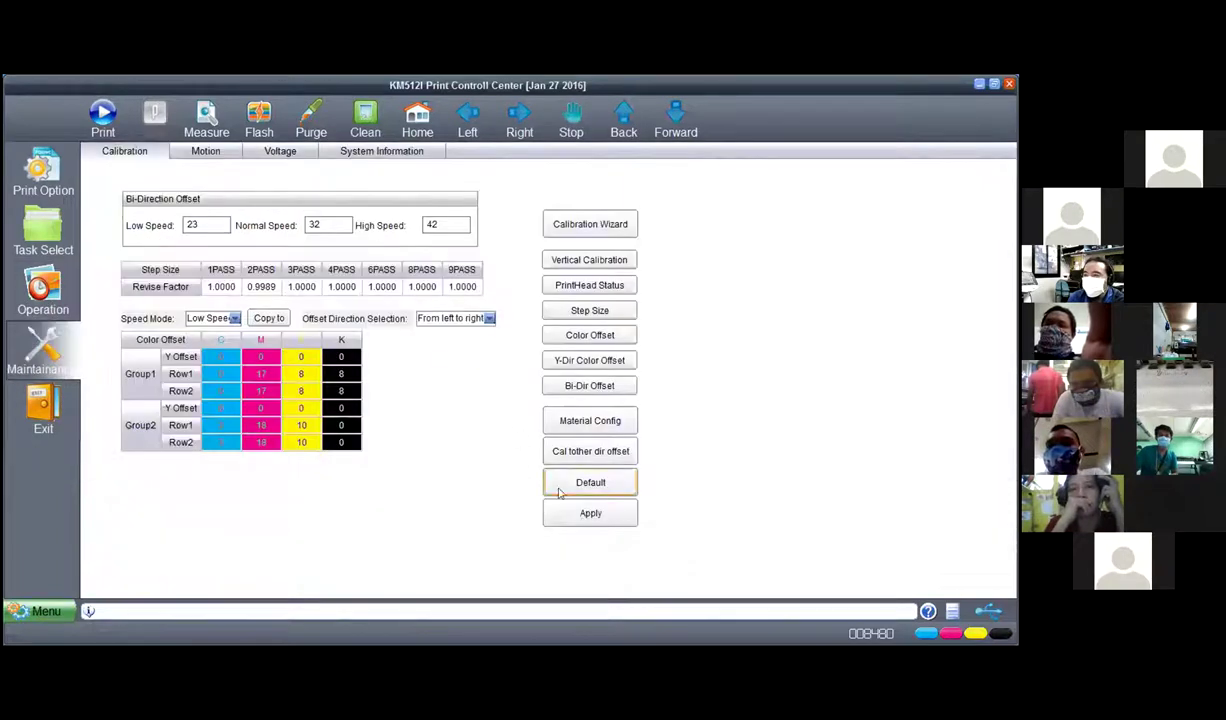
click(612, 336)
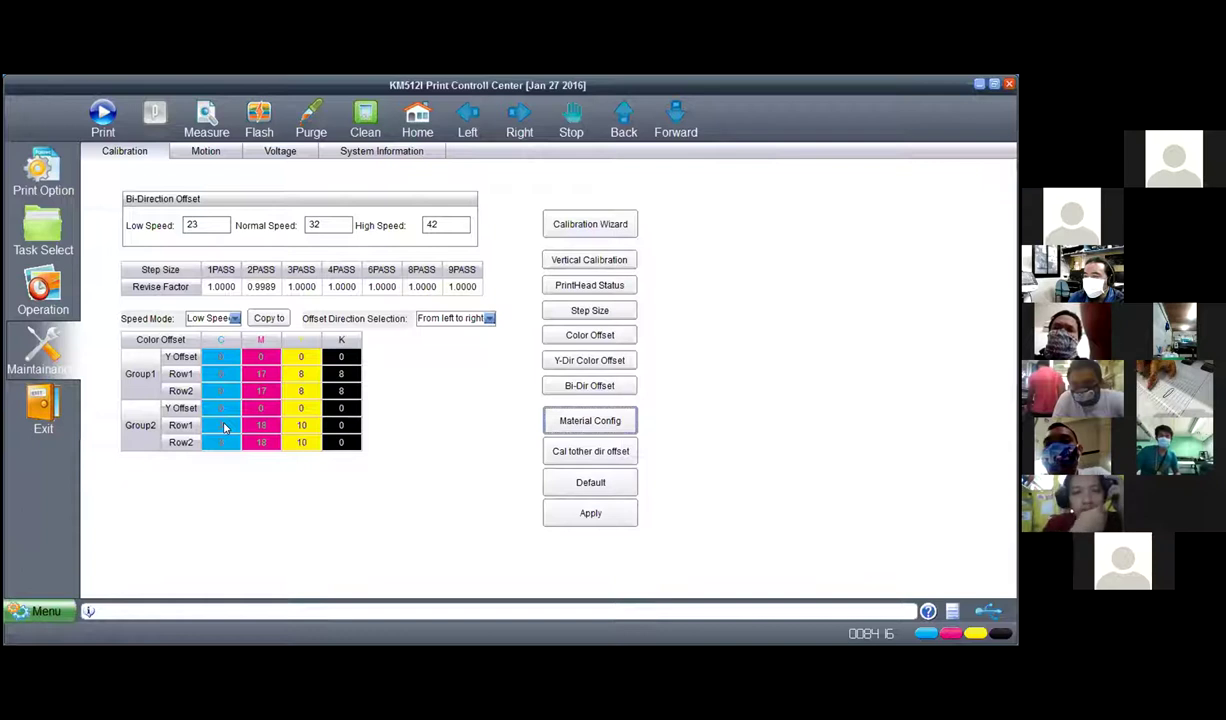
Step: Set the low-speed, left-to-right cyan offset of Group2 Row1 to 3, edit the one of Row2, and apply the calibration settings
click(224, 427)
text(3)
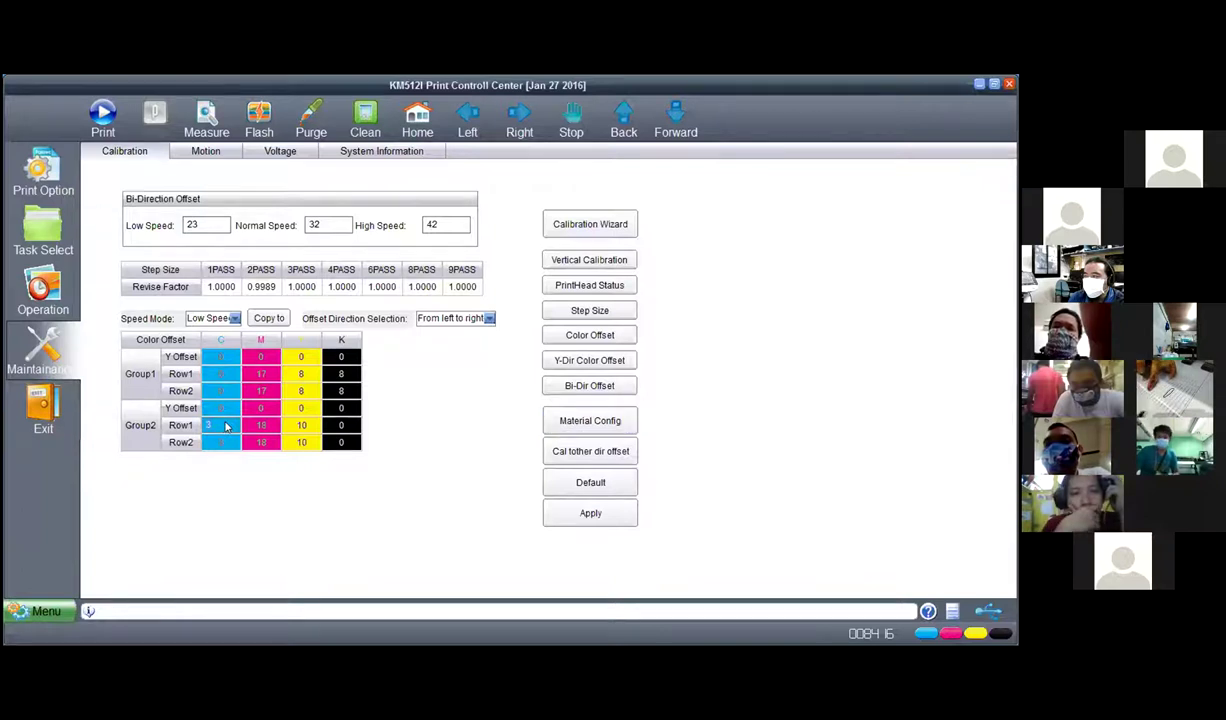
click(223, 443)
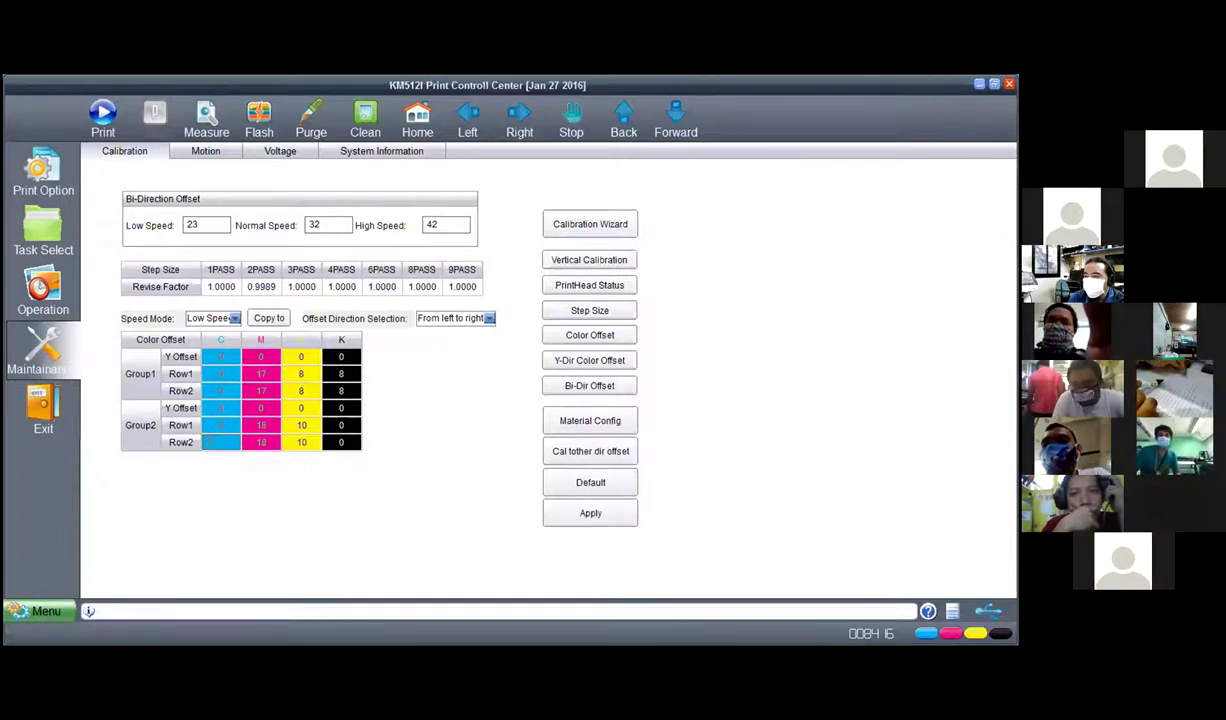
click(590, 514)
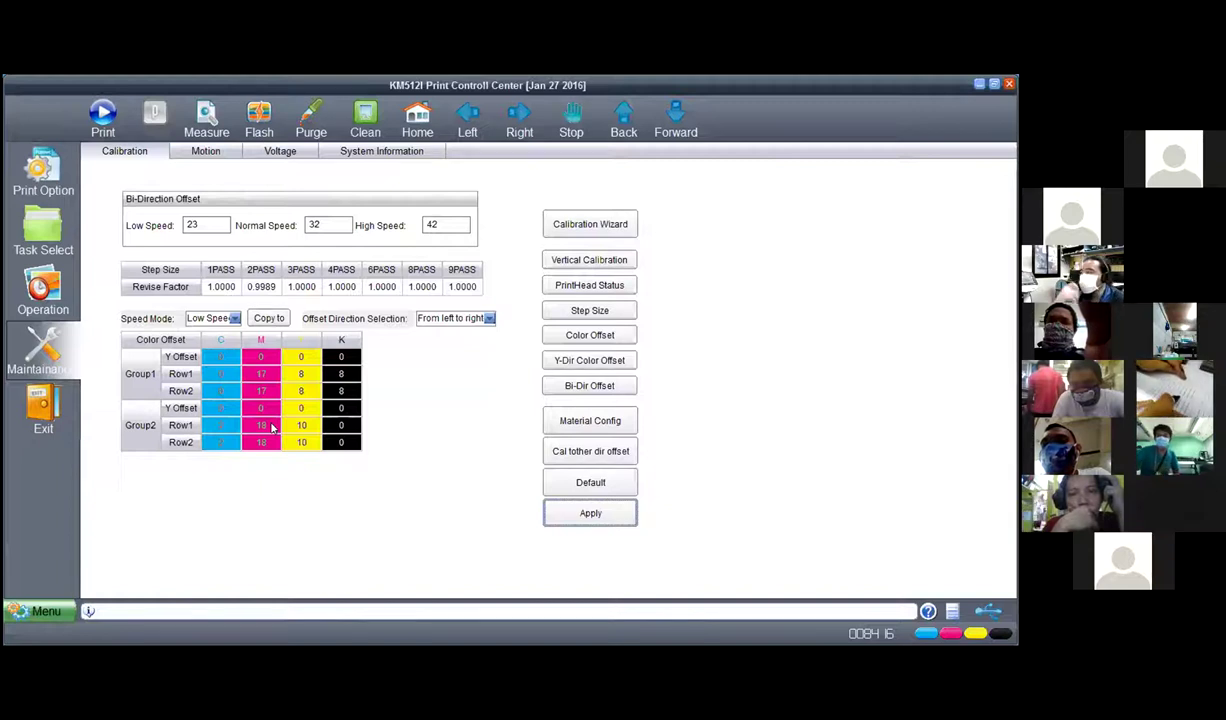
Step: Switch the offset direction to right to left, set the magenta offsets of both Group1 rows to -31, and apply them
double_click(271, 428)
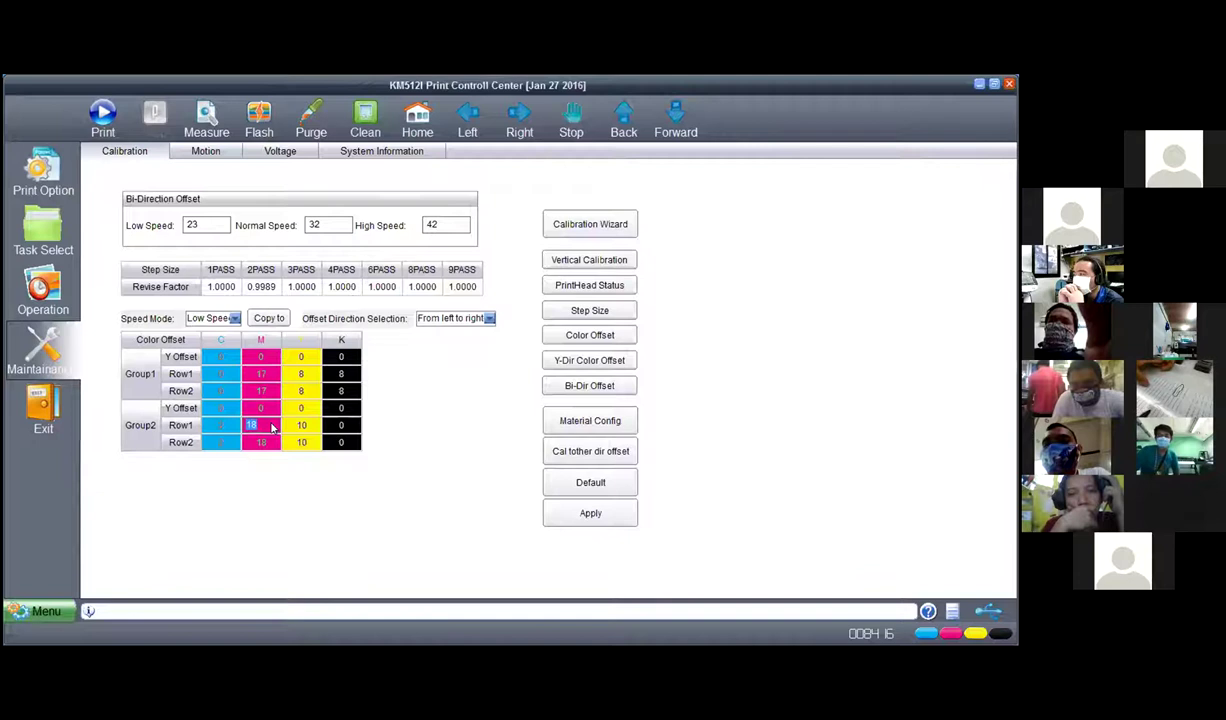
click(440, 318)
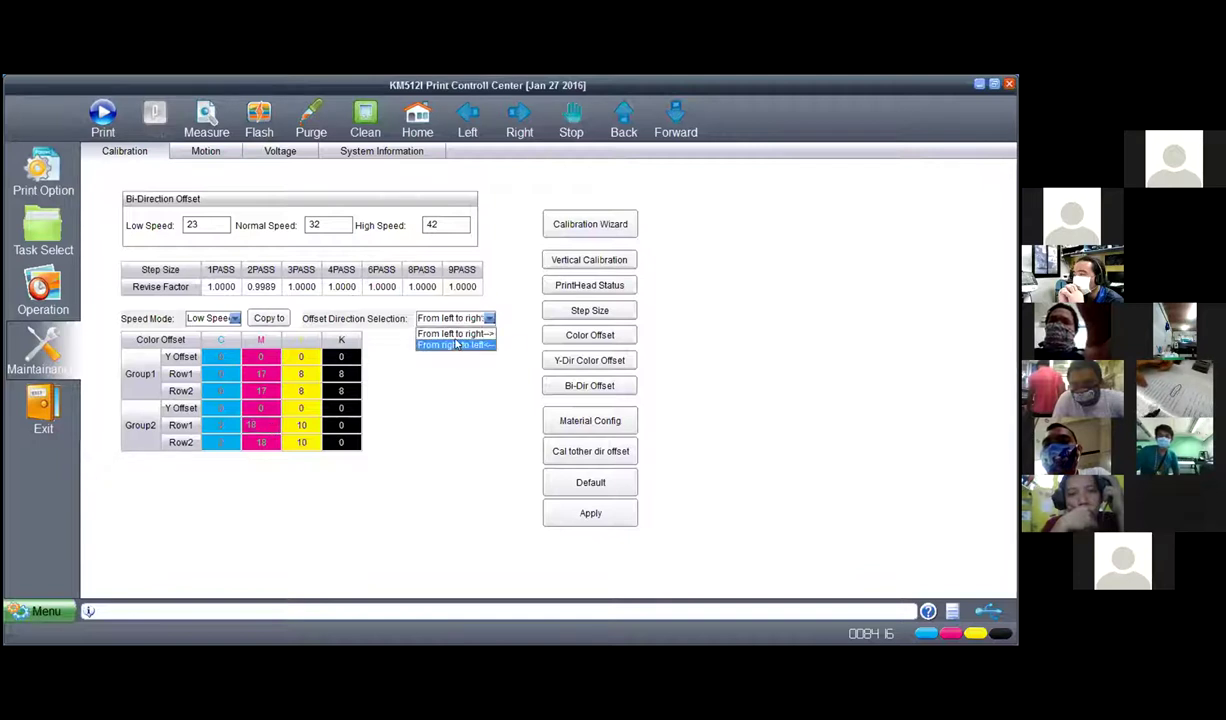
click(455, 344)
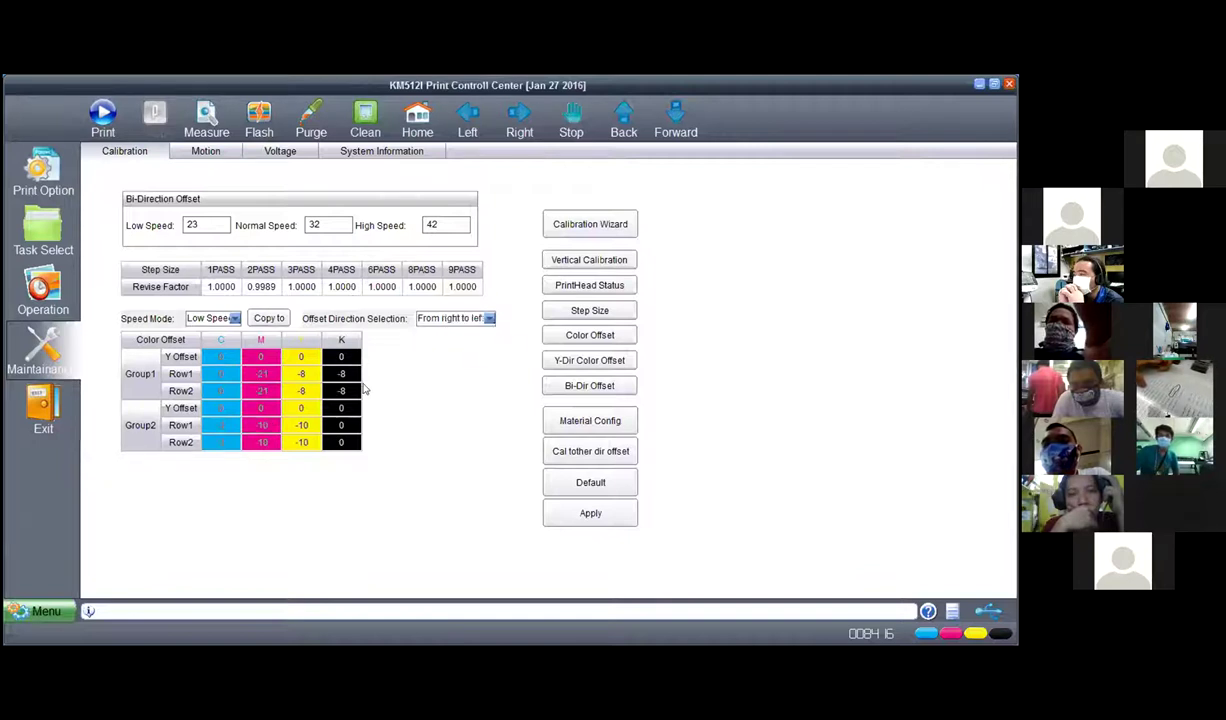
click(262, 374)
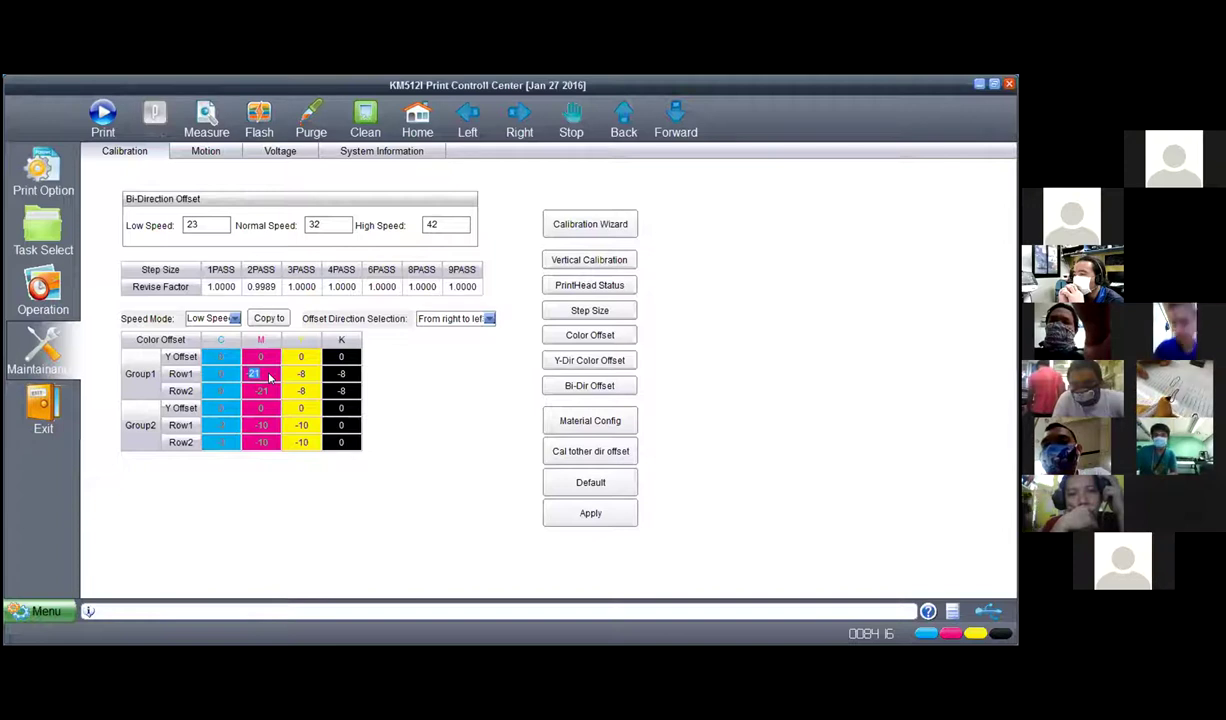
text(-3)
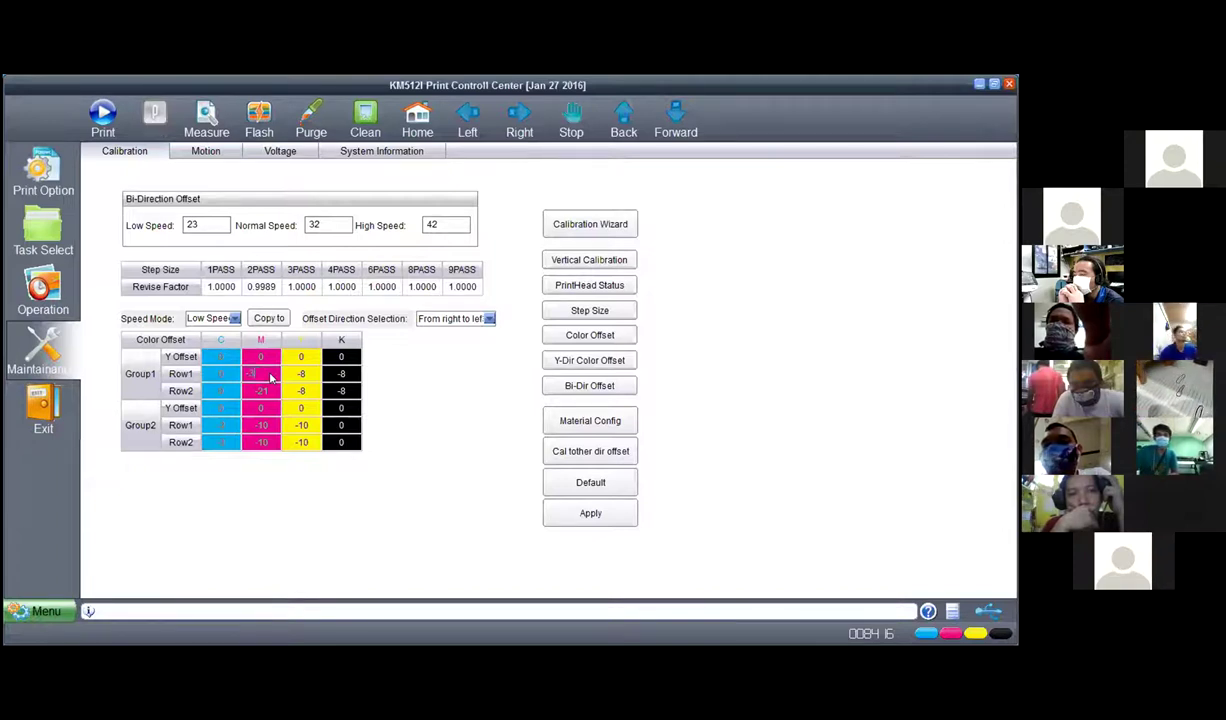
click(271, 392)
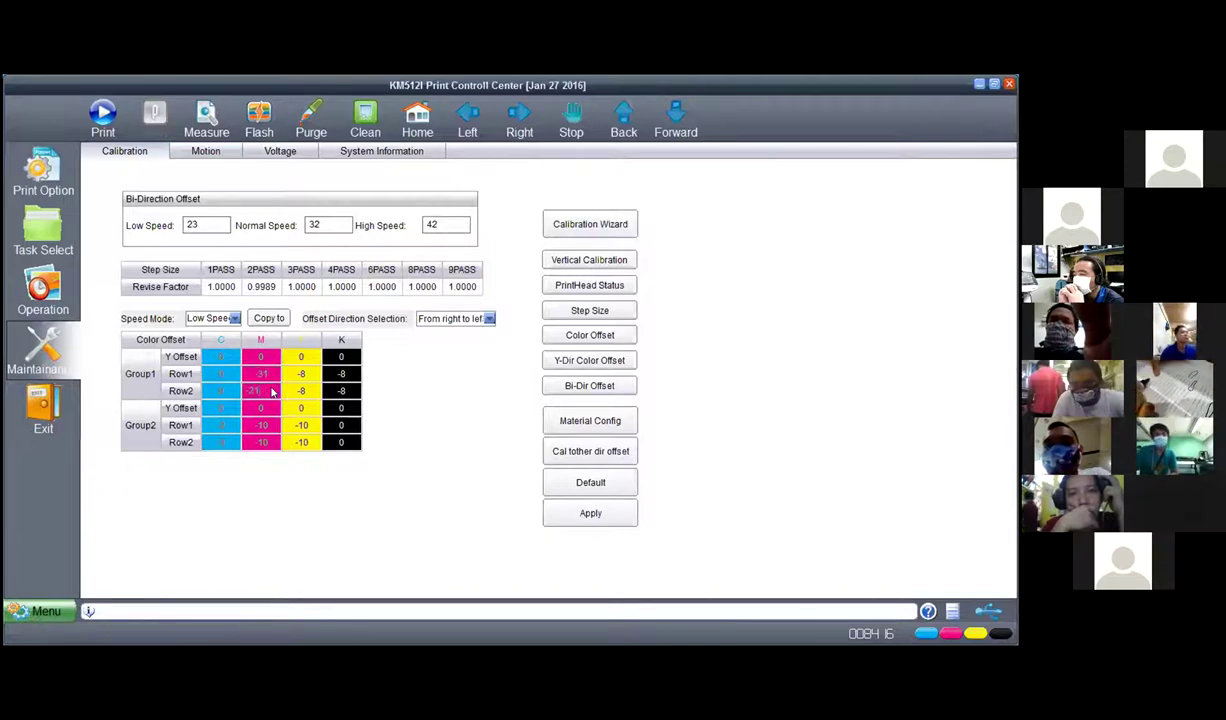
text(-31)
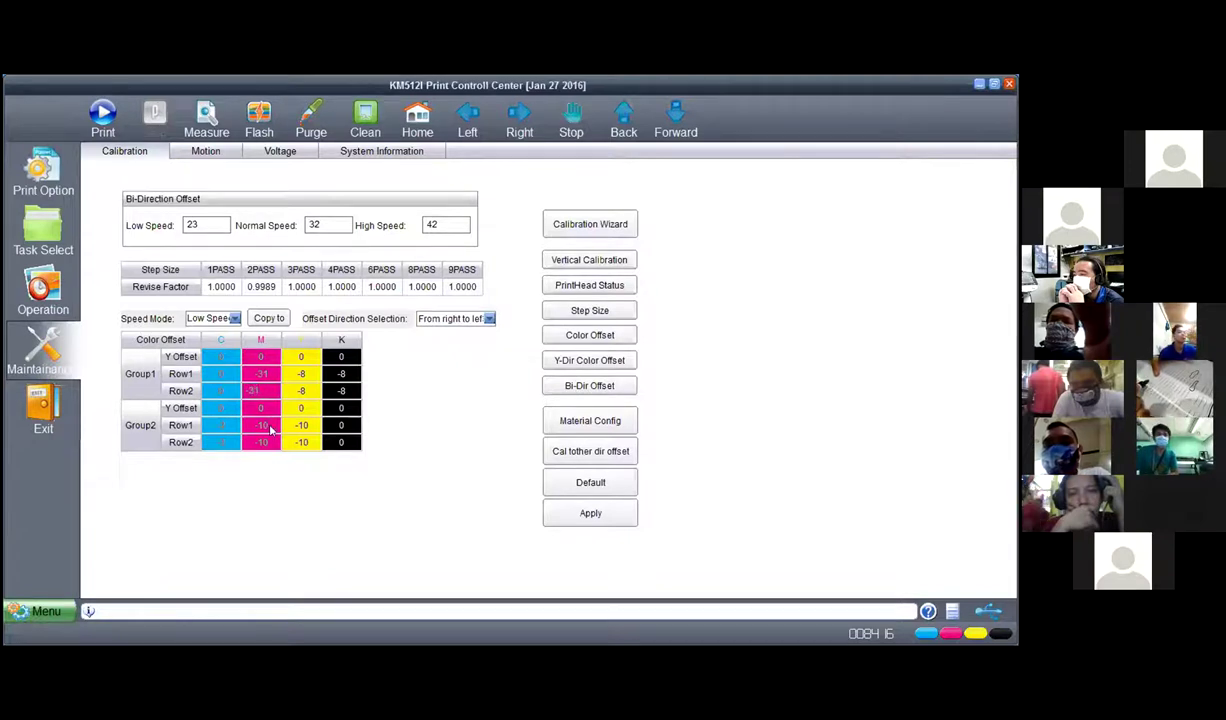
click(572, 514)
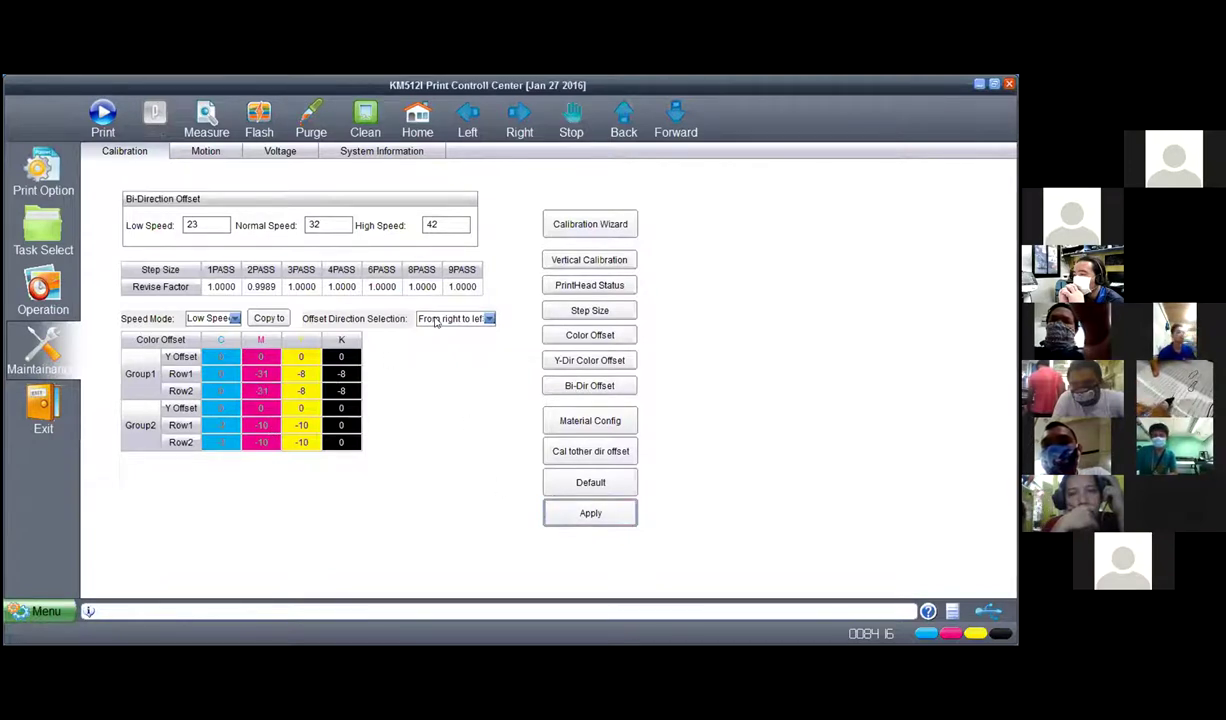
Step: Switch the offset direction back to left to right, set the magenta offsets of both Group2 rows to 12, and apply them
click(440, 318)
click(449, 338)
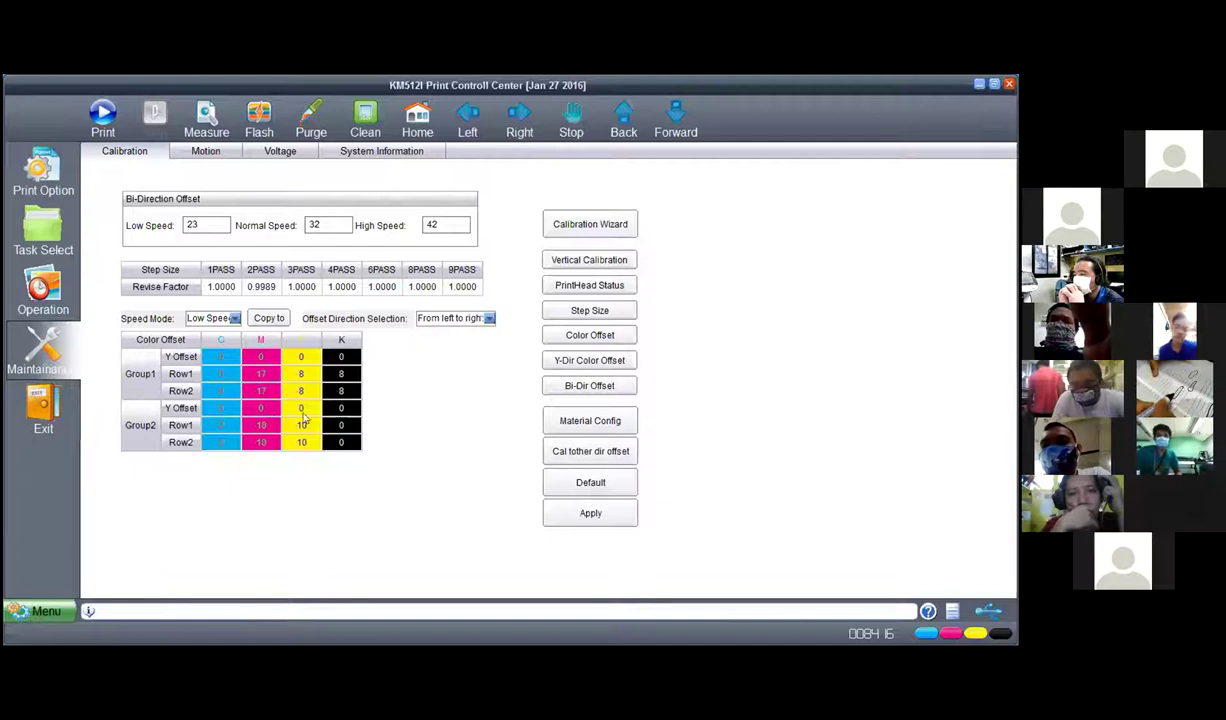
click(272, 425)
text(12)
click(270, 442)
text(12)
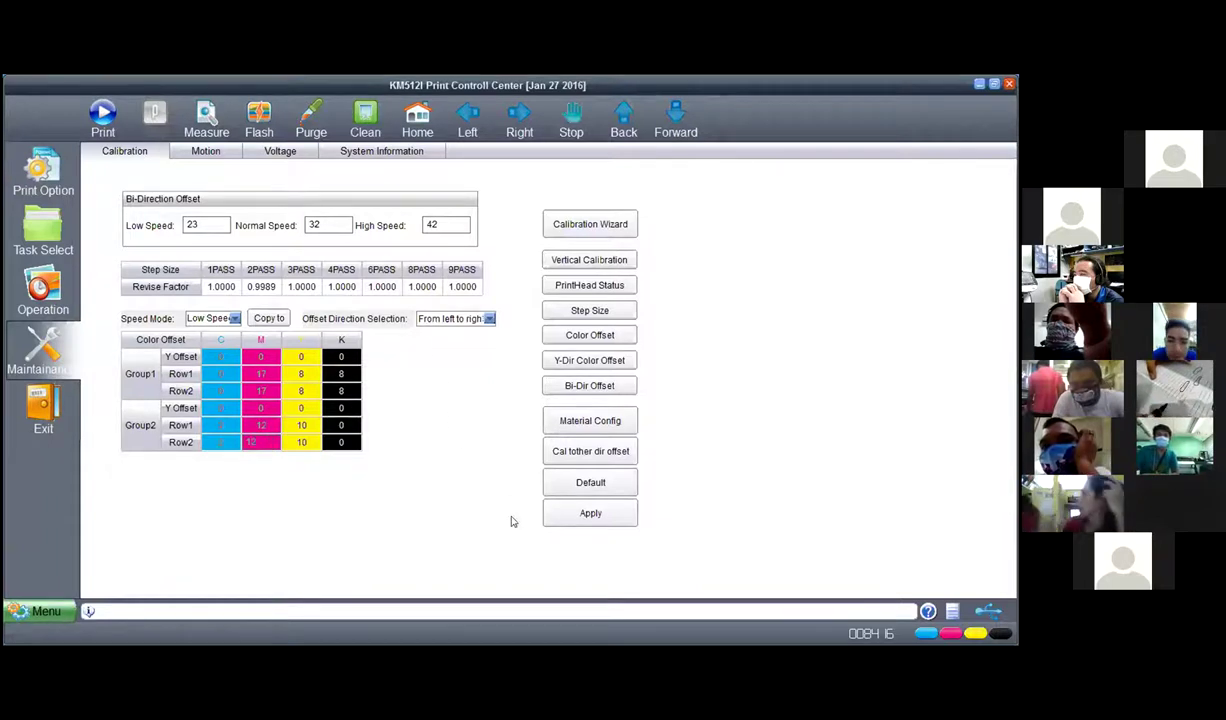
click(590, 513)
Step: For the right-to-left direction at low speed, change the magenta offsets of both Group2 rows and apply them
click(487, 318)
click(454, 332)
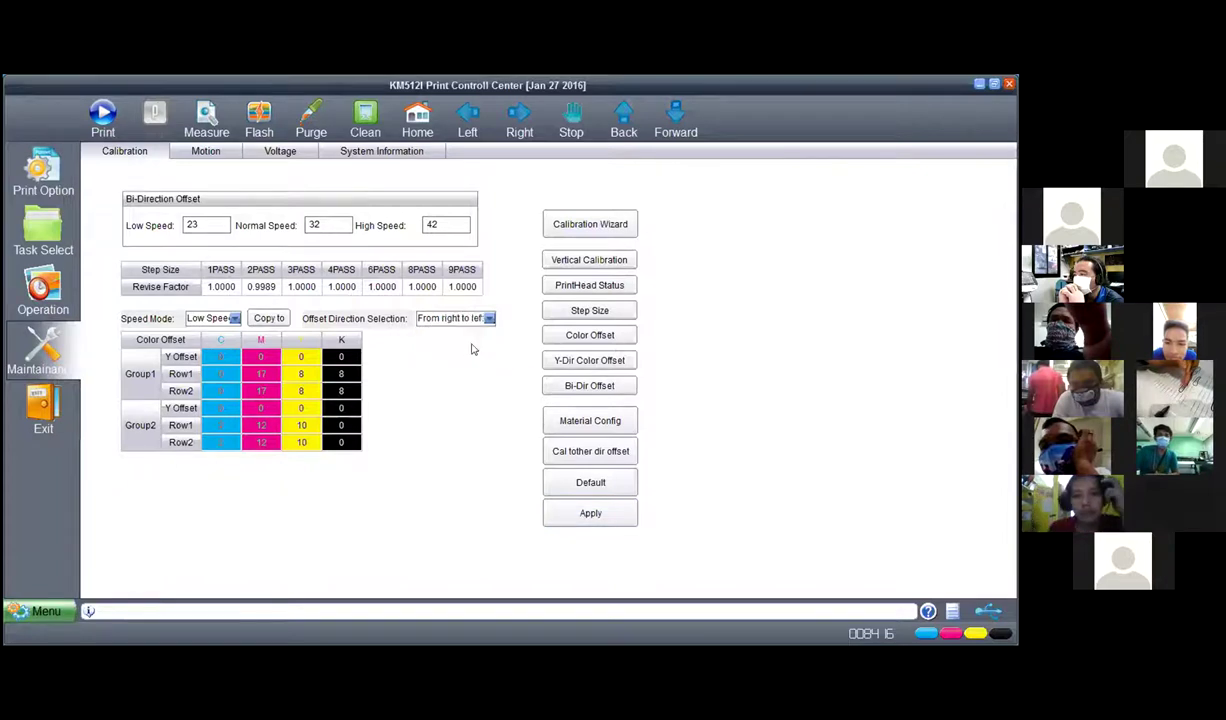
double_click(268, 426)
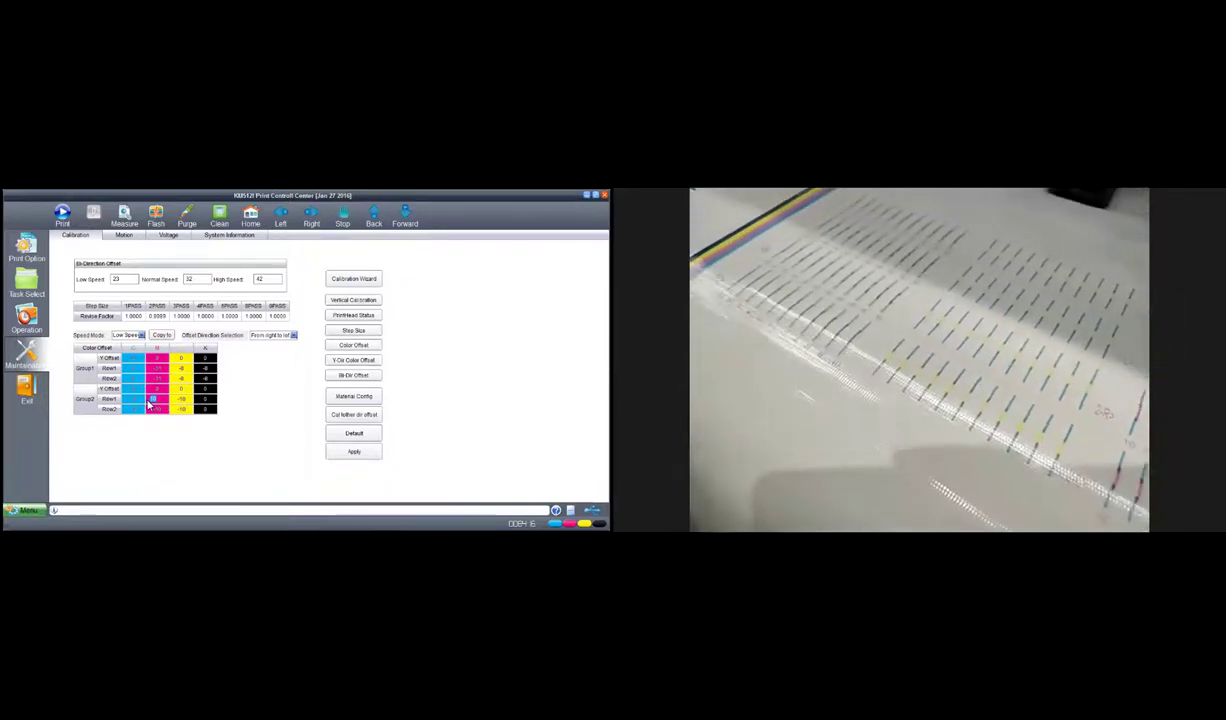
click(163, 410)
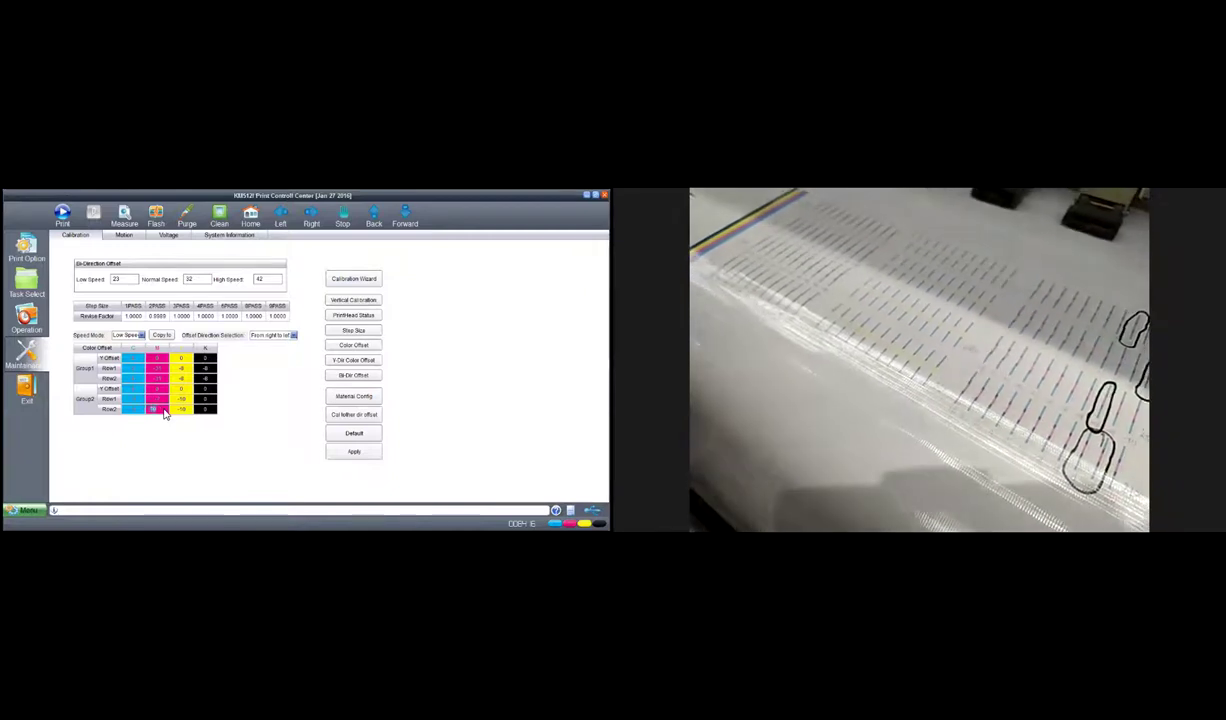
click(349, 455)
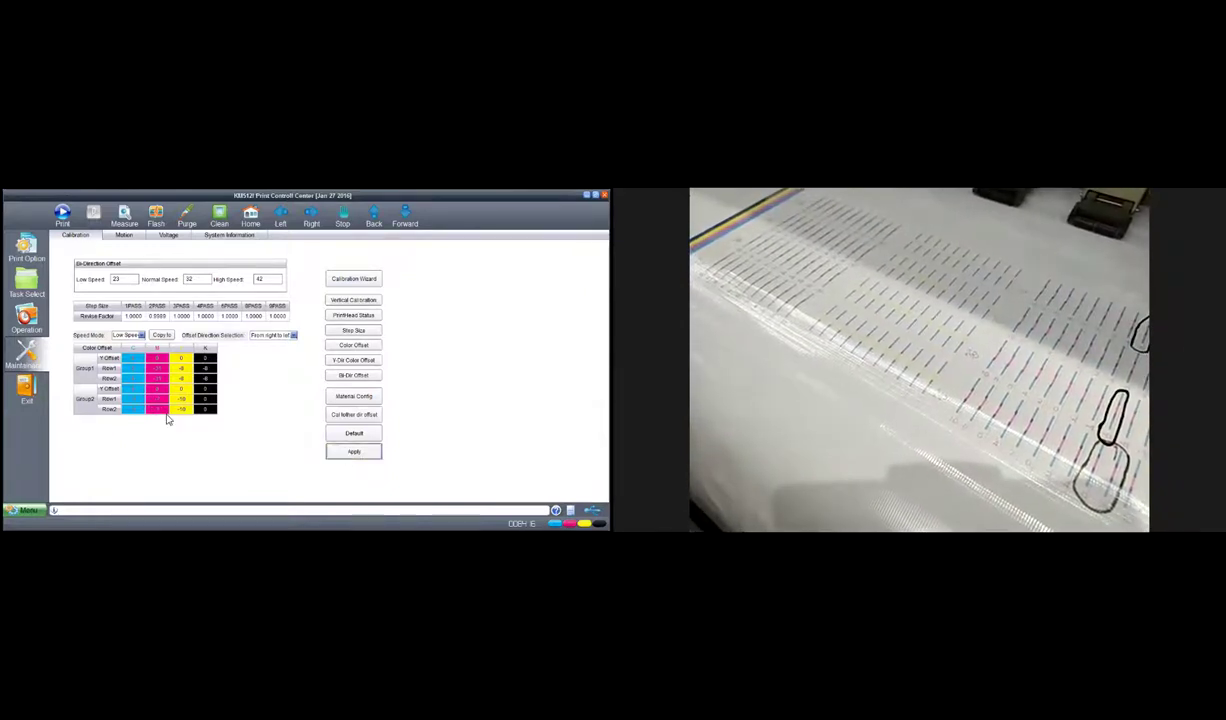
Step: Return the offset direction to left to right, apply the calibration settings, and check the print task's speed and direction
click(262, 335)
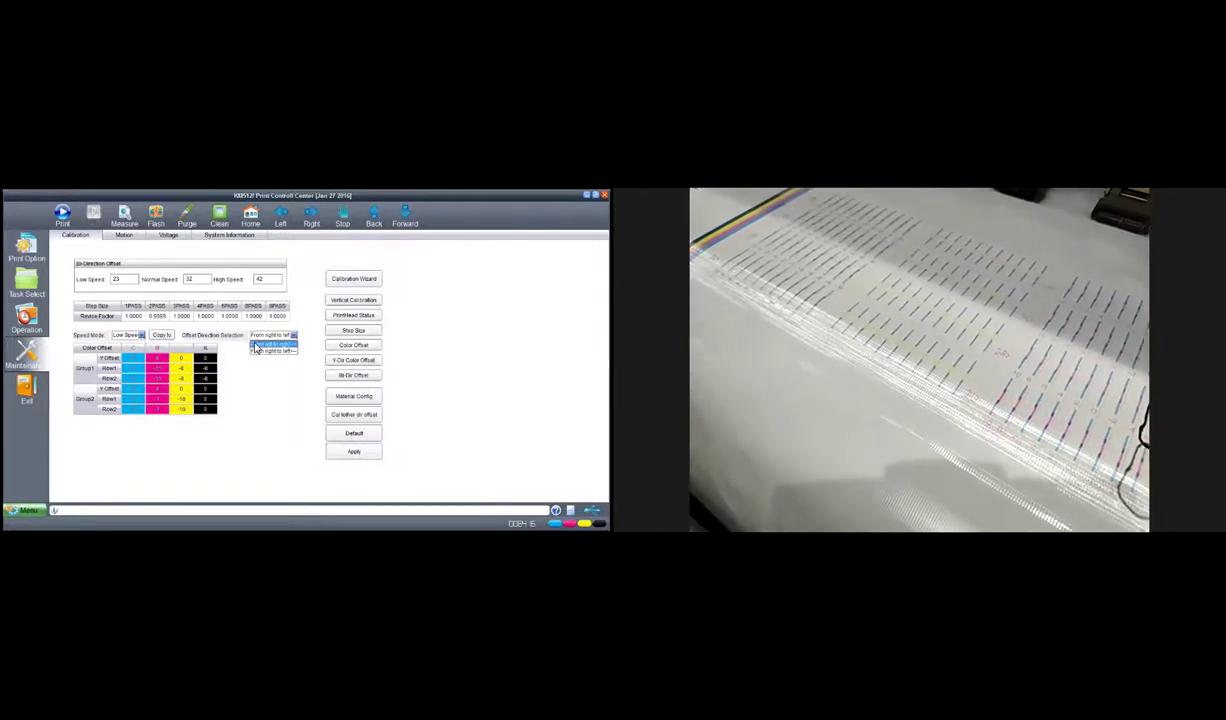
click(260, 345)
click(352, 452)
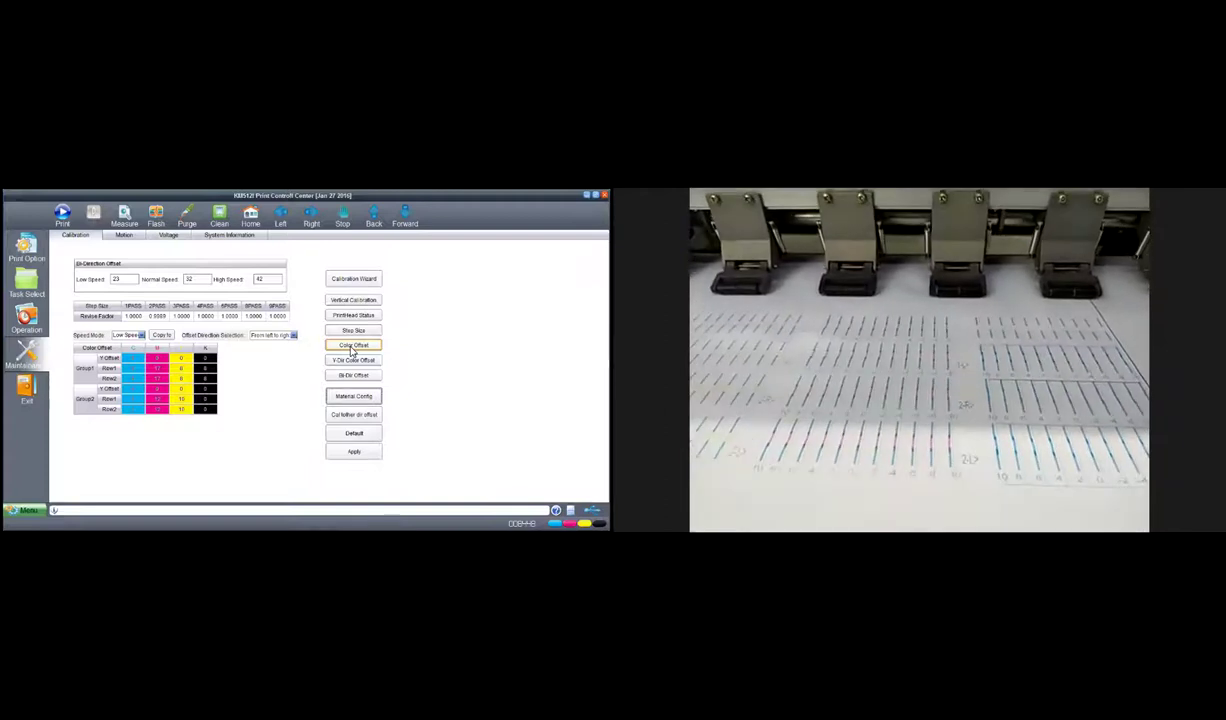
click(27, 322)
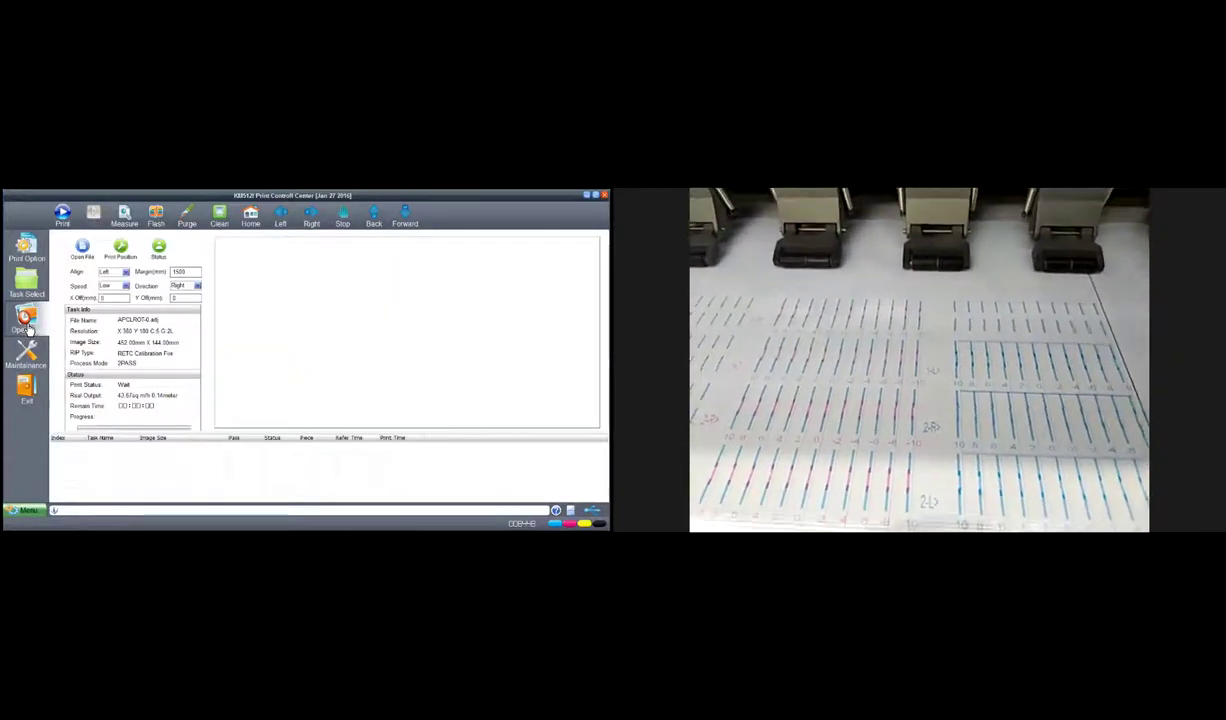
click(28, 358)
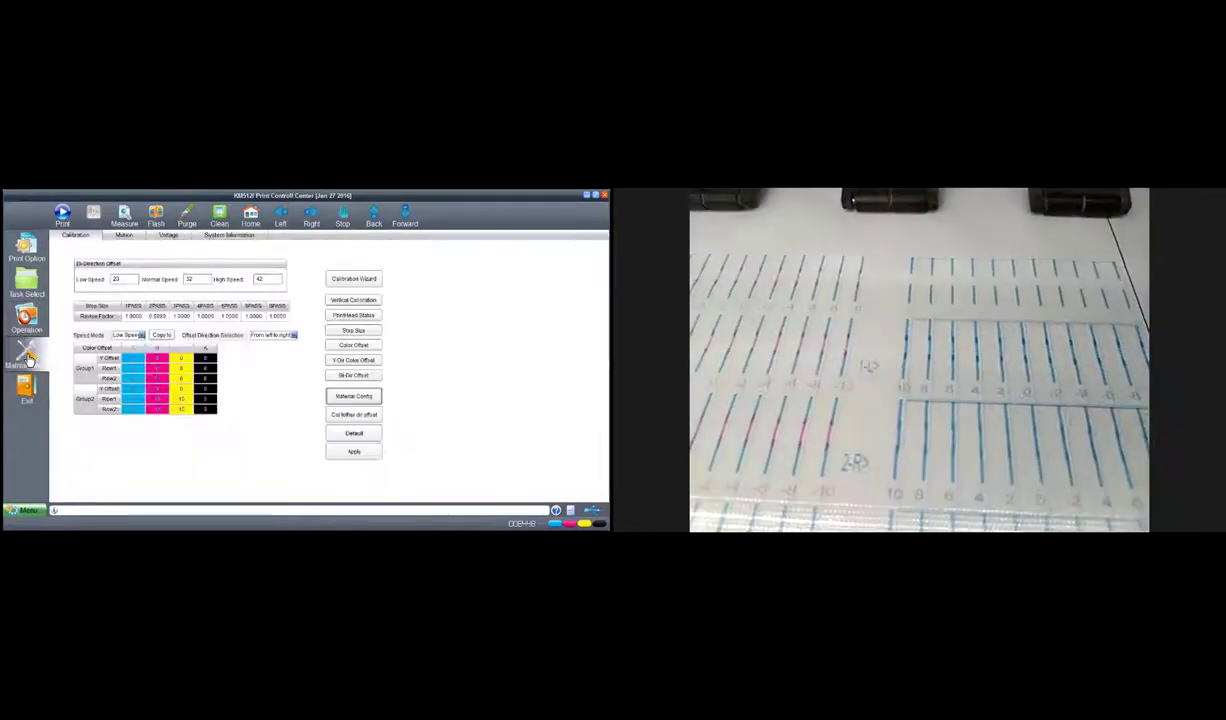
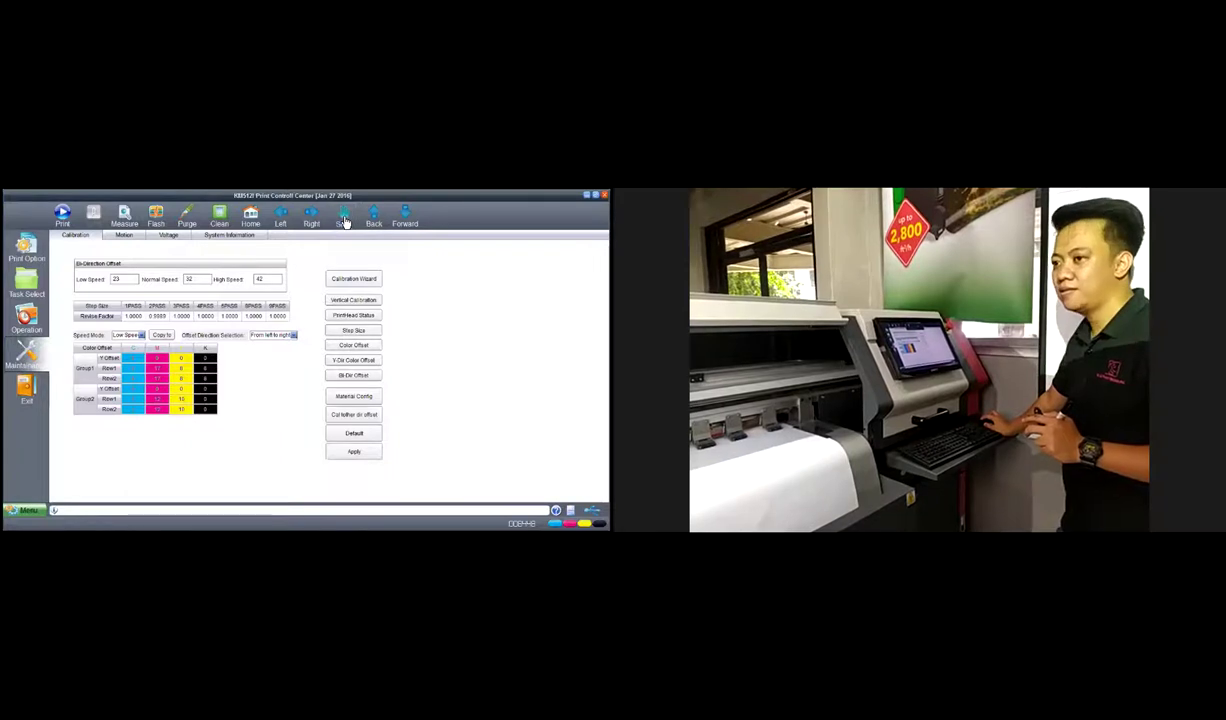
Step: Set the print margin of the calibration task to 700 mm
click(26, 318)
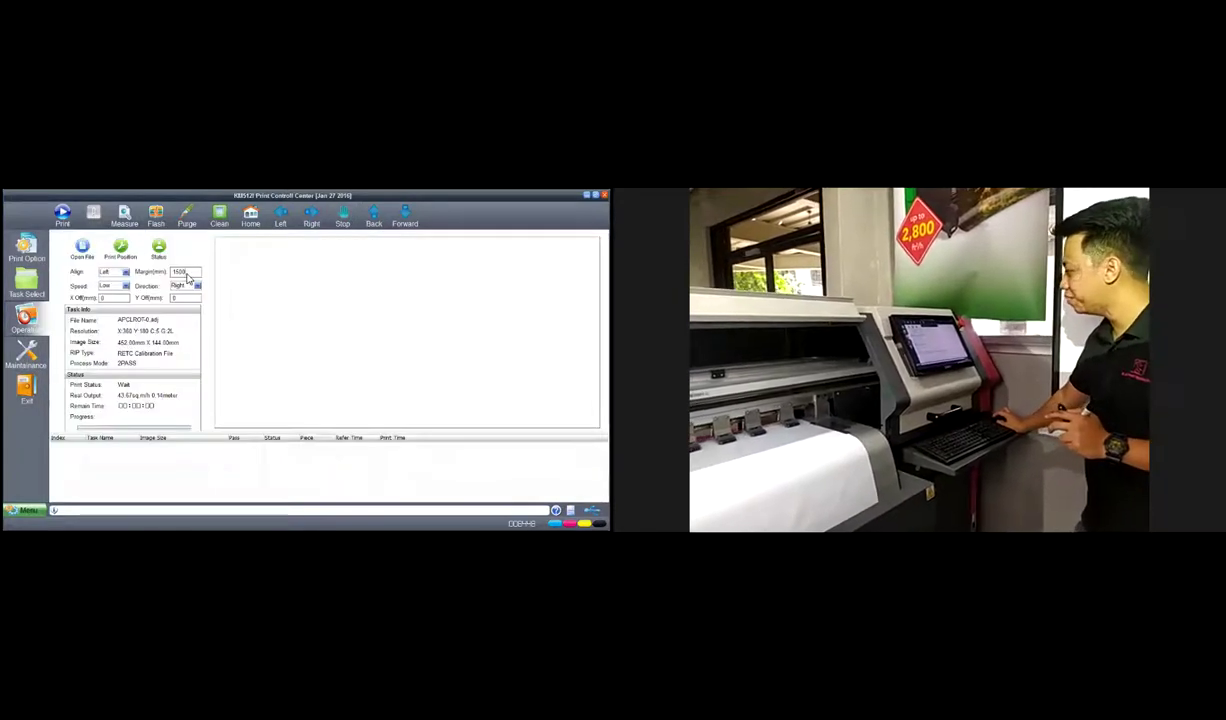
double_click(180, 271)
text(10)
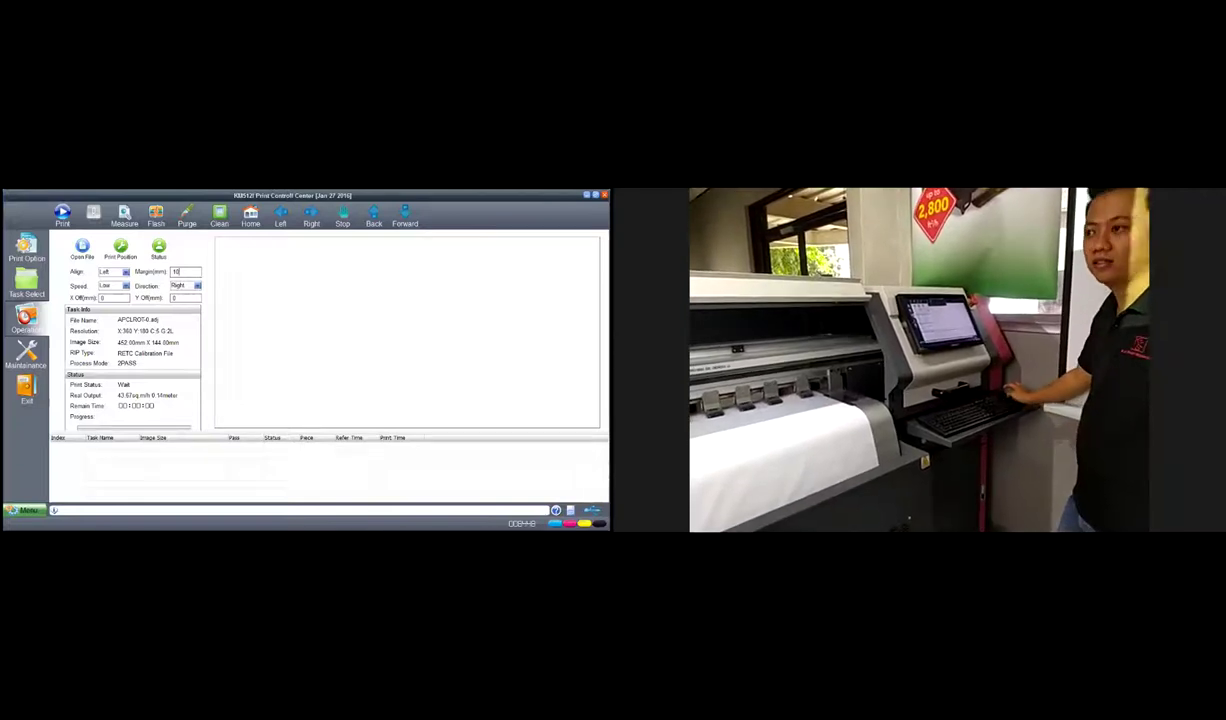
double_click(189, 271)
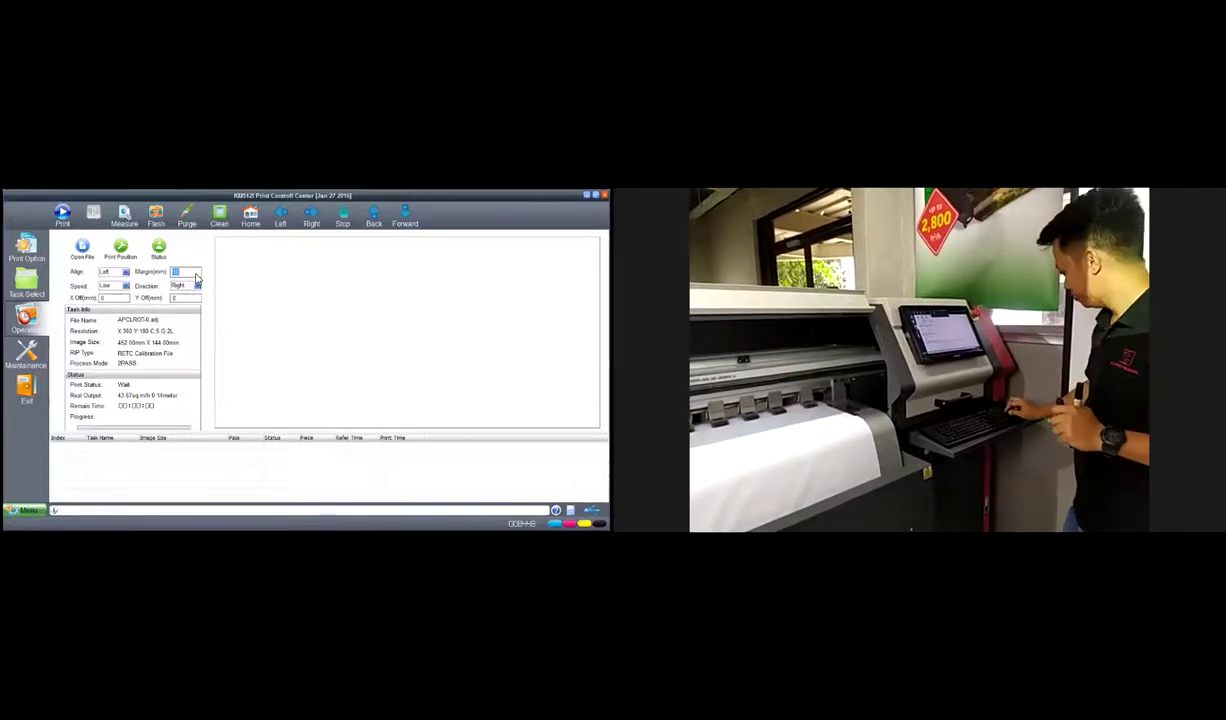
text(70)
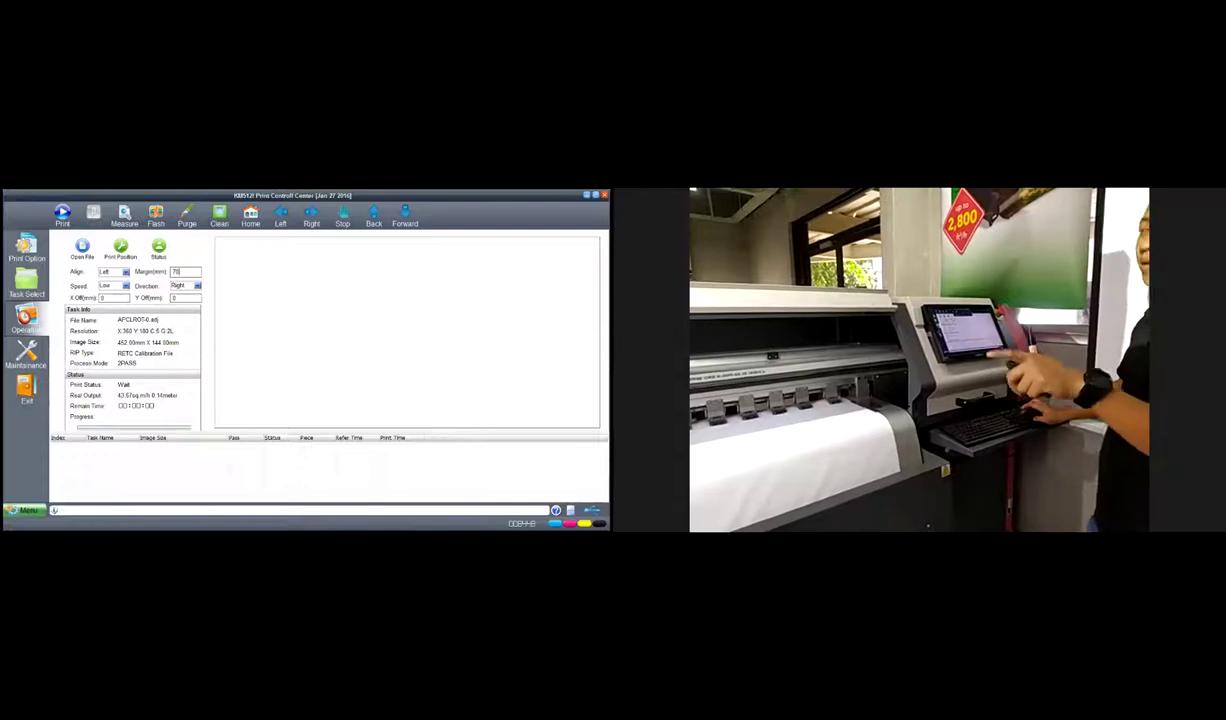
text(0)
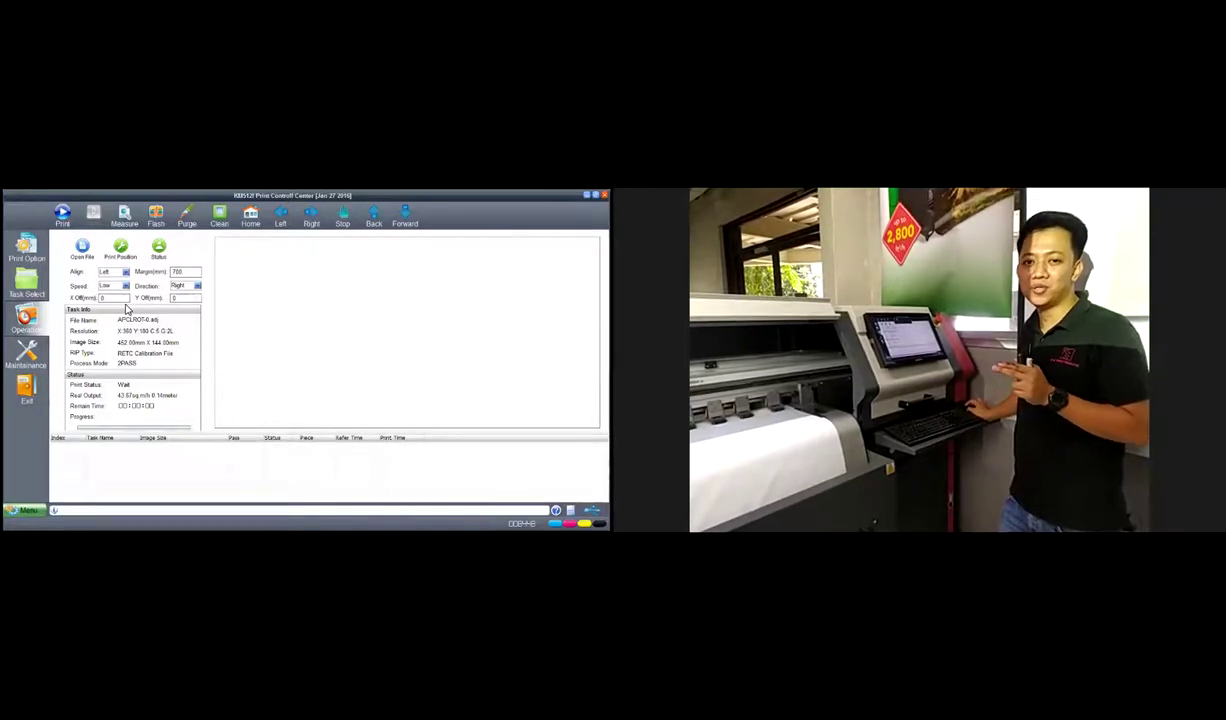
Step: Select low print speed and bidirectional printing for the calibration task
click(179, 286)
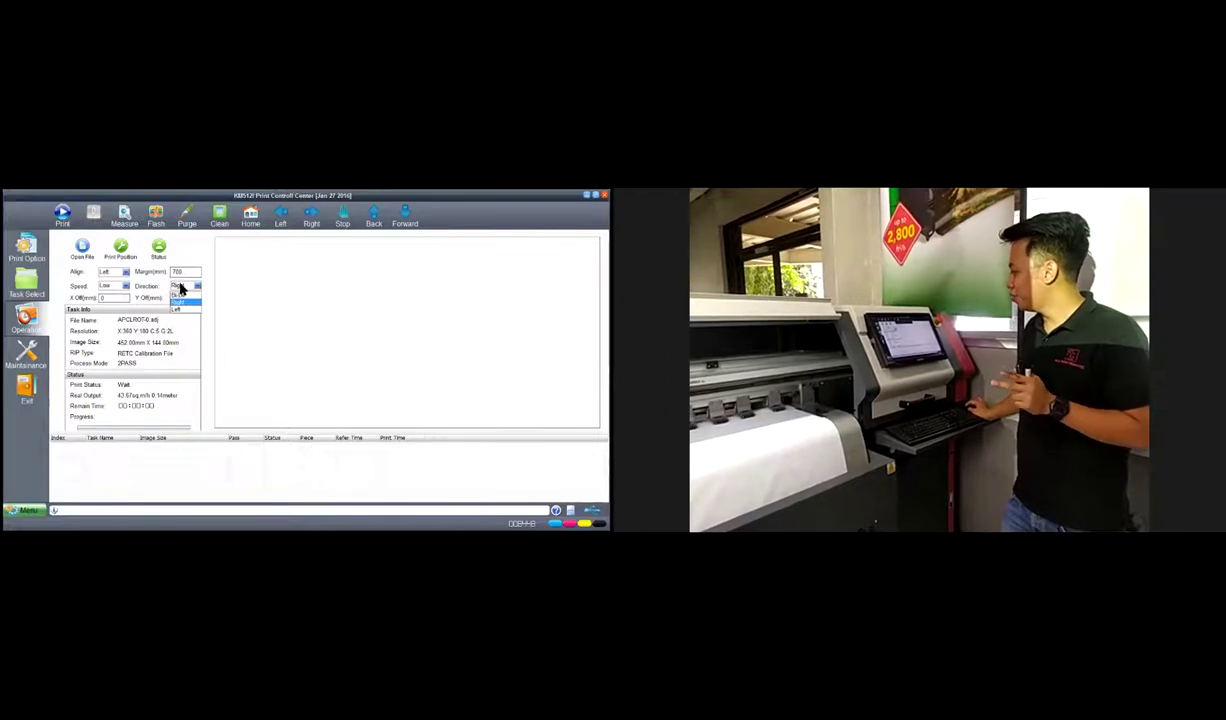
click(178, 301)
click(118, 288)
click(117, 289)
click(117, 289)
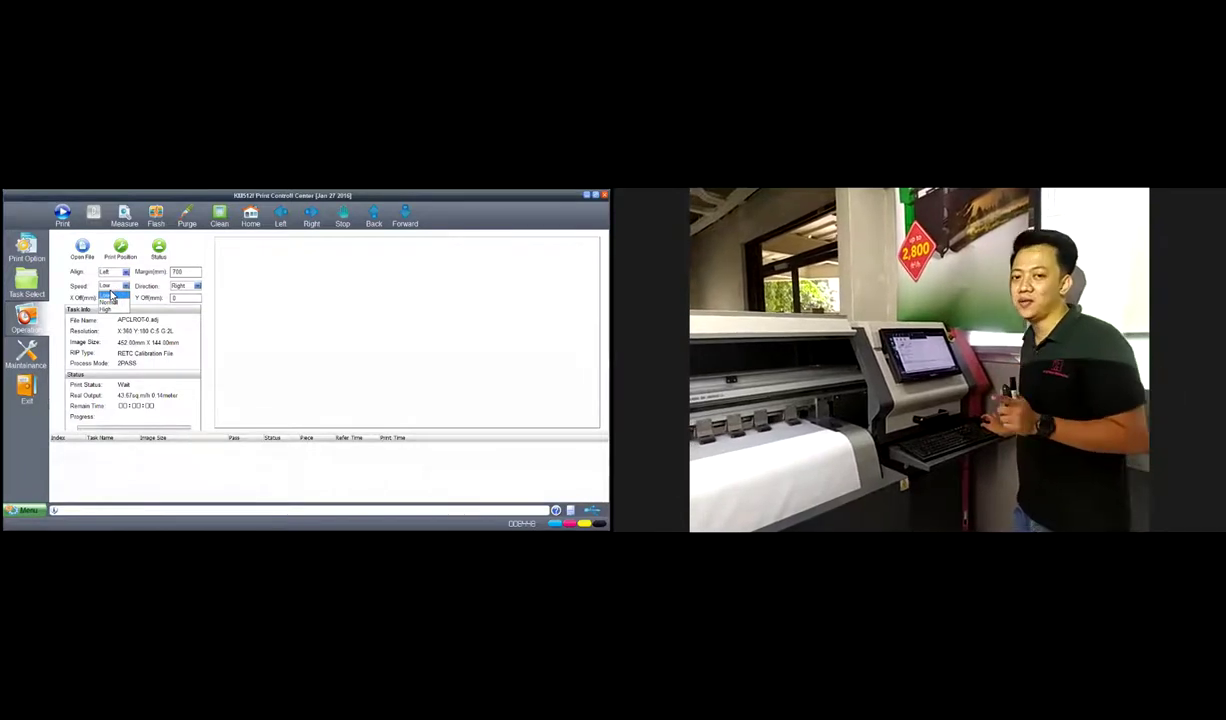
click(118, 301)
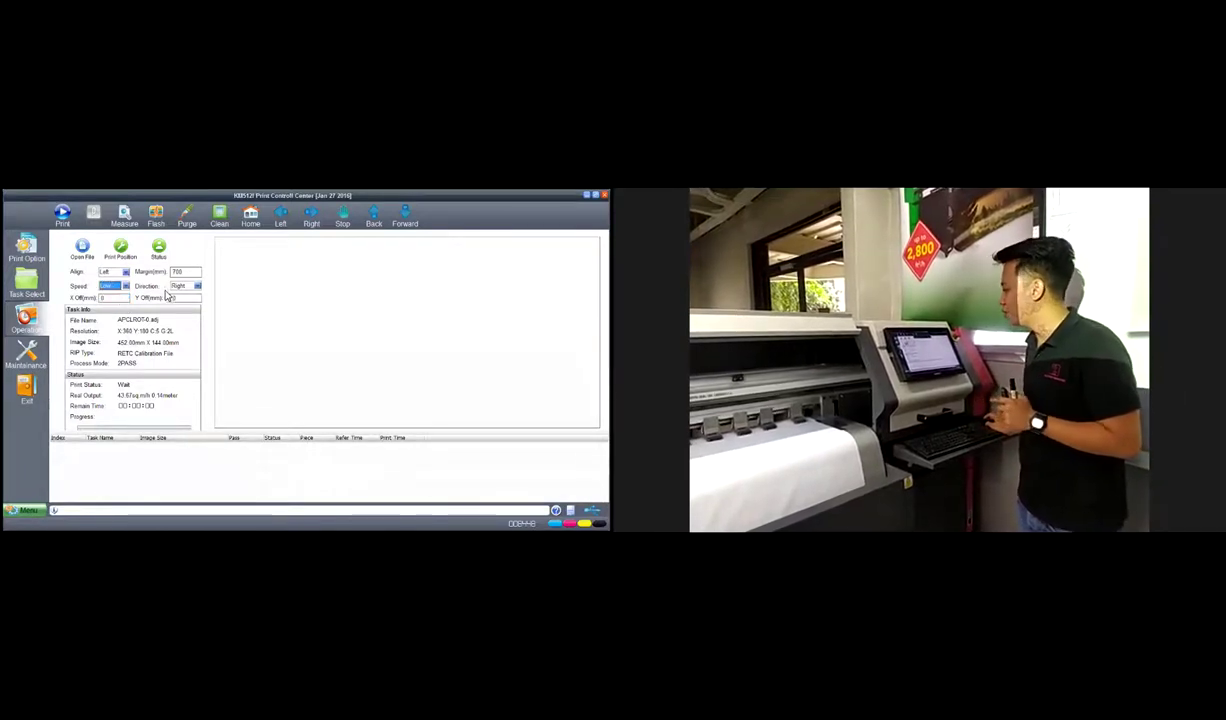
click(184, 287)
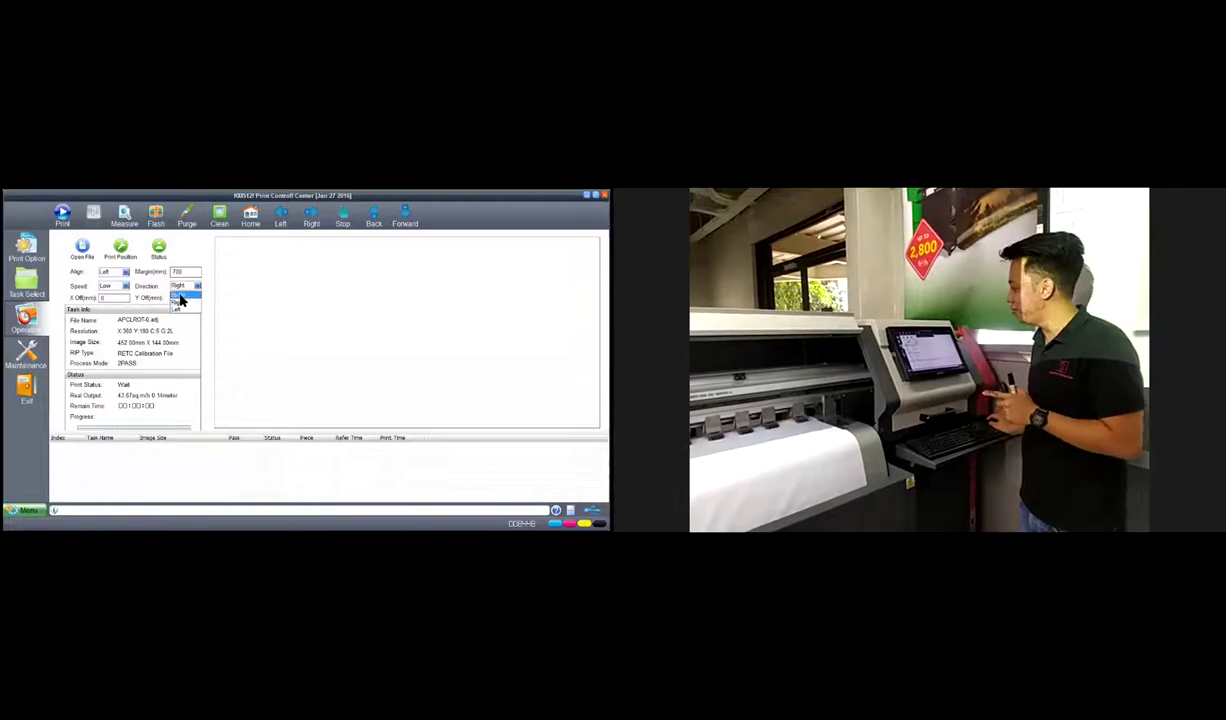
click(186, 297)
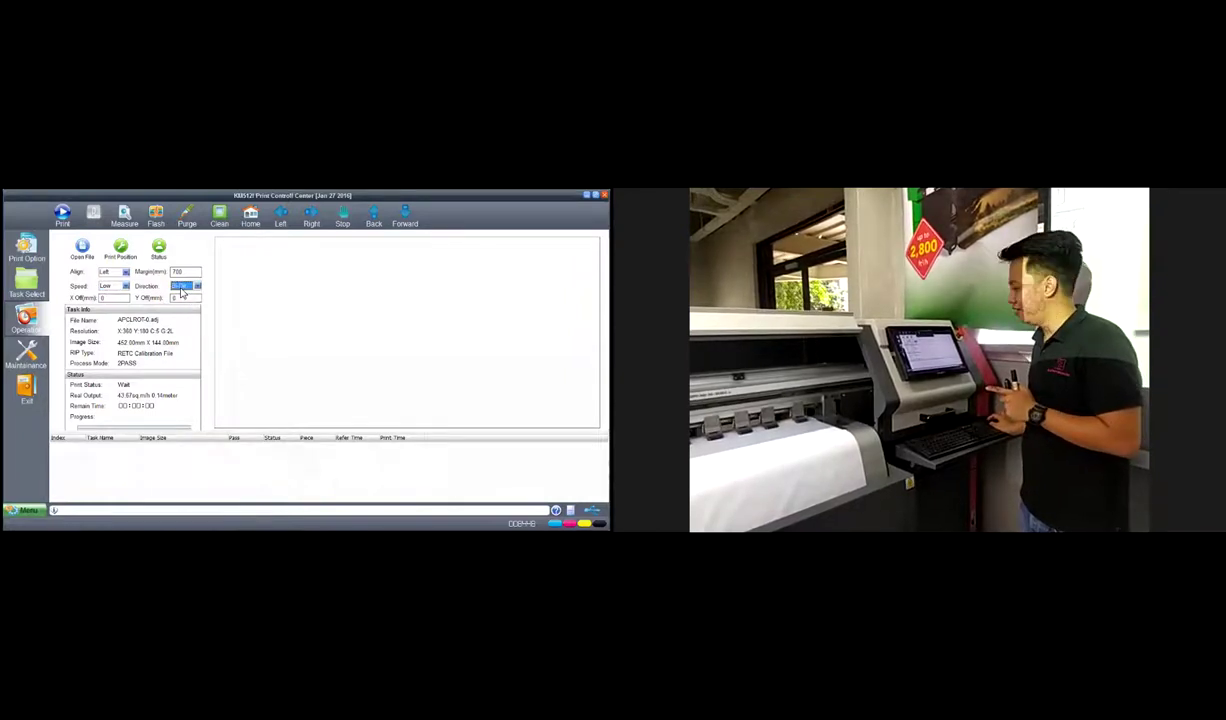
Step: Apply the calibration settings and run the bi-directional offset test print at low speed
click(26, 322)
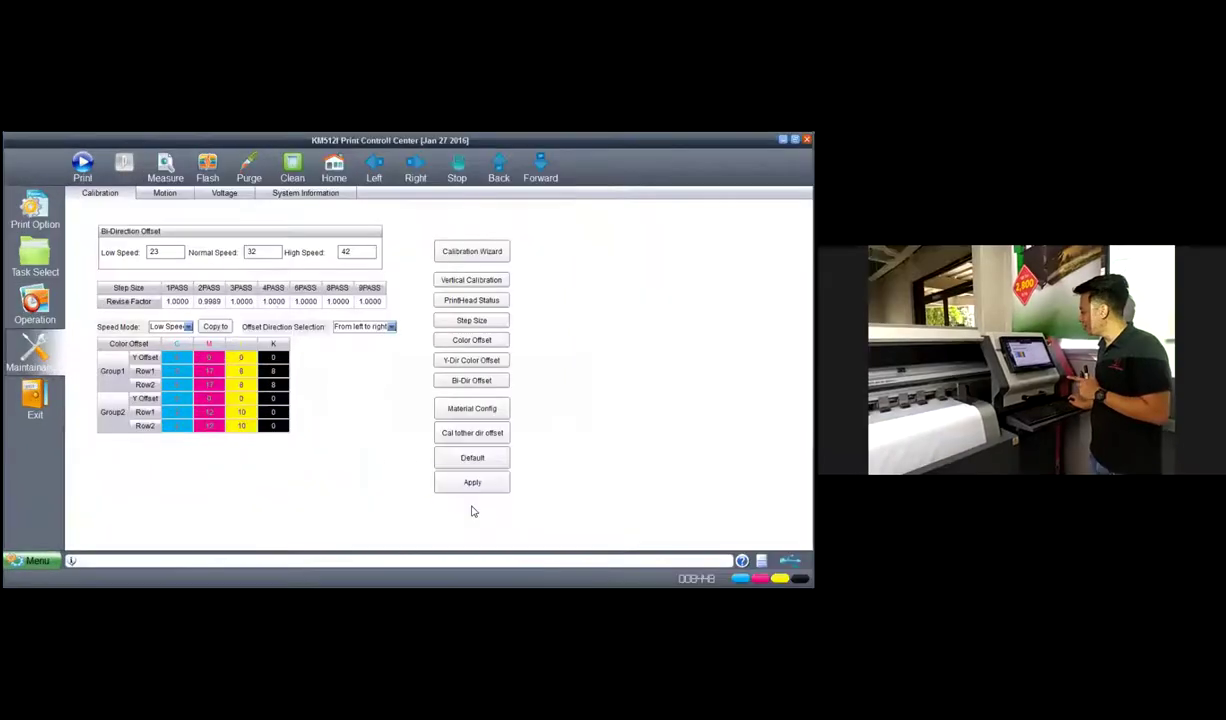
click(472, 483)
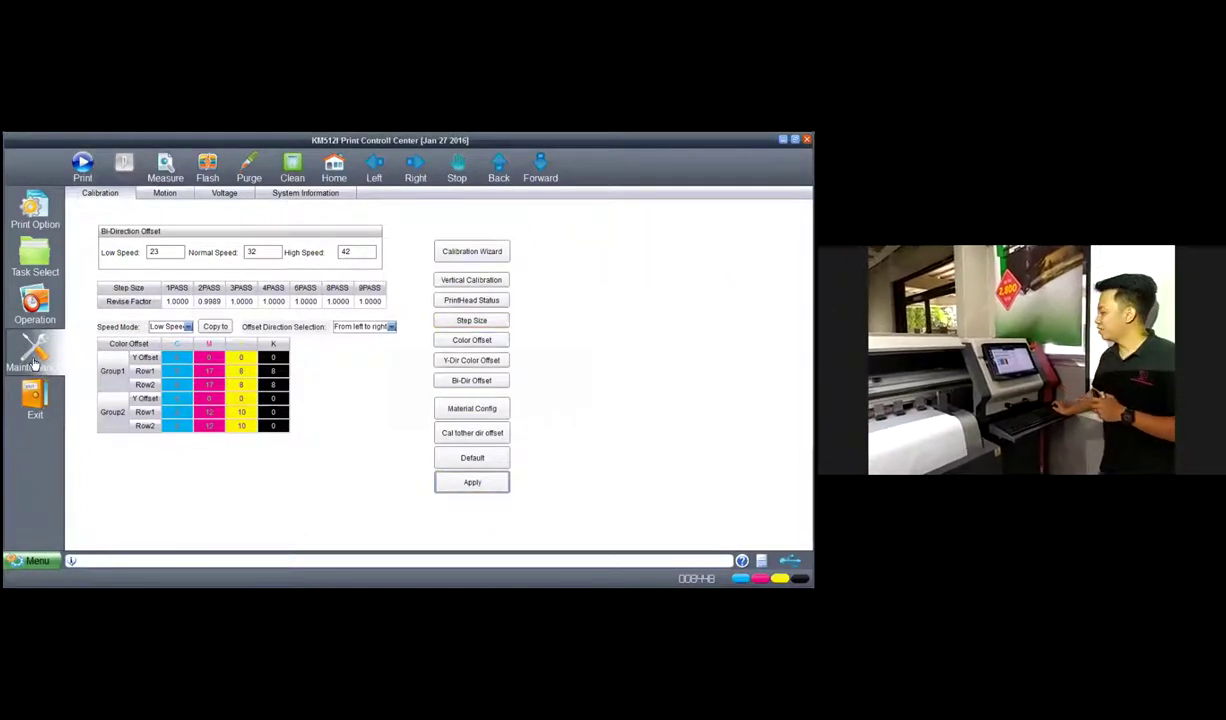
click(478, 382)
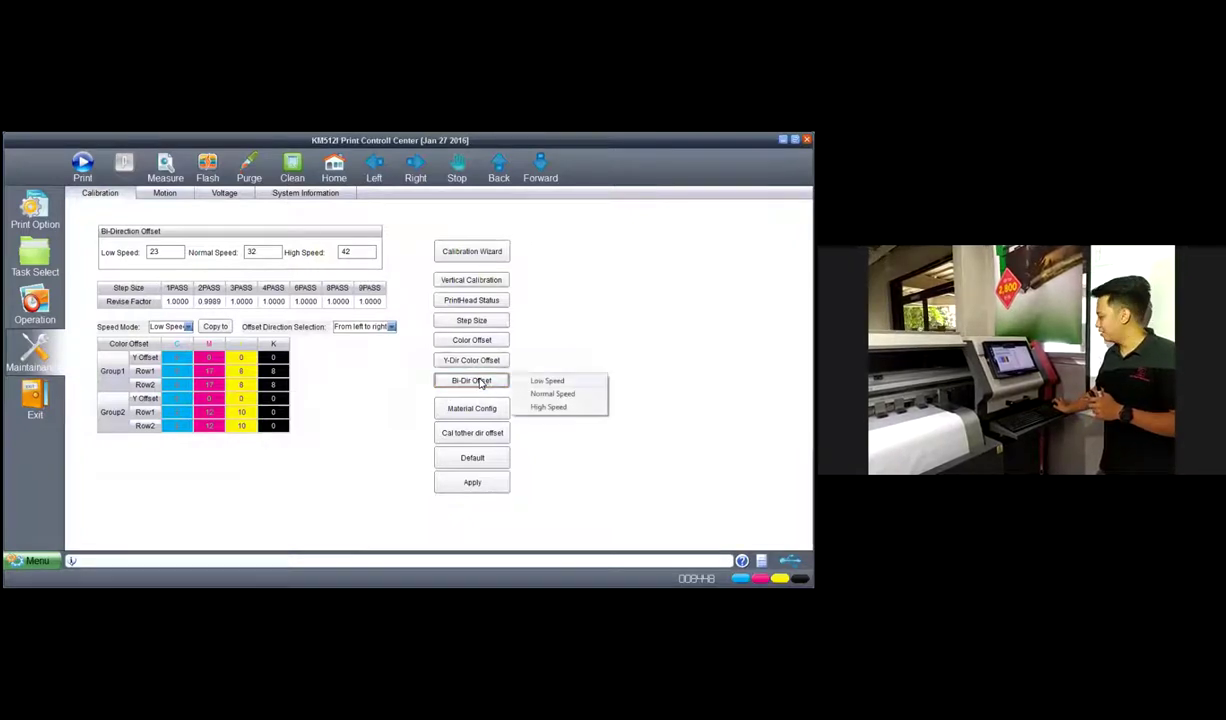
click(536, 383)
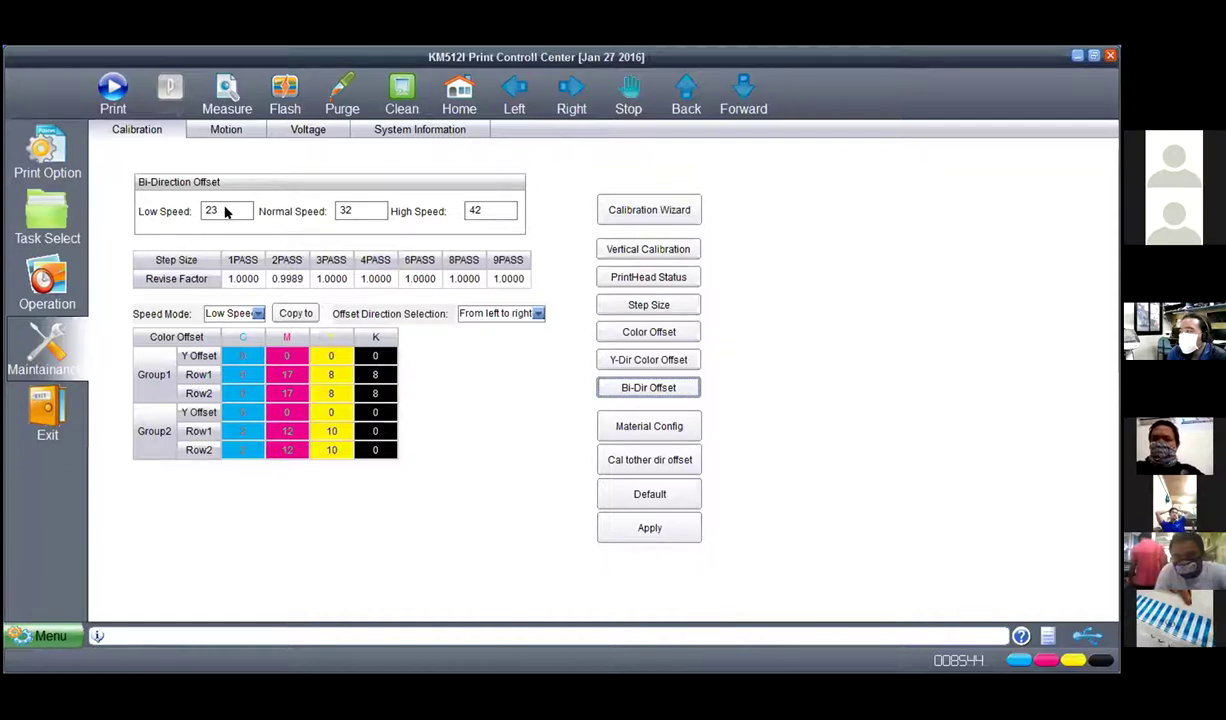
Step: Set the low-speed bi-direction offset to 19, apply it, and rerun the low-speed bi-directional test print
double_click(226, 212)
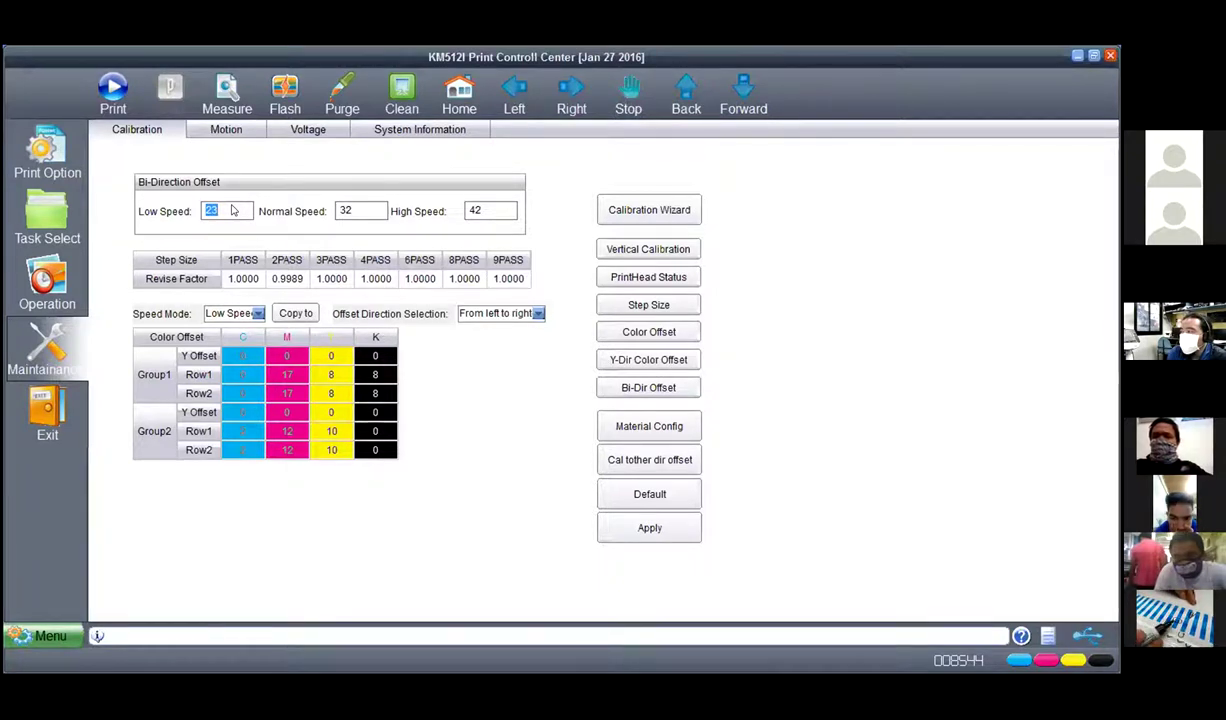
text(19)
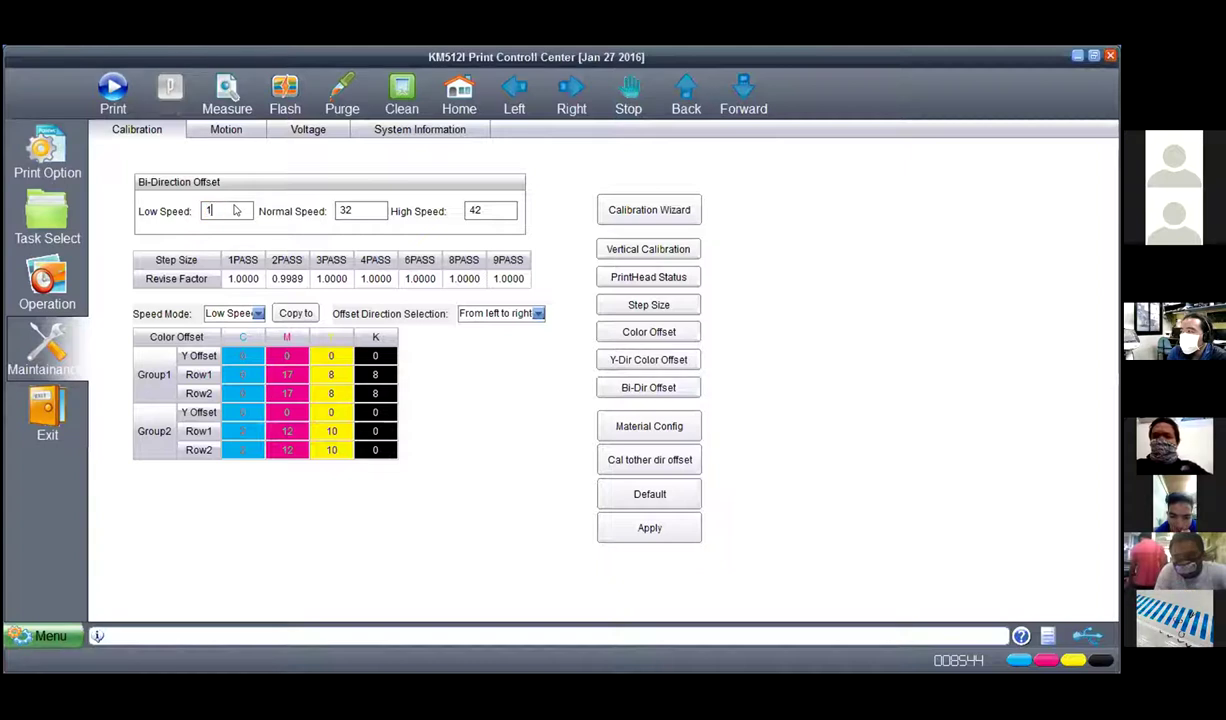
click(631, 530)
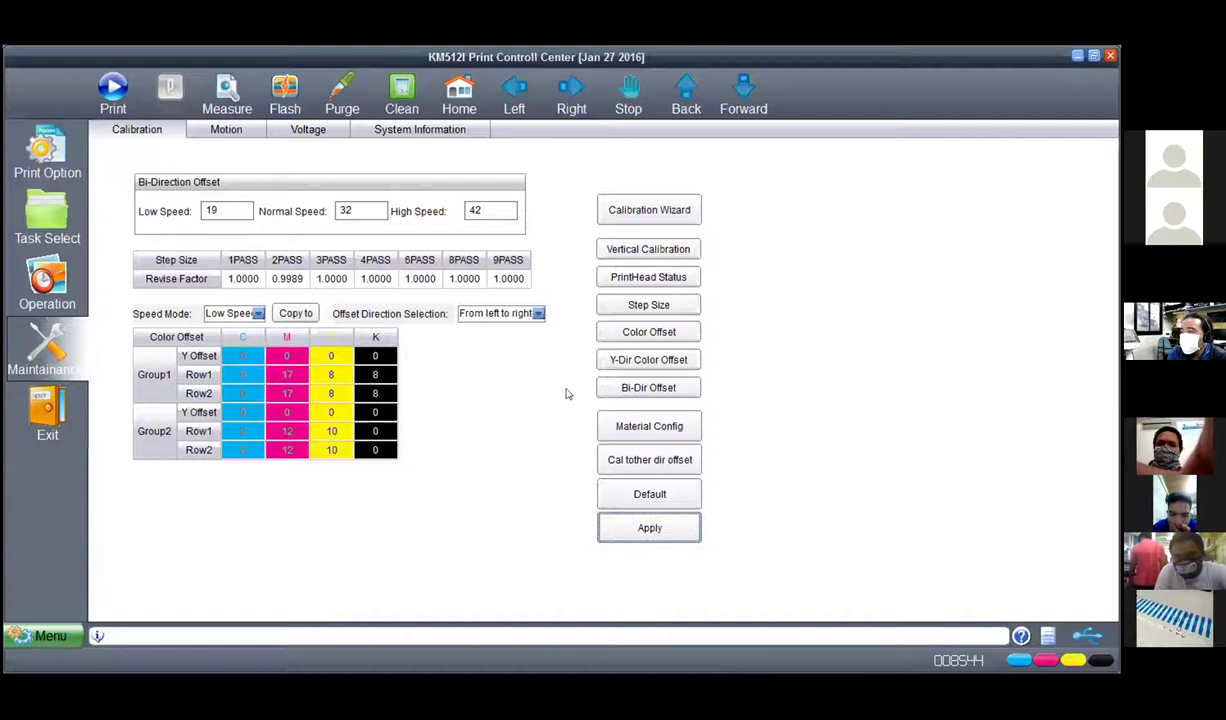
click(613, 391)
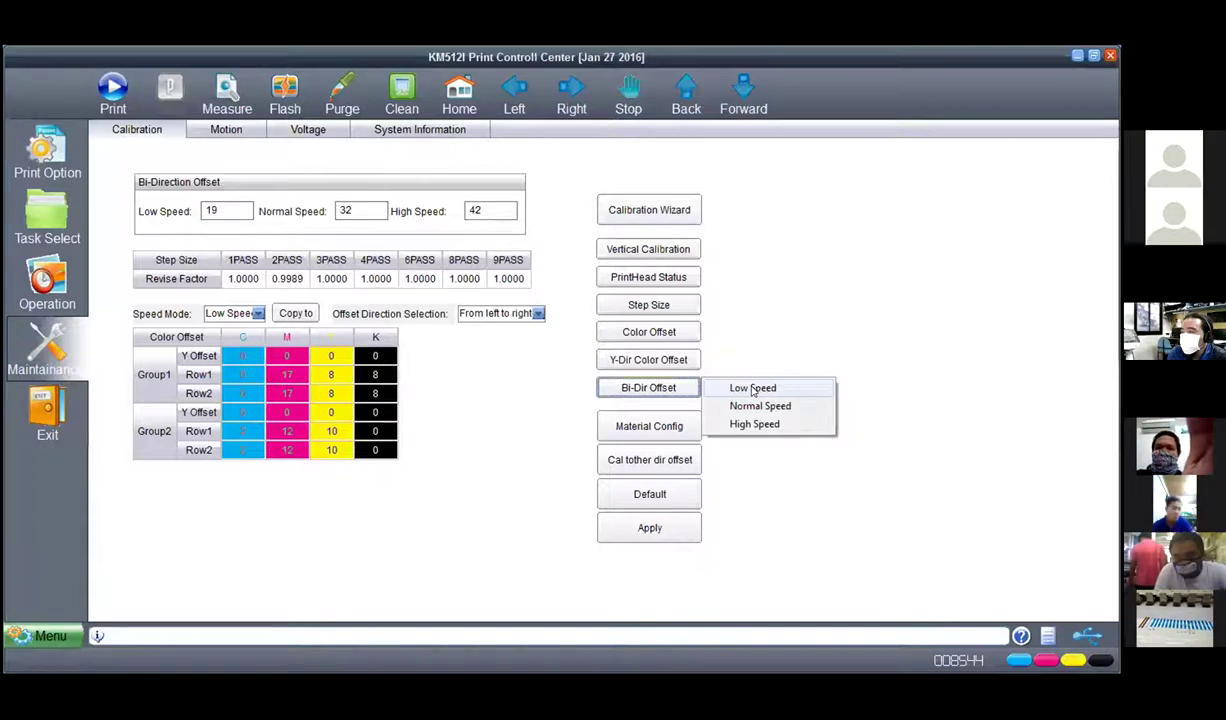
click(752, 389)
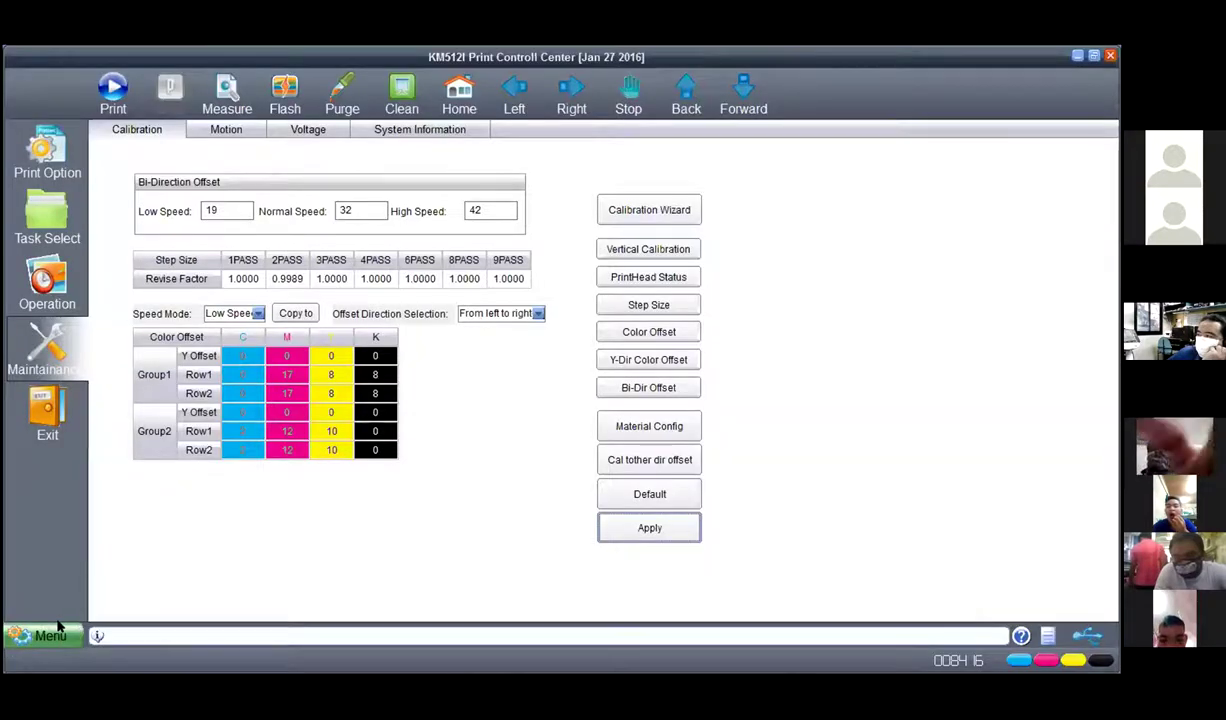
Step: Open the parameter backup to disk, with the calibration 4 heads folder as destination and the file name ready for entry
click(50, 627)
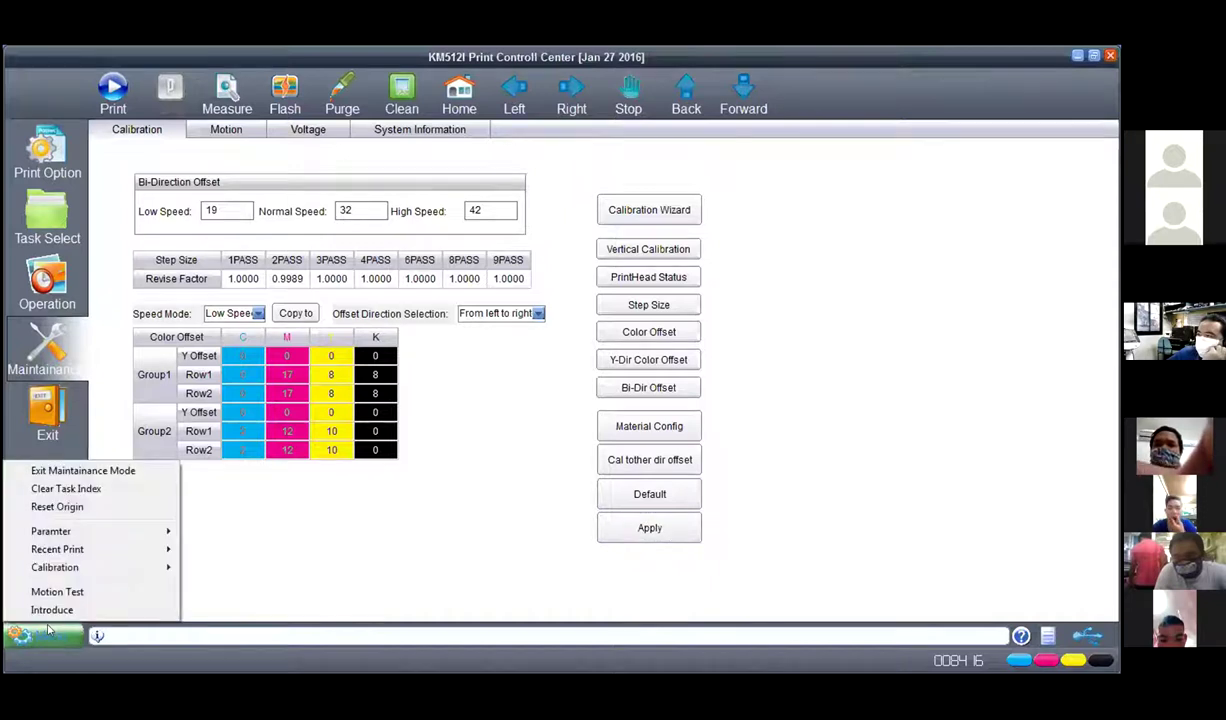
click(48, 628)
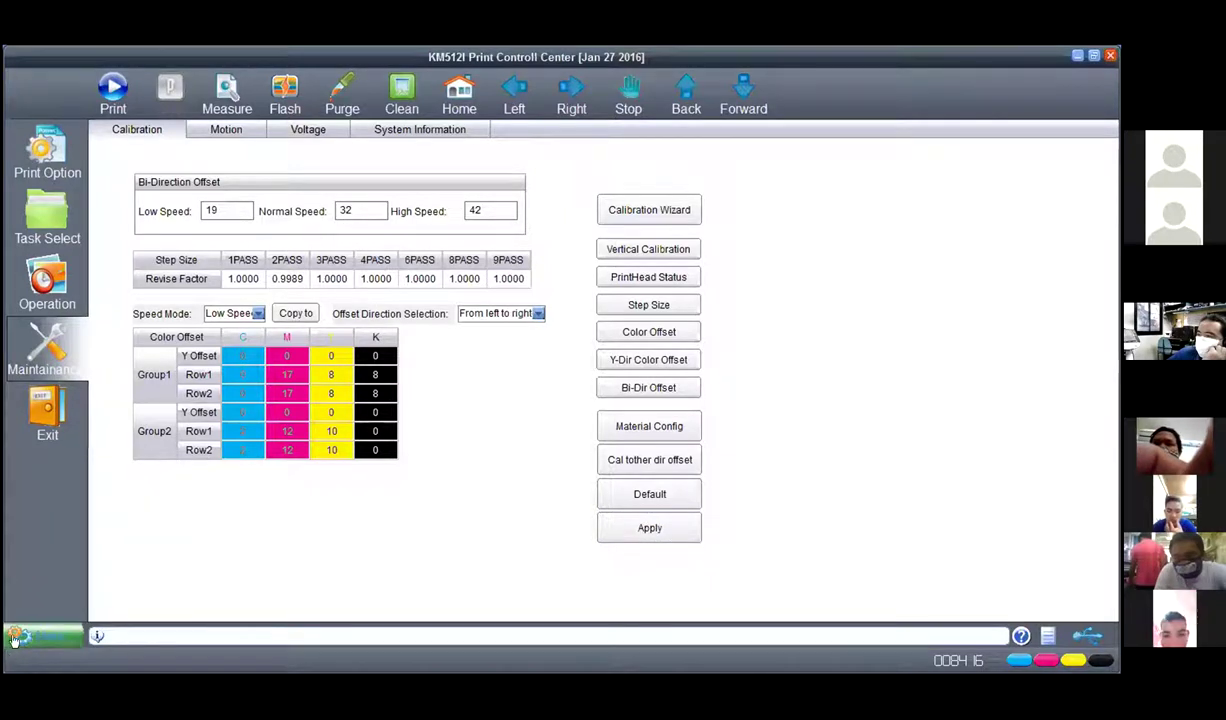
click(16, 628)
mouse_move(57, 567)
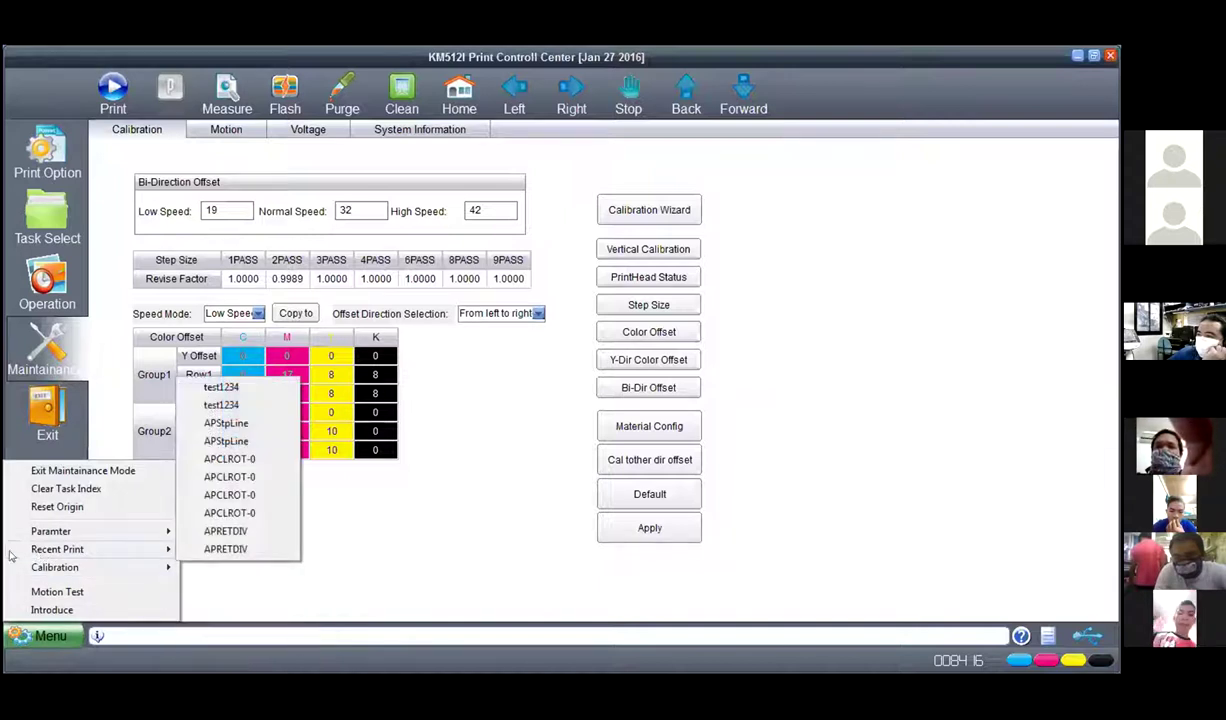
mouse_move(46, 530)
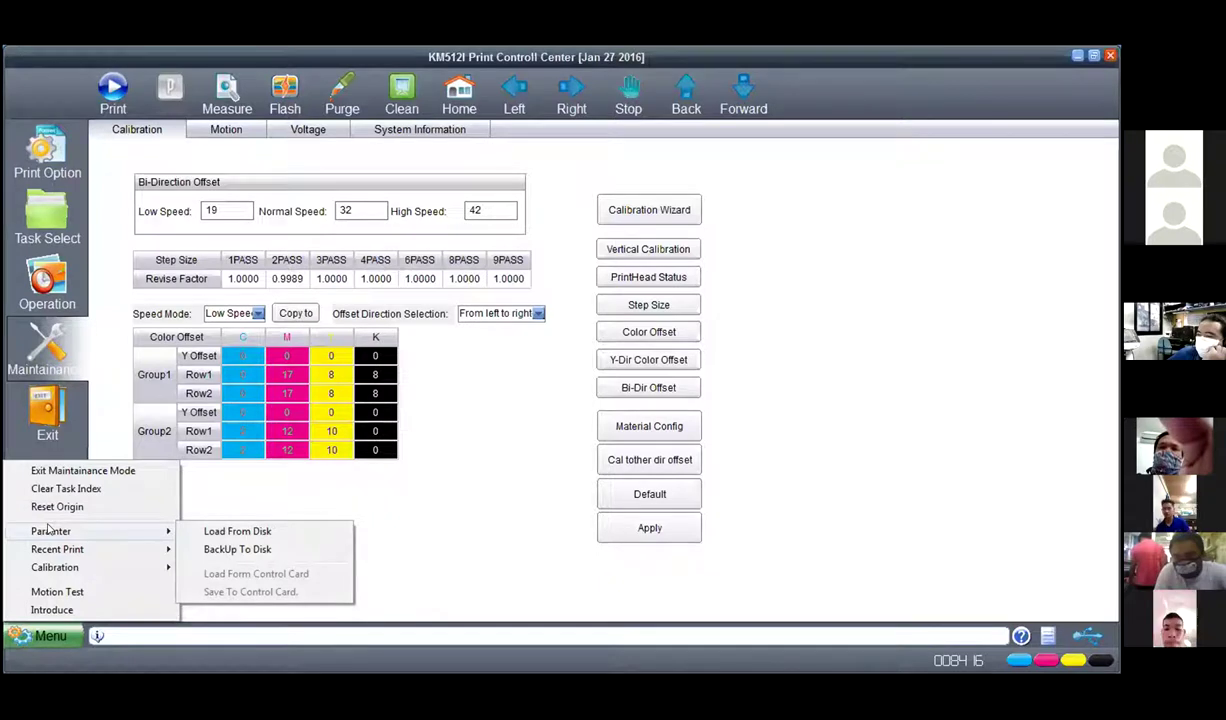
click(226, 547)
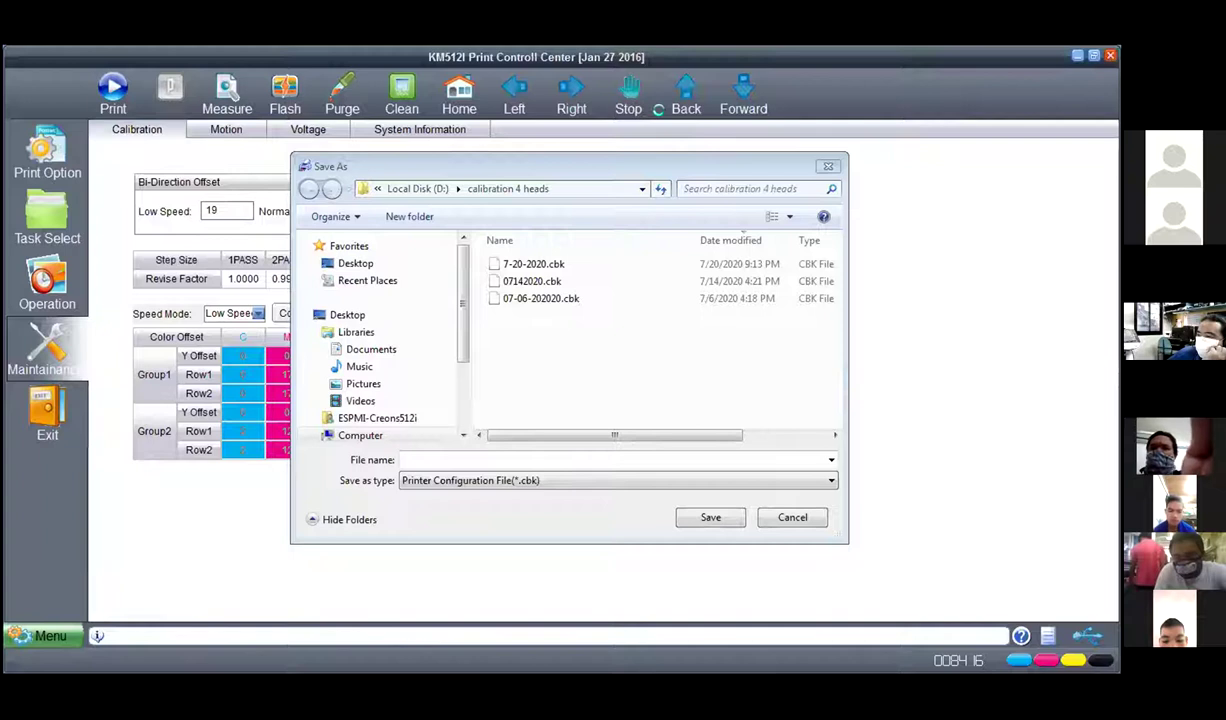
click(662, 457)
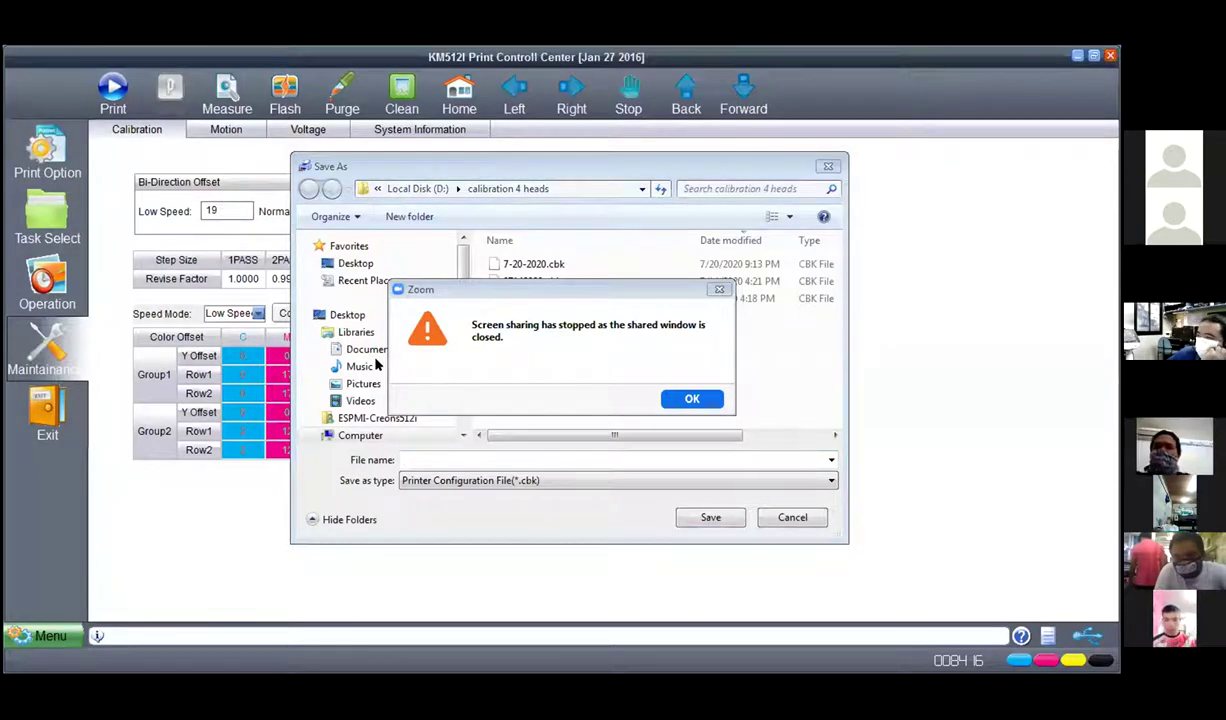
key(Return)
click(613, 460)
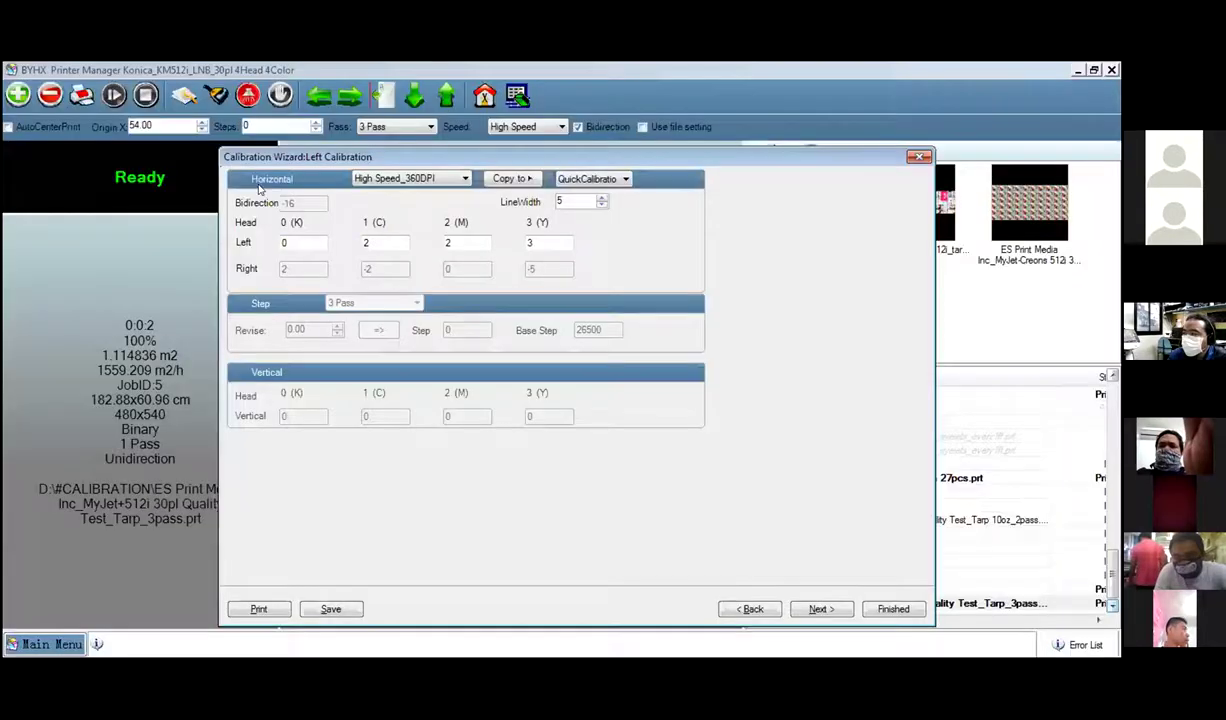
Step: Switch to BYHX Printer Manager, leave the left calibration, and restart the Calibration Wizard at its Bidirection Calibration page
key(Escape)
click(595, 426)
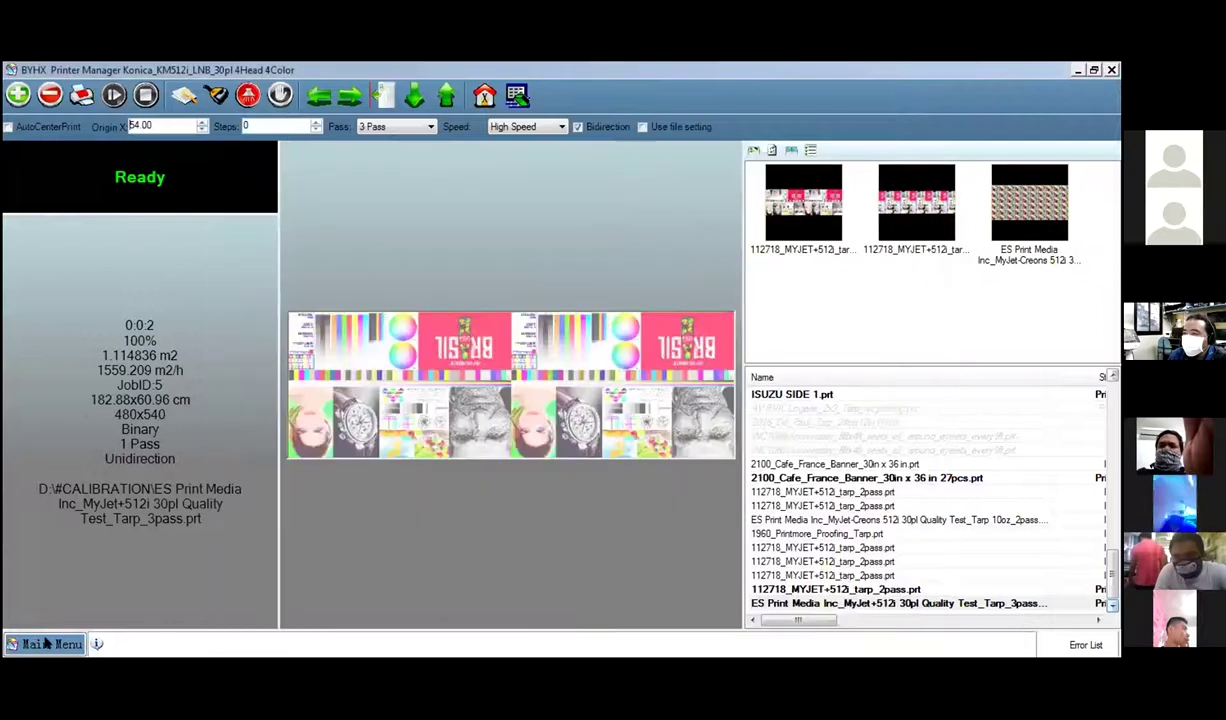
click(45, 644)
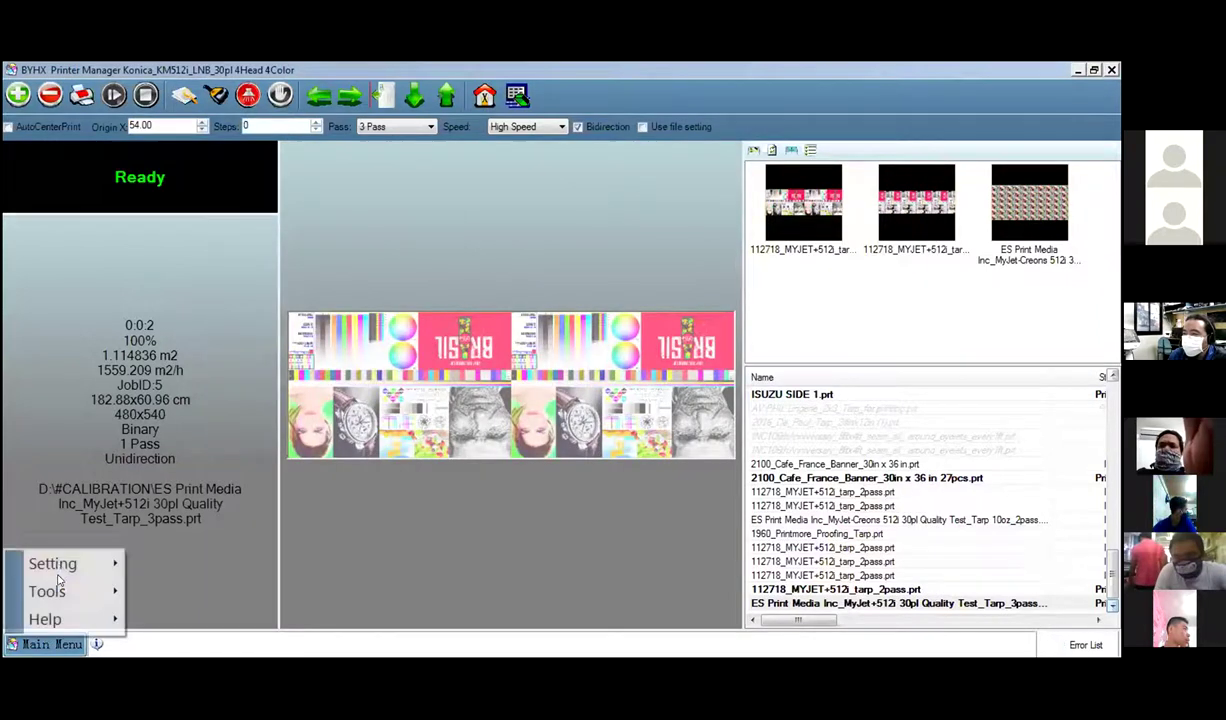
mouse_move(55, 591)
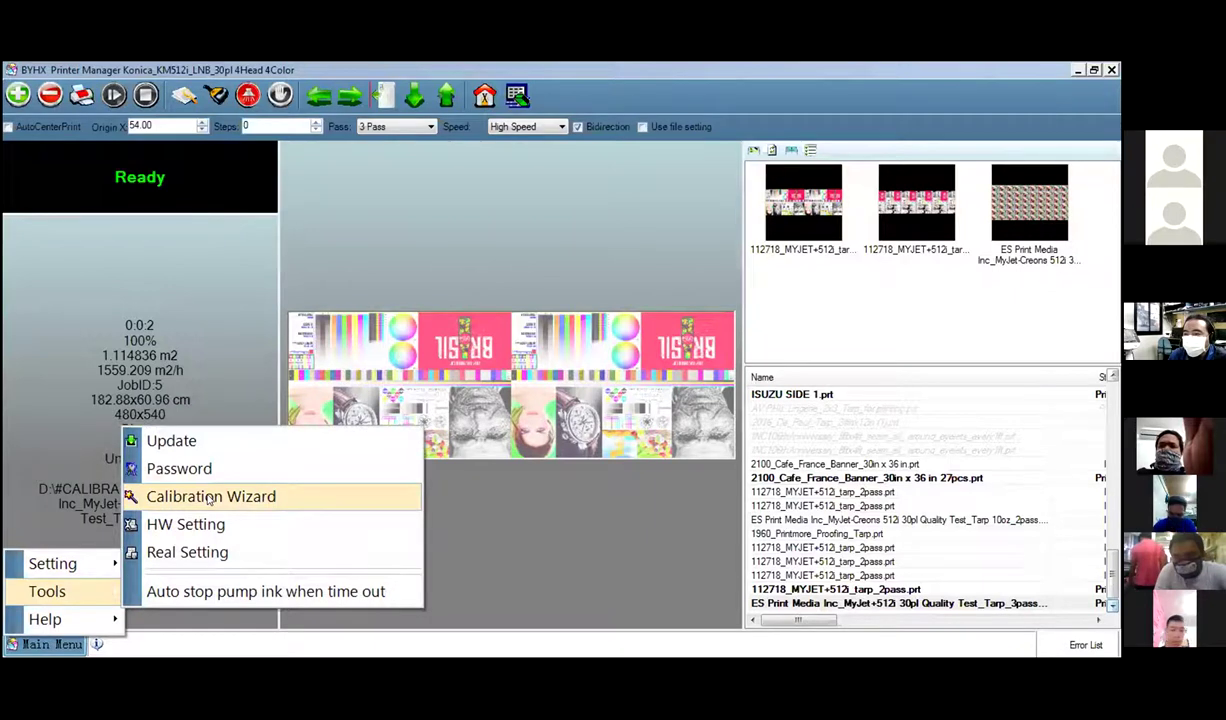
click(209, 497)
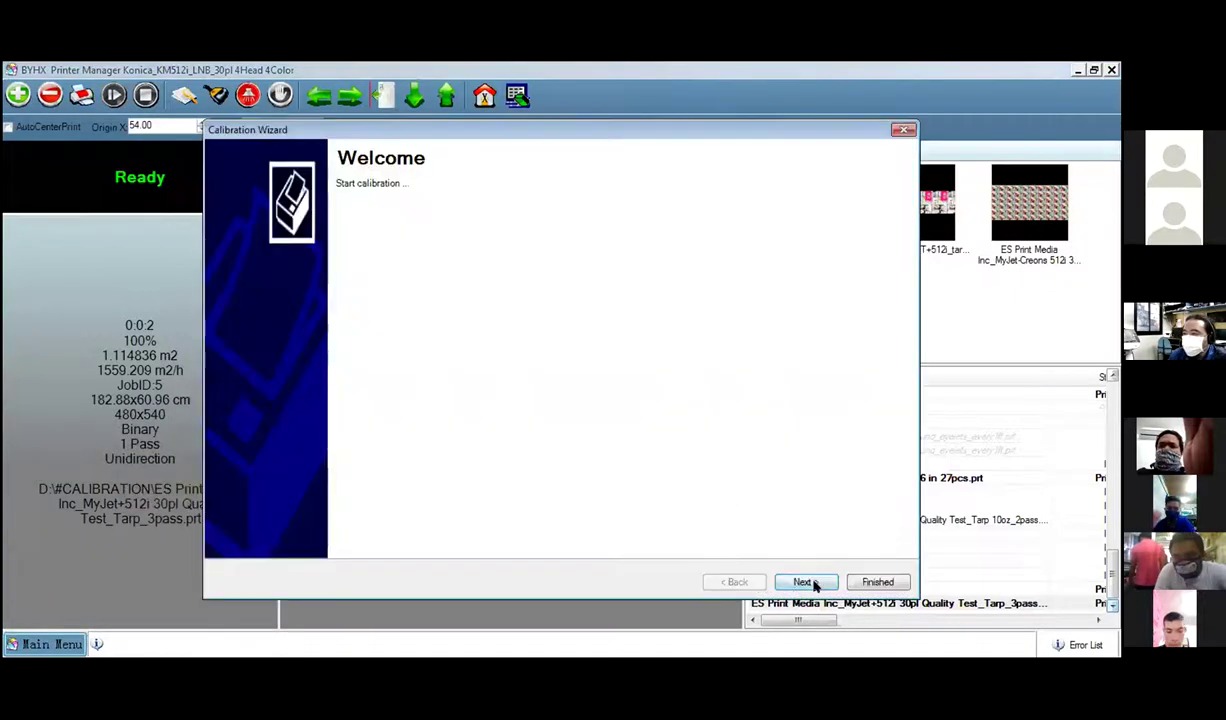
click(806, 582)
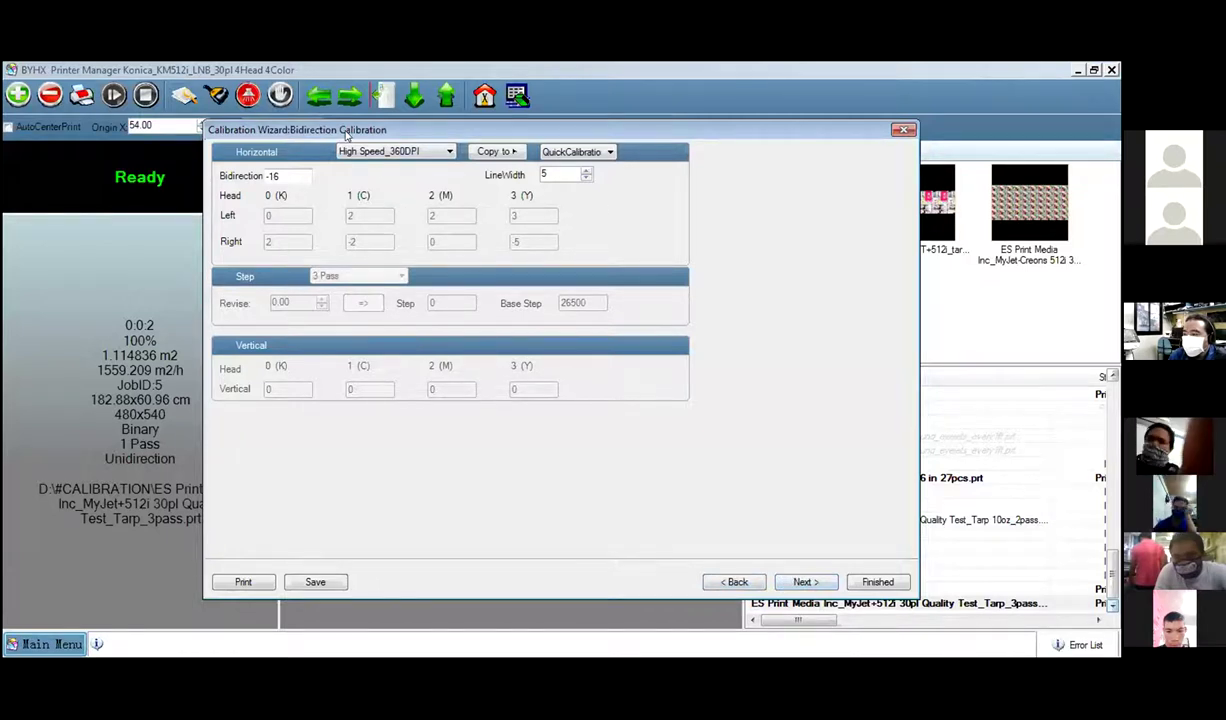
Step: Move the wizard aside, save the bidirection calibration for High Speed_360DPI, and print its test pattern
drag(346, 133, 173, 154)
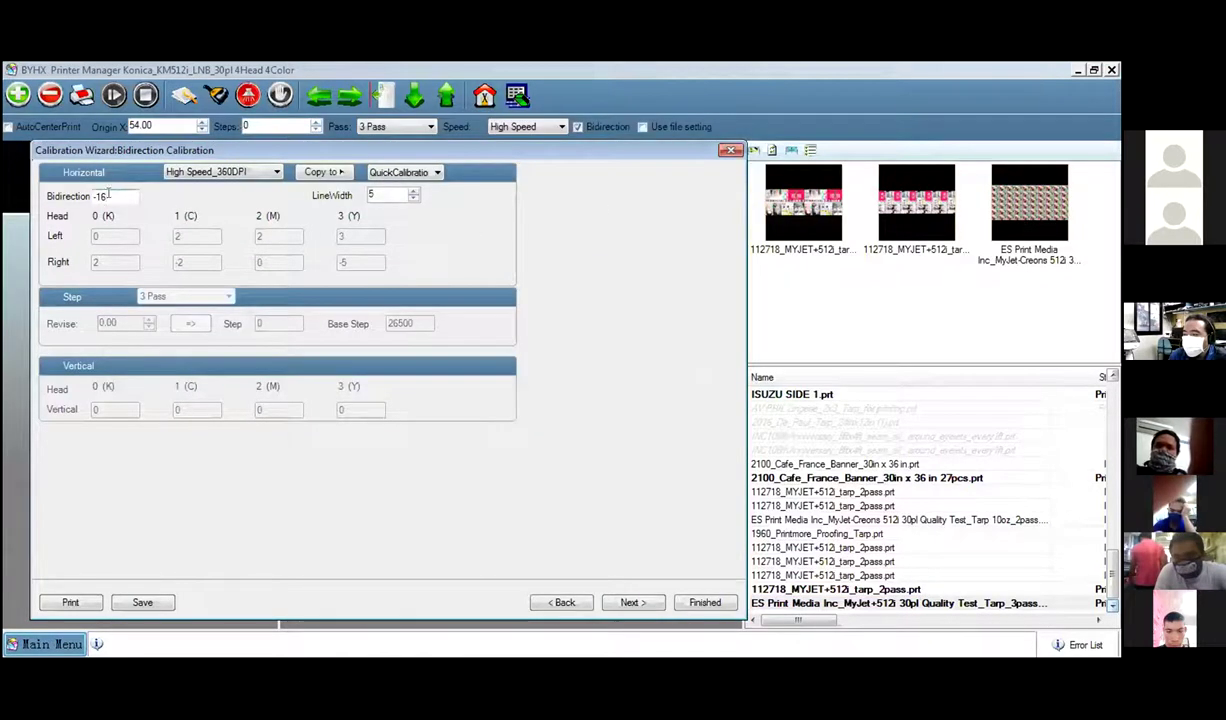
drag(118, 196, 50, 195)
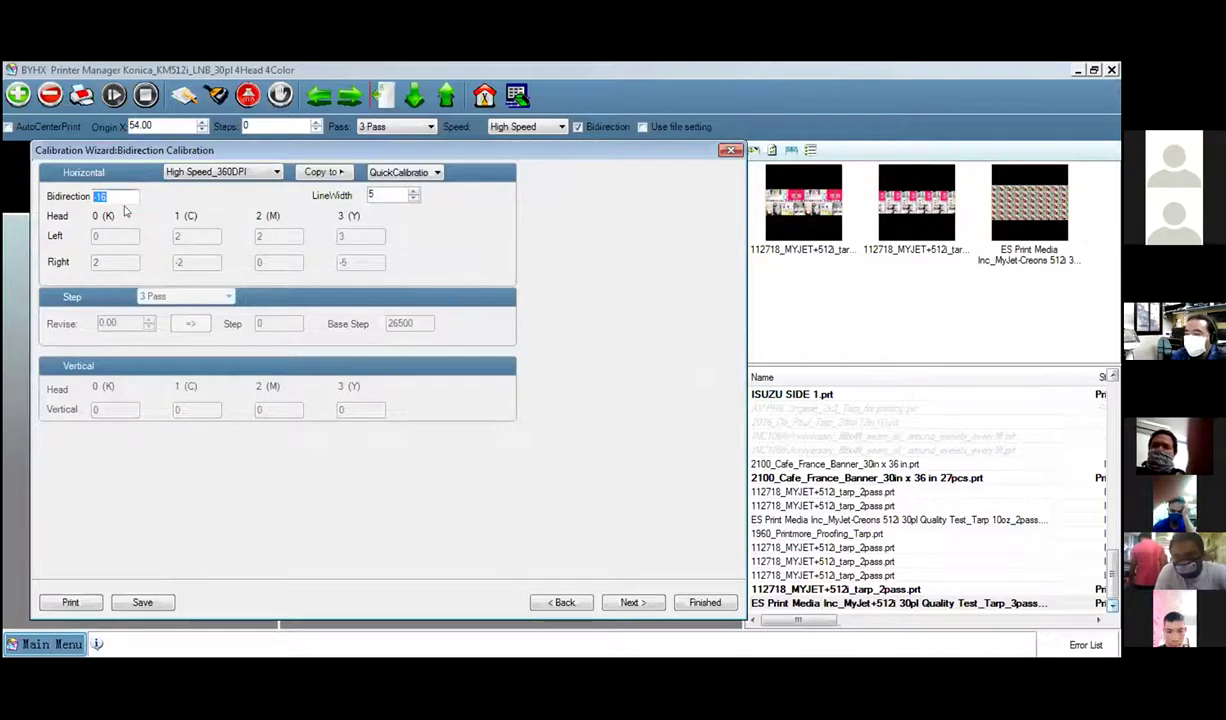
click(142, 602)
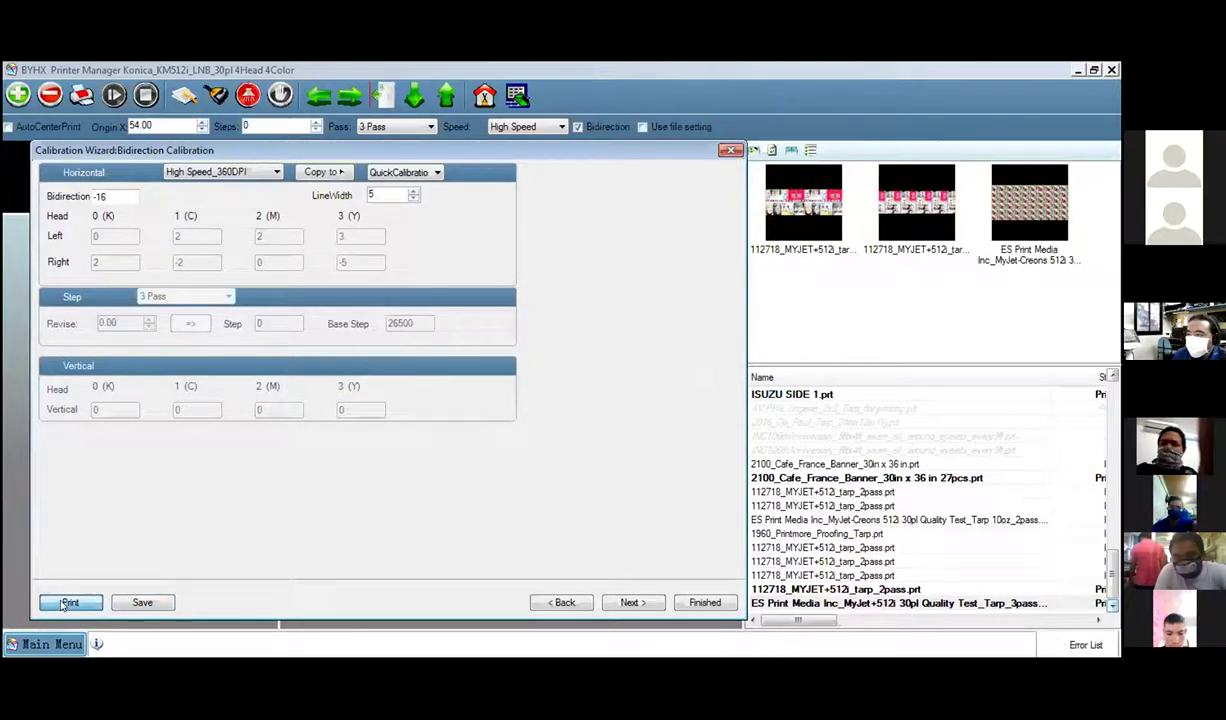
click(67, 603)
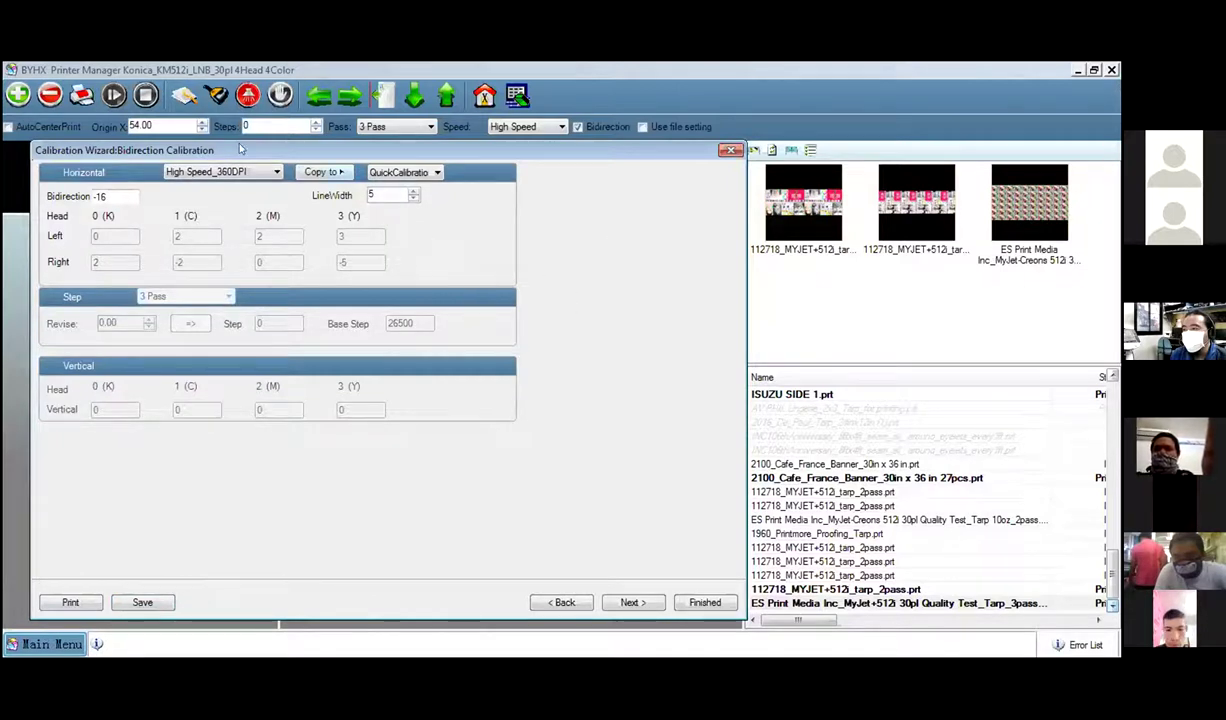
Step: Reposition the printer manager window and exit the Calibration Wizard from the Bidirection Calibration page
click(133, 70)
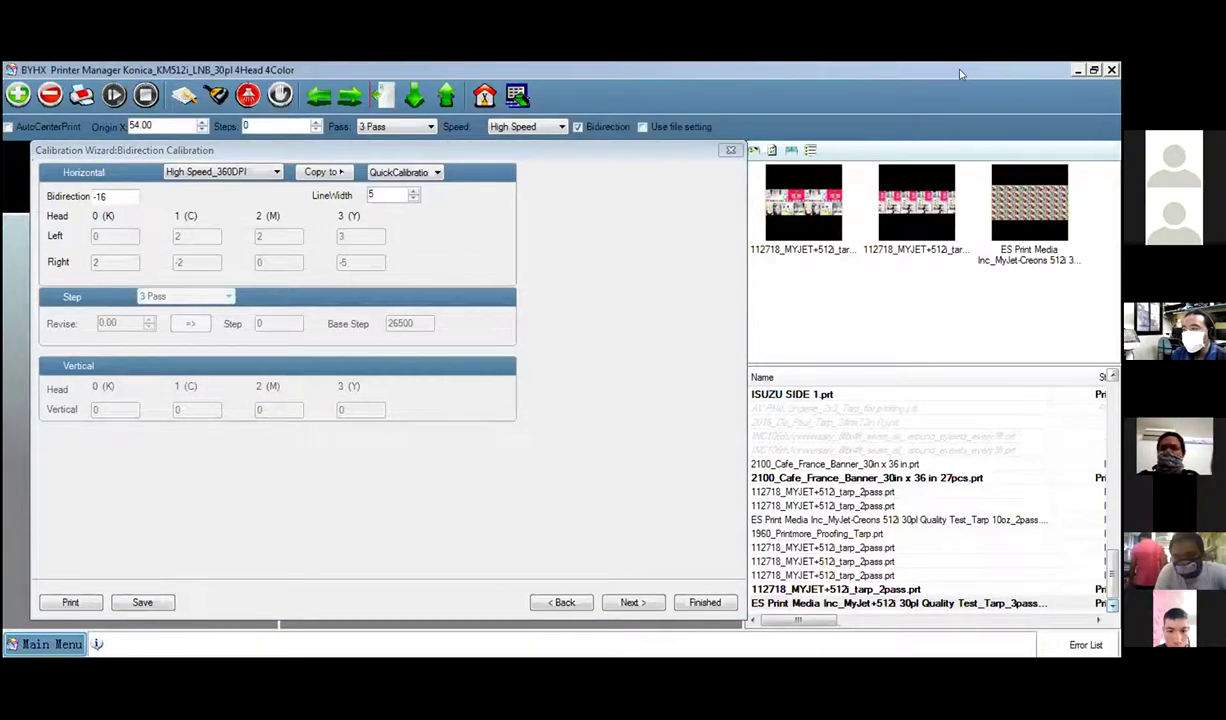
drag(928, 93, 951, 127)
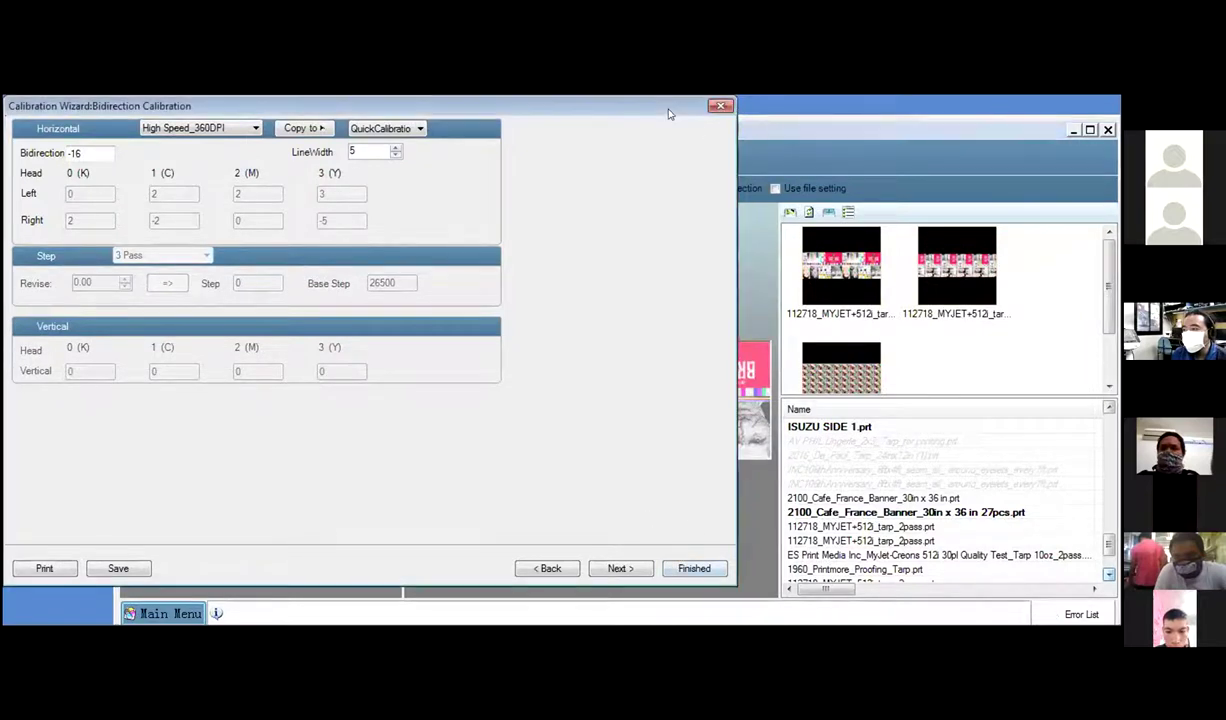
click(720, 105)
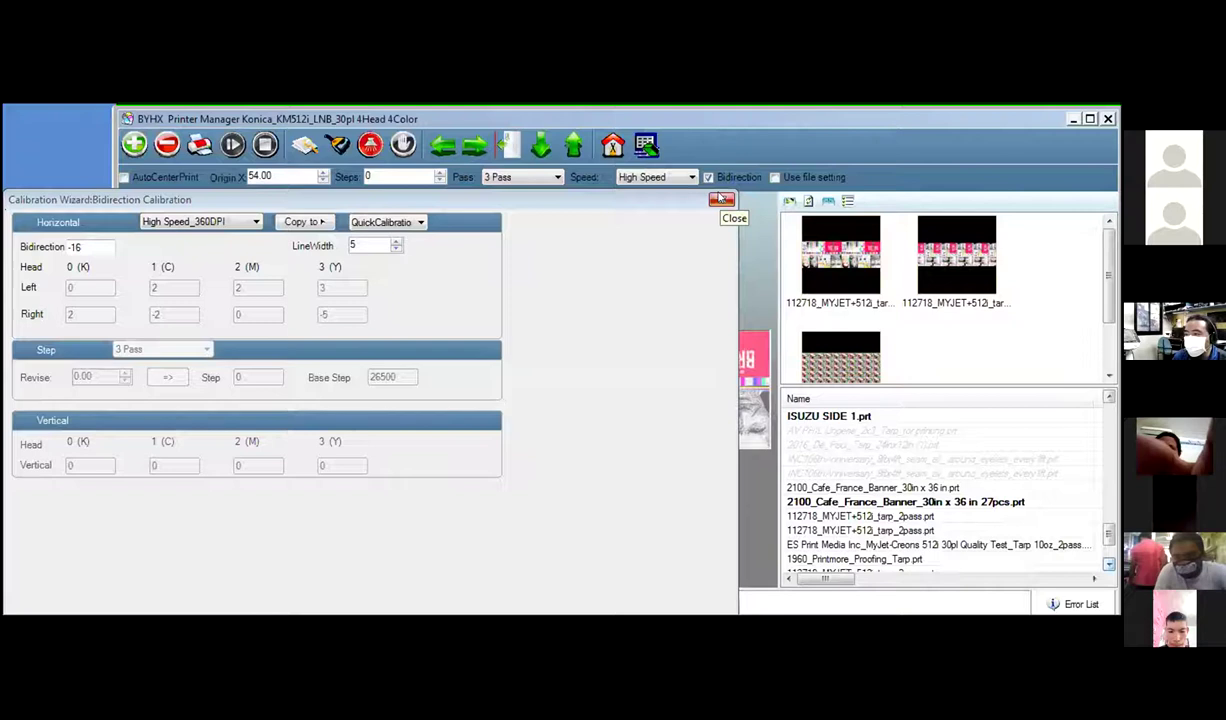
click(97, 245)
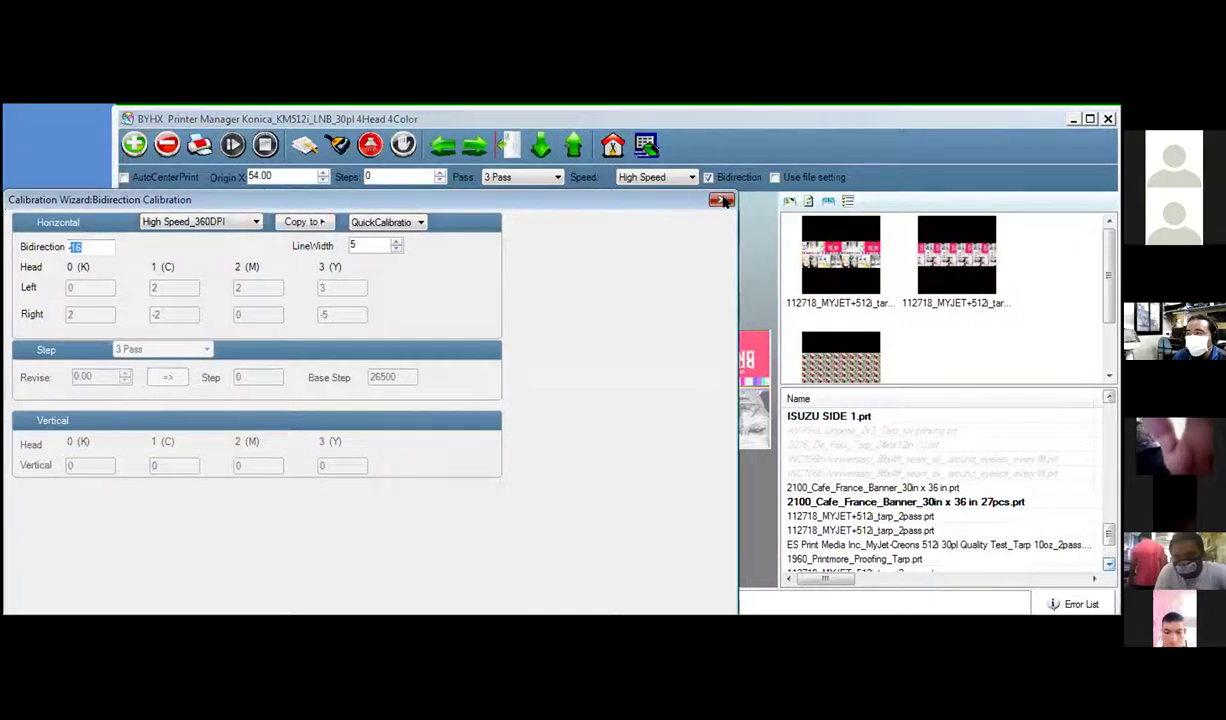
click(724, 201)
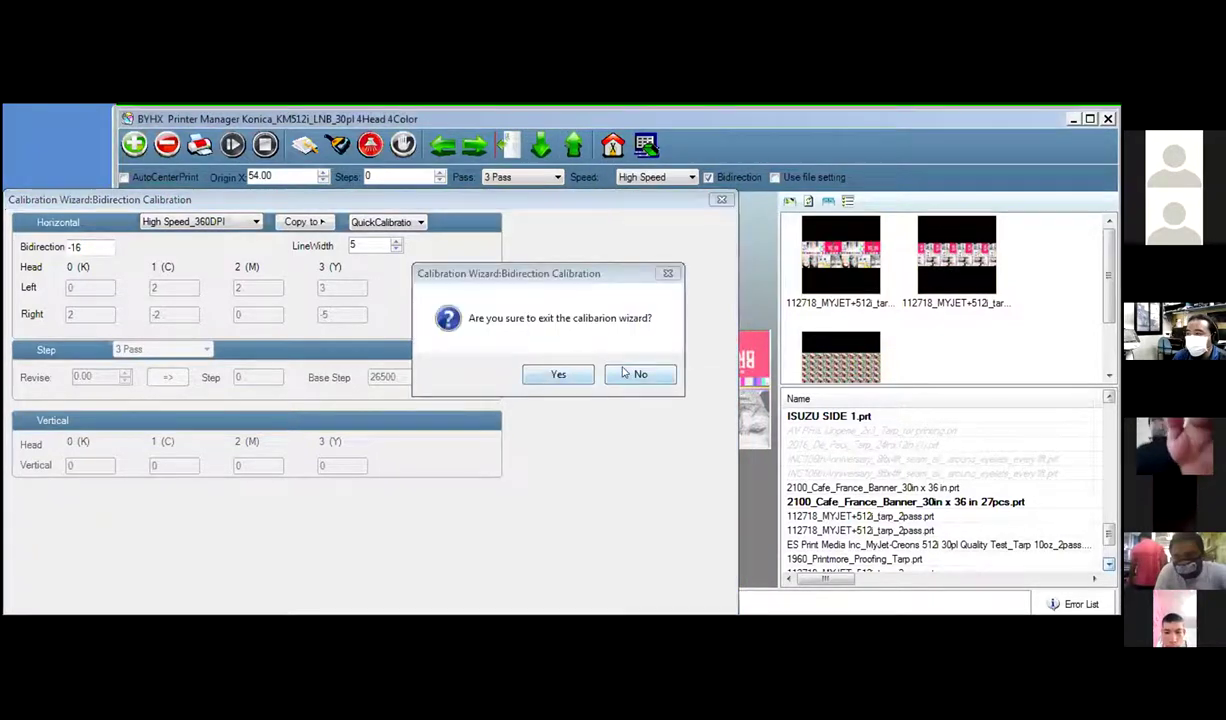